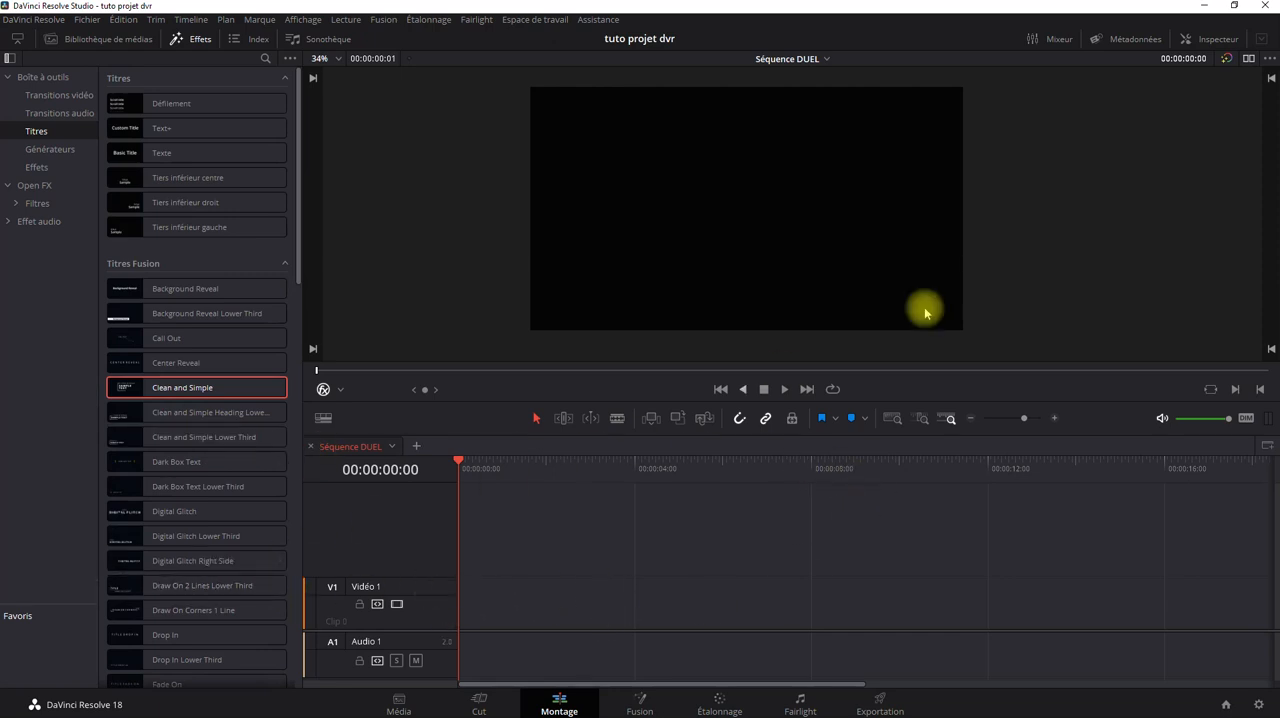
Show the Inspector, add a Texte title at the start of video track 1 and save the project.
left_click(1212, 41)
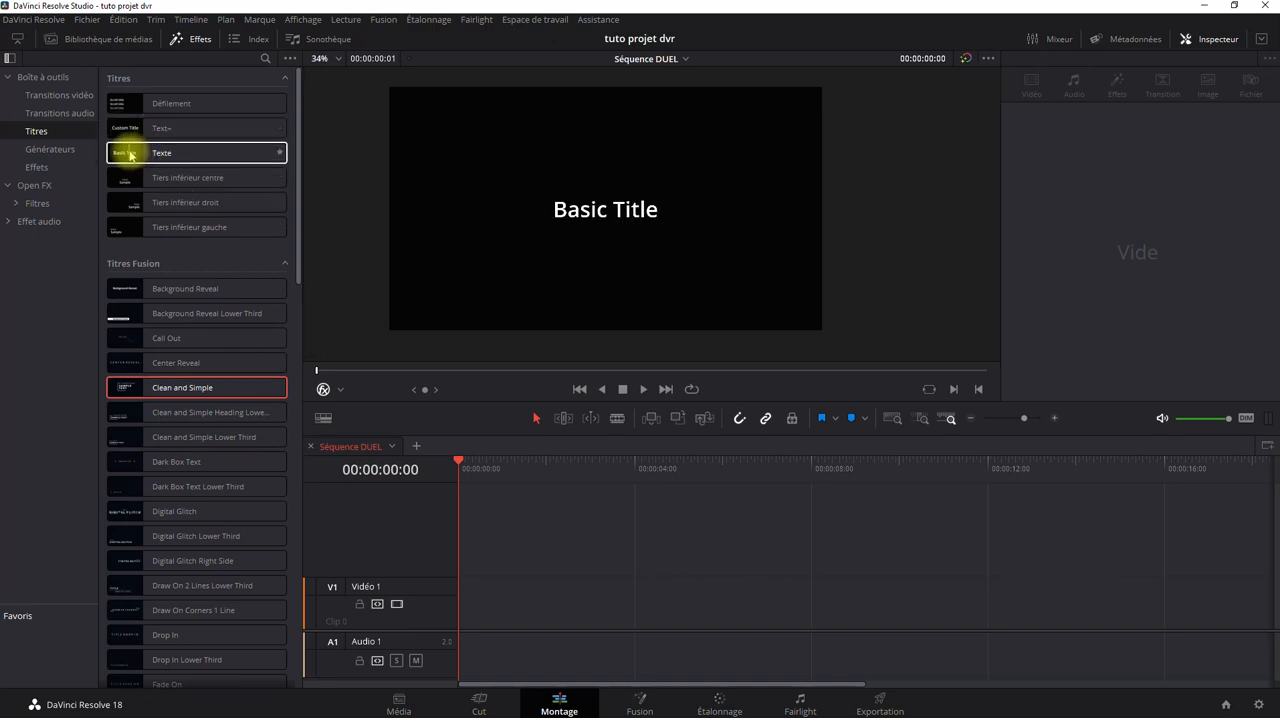
left_click_drag(130, 155, 470, 620)
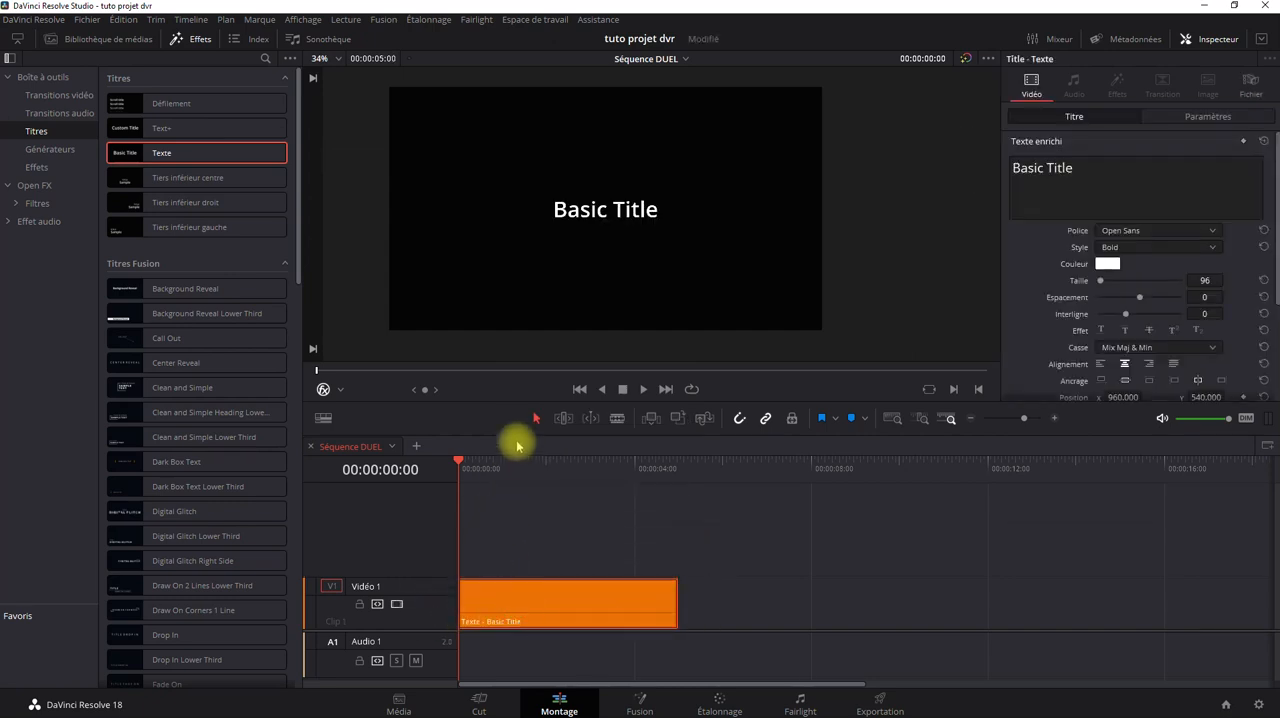
key("ctrl+s")
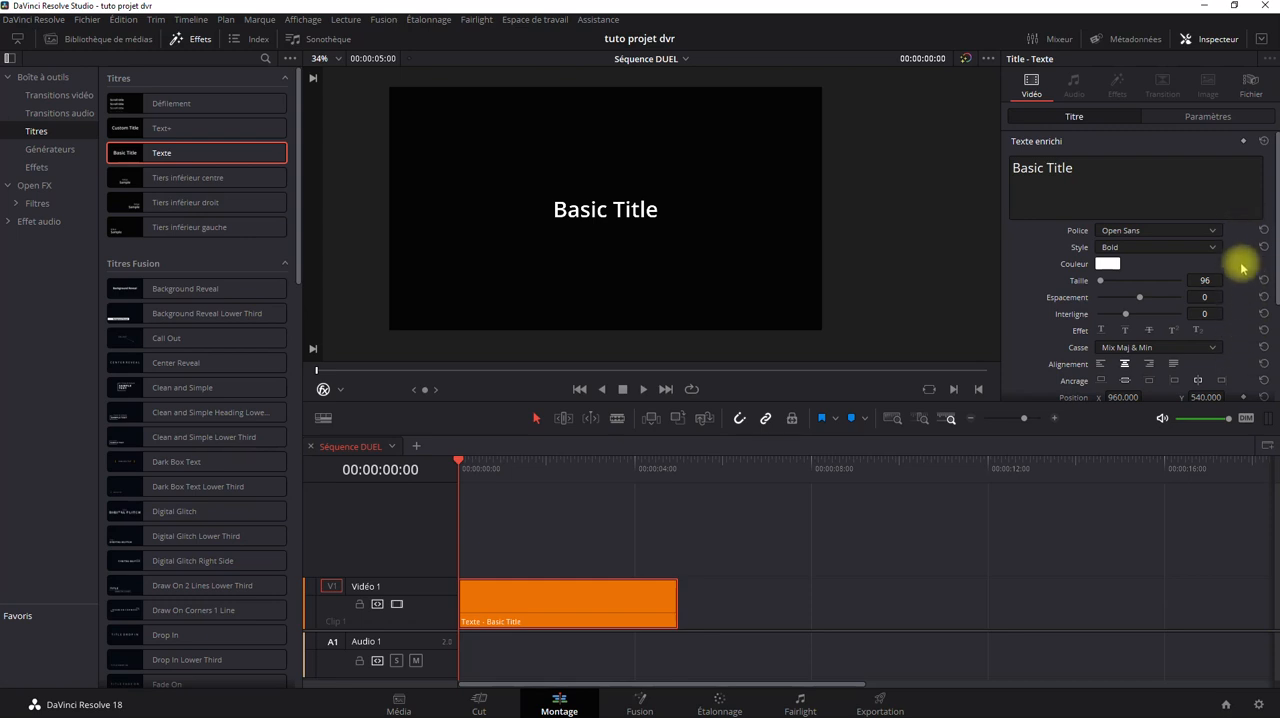
Examine the title's text, outline, drop shadow and background settings and the clip's transformation parameters.
scroll(1245, 262, "down", 3)
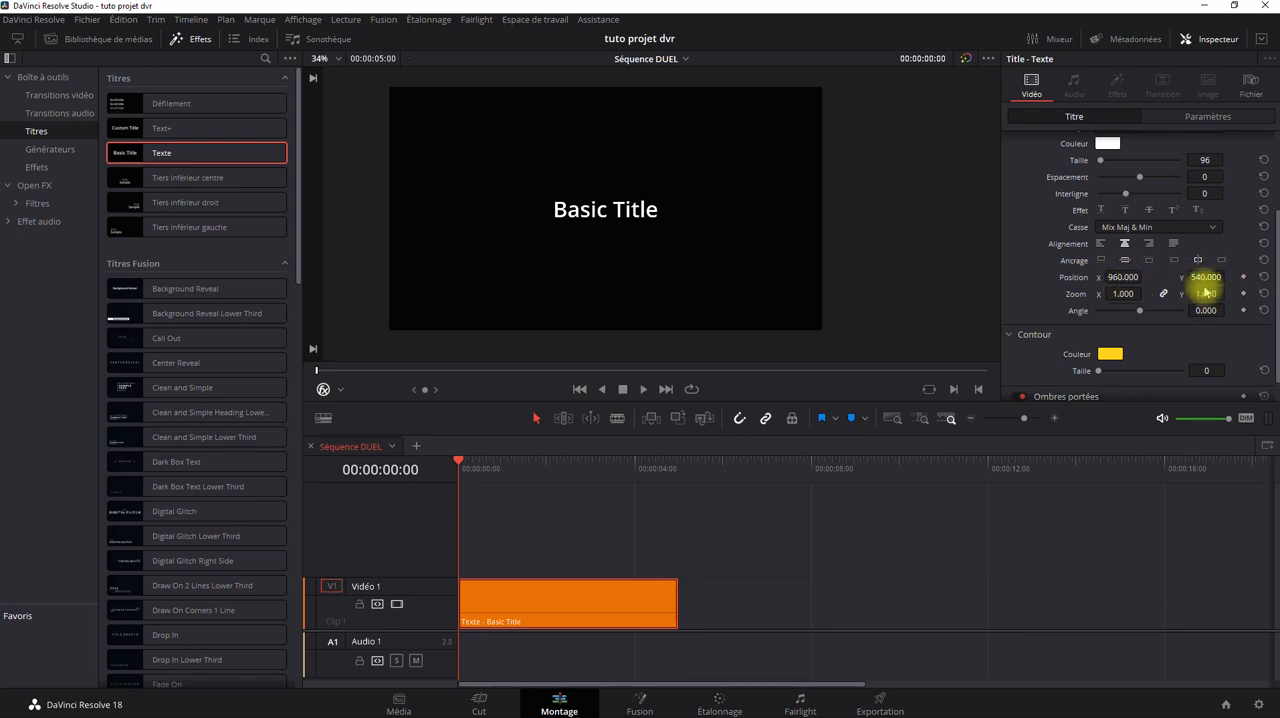
scroll(1237, 348, "down", 1)
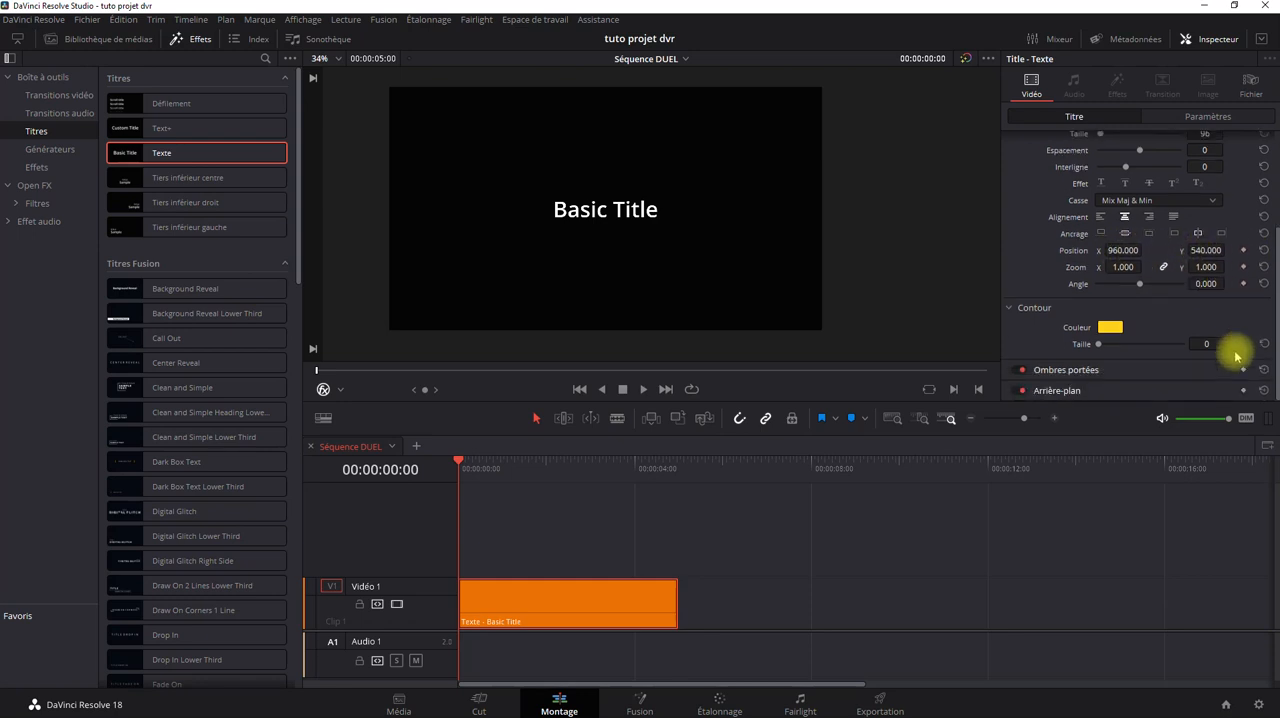
left_click(1189, 366)
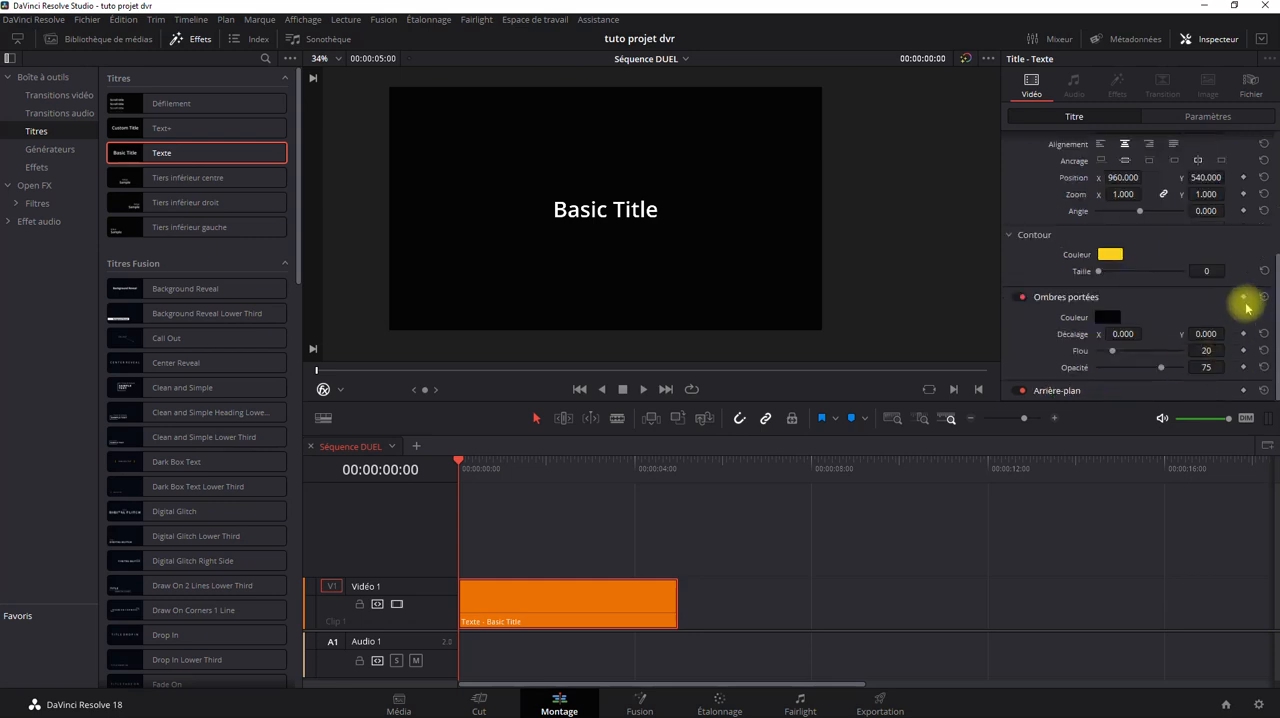
scroll(1077, 334, "up", 2)
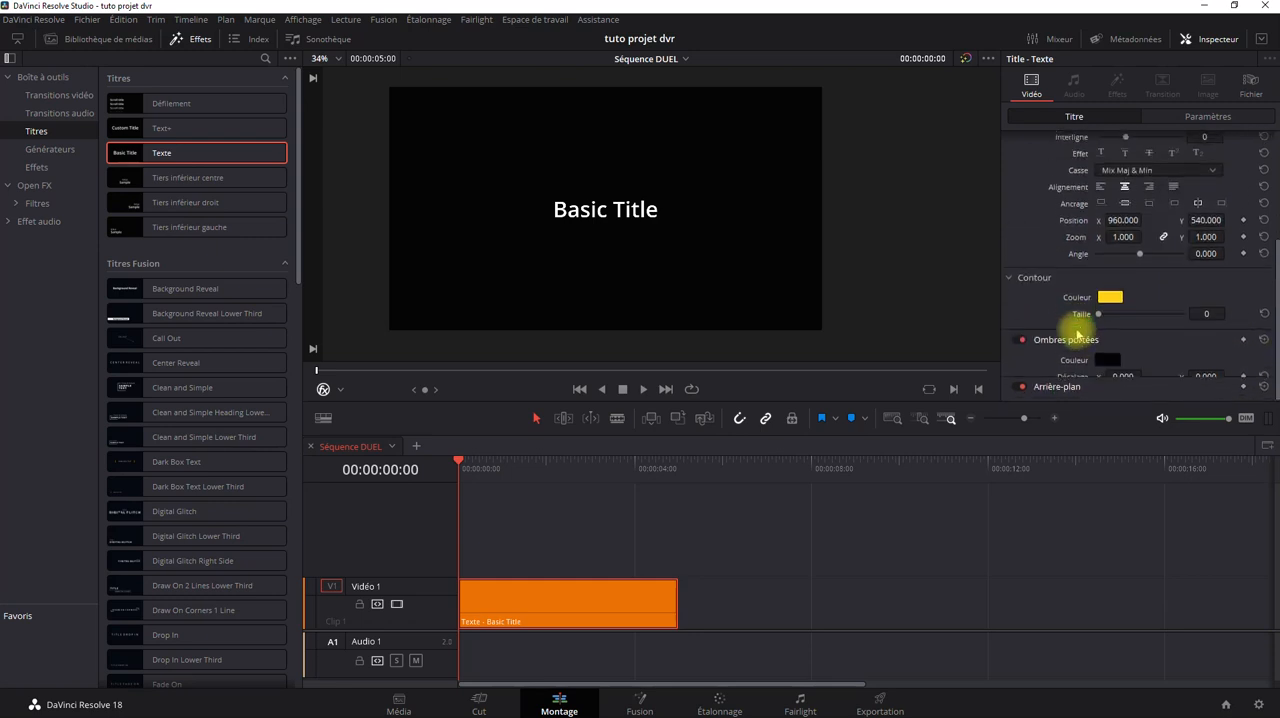
left_click(1077, 338)
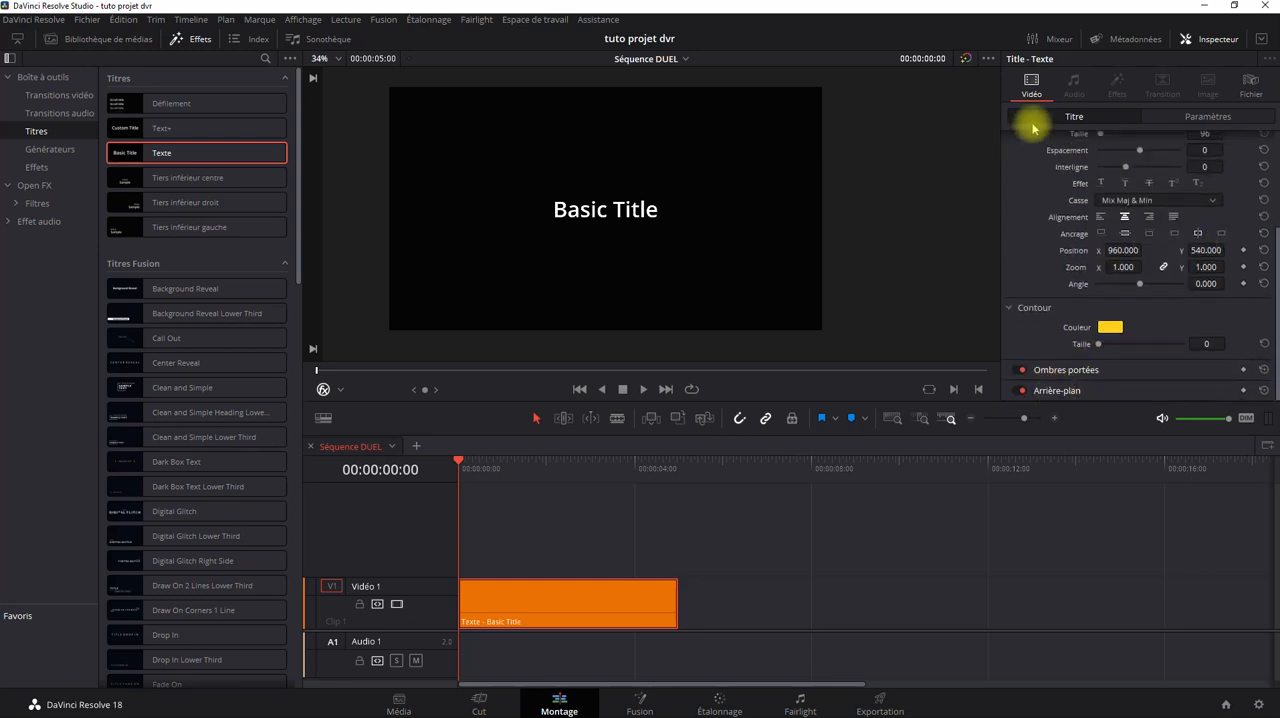
left_click(1219, 122)
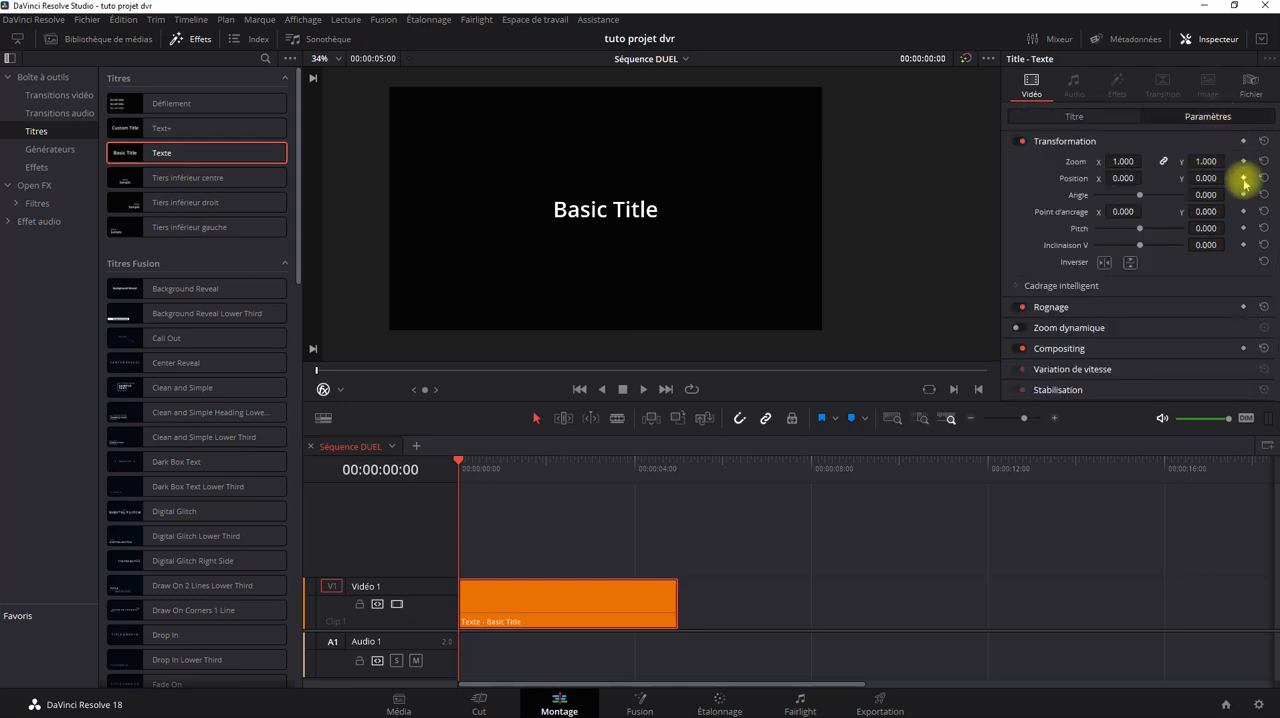
left_click(1108, 121)
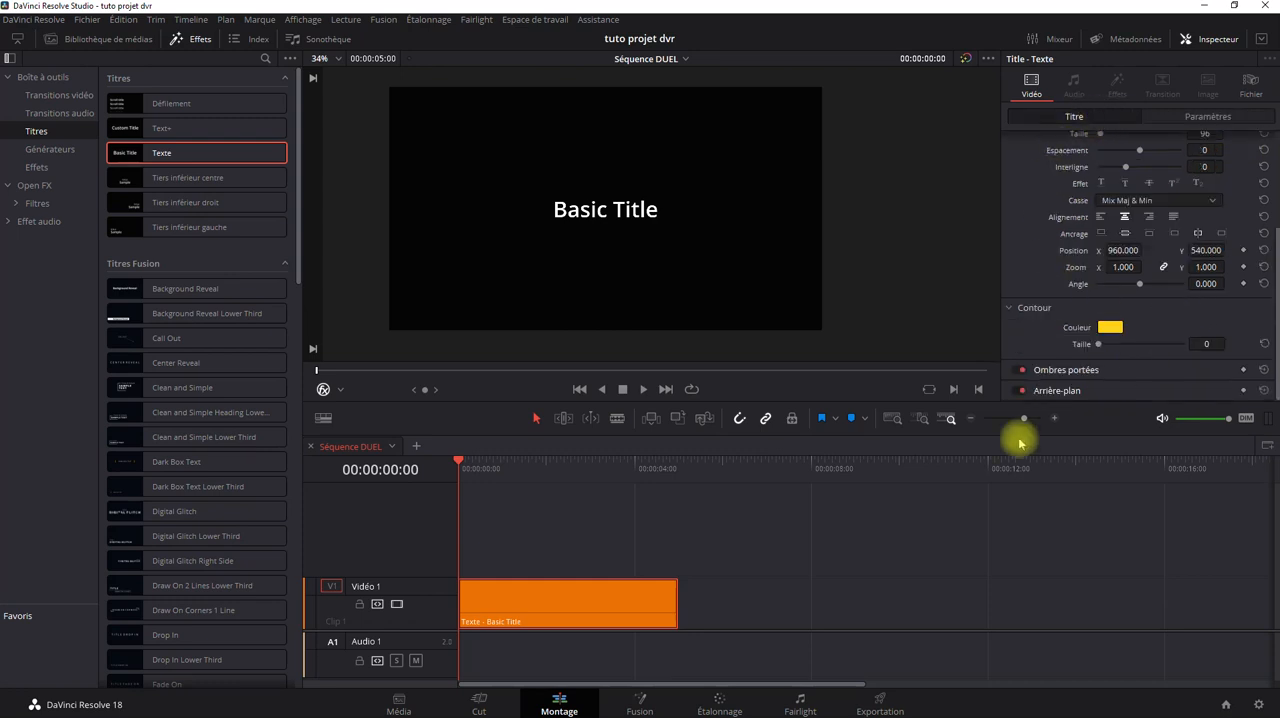
scroll(1020, 263, "up", 3)
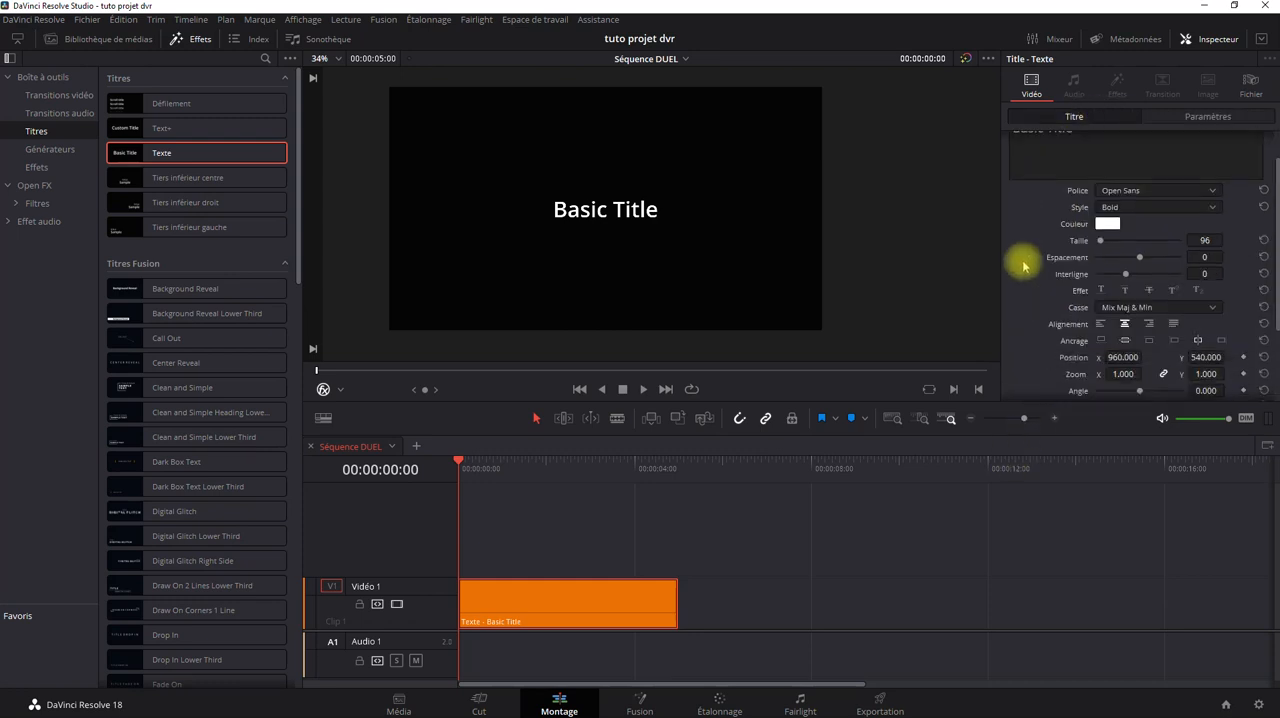
scroll(1065, 285, "down", 3)
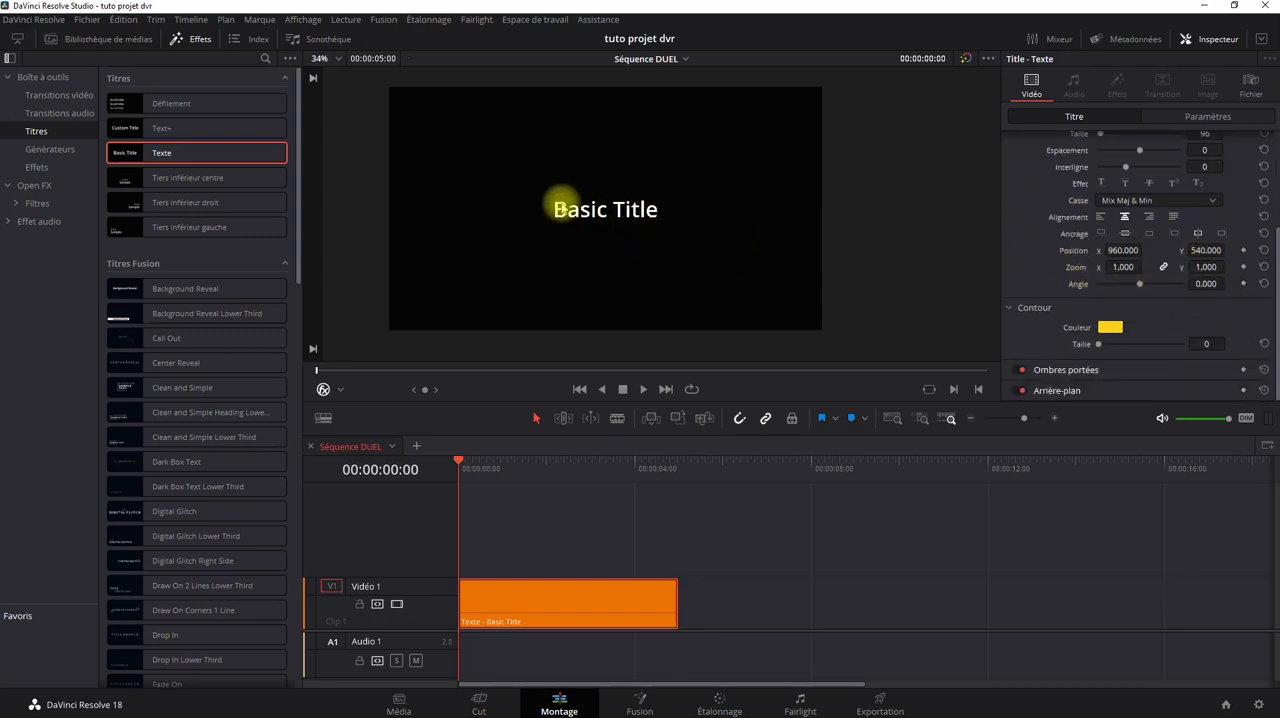
Display the Transformation controls over the title in the viewer.
left_click(339, 389)
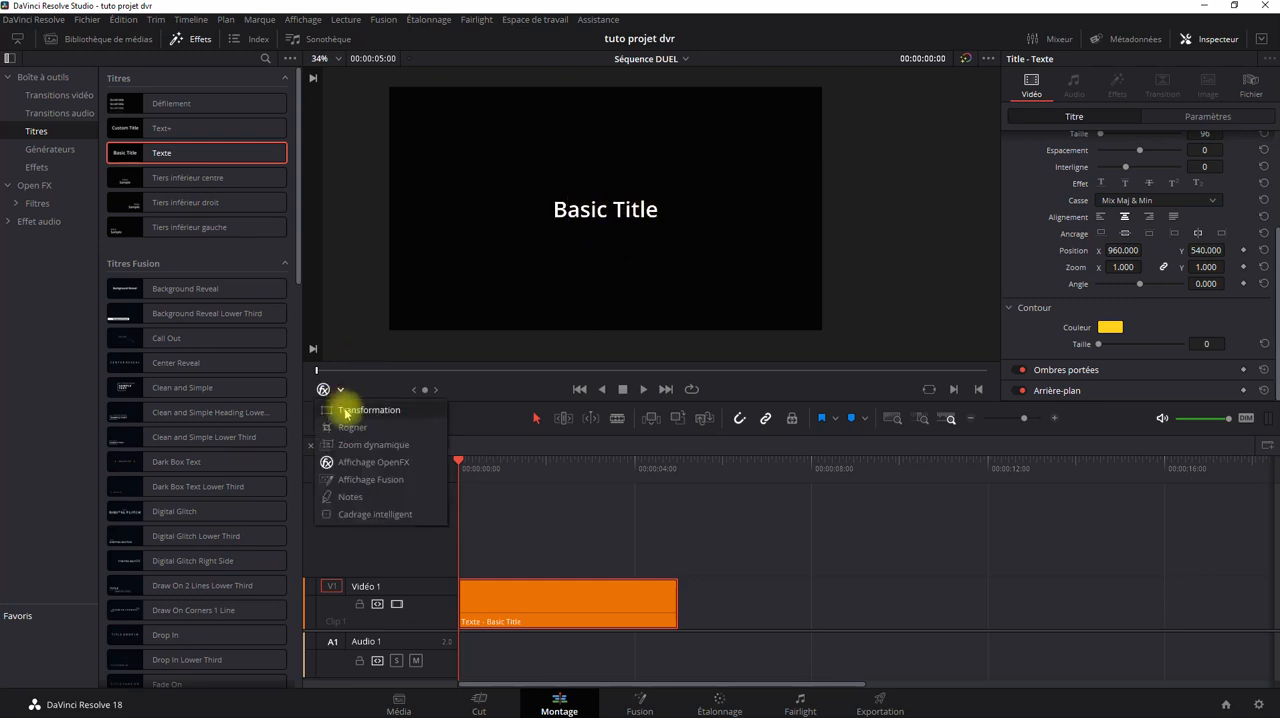
left_click(345, 411)
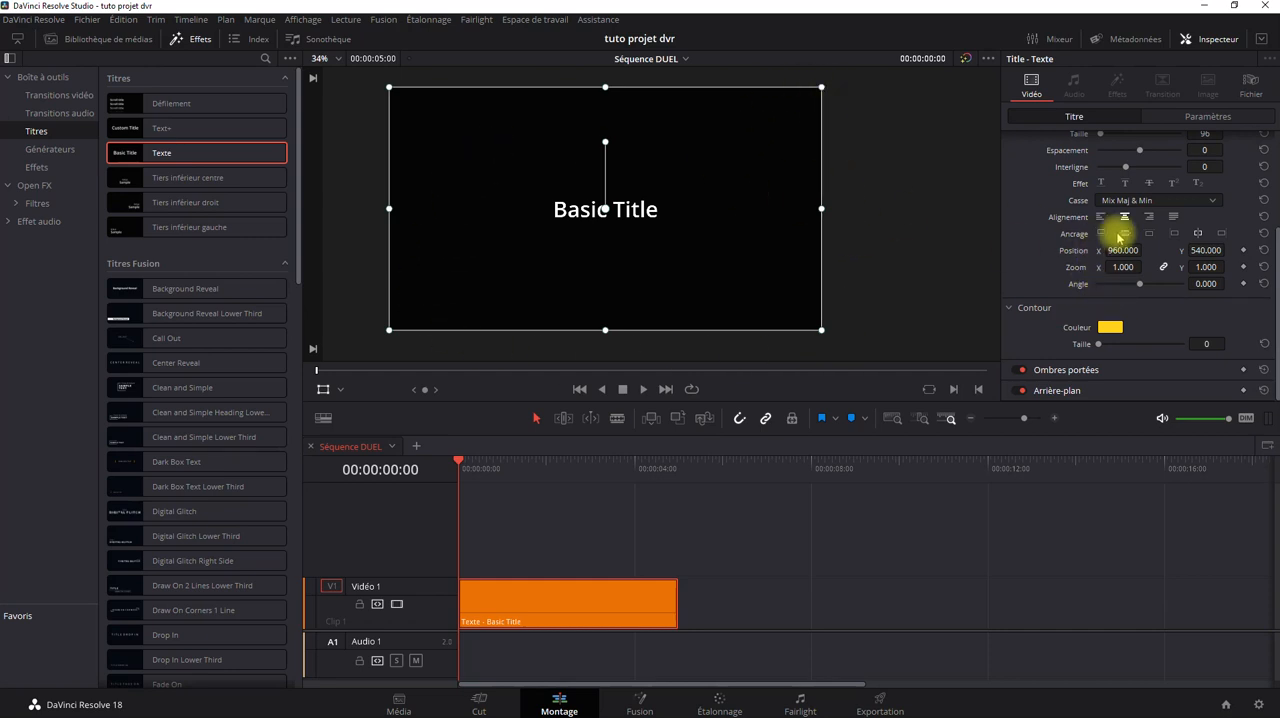
Try a title text zoom of 4.000 on both axes, comparing it with the default size, and reset the zoom.
mouse_move(1127, 268)
left_mouse_down()
mouse_move(1257, 243)
mouse_move(1166, 251)
mouse_move(711, 354)
mouse_move(656, 346)
mouse_move(1128, 265)
mouse_move(706, 359)
mouse_move(1186, 363)
mouse_move(775, 352)
mouse_move(1123, 268)
left_mouse_up()
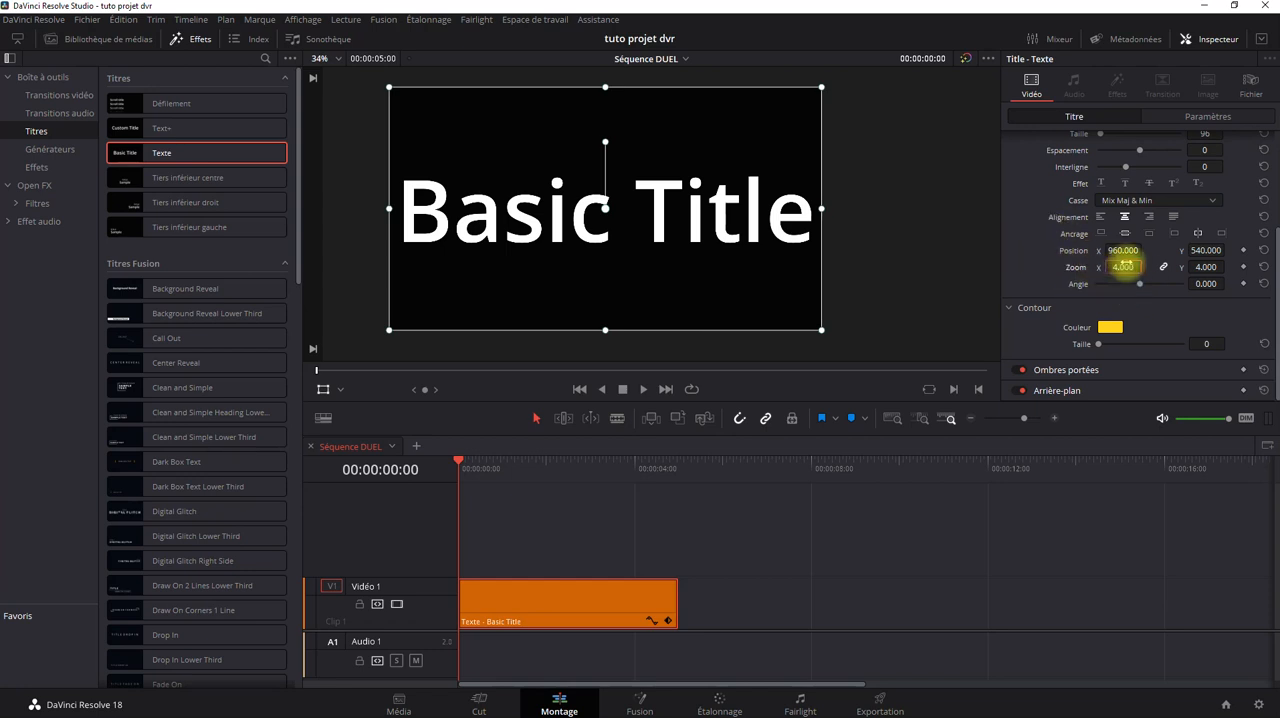
left_click(1124, 266)
left_click(1265, 268)
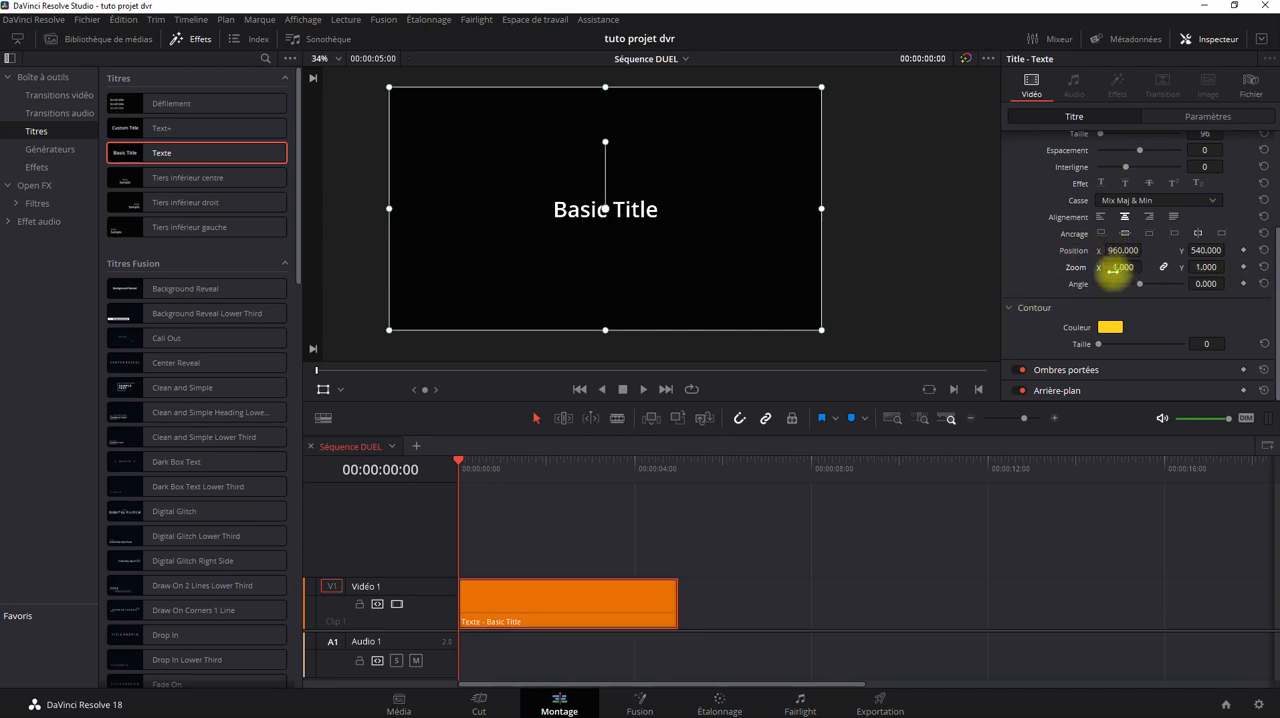
key("ctrl+z")
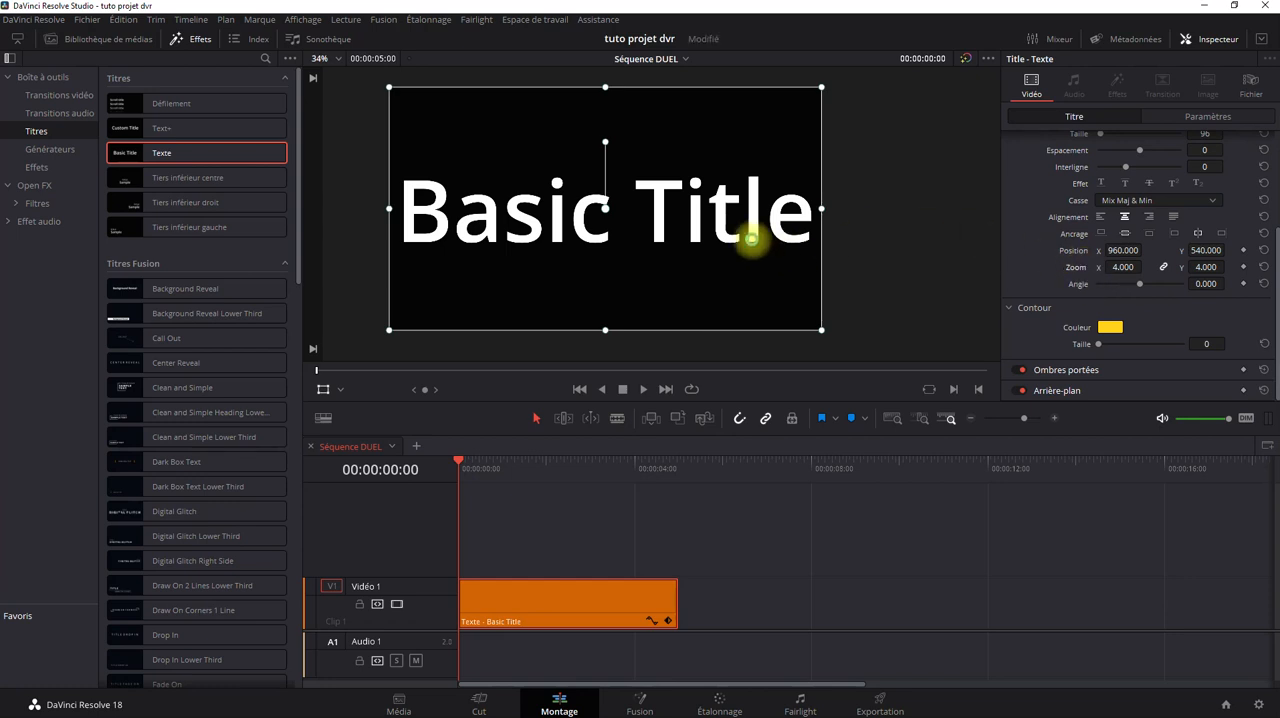
left_click(1265, 268)
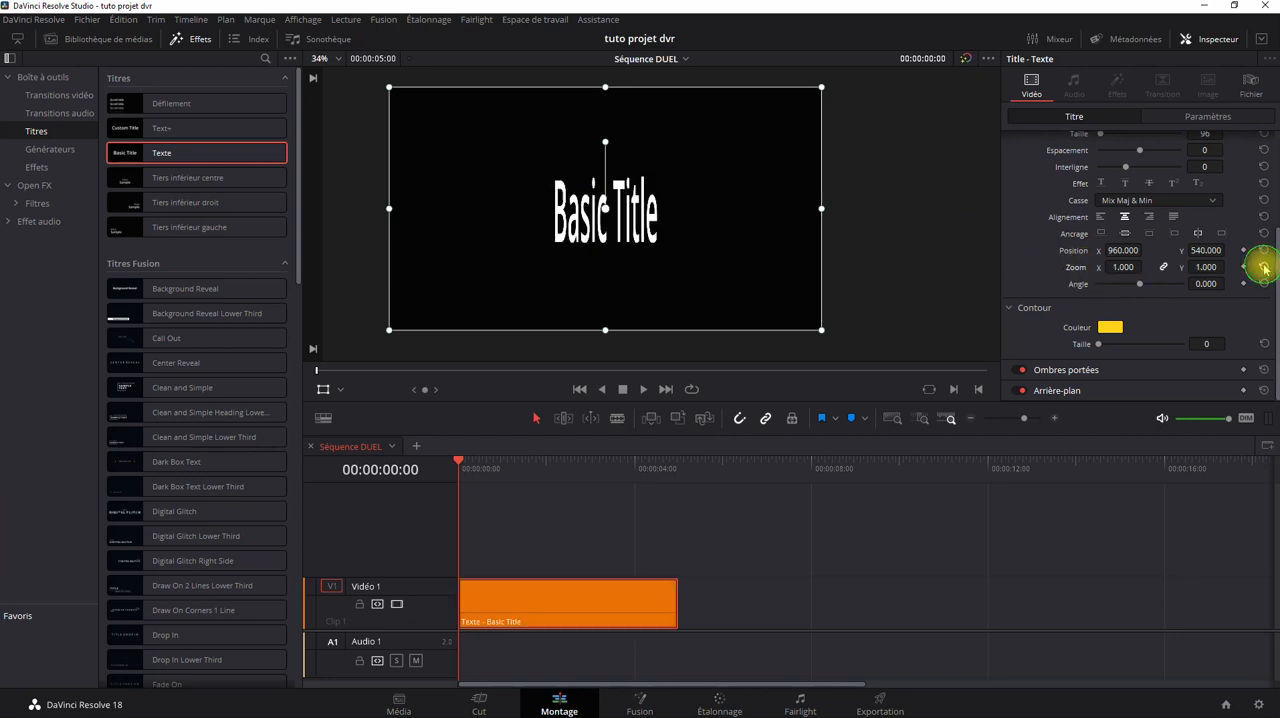
key("ctrl+z")
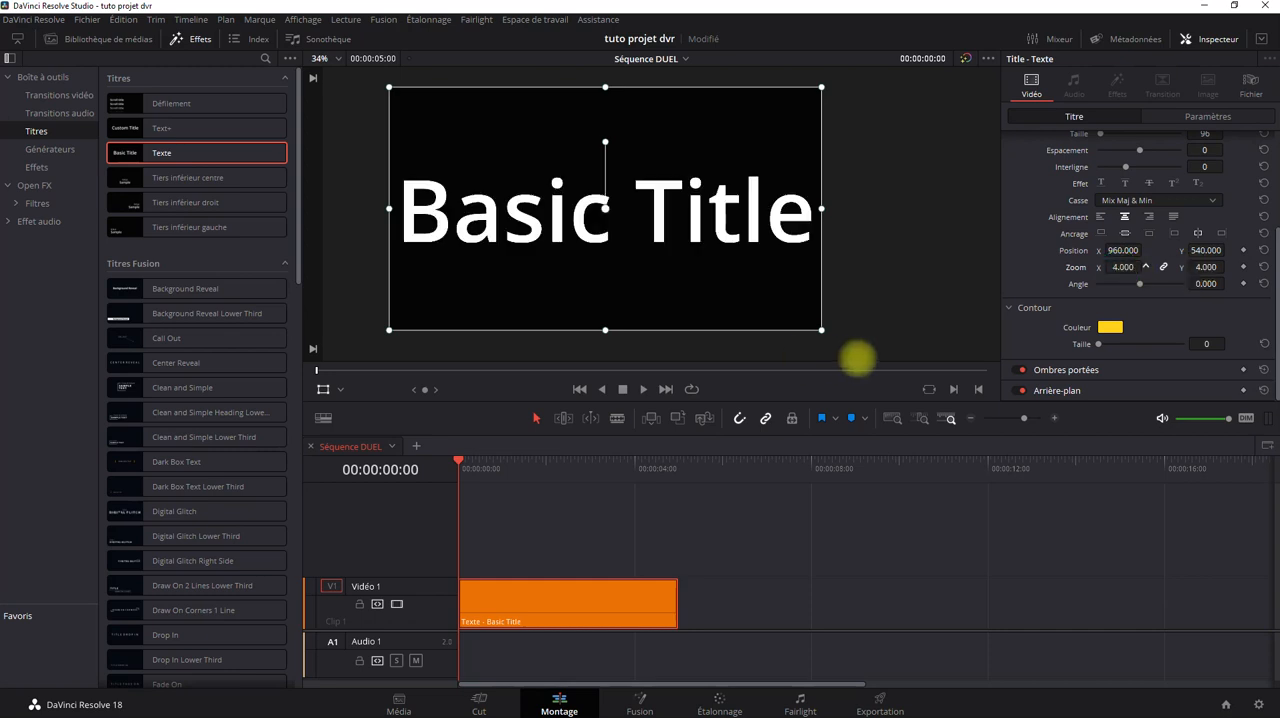
left_click(1243, 266)
left_click(1265, 267)
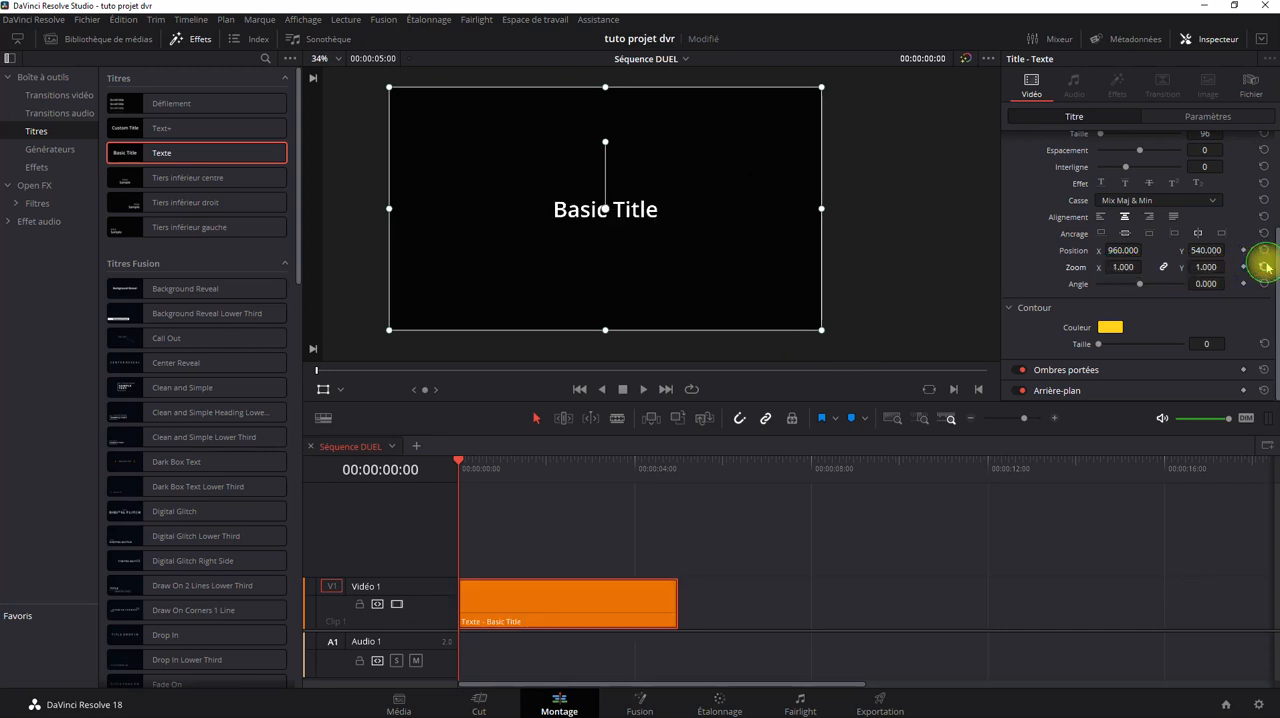
Try shifting the title text's X position, reset the position and save the project.
left_click_drag(1114, 251, 1244, 248)
left_click_drag(806, 325, 1084, 276)
left_click(1265, 250)
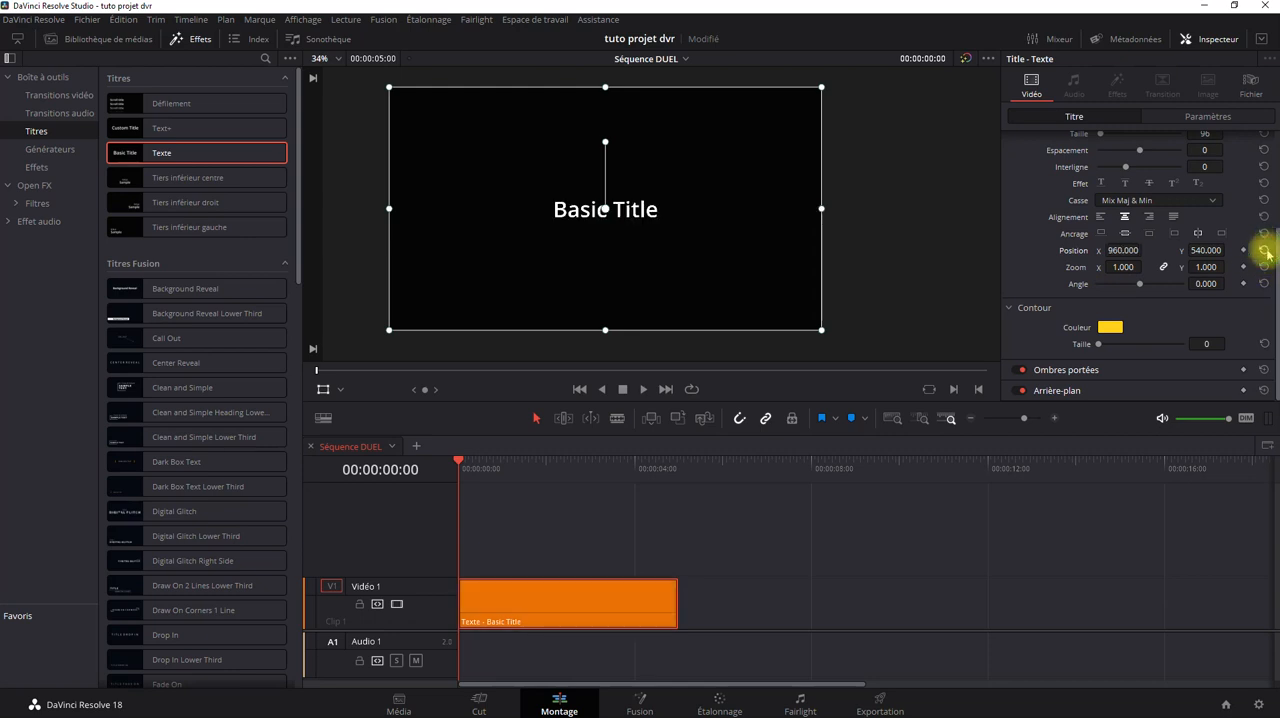
key("ctrl+s")
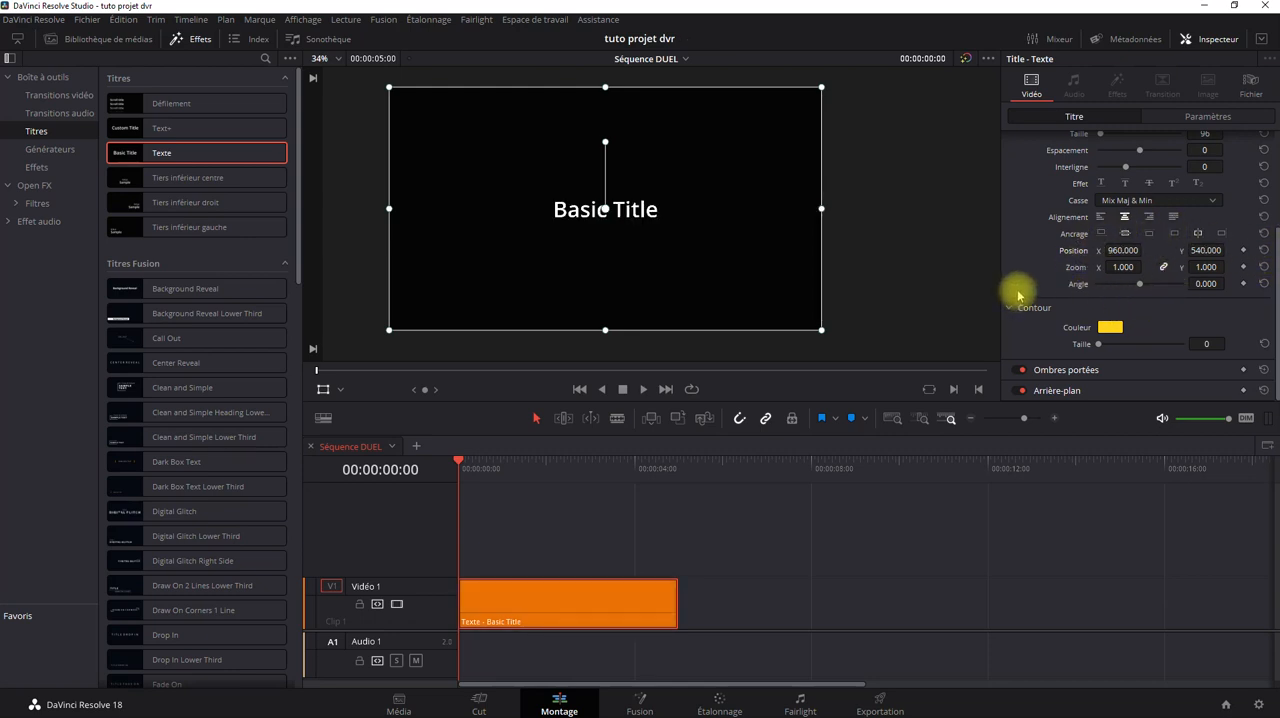
Try a clip Transformation zoom of 9.200, inspect the enlarged letter edges up close and reset the zoom.
left_click(1203, 118)
mouse_move(1120, 166)
left_mouse_down()
mouse_move(1169, 163)
mouse_move(679, 357)
mouse_move(451, 380)
mouse_move(1040, 375)
mouse_move(1120, 163)
left_mouse_up()
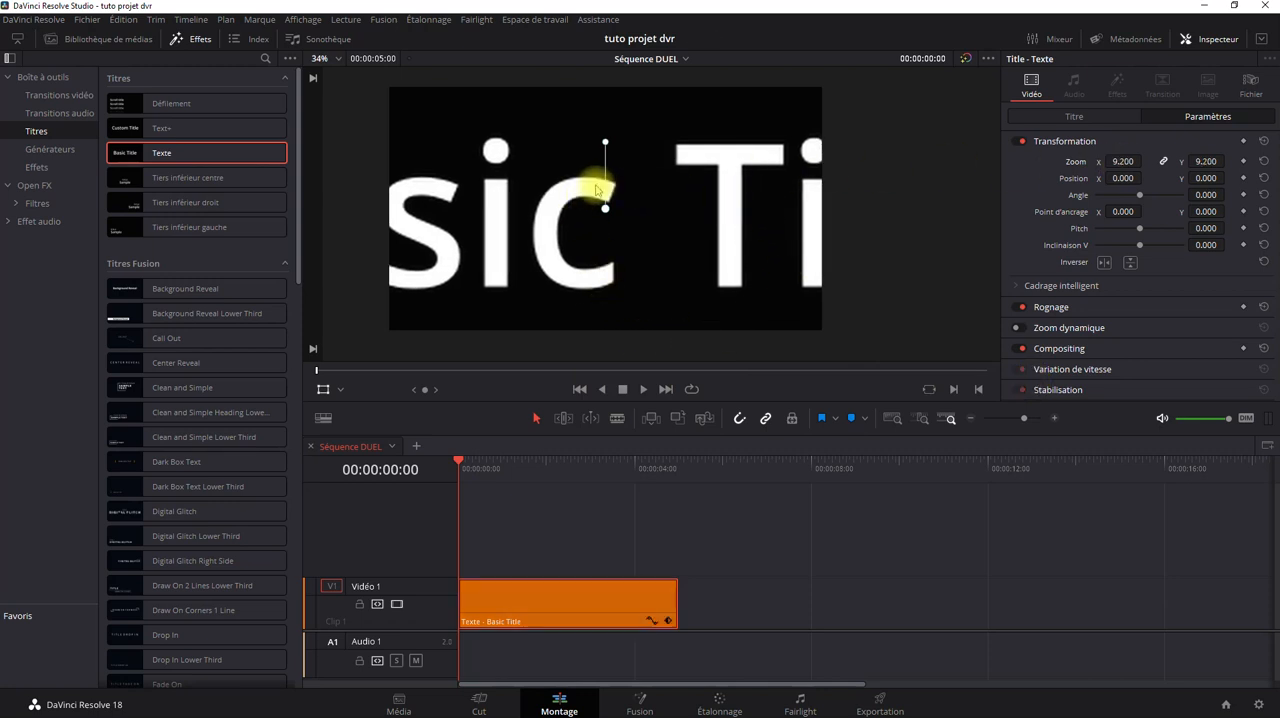
scroll(596, 206, "up", 2)
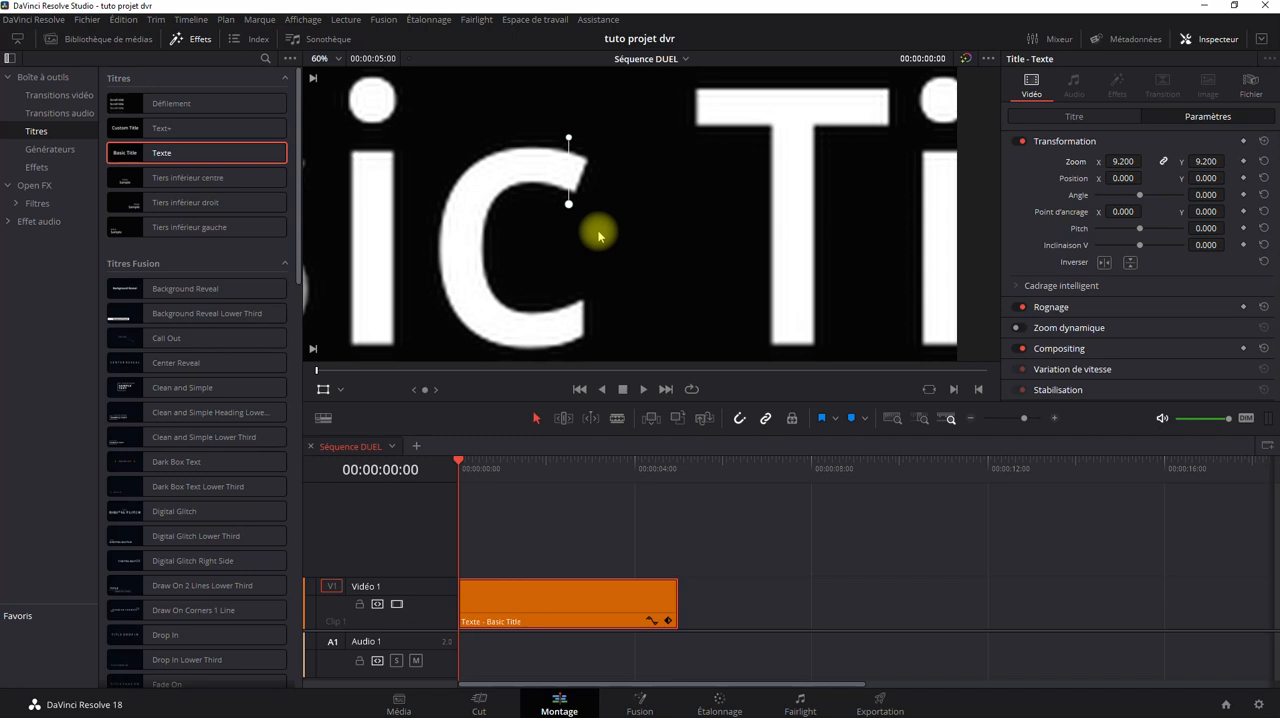
scroll(586, 209, "down", 4)
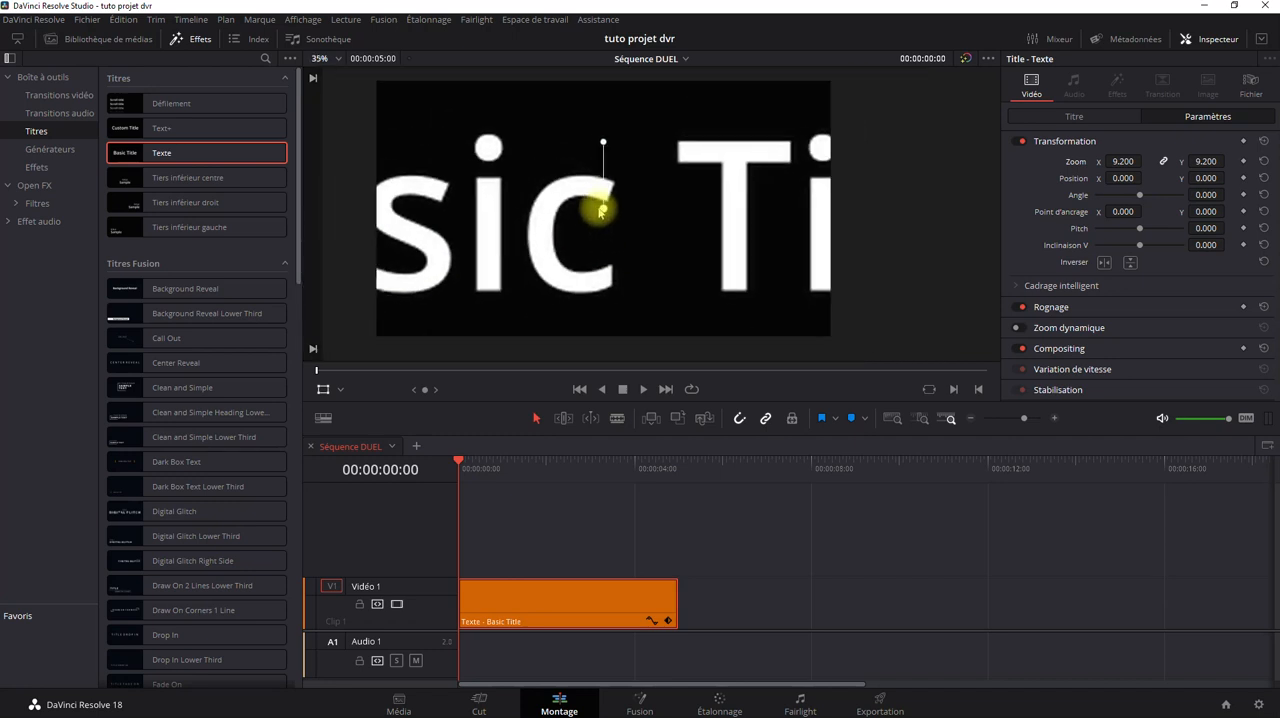
left_click(1262, 161)
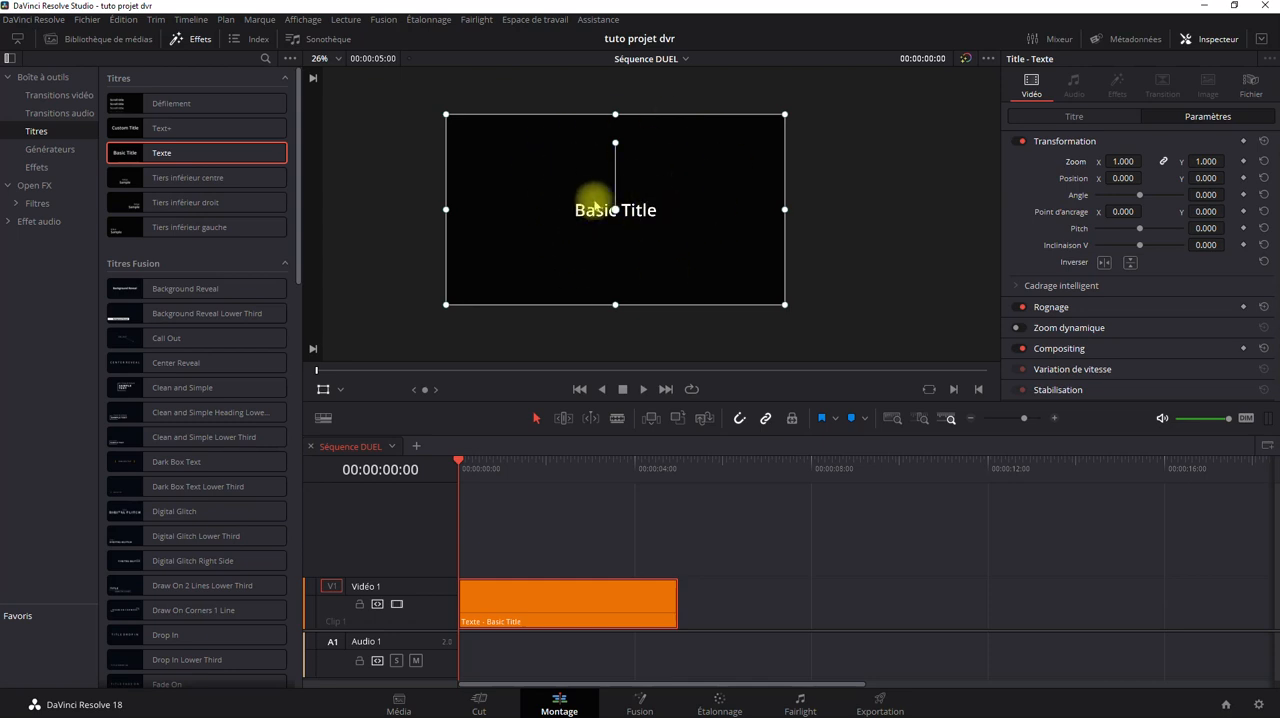
Try enlarging the text to 4.000 with the title's own zoom, check its sharpness and reset the zoom.
left_click(1045, 117)
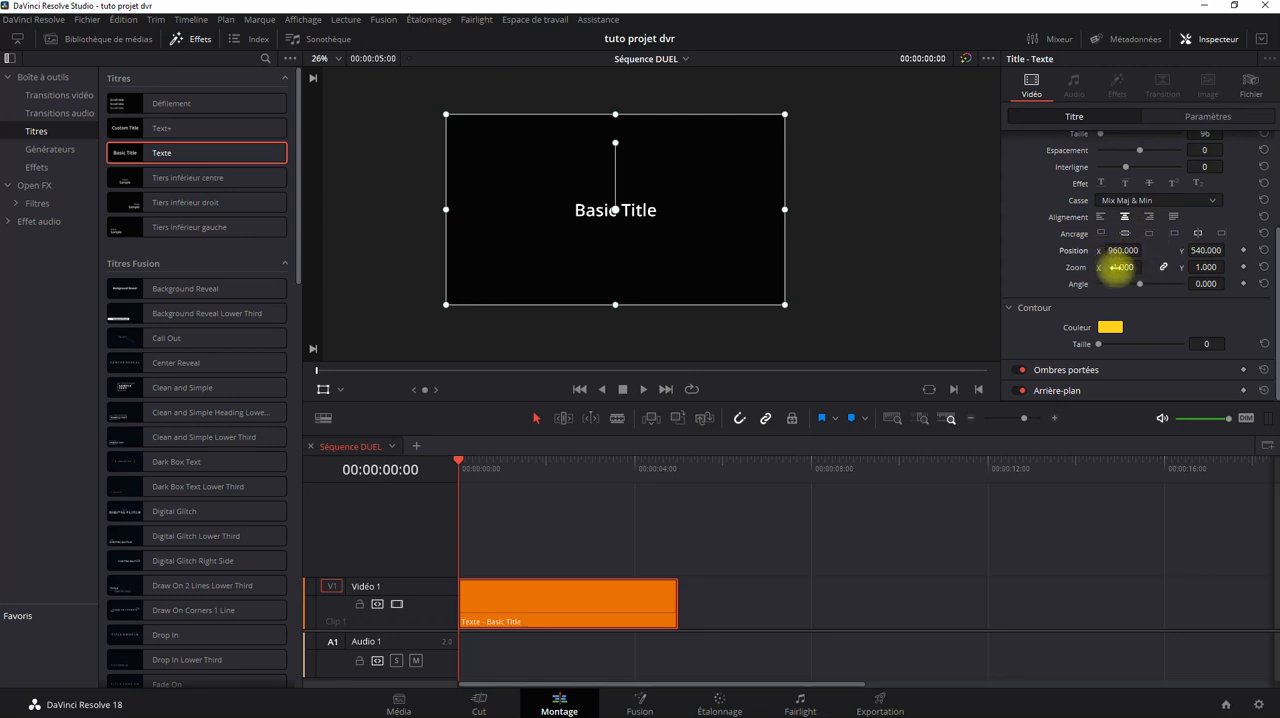
left_click_drag(1115, 267, 977, 347)
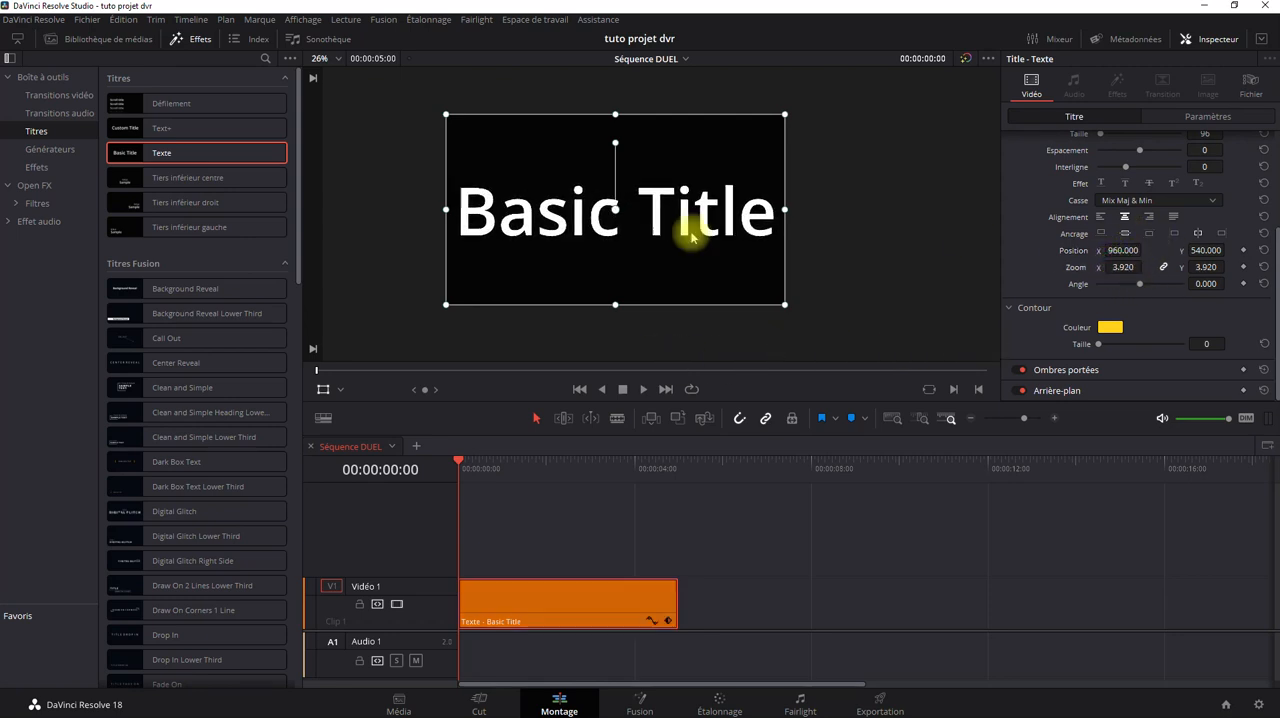
scroll(655, 215, "up", 2)
scroll(578, 232, "up", 1)
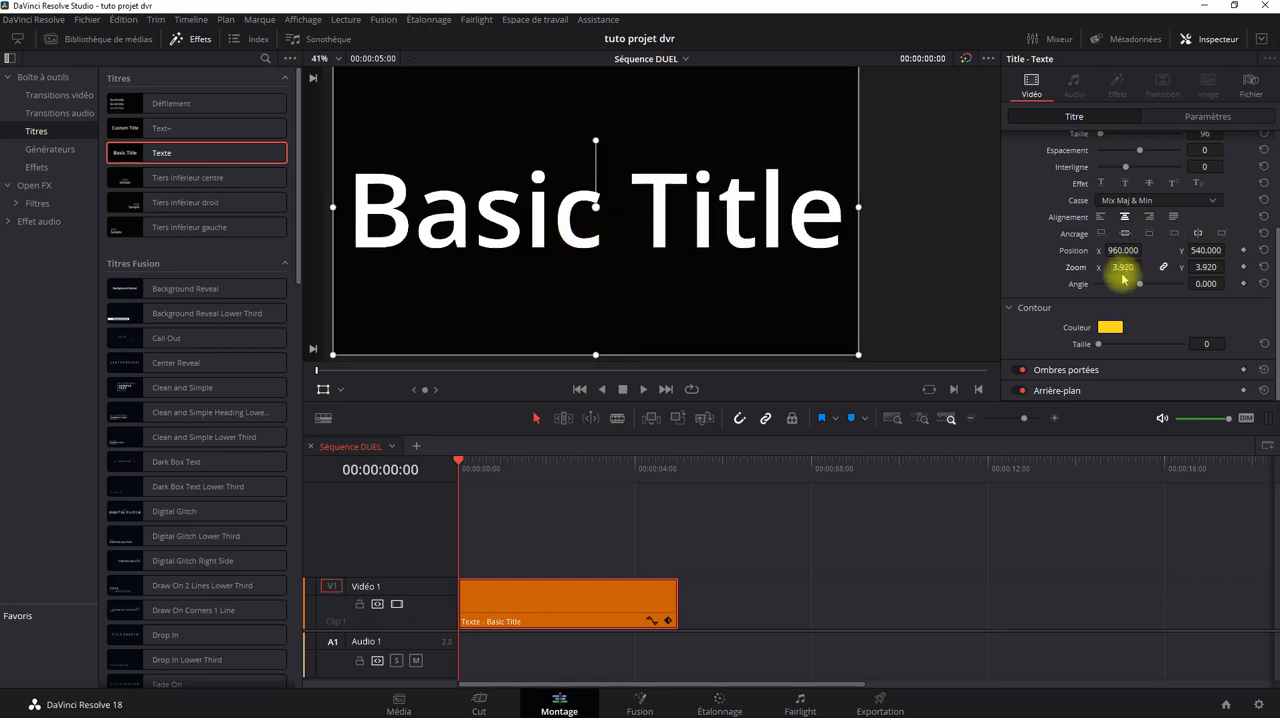
left_click_drag(1122, 271, 815, 359)
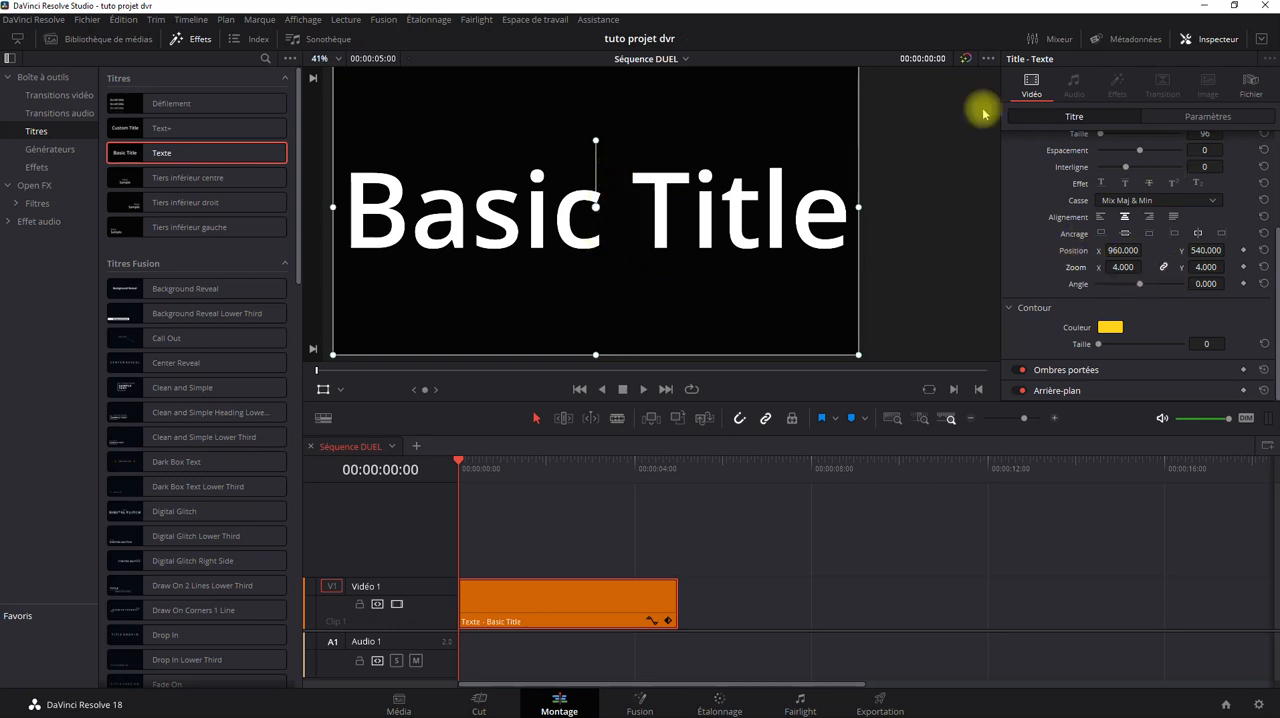
left_click(1208, 114)
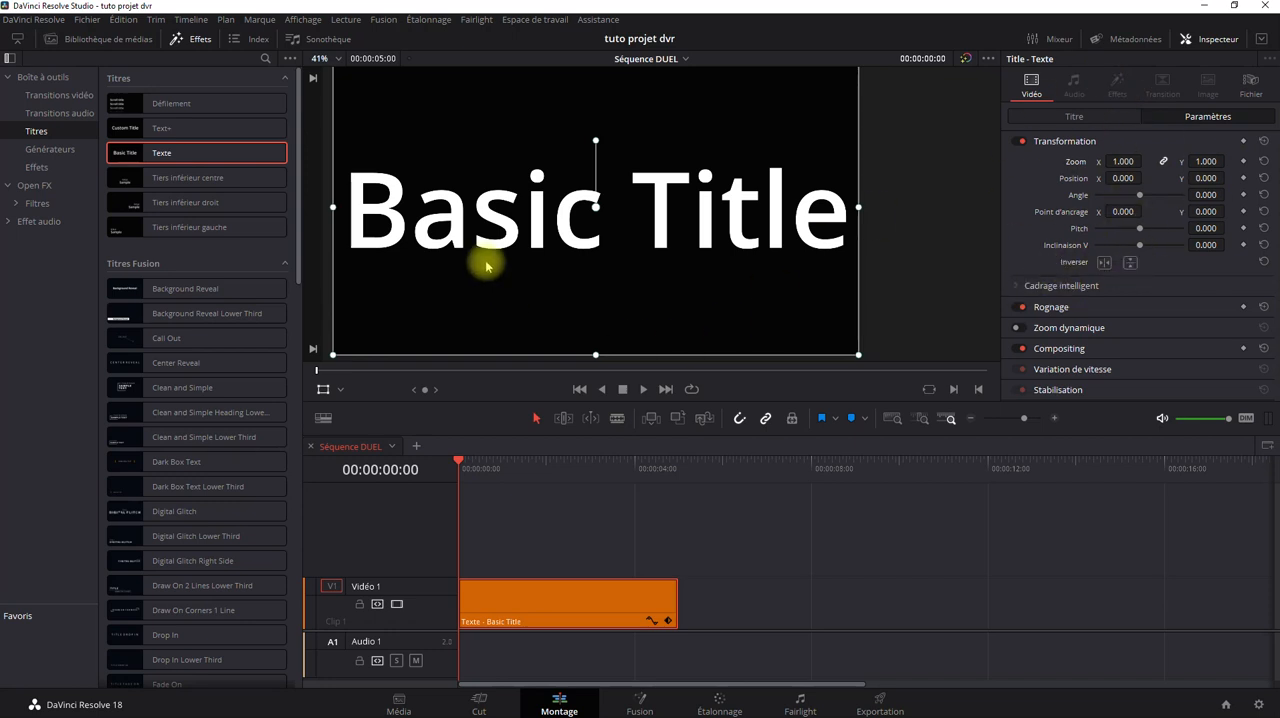
left_click(1100, 114)
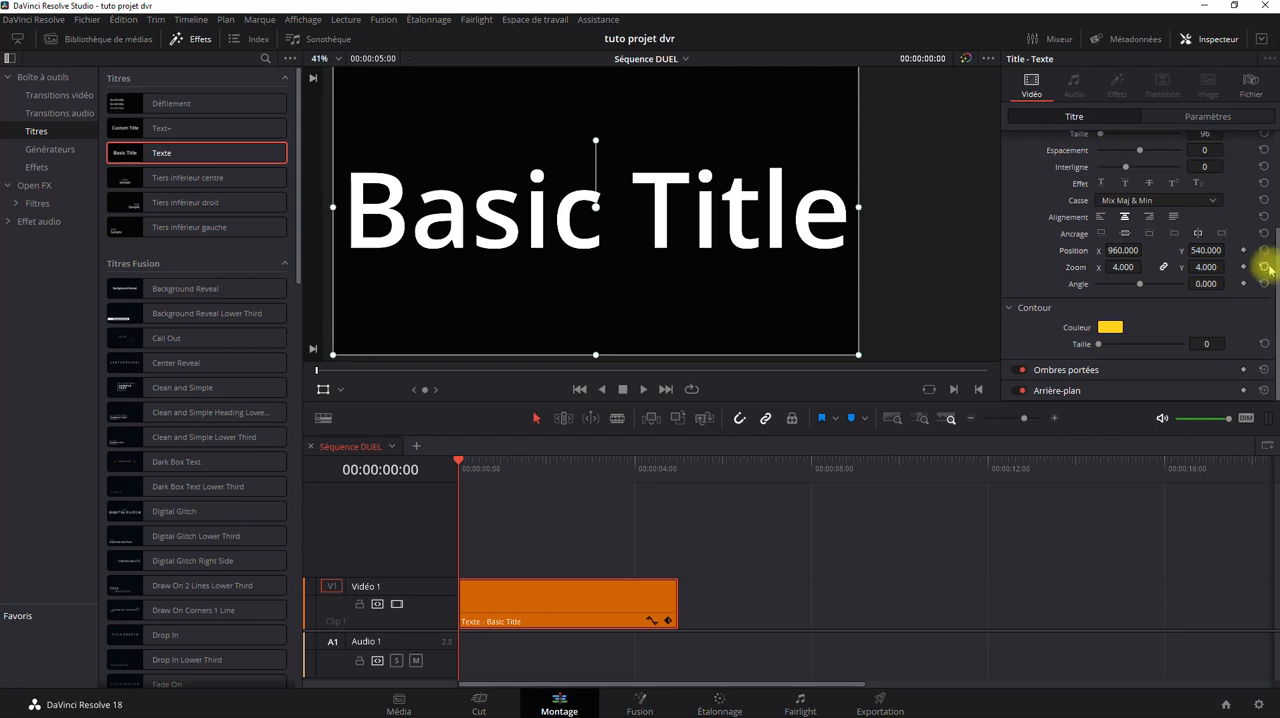
left_click(1263, 268)
Check the clip's Transformation settings, and replace the title's text with "DaVinci Resolve".
left_click(1171, 114)
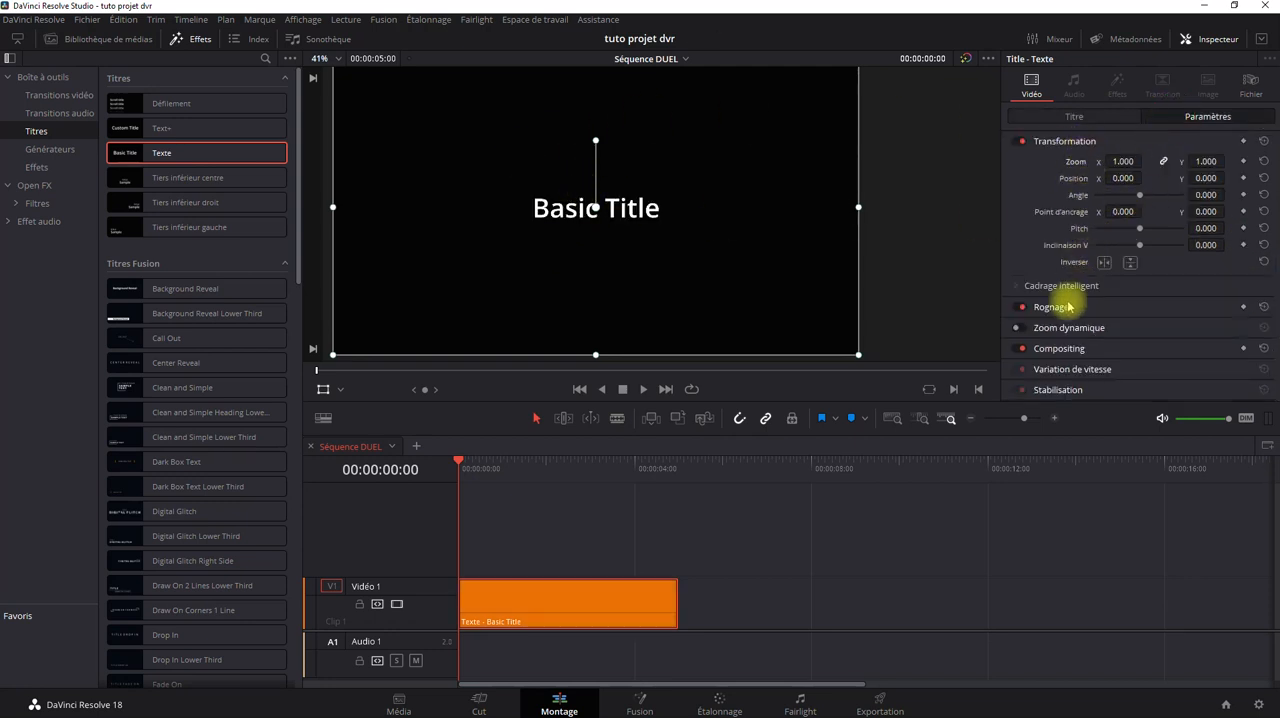
left_click(1080, 119)
triple_click(1166, 171)
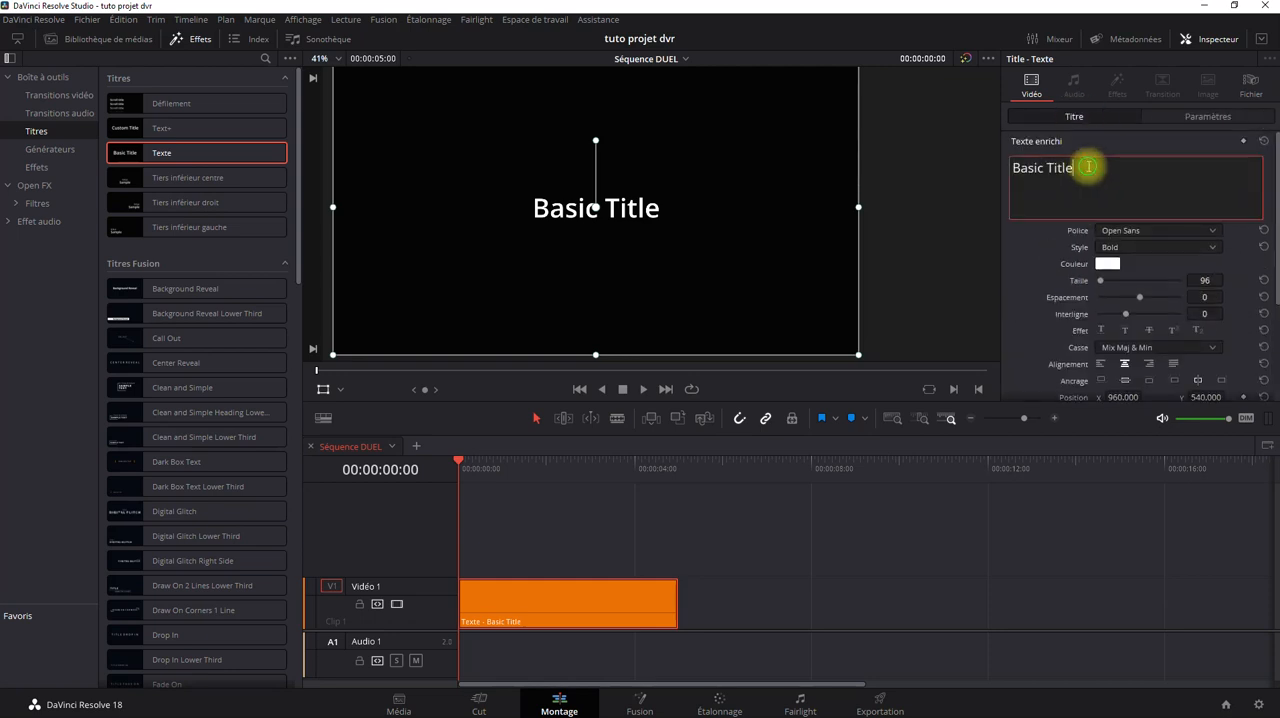
type("Da")
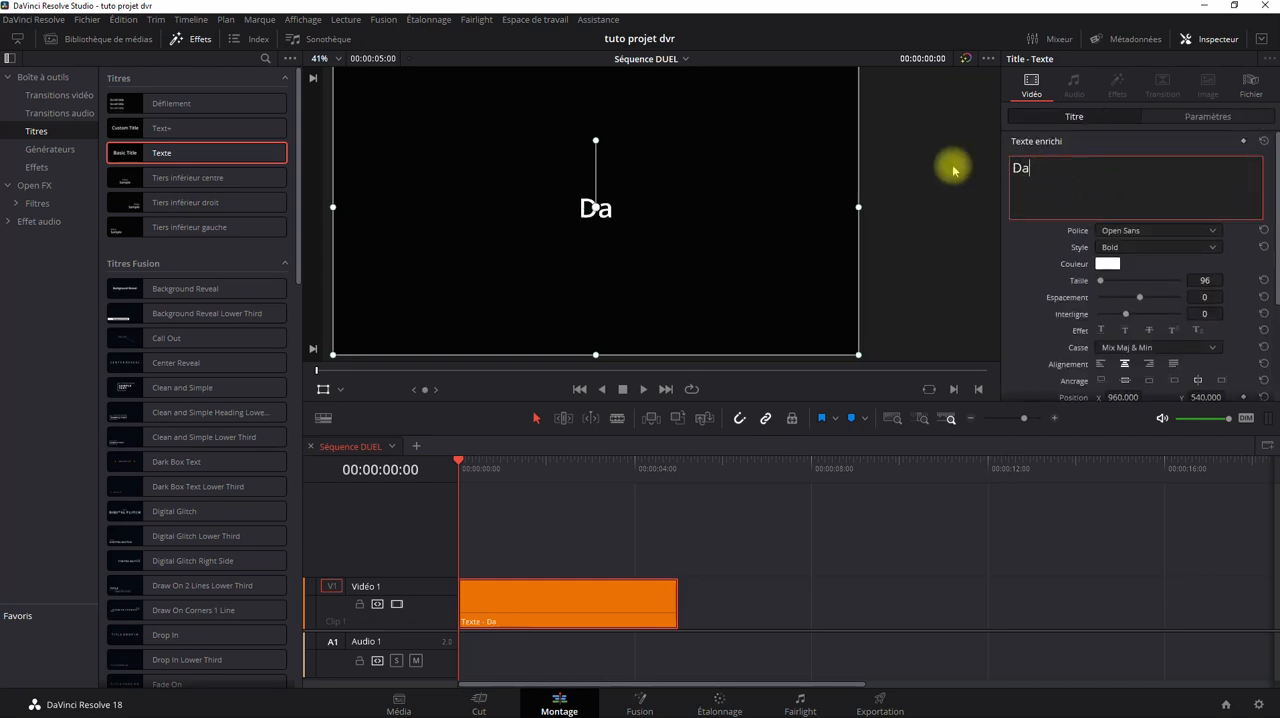
type("Vinci Res")
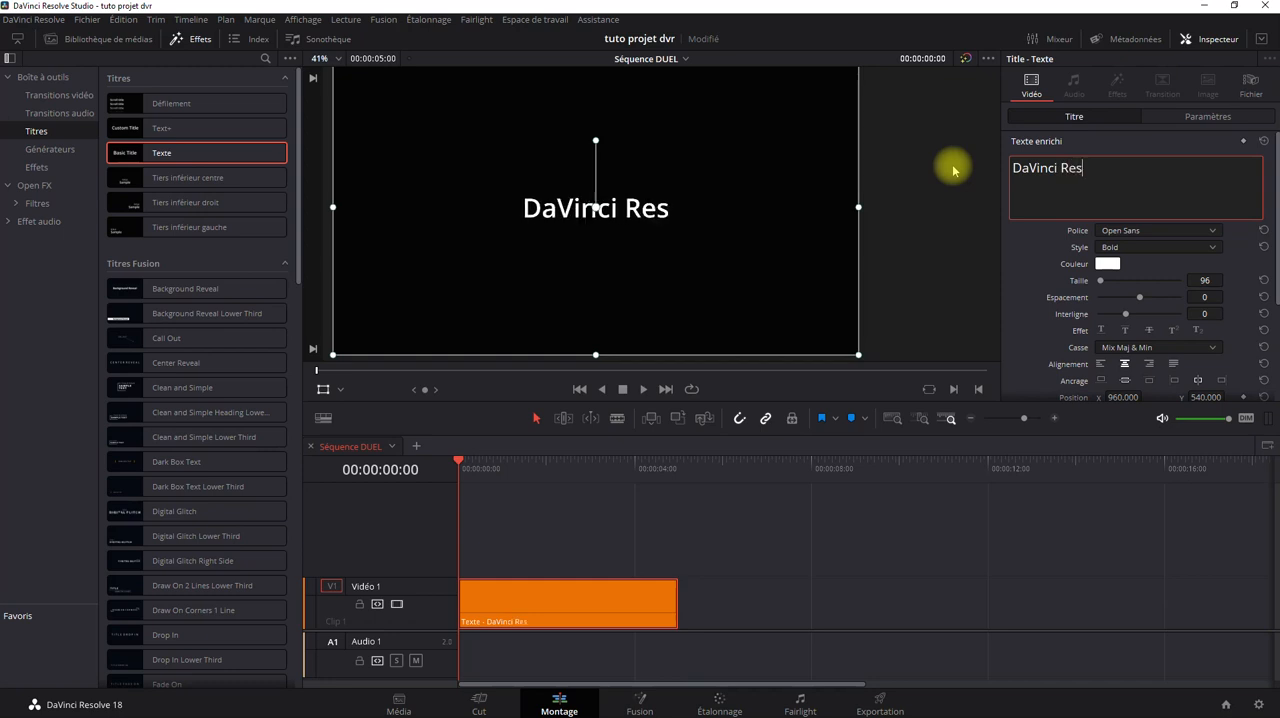
type("olve")
left_click(740, 536)
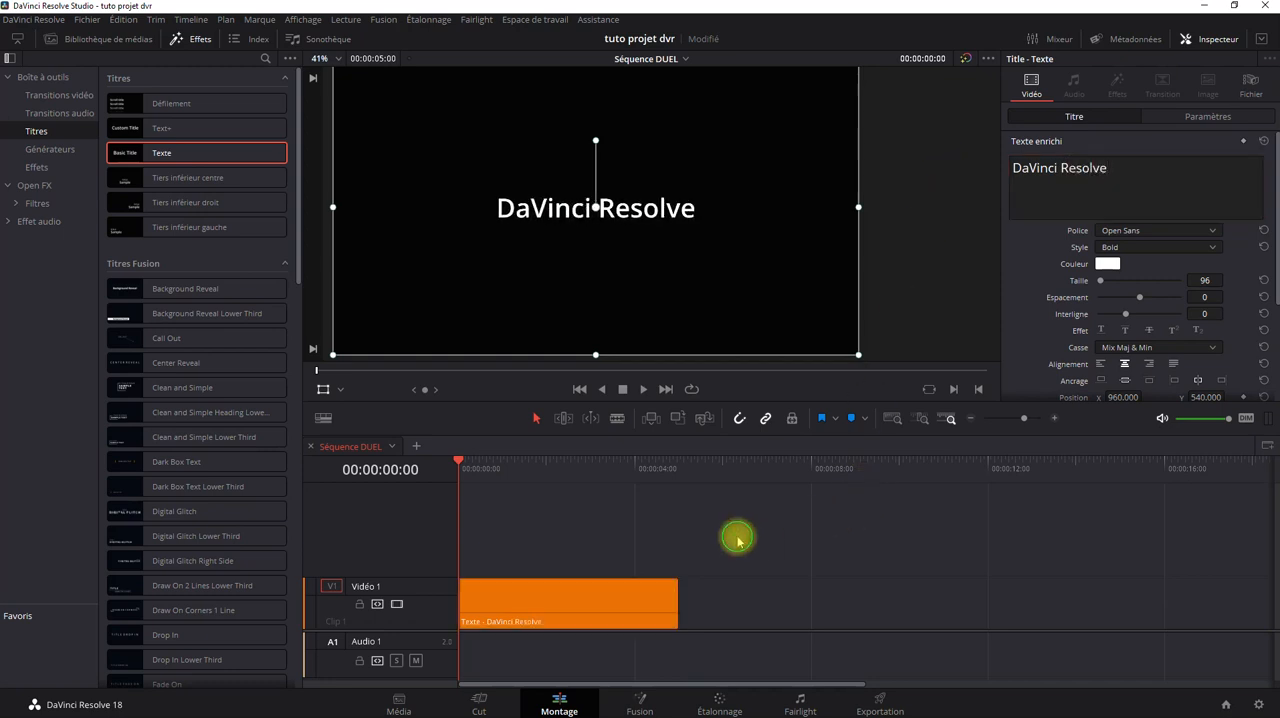
Increase the height of the Vidéo 1 track and shift the video and audio tracks upward in the timeline.
double_click(398, 580)
mouse_move(415, 578)
left_mouse_down()
mouse_move(427, 544)
mouse_move(429, 561)
left_mouse_up()
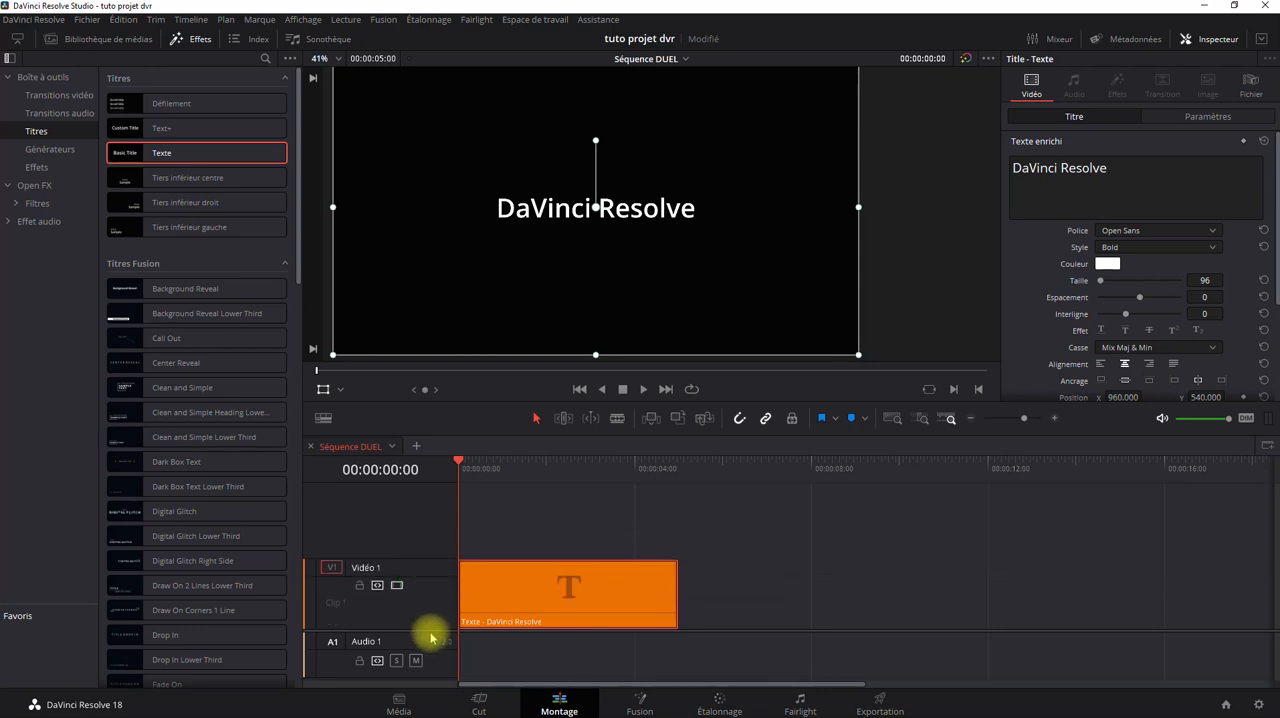
left_click_drag(429, 623, 429, 560)
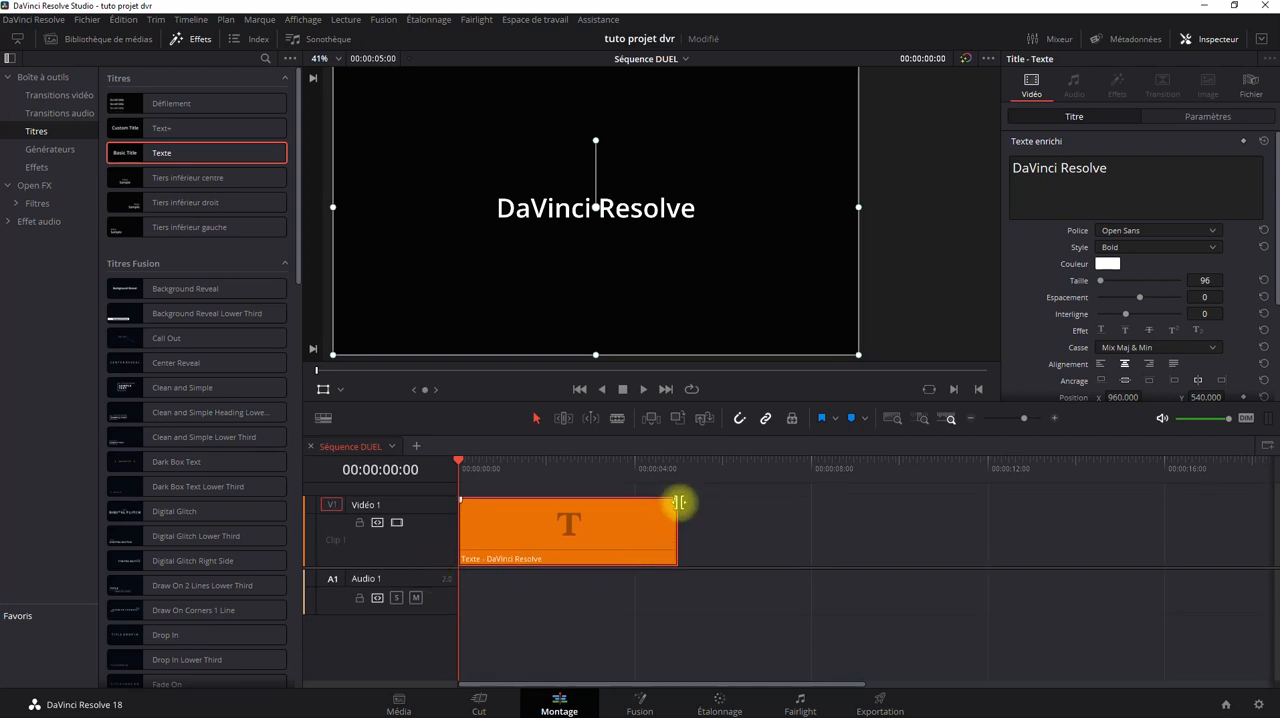
Set the title clip's linked Transformation zoom to 0 and hide the transform overlay in the viewer.
left_click(1192, 117)
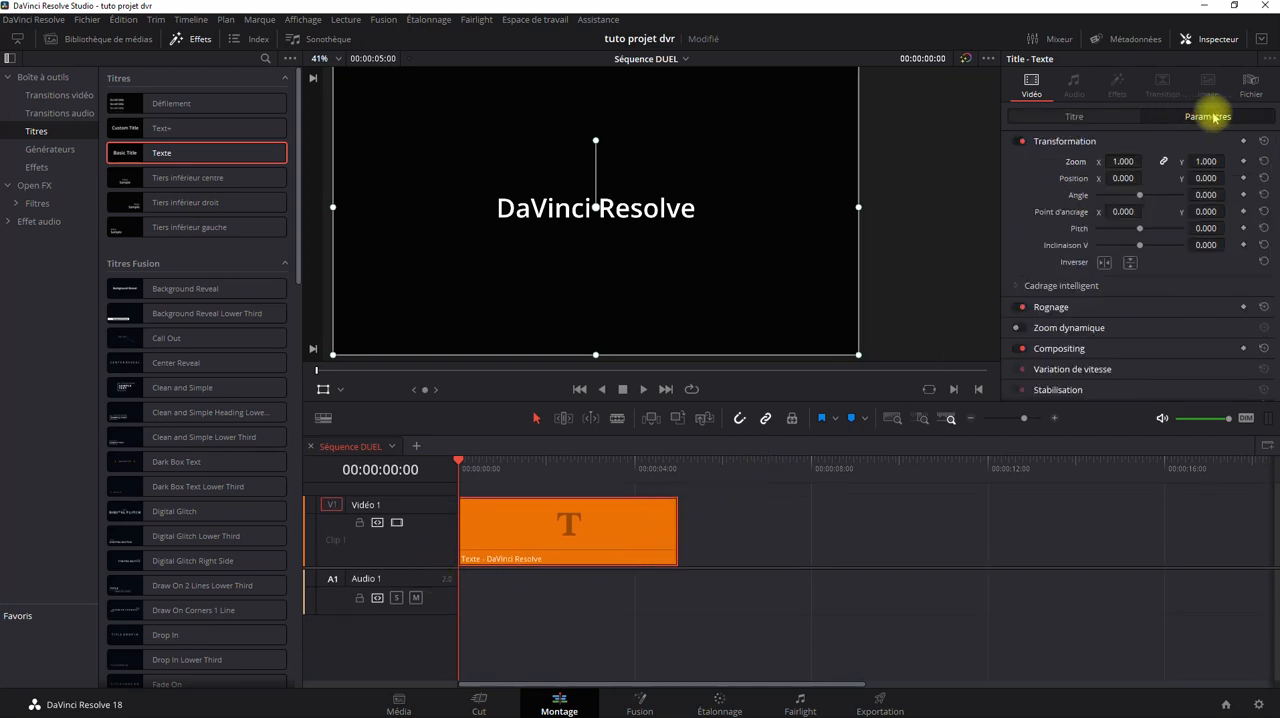
left_click(1089, 118)
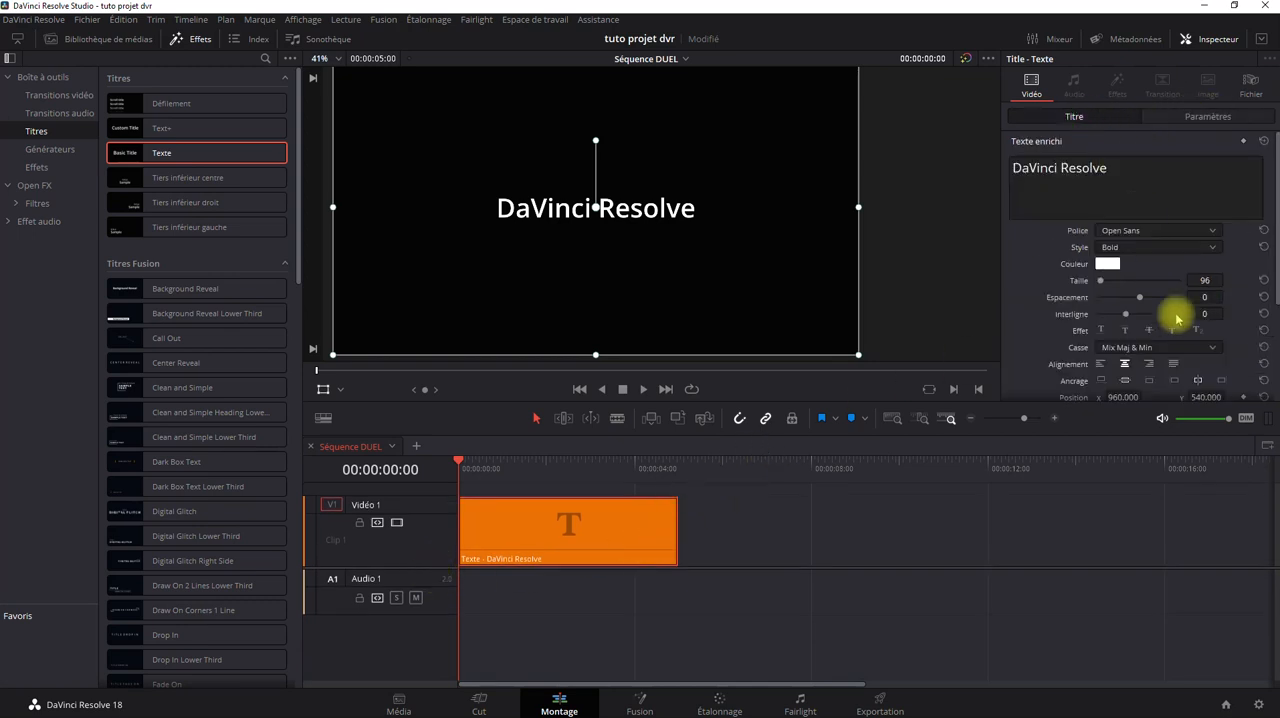
left_click(1188, 114)
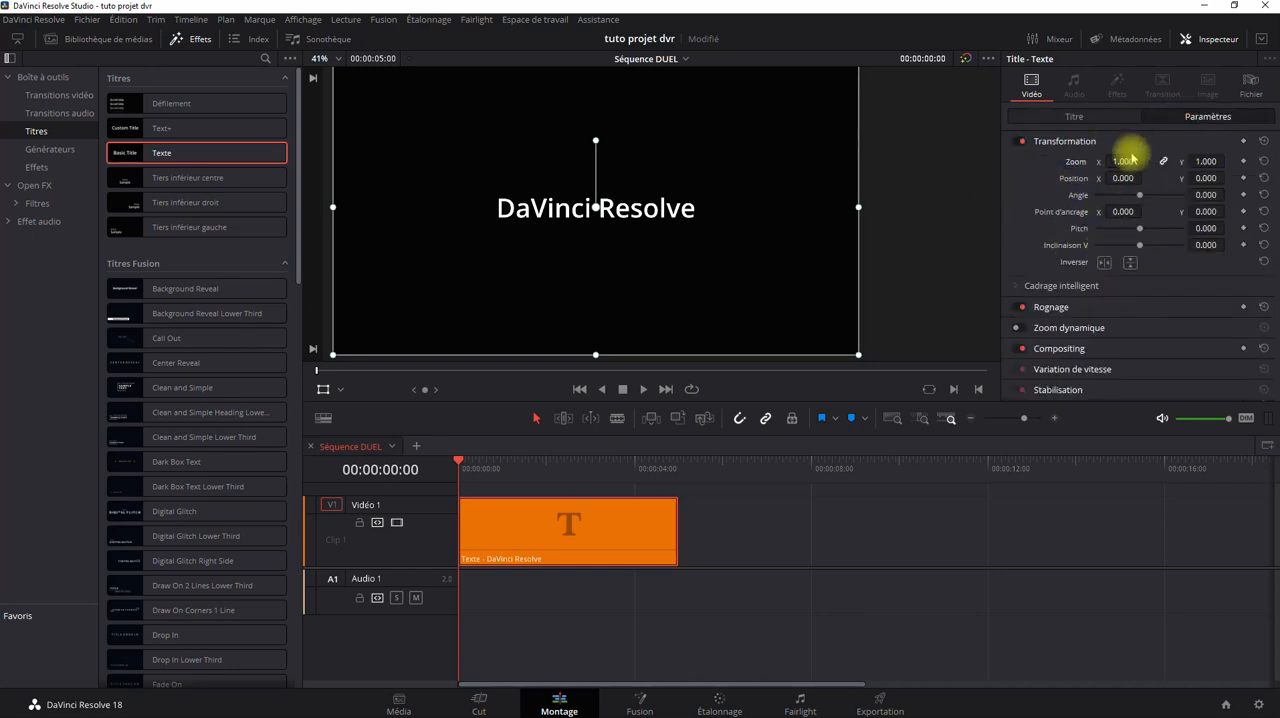
left_click_drag(1122, 161, 1094, 163)
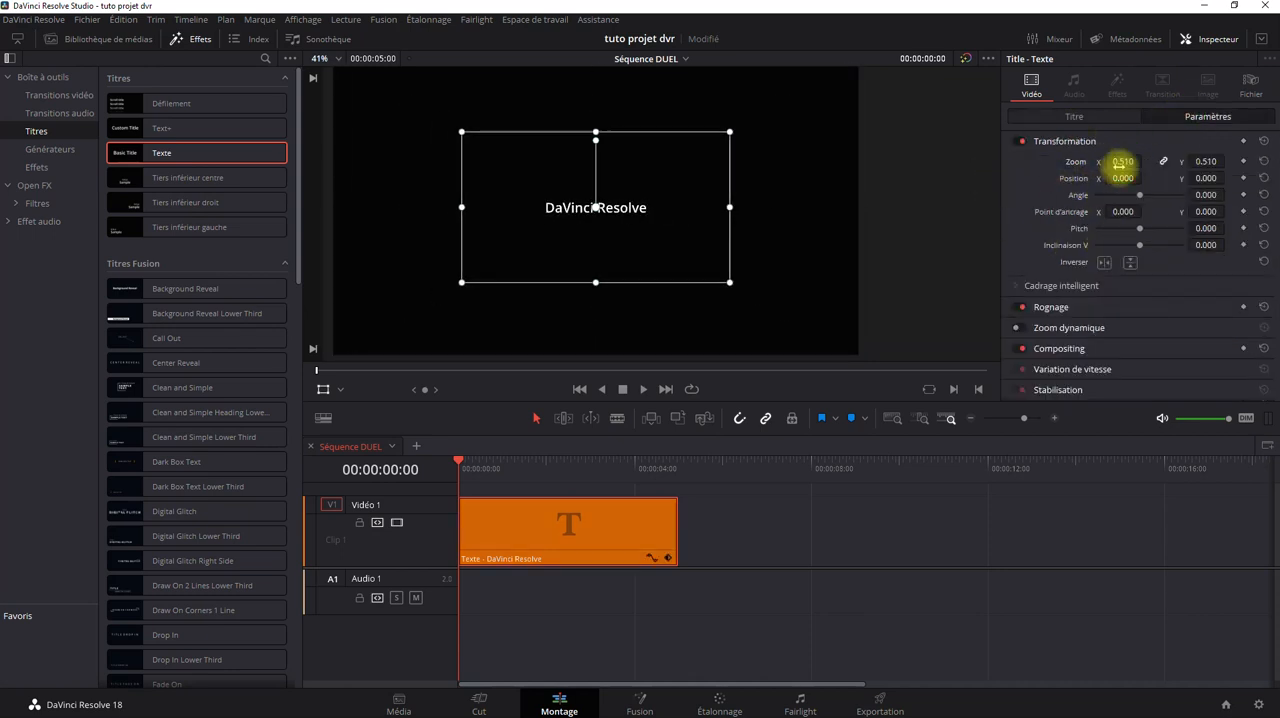
double_click(1119, 162)
type("0")
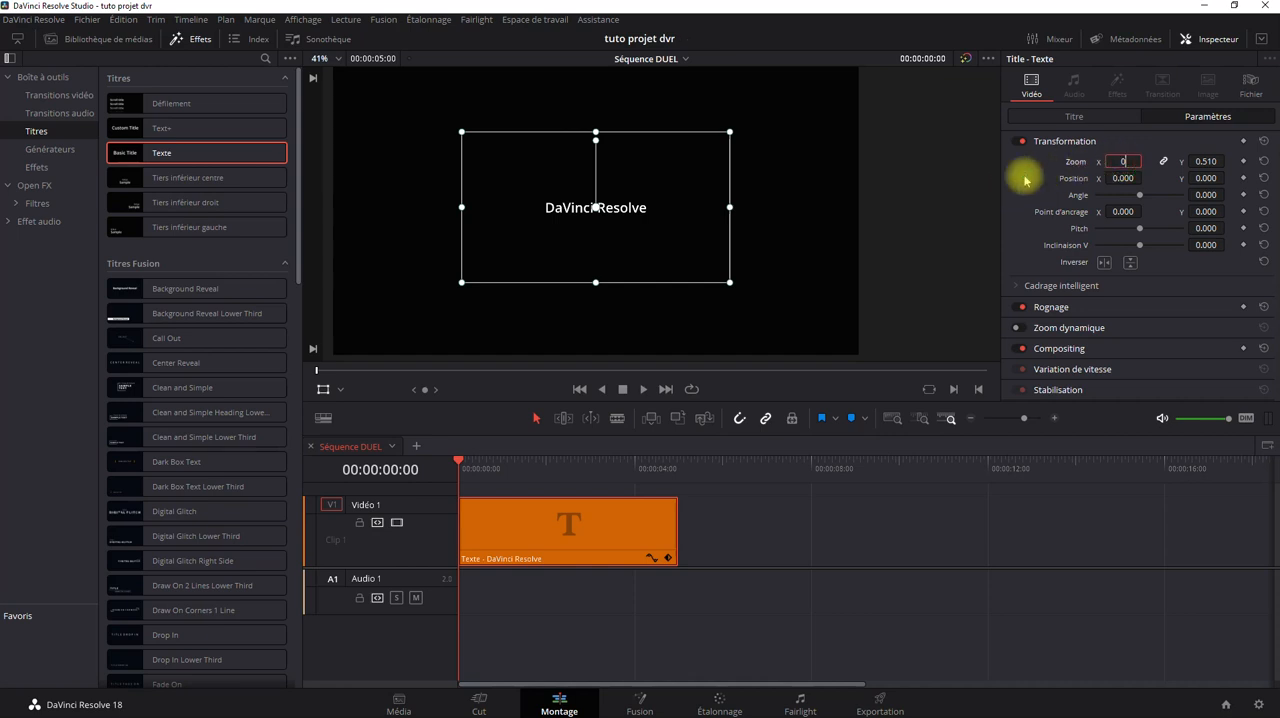
left_click(1024, 178)
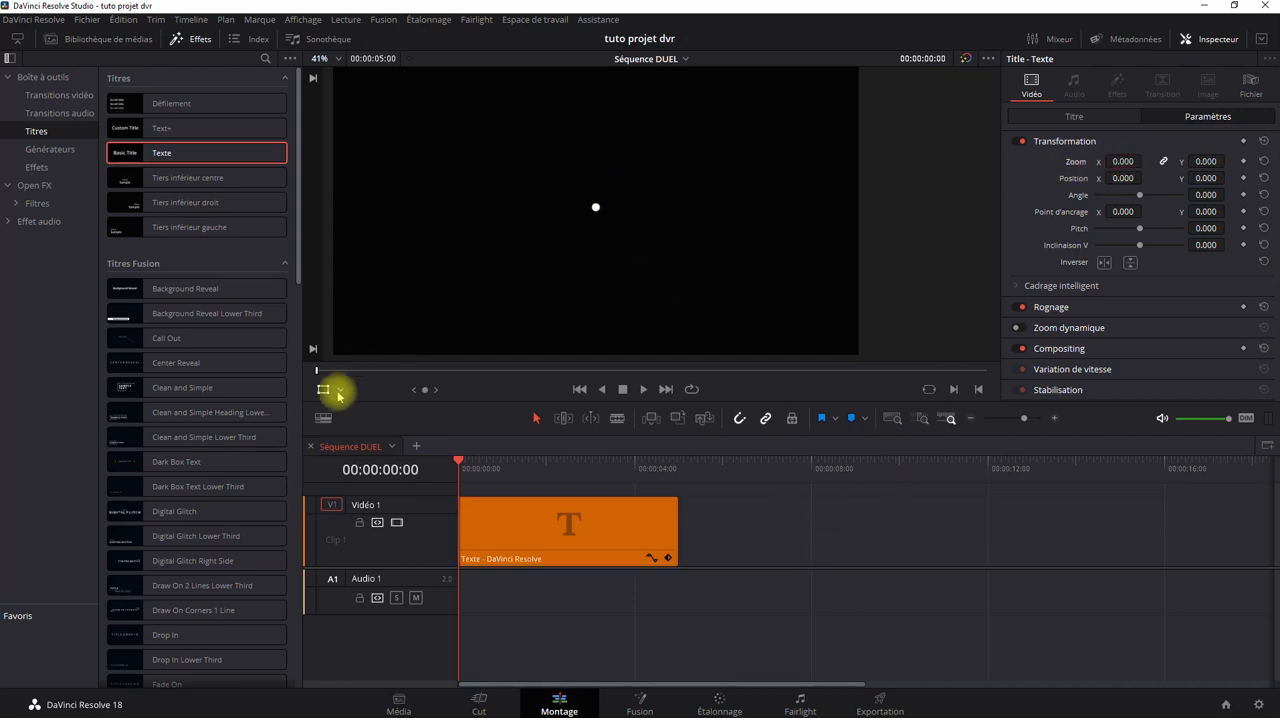
left_click(524, 533)
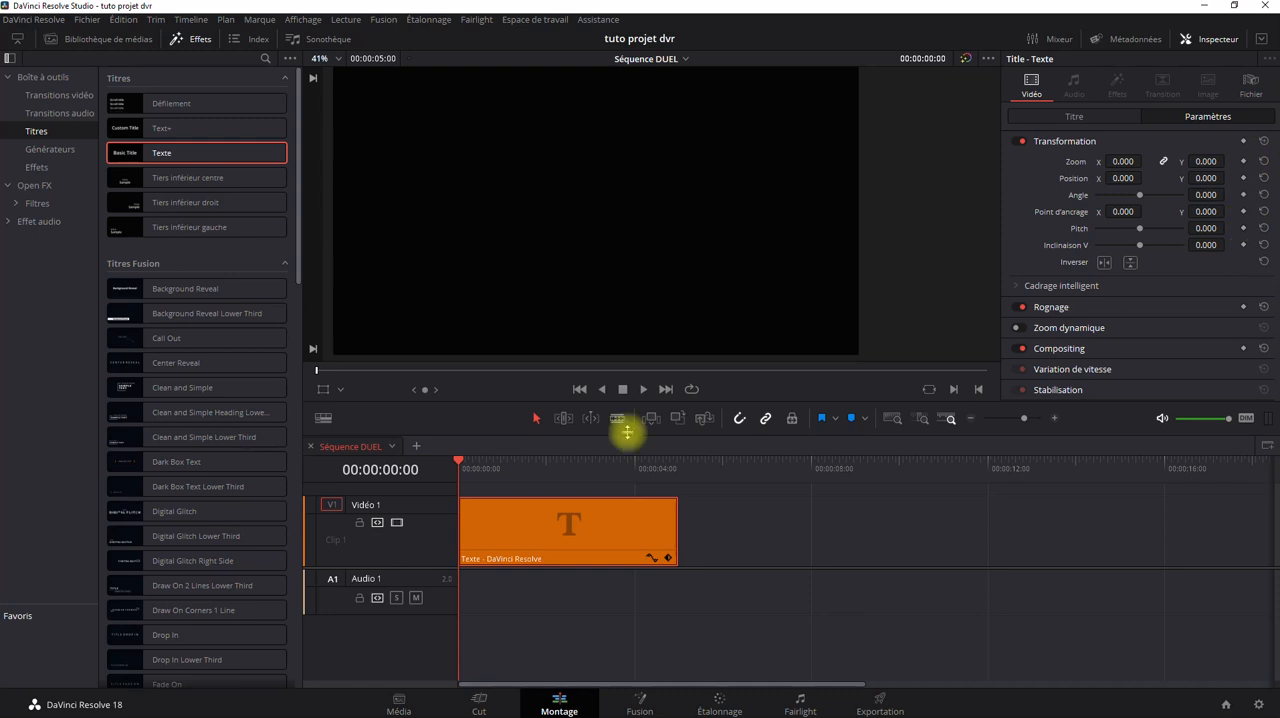
Add a Transformation zoom keyframe to the title clip at 00:00:02:06.
left_click_drag(460, 466, 447, 496)
key("space")
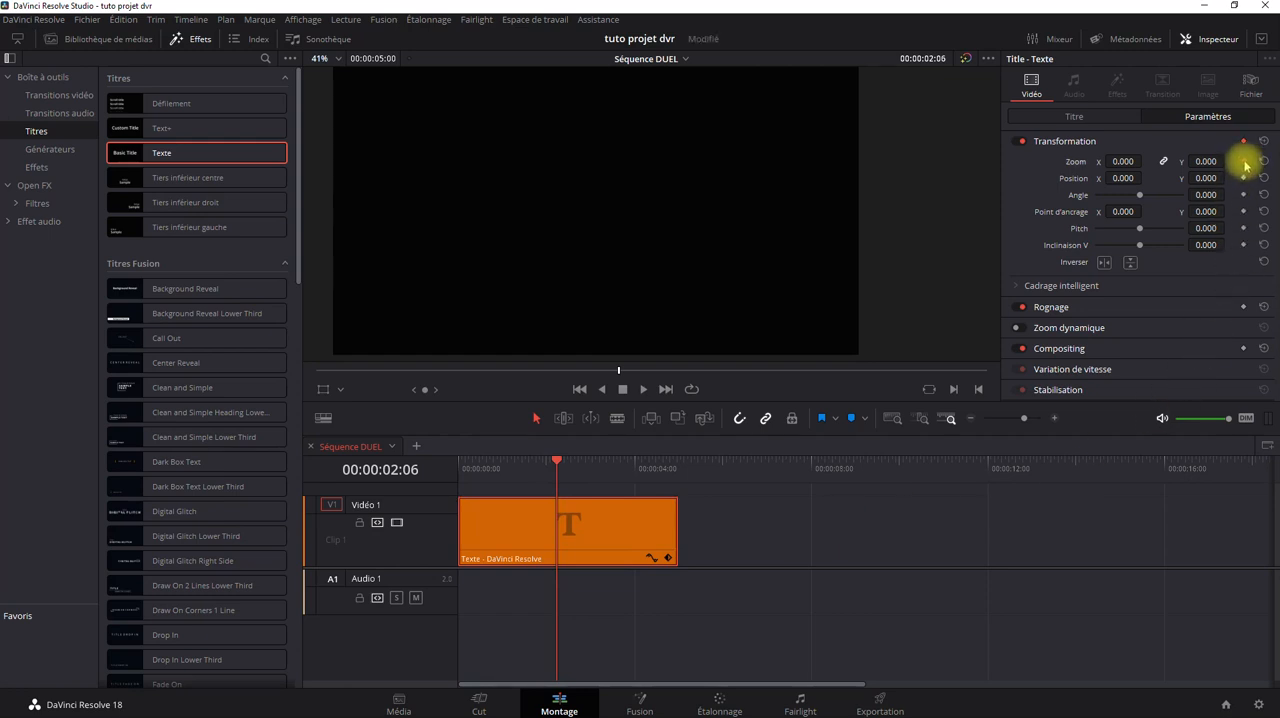
left_click(1243, 161)
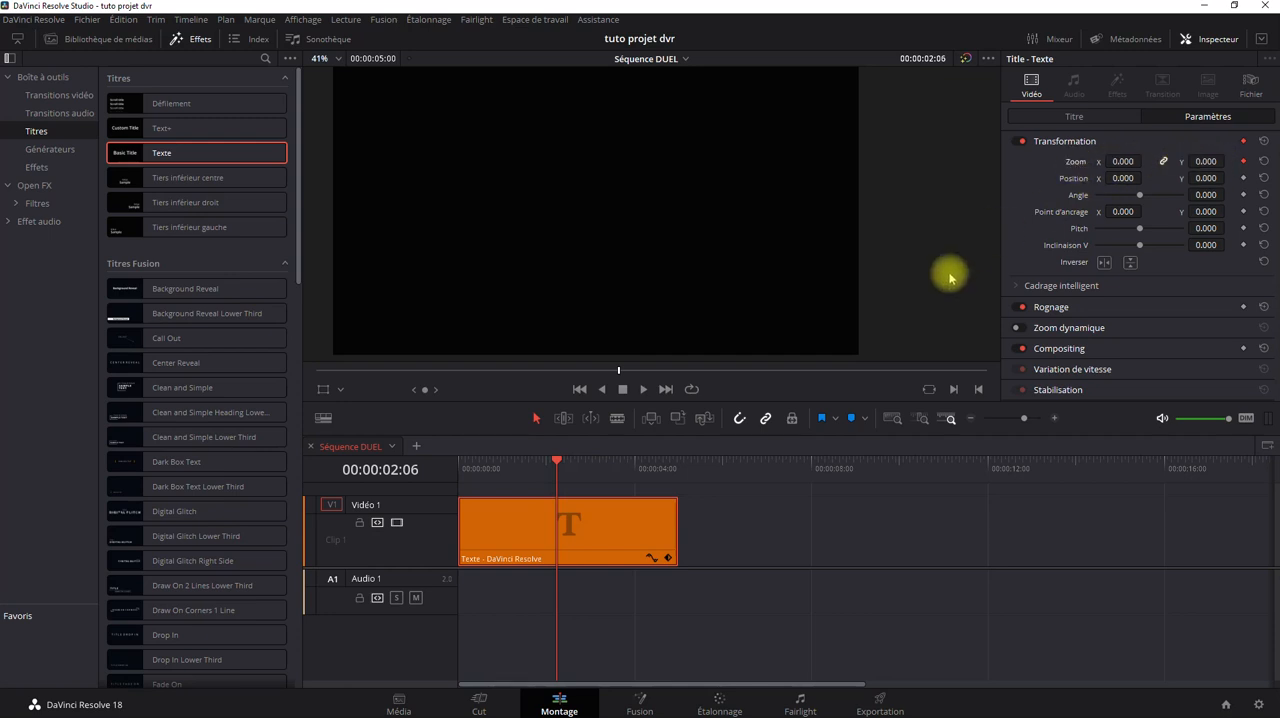
Show the title clip's keyframe track, shift the tracks downward and make the Vidéo 1 track taller.
left_click(668, 558)
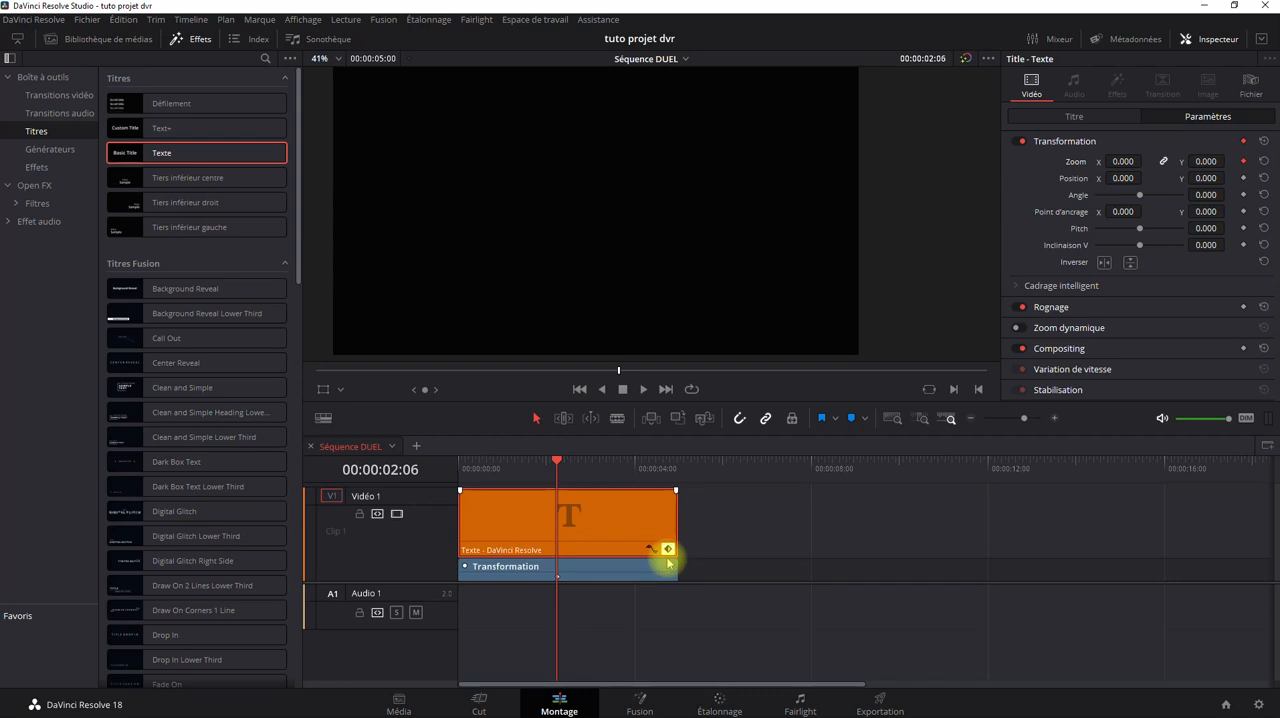
left_click_drag(706, 582, 712, 612)
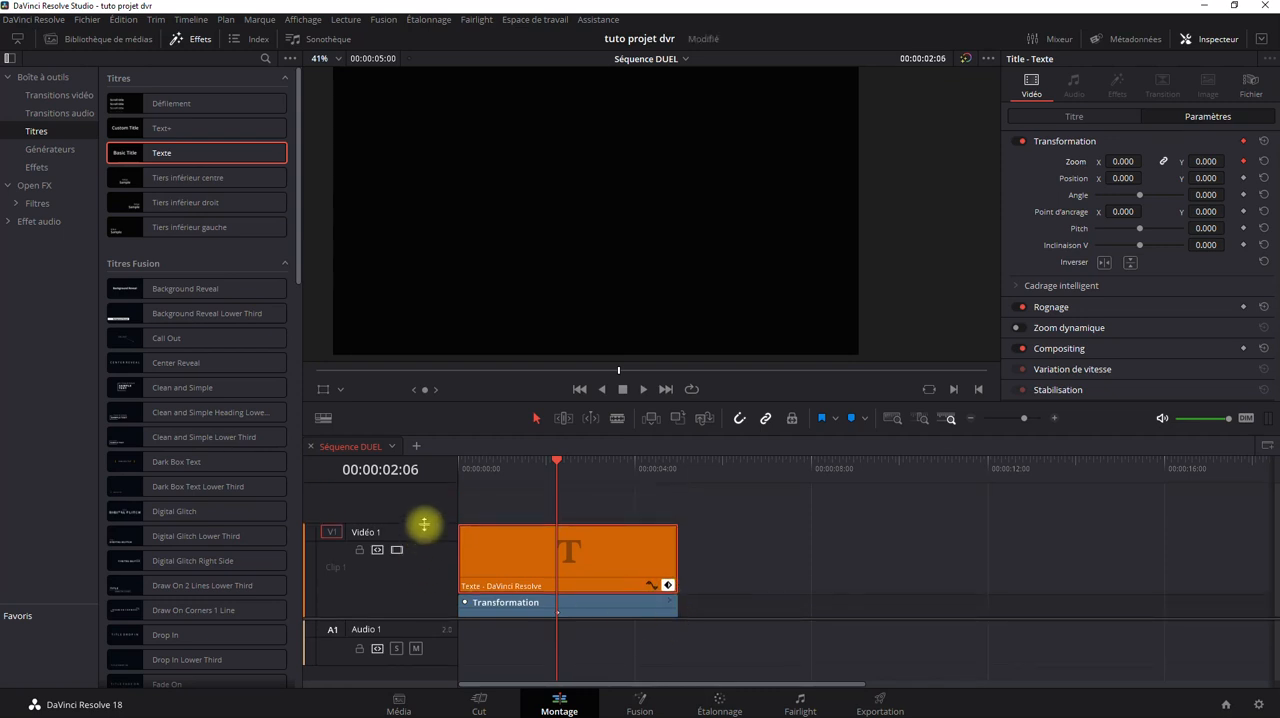
left_click_drag(425, 526, 423, 502)
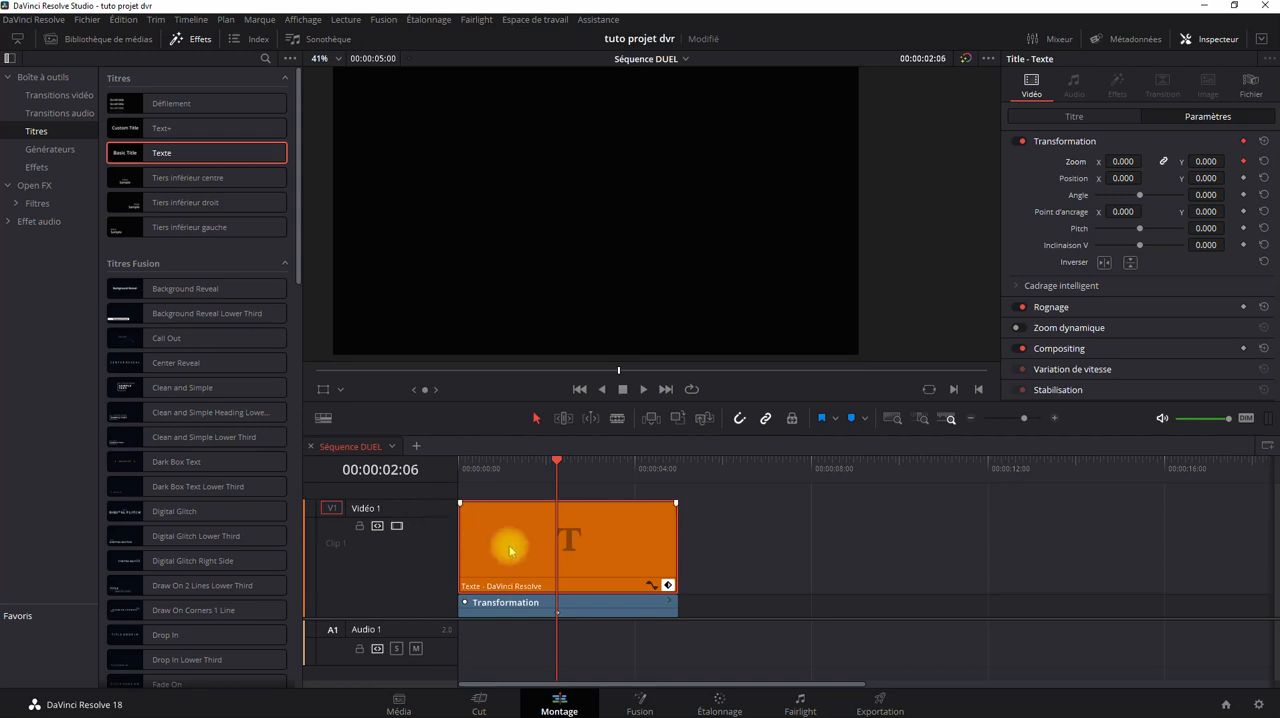
Display the clip's Zoom X curve, enlarge the timeline area and fit the whole clip across its width.
left_click(651, 585)
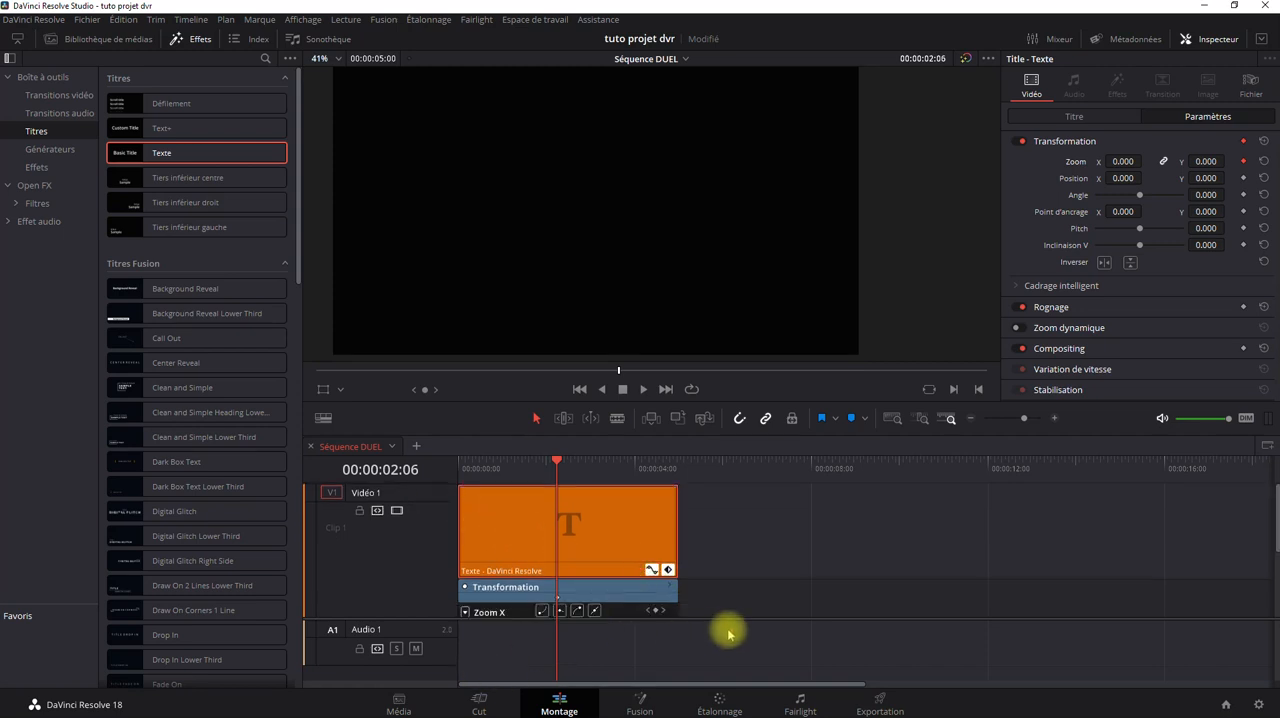
left_click_drag(734, 619, 734, 661)
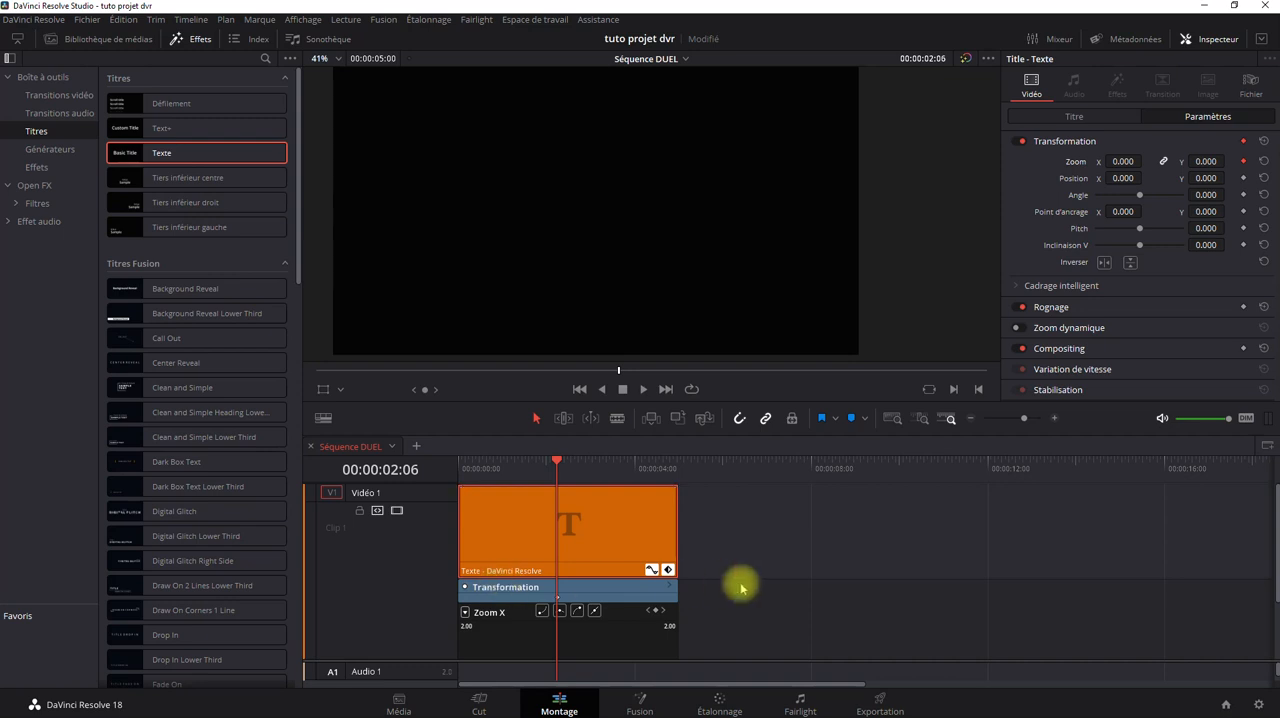
scroll(737, 575, "down", 2)
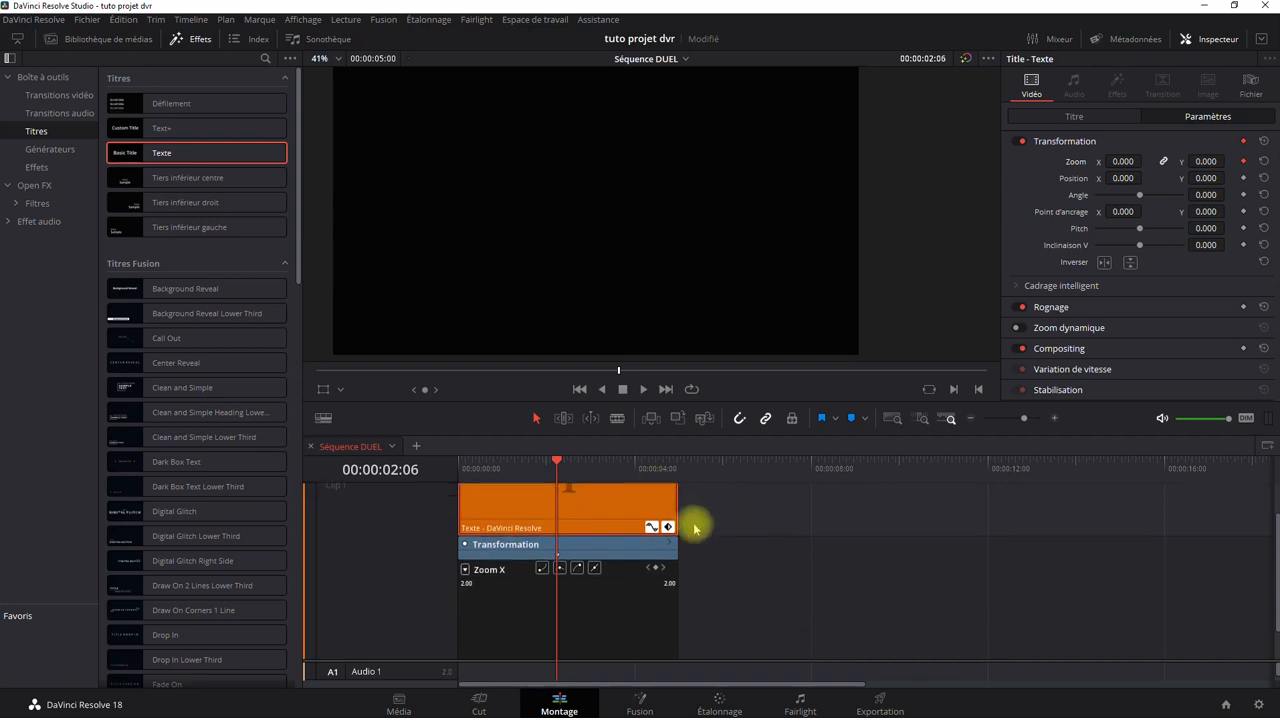
left_click_drag(771, 433, 774, 386)
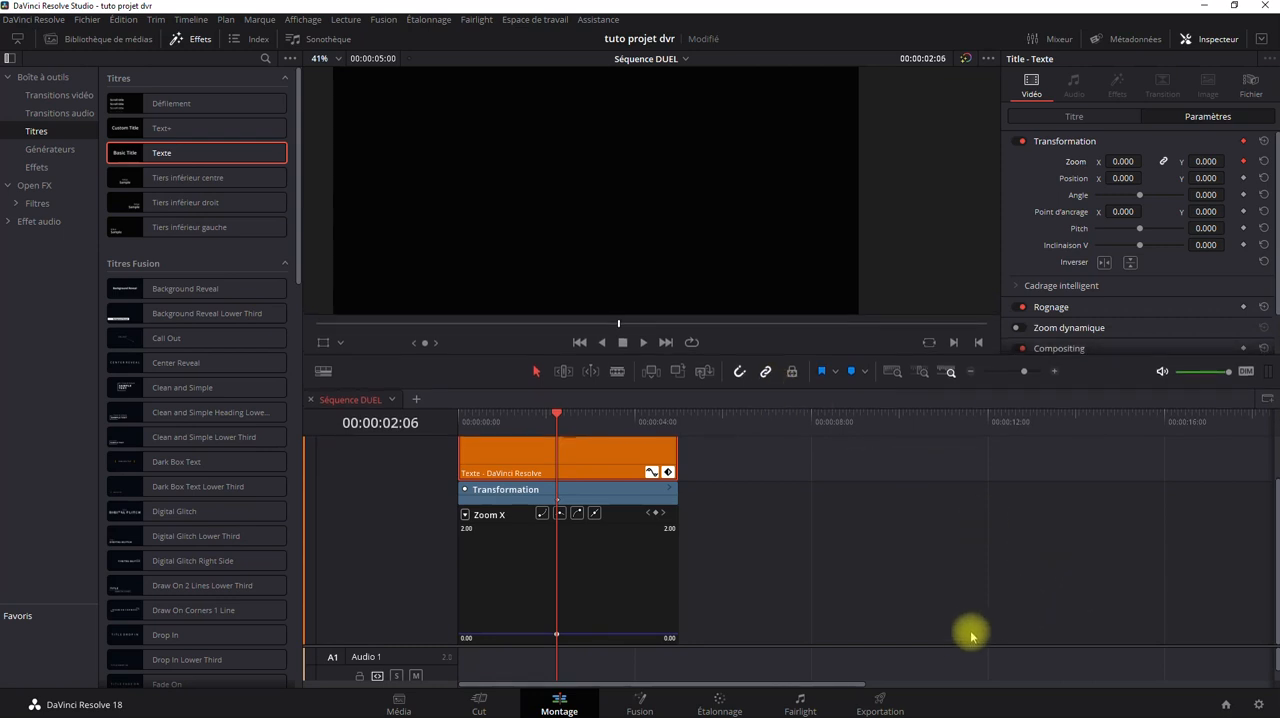
left_click_drag(958, 645, 962, 660)
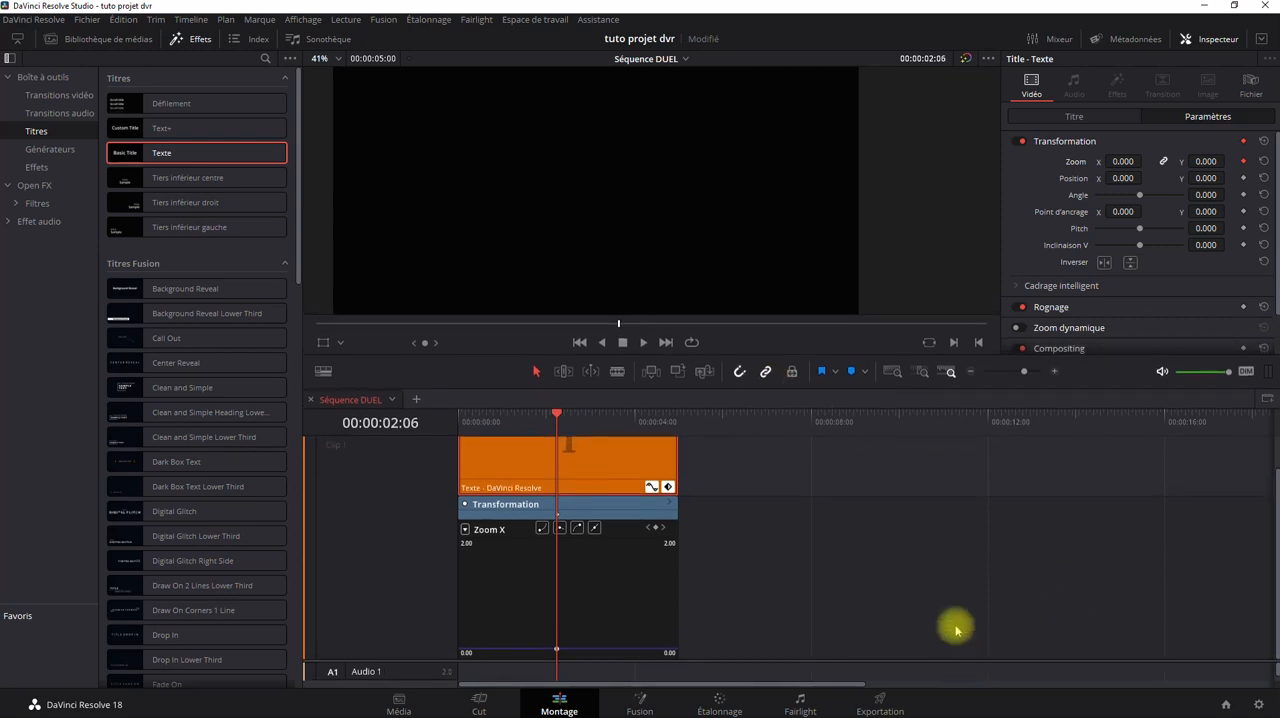
left_click(893, 373)
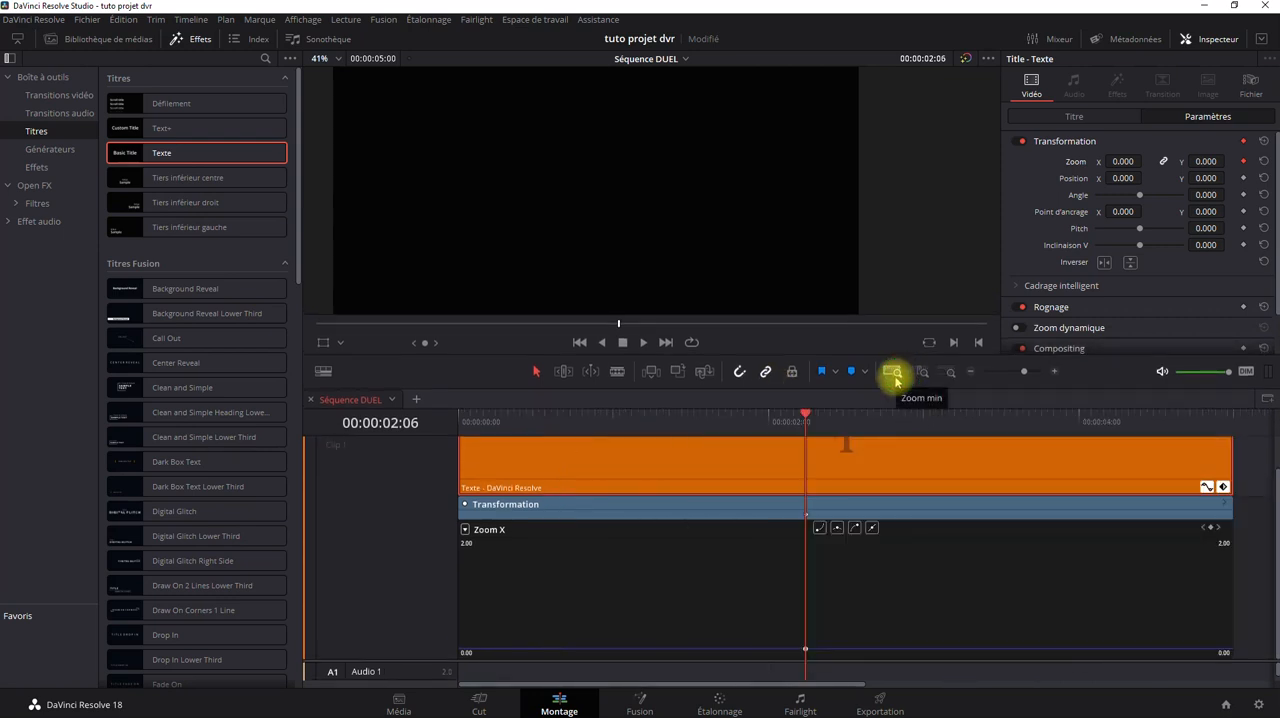
Hide the clip's keyframe track and curve editor, and show both again.
left_click(1222, 487)
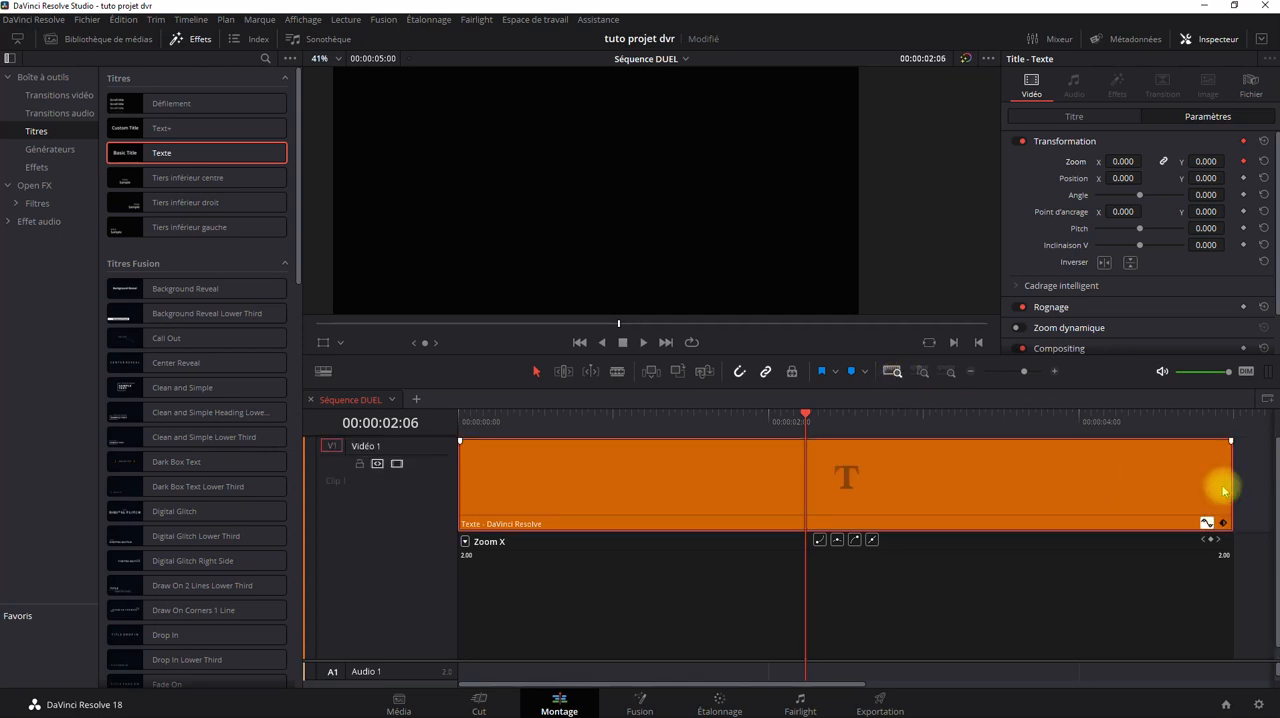
left_click(1207, 523)
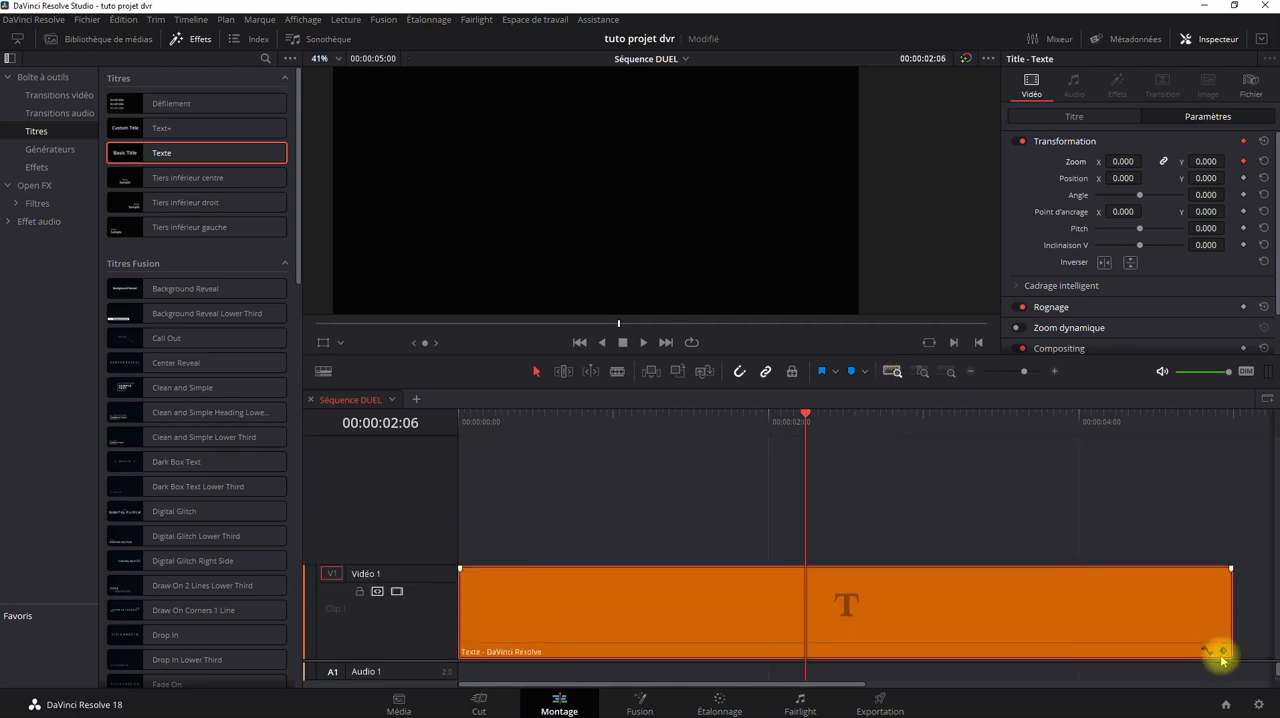
left_click(1220, 652)
left_click(1205, 629)
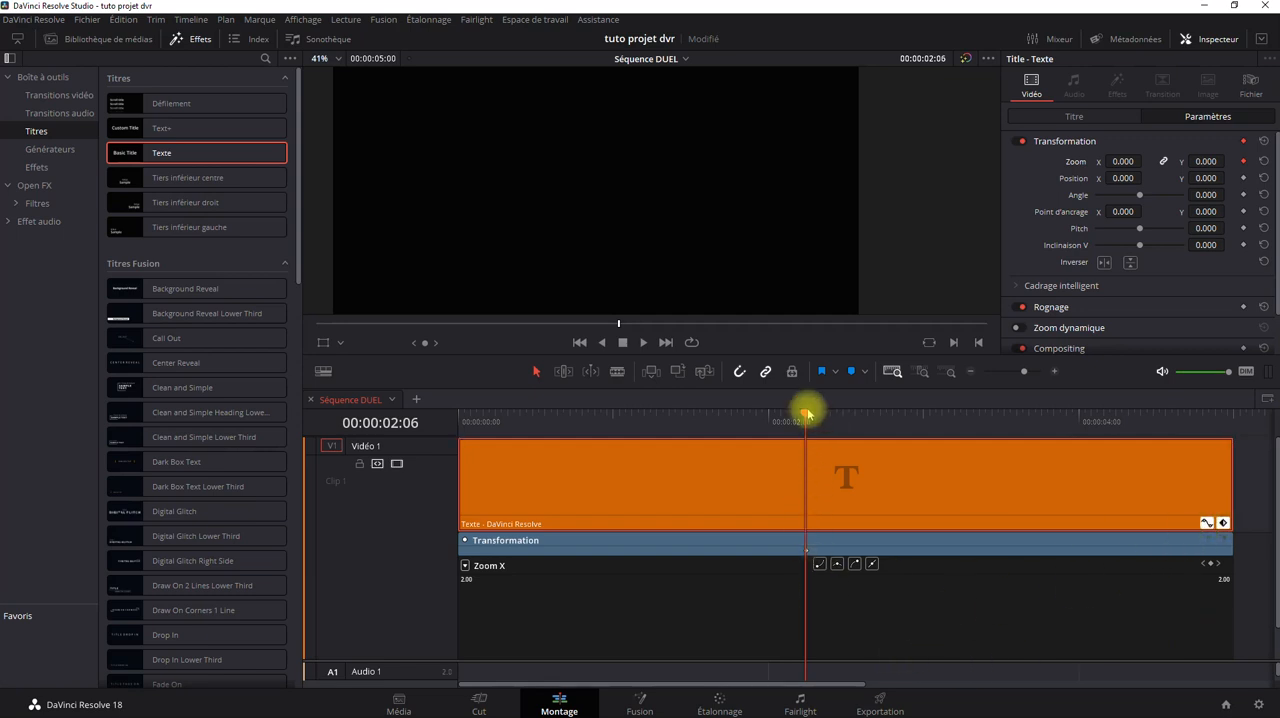
Compare the playhead on and off the existing zoom keyframe, and add another Transformation zoom keyframe at 00:00:01:08.
left_click(723, 418)
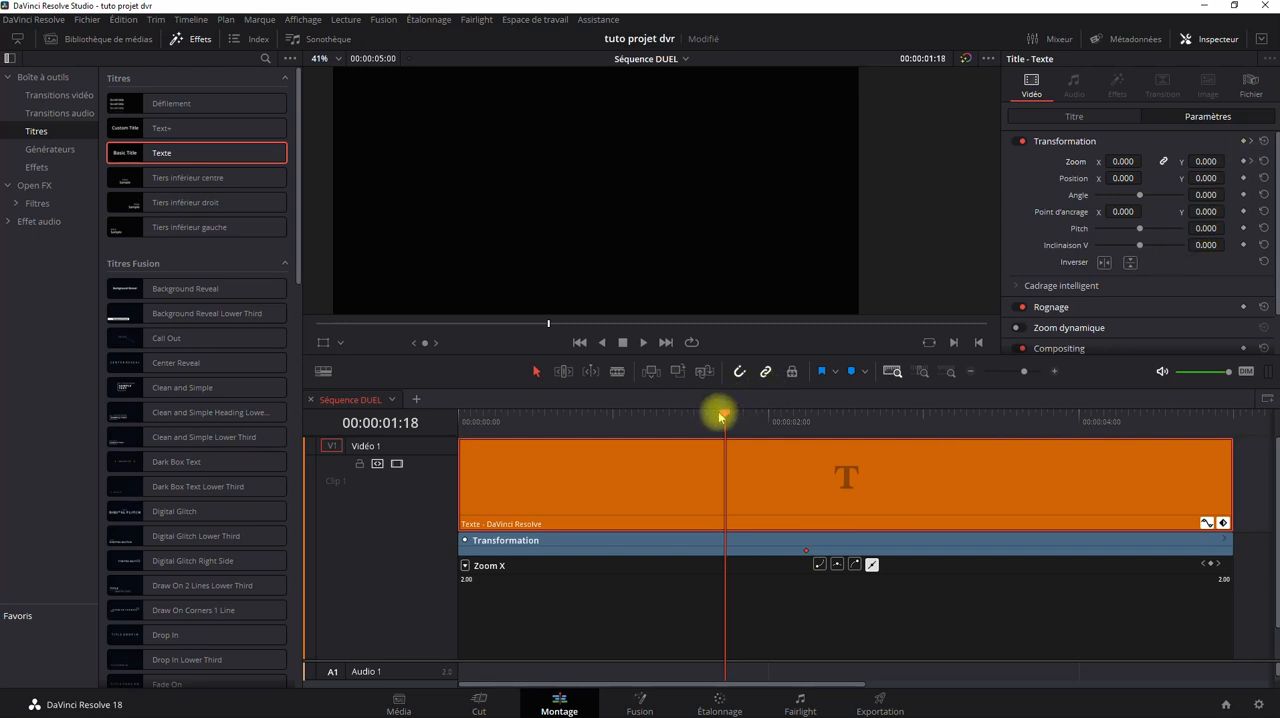
left_click_drag(719, 416, 797, 428)
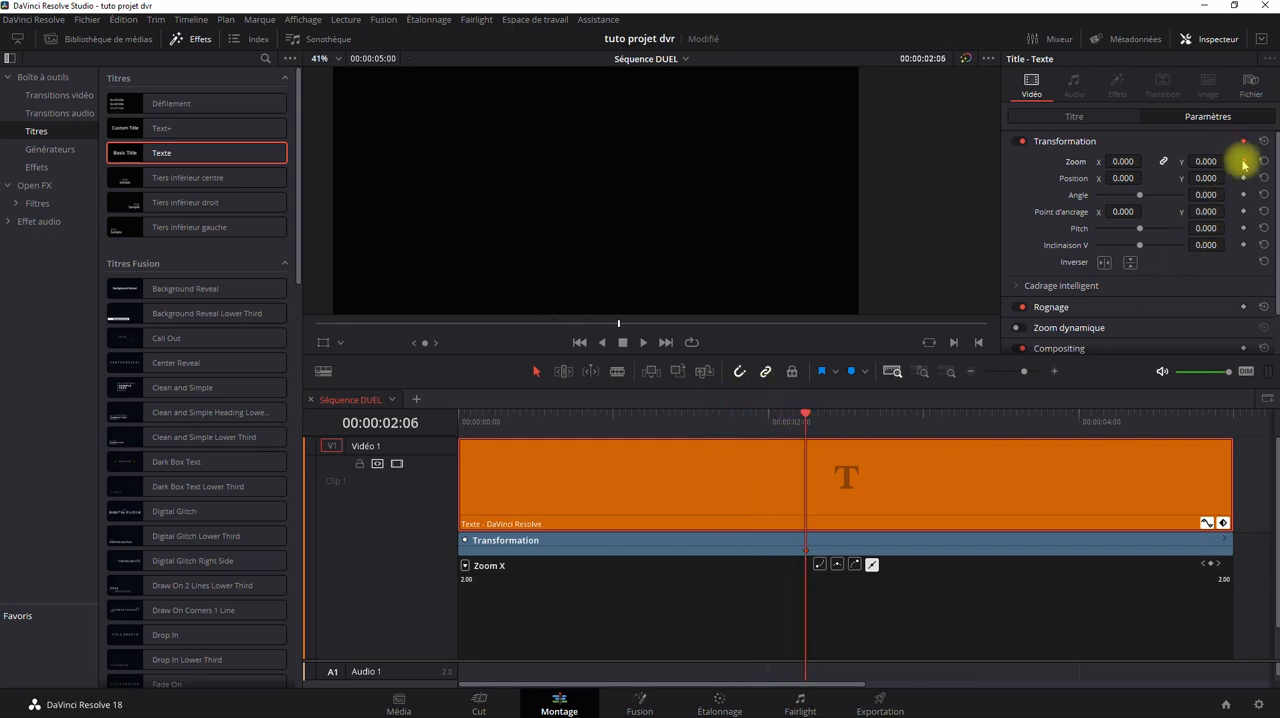
left_click_drag(806, 418, 665, 416)
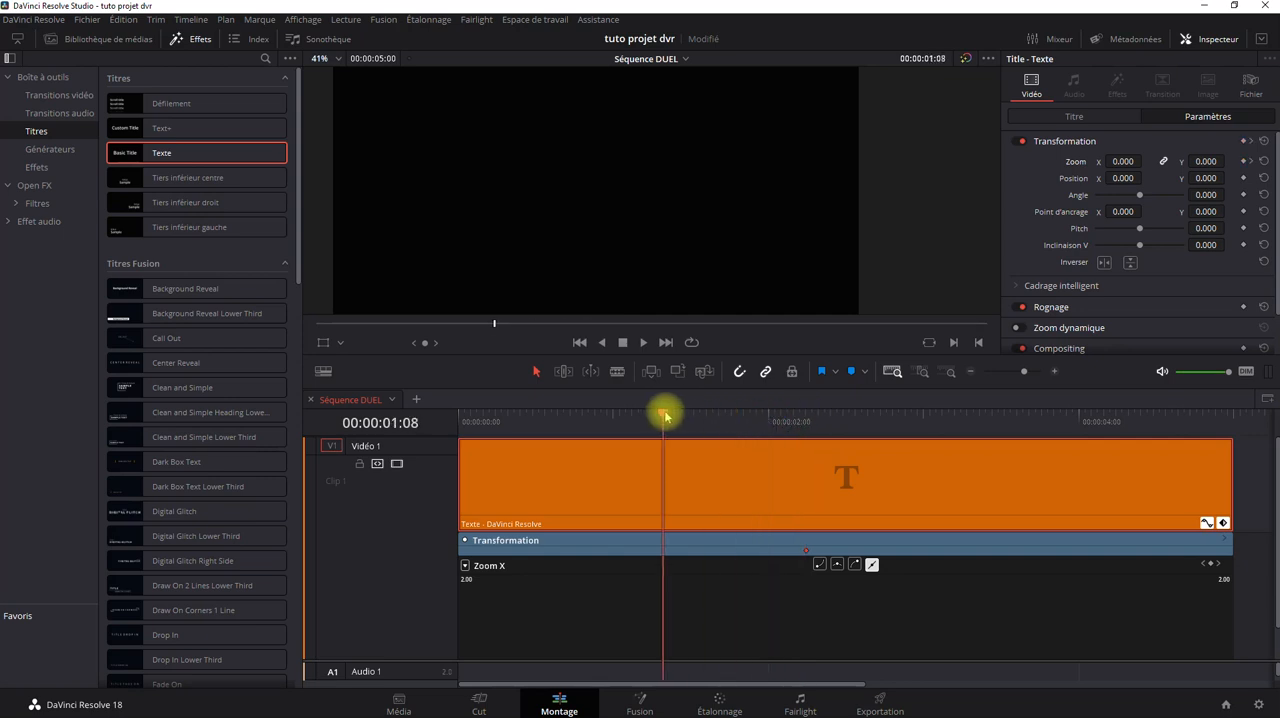
left_click(1244, 162)
Delete both Transformation keyframes, at 00:00:01:08 and 00:00:02:06, and return the playhead to the start of the clip.
left_click_drag(664, 415, 606, 414)
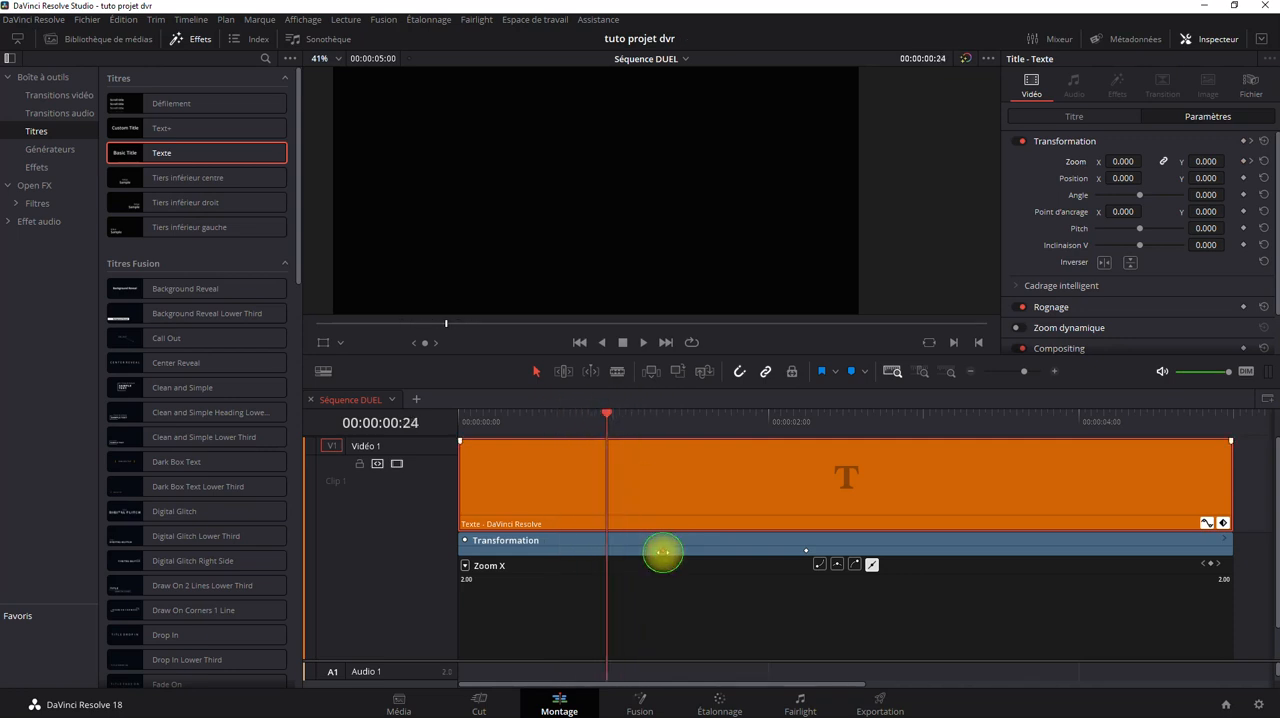
left_click(663, 553)
key("Delete")
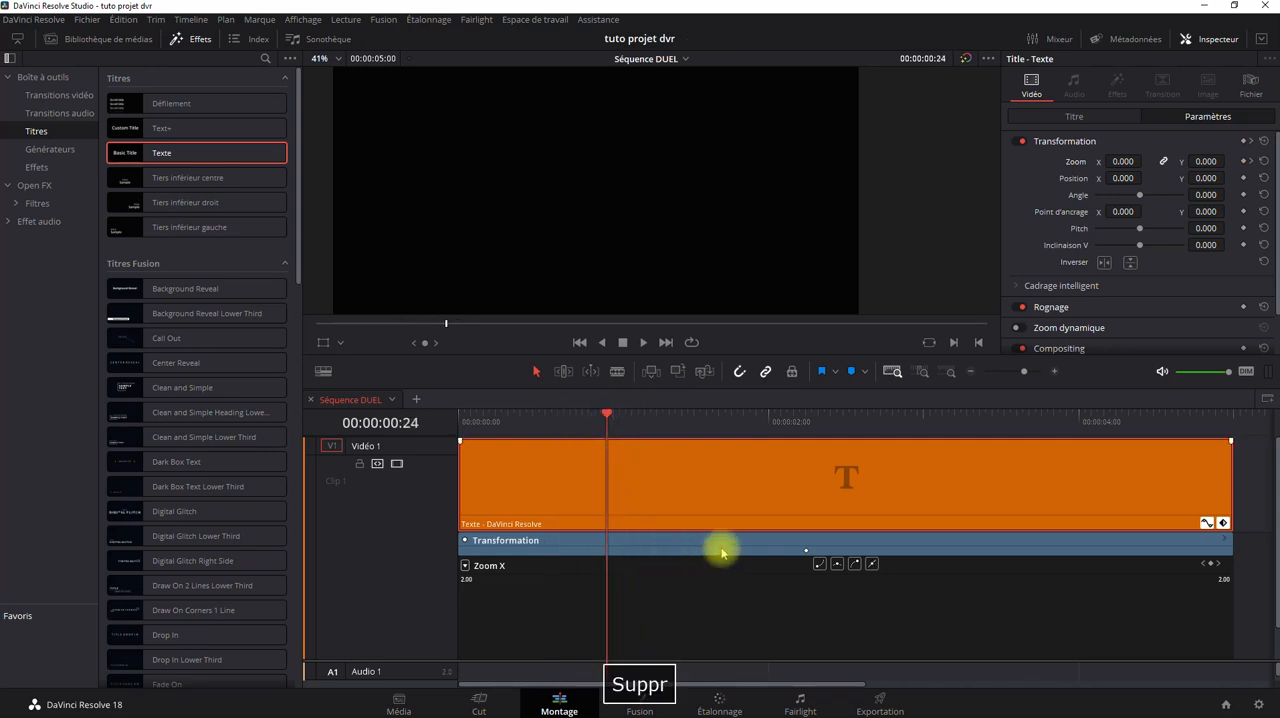
left_click(806, 550)
key("Delete")
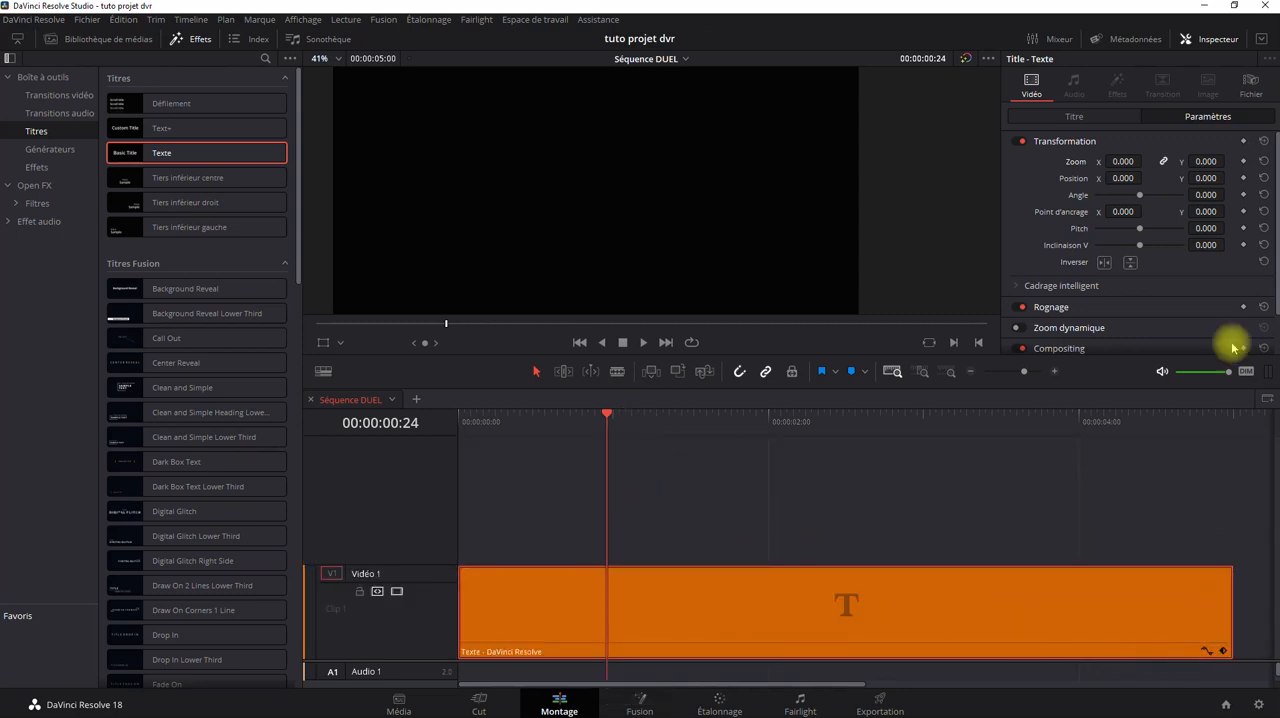
left_click_drag(606, 416, 443, 423)
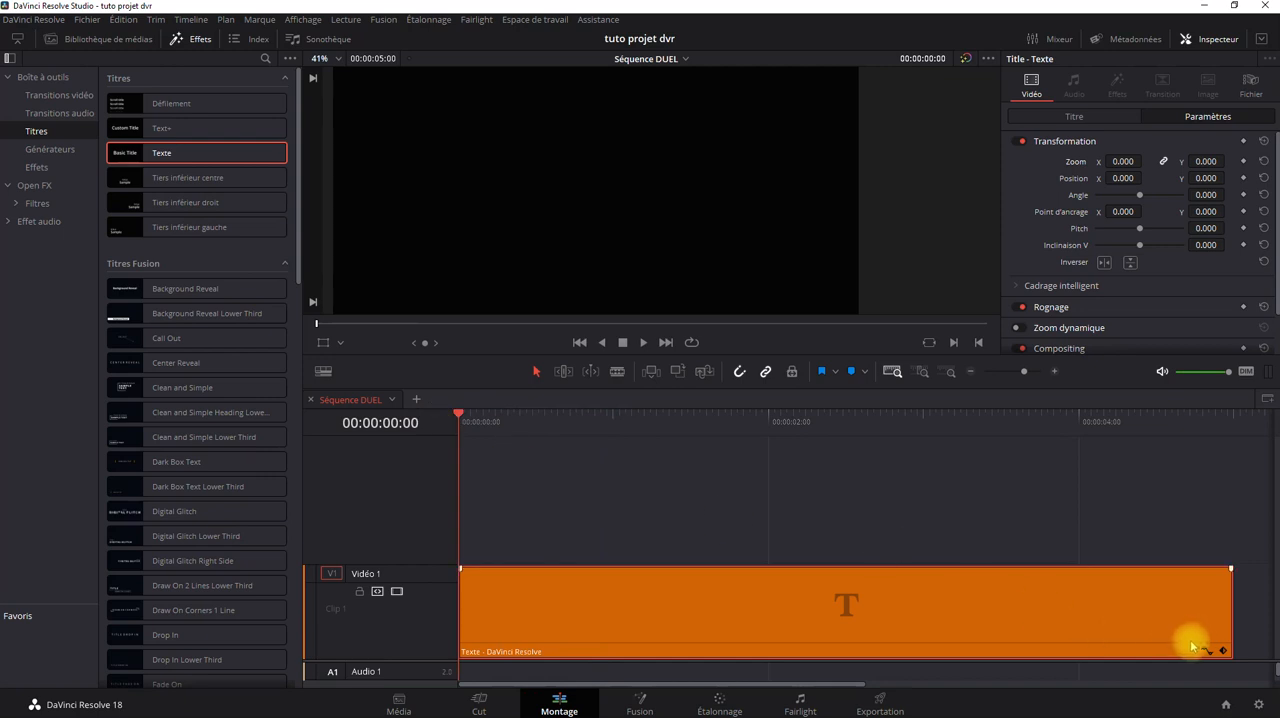
Display the clip's Zoom X curve and add a Zoom keyframe at the start of the clip, 00:00:00:00.
left_click(1224, 652)
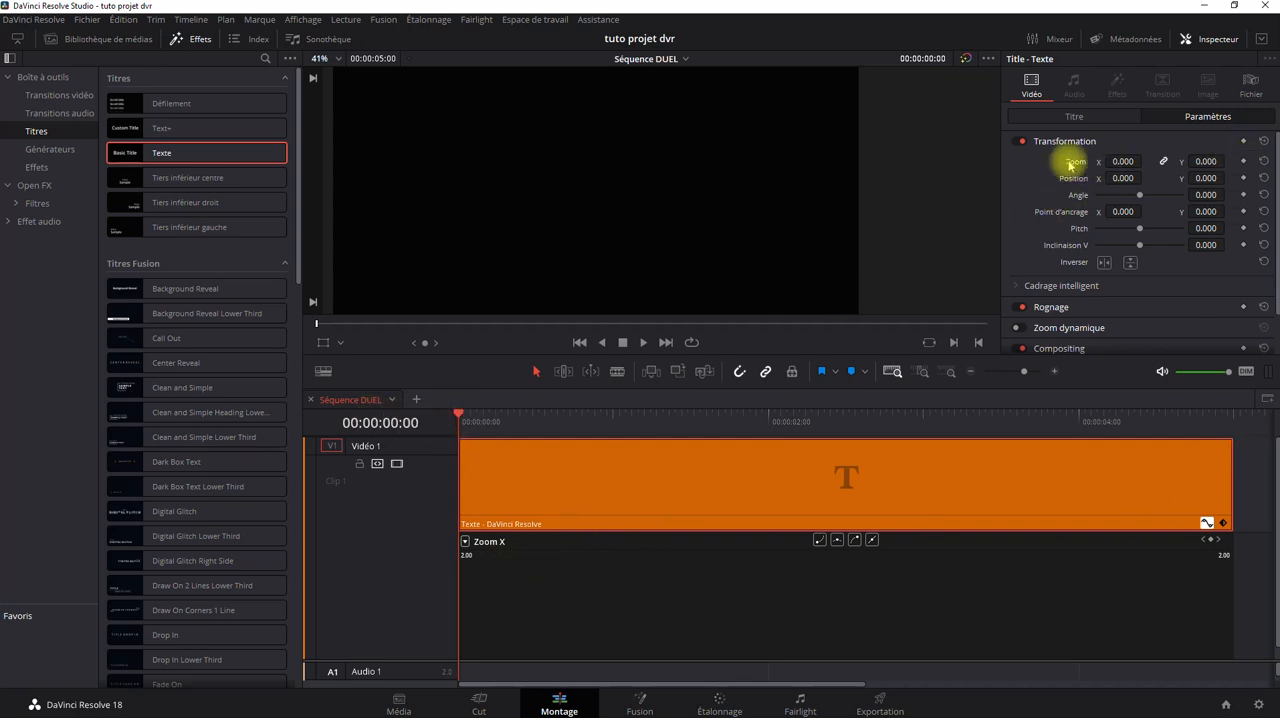
left_click(1244, 162)
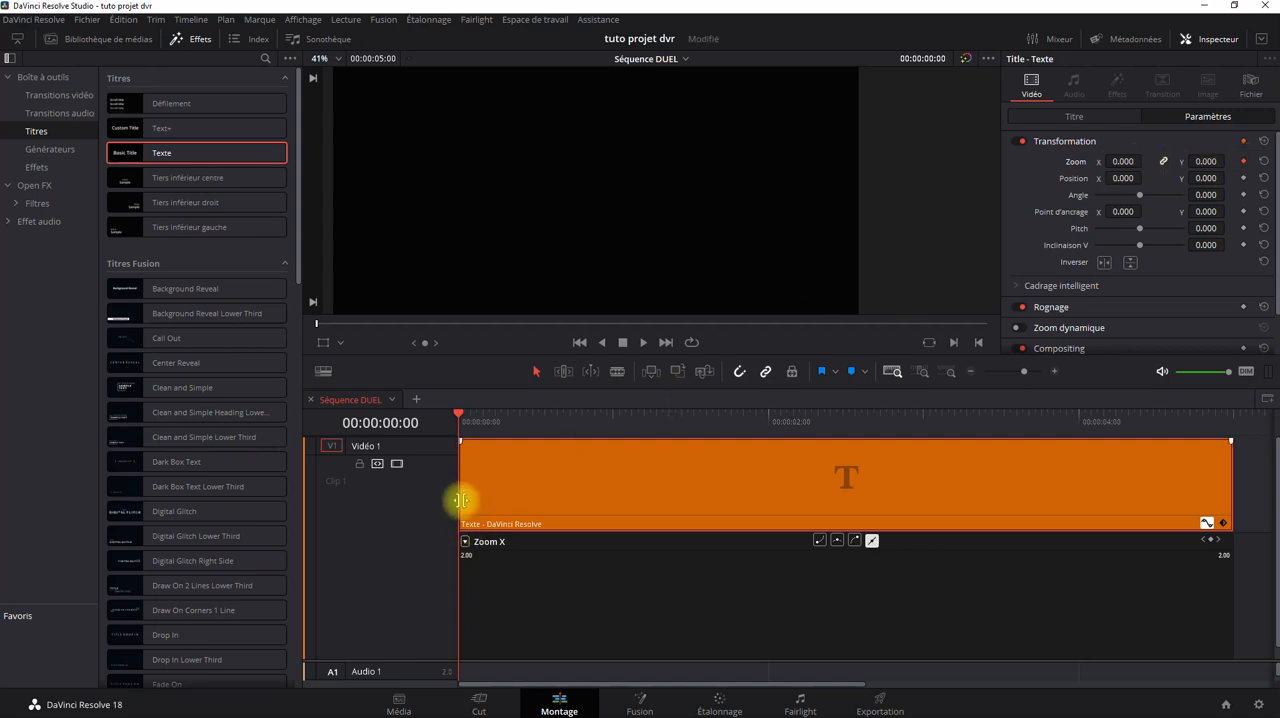
left_click(458, 412)
left_click_drag(463, 414, 406, 431)
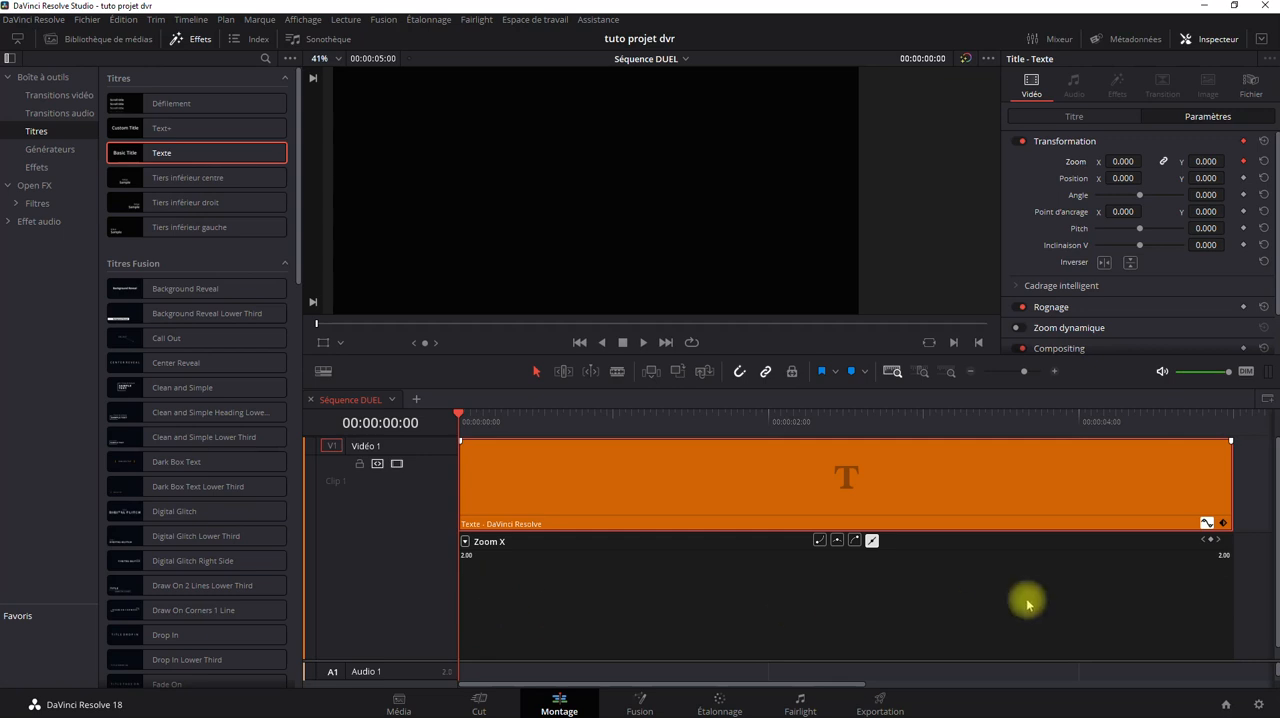
scroll(1262, 560, "down", 2)
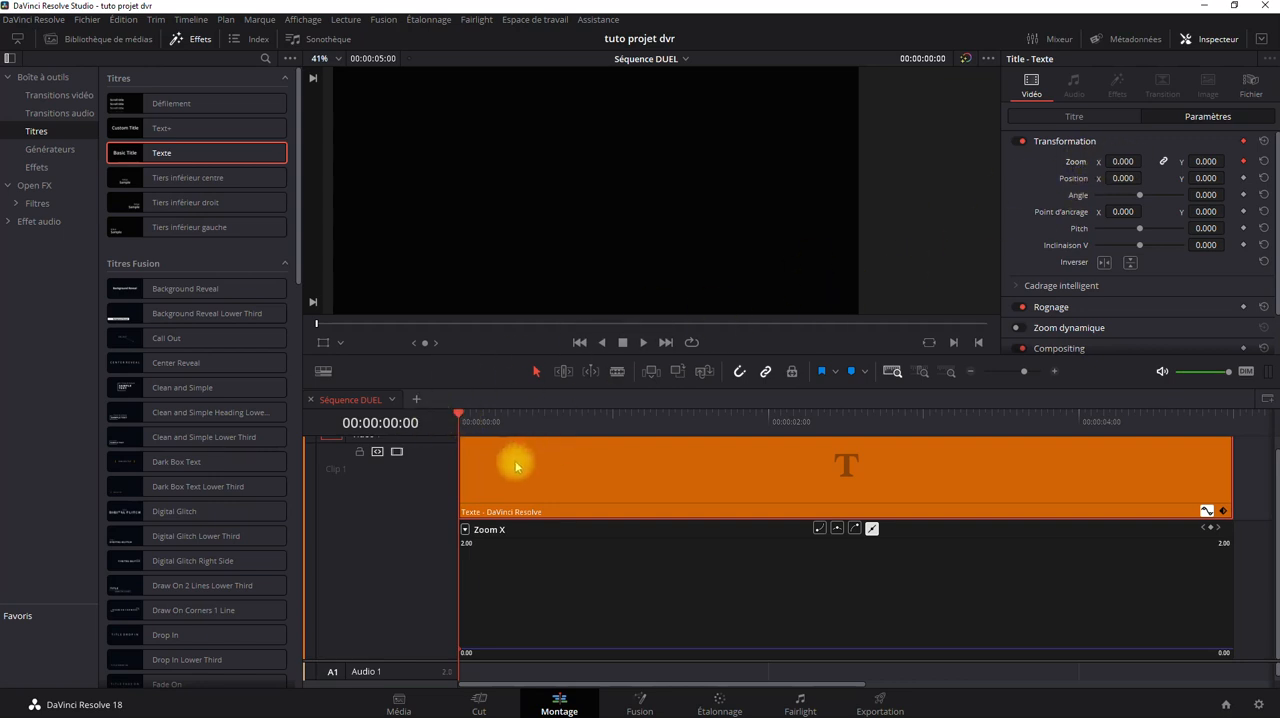
Place the playhead at 00:00:04:00 and set the clip's zoom to 2 there as a second keyframe.
left_click_drag(455, 410, 1079, 454)
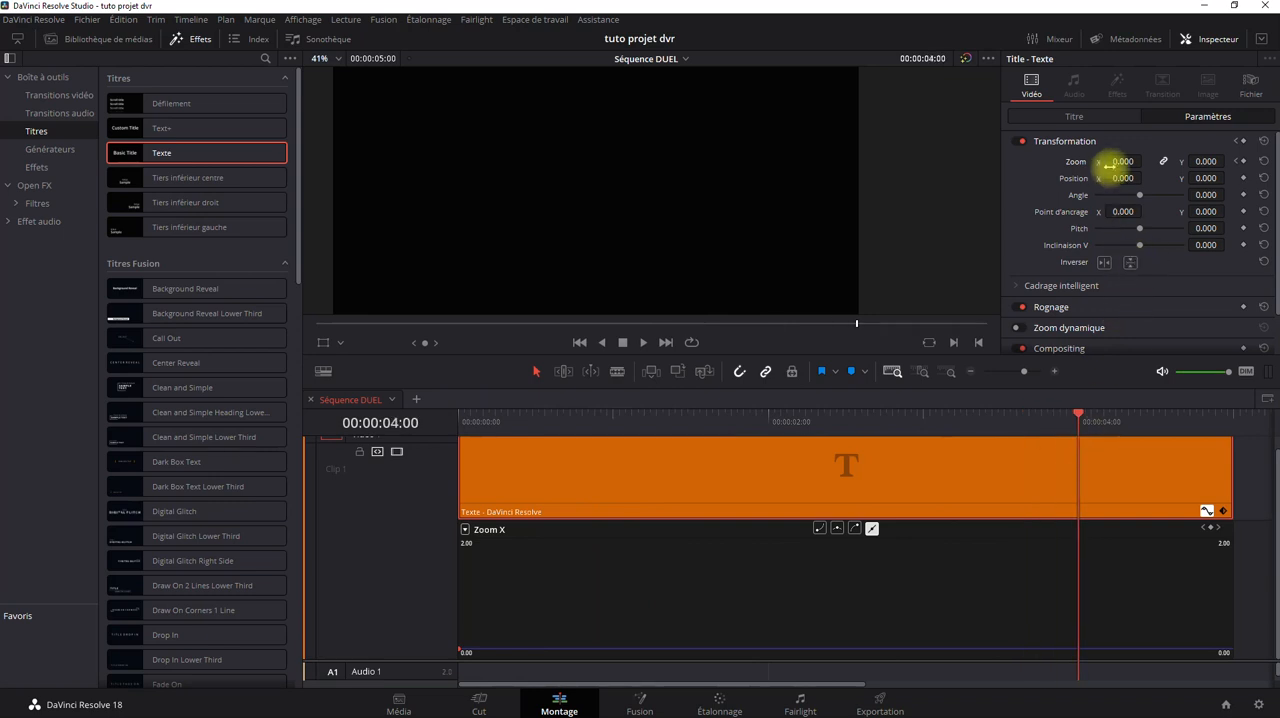
left_click_drag(1123, 161, 1207, 161)
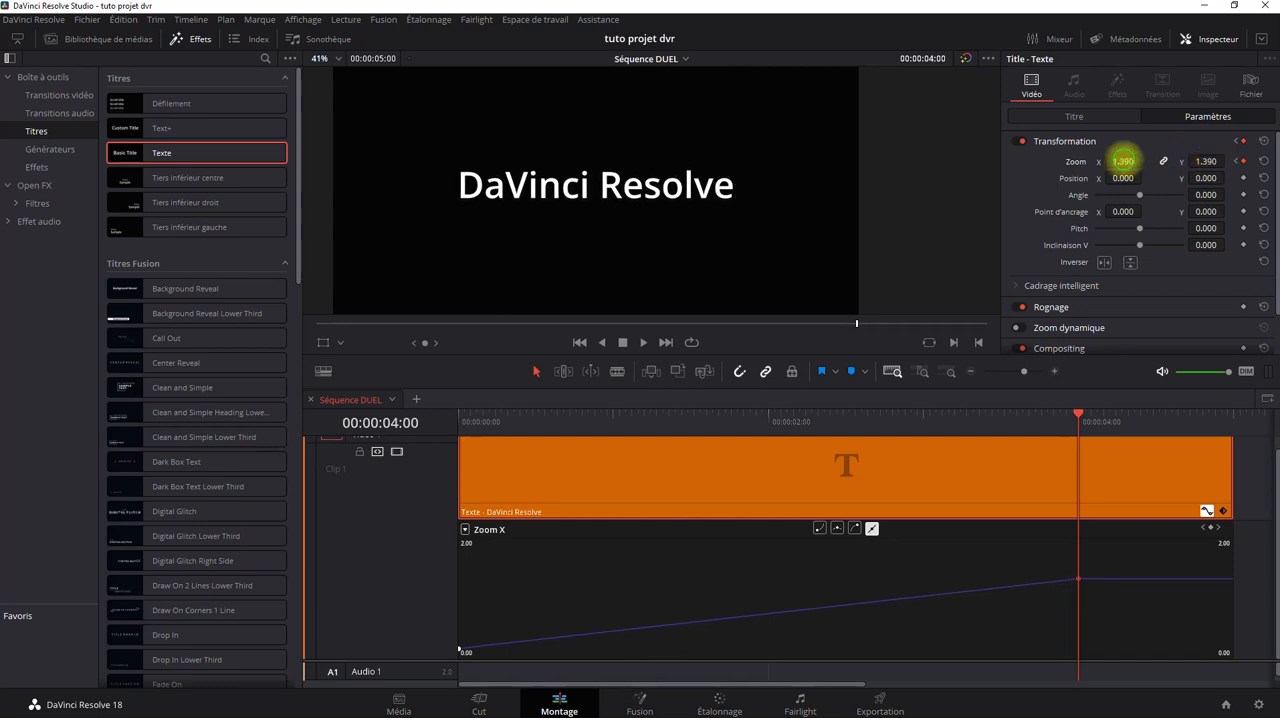
double_click(1123, 161)
type("2")
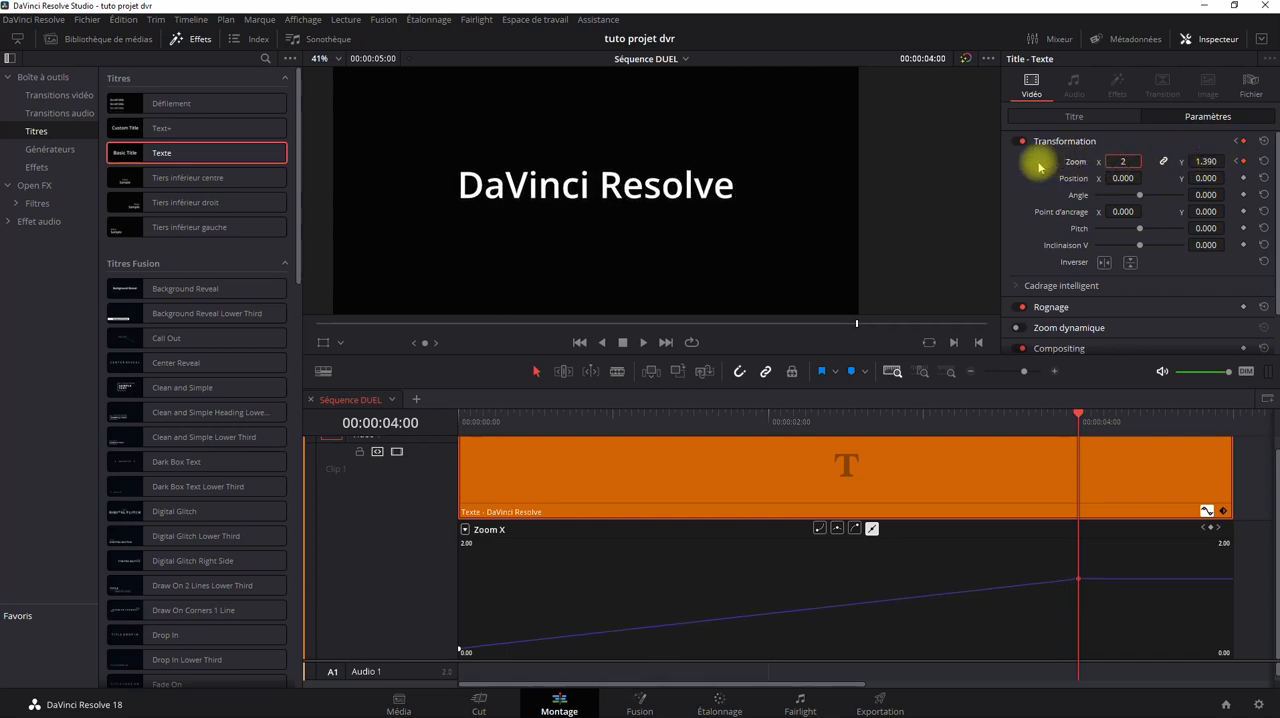
key("Return")
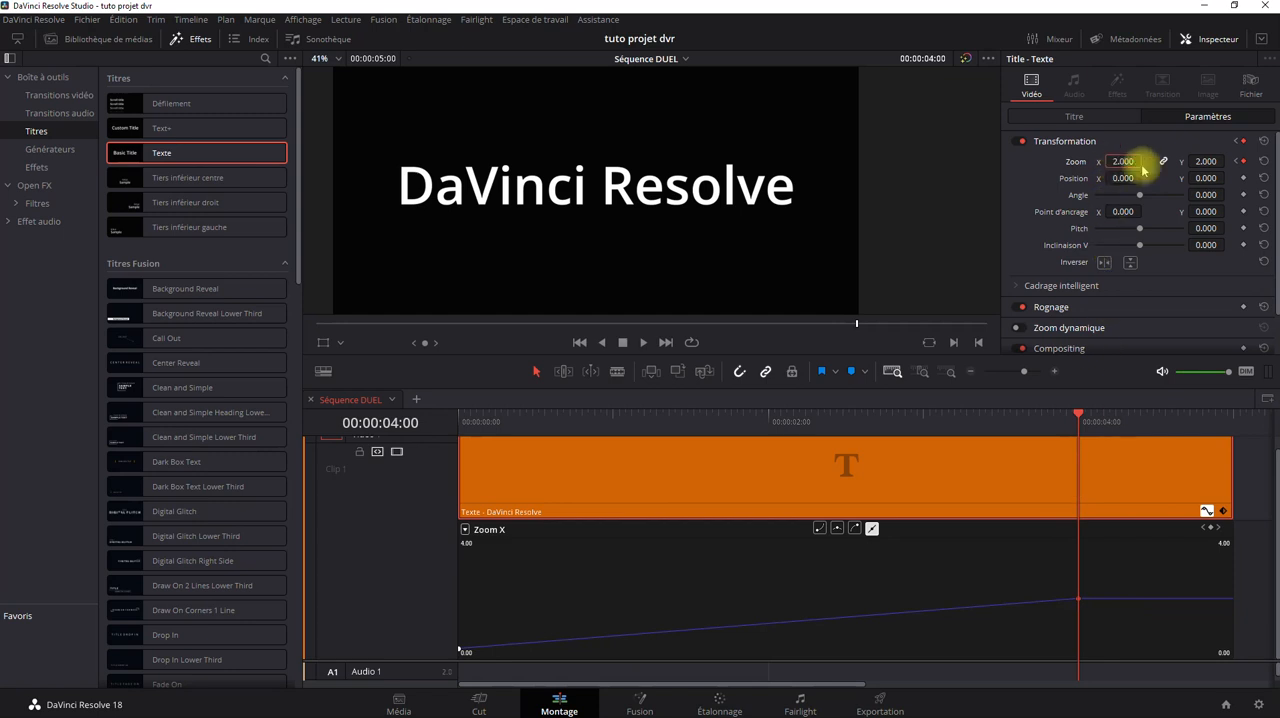
Scrub between the two zoom keyframes, play the zoom animation from the start, and return the playhead to the beginning.
mouse_move(459, 650)
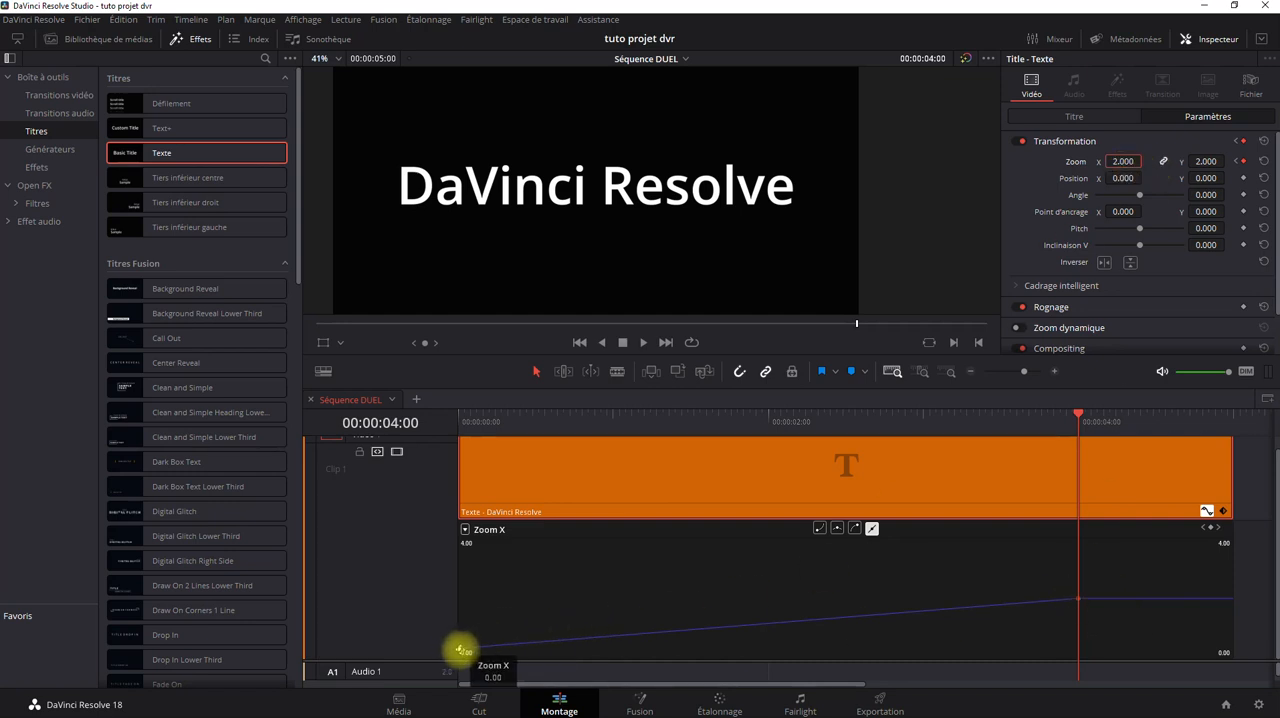
left_click_drag(1073, 415, 408, 420)
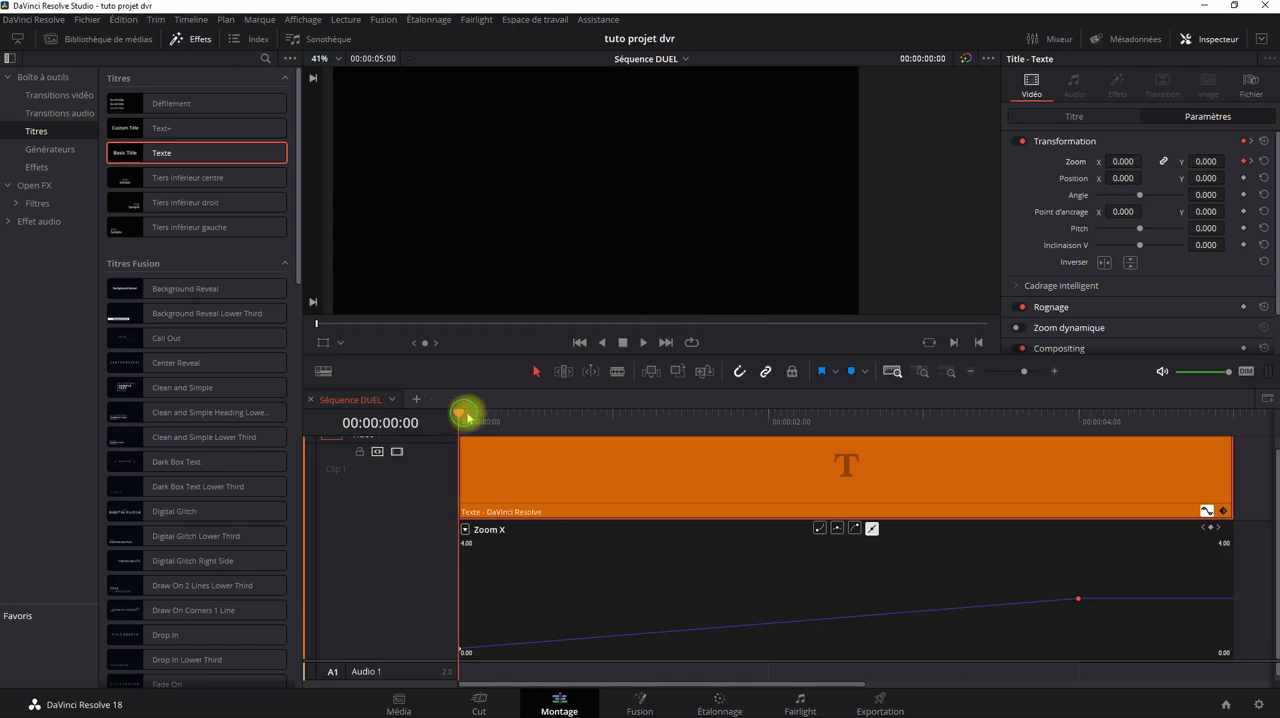
left_click_drag(467, 418, 1077, 514)
left_click(578, 342)
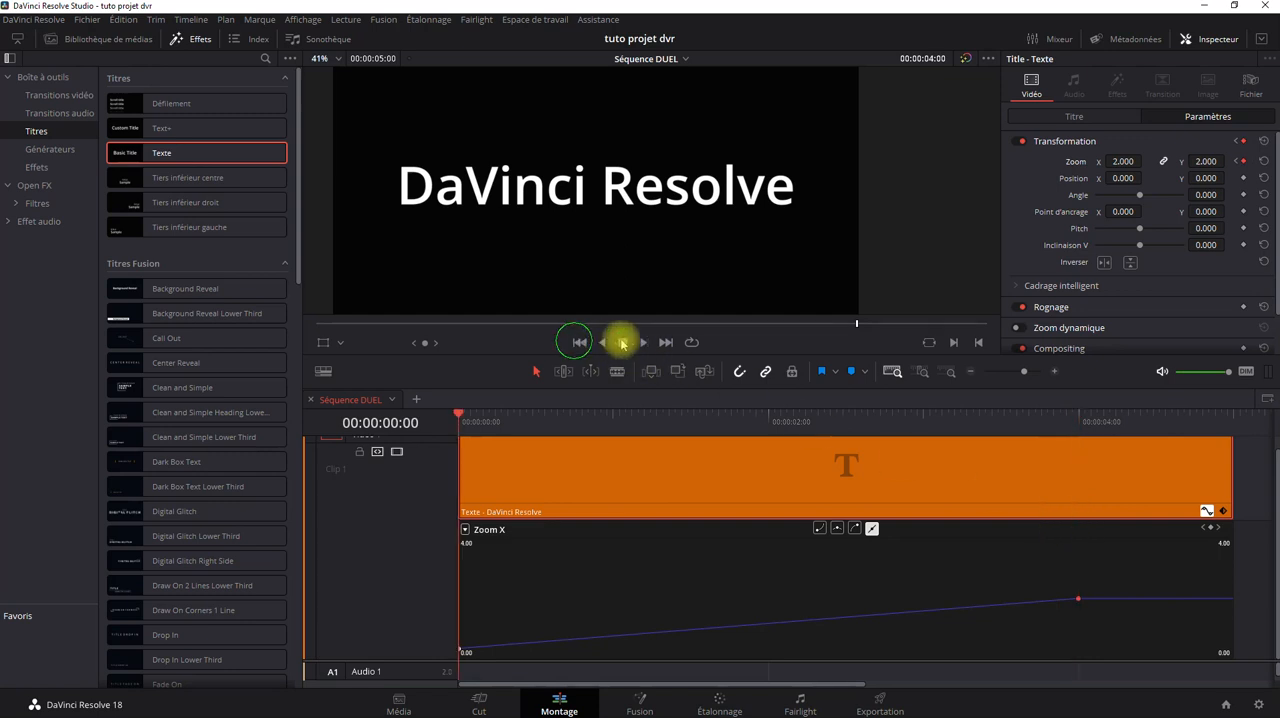
left_click(622, 343)
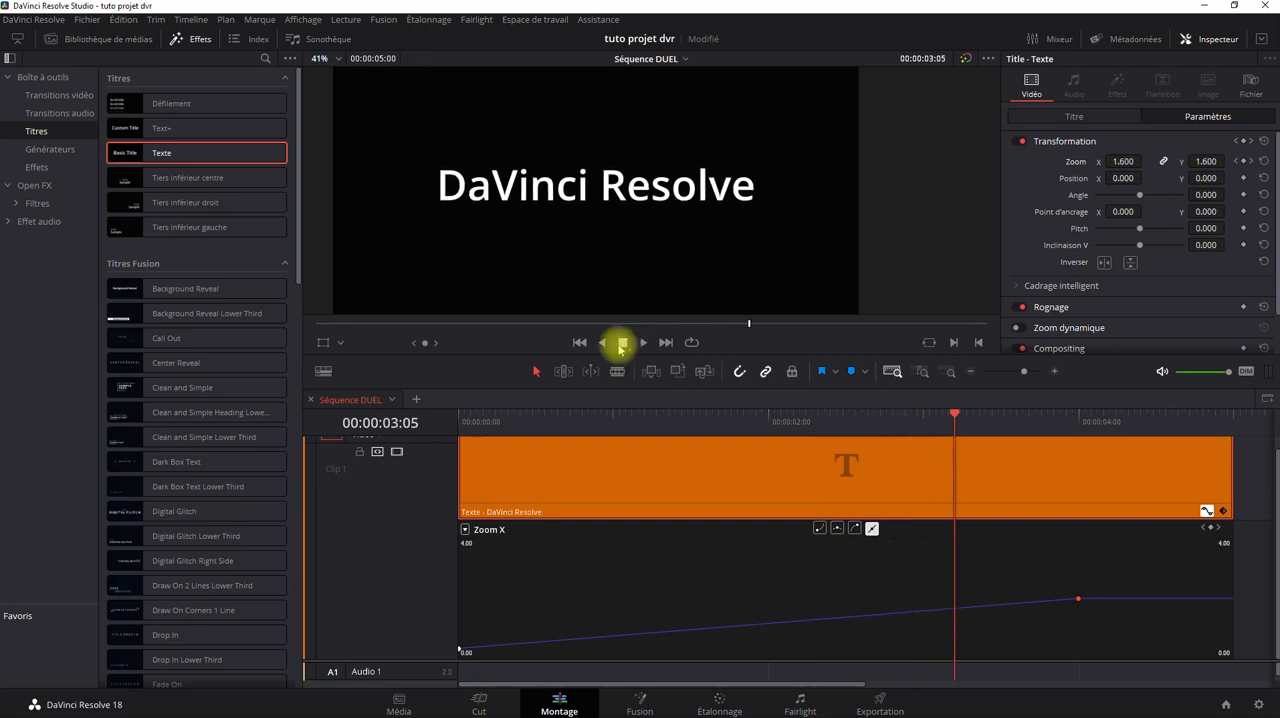
left_click(622, 343)
left_click(579, 342)
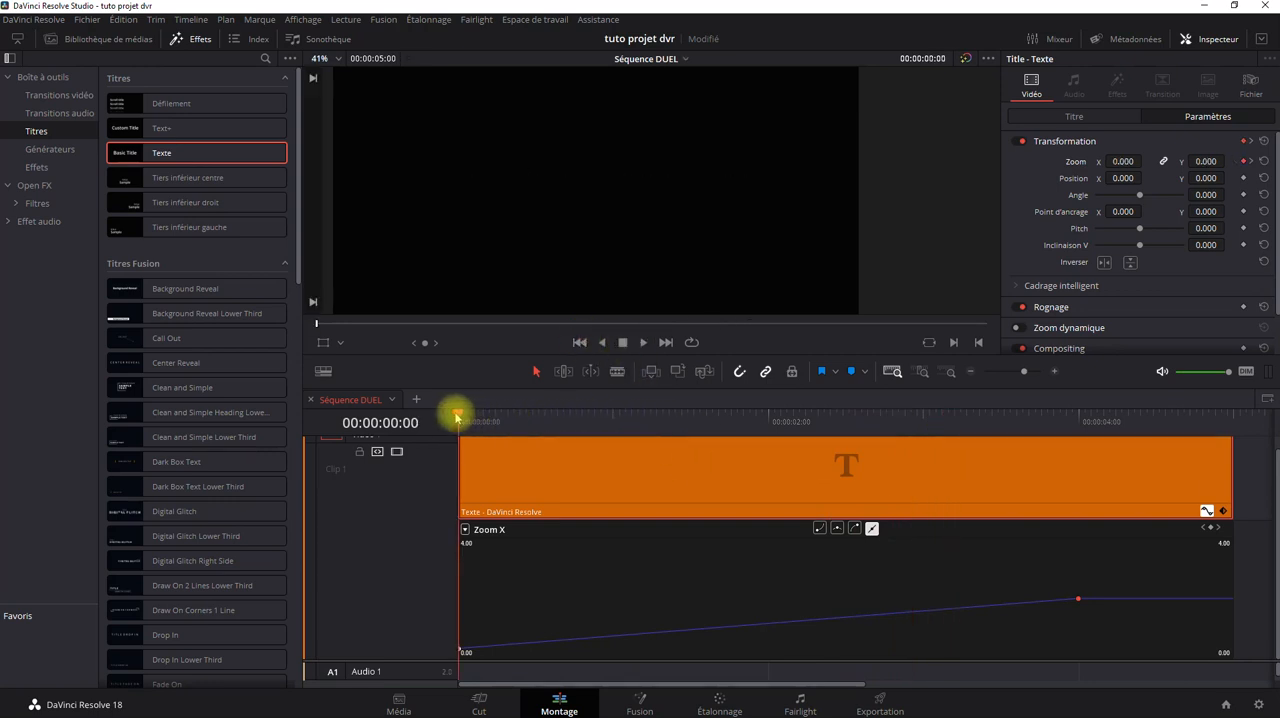
Place the playhead at 00:00:02:00, try to move the last zoom keyframe there on the Zoom X curve, and undo the curve edit.
left_click_drag(457, 413, 768, 454)
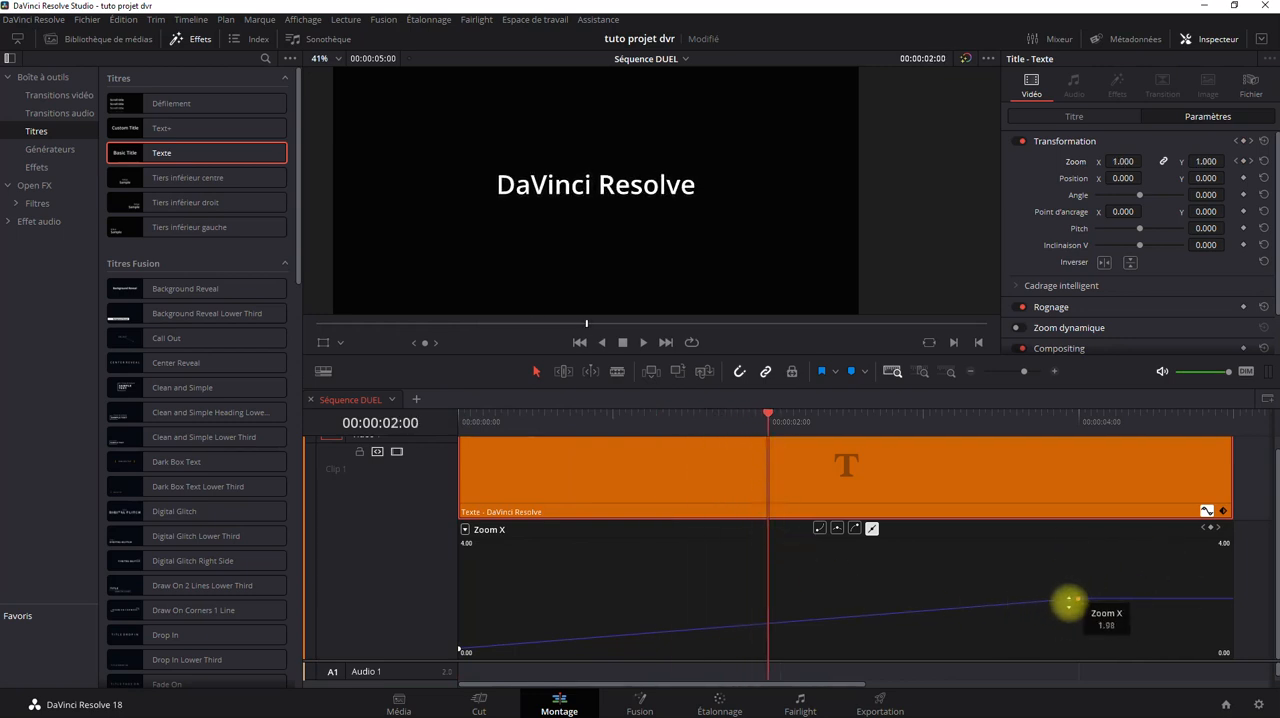
left_click_drag(1079, 598, 778, 559)
left_click_drag(774, 624, 786, 601)
key("ctrl+z")
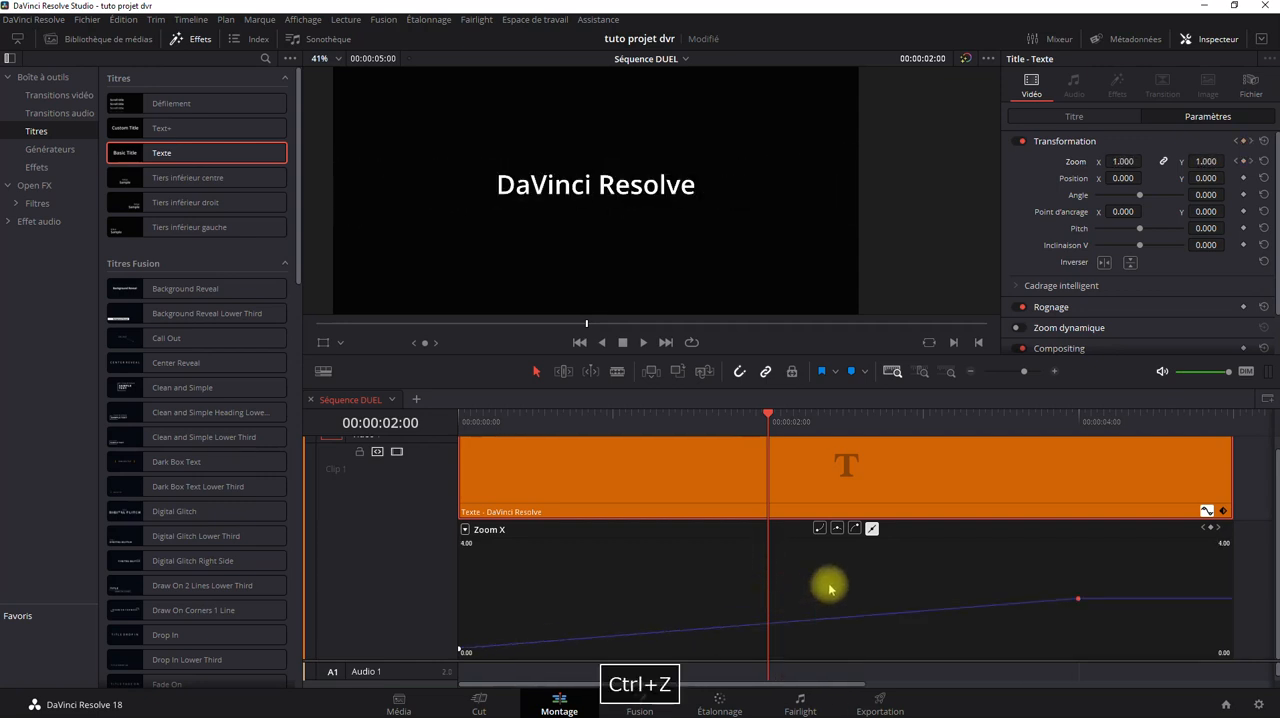
Move the 00:00:04:00 Transformation keyframe to 00:00:02:00 in the clip's keyframe track, and show the Zoom X curve below it.
left_click(1206, 510)
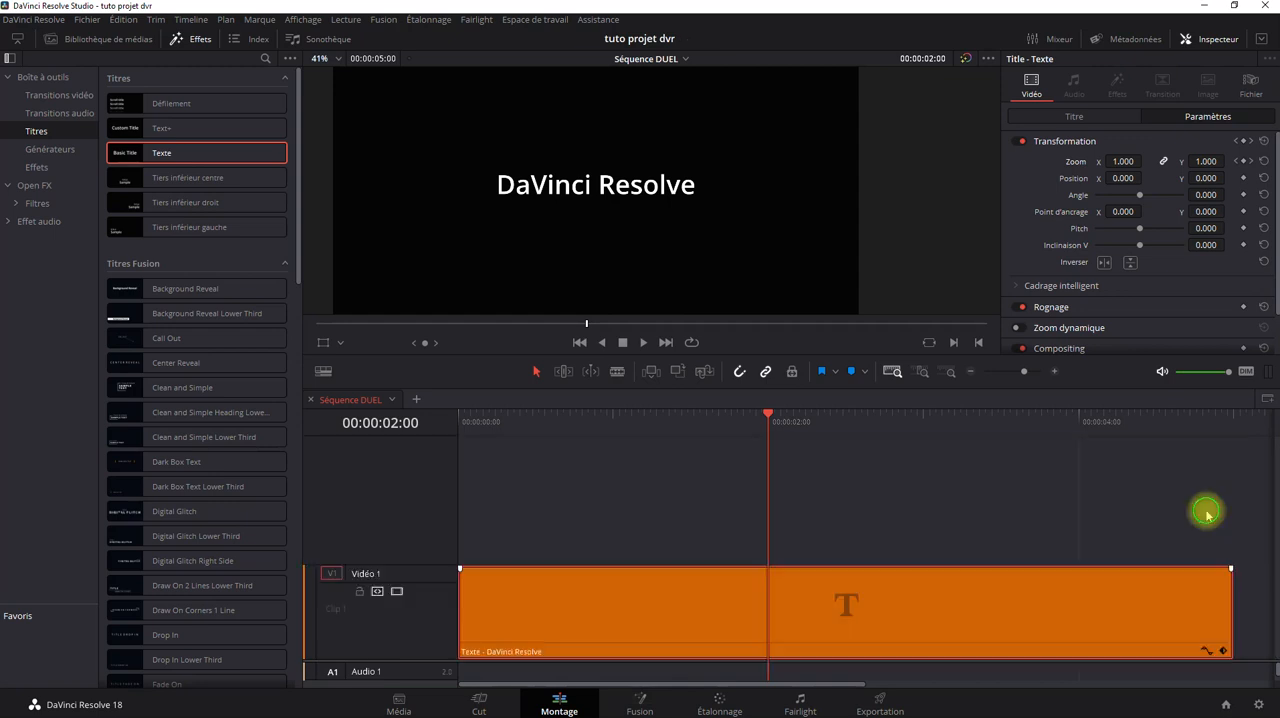
left_click(1222, 650)
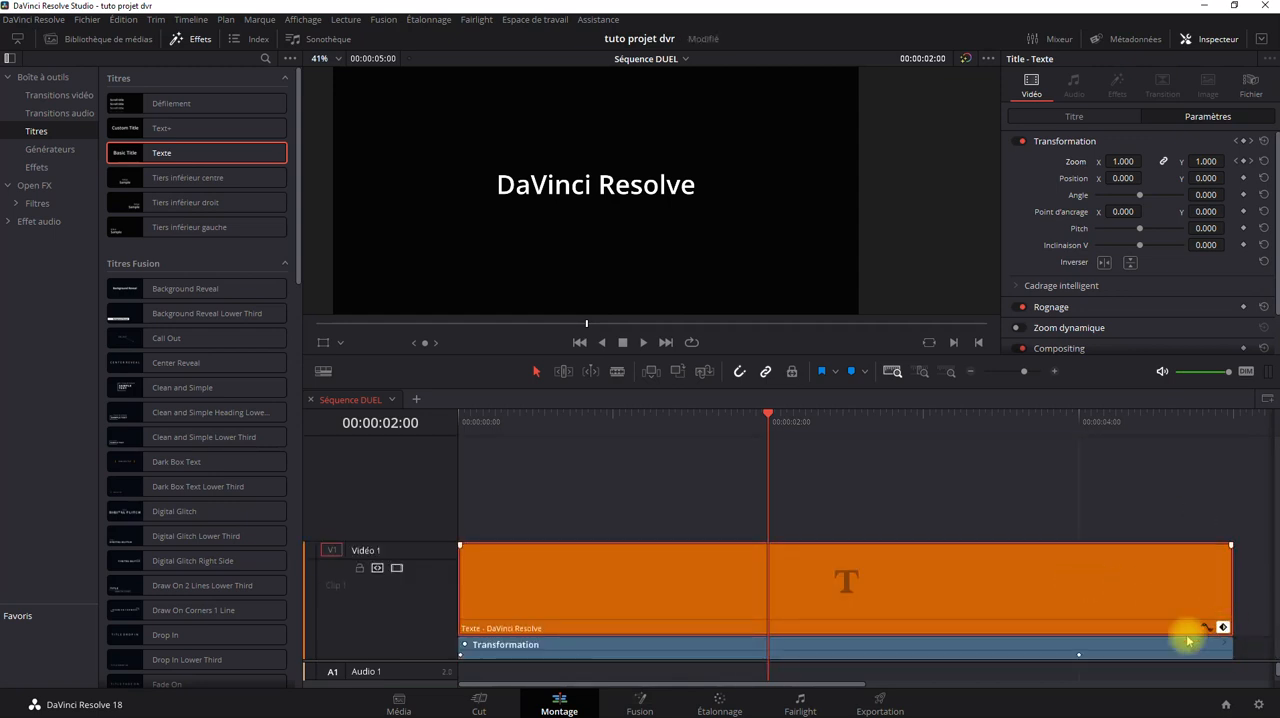
left_click_drag(1079, 654, 763, 646)
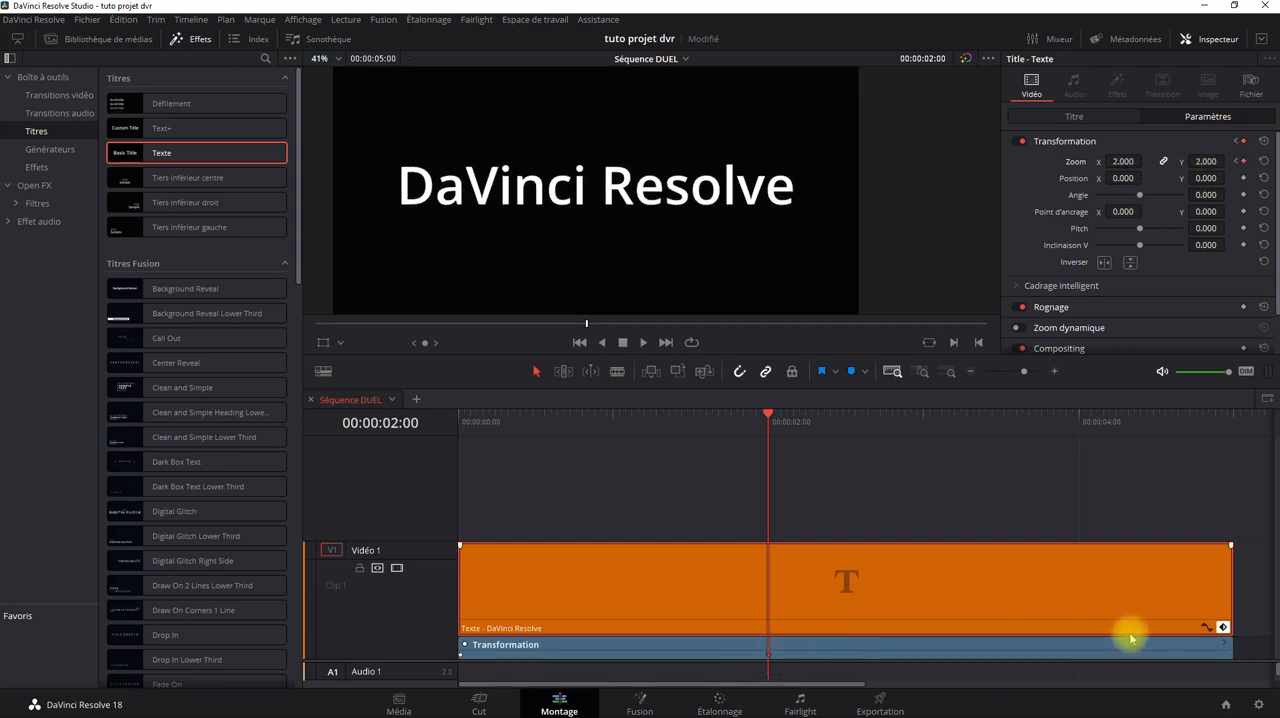
left_click(1207, 627)
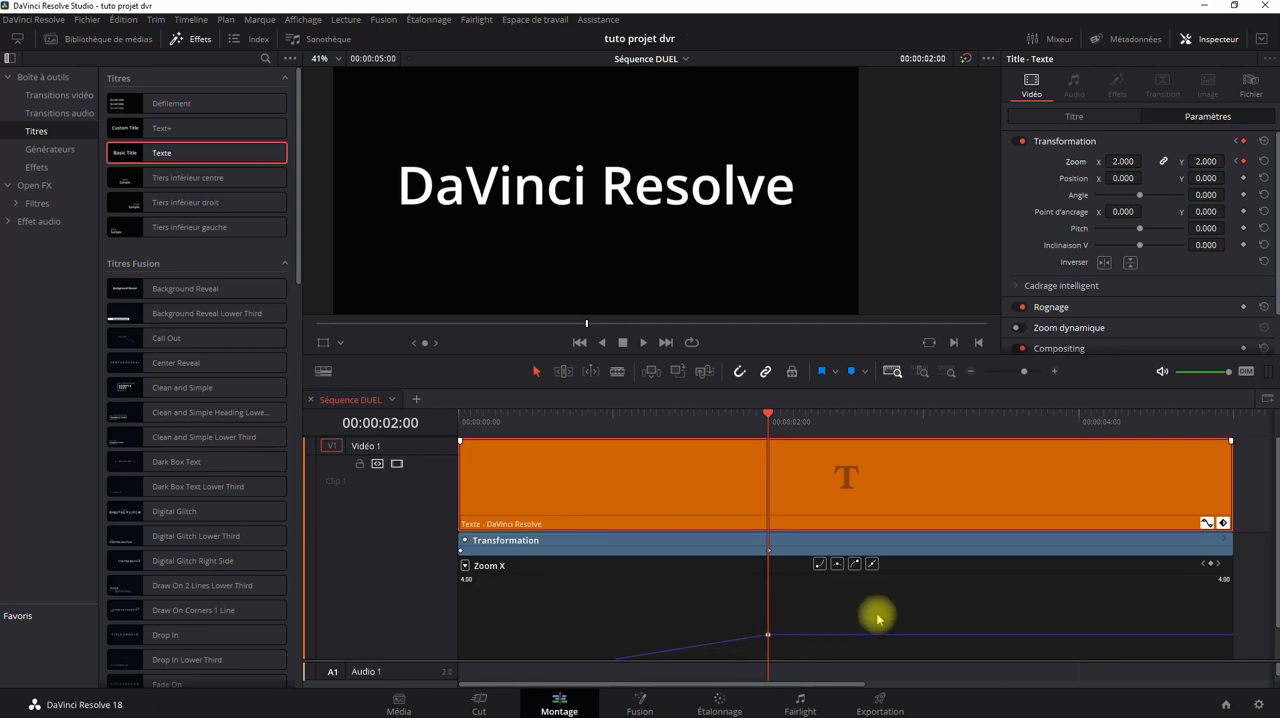
scroll(1071, 603, "down", 1)
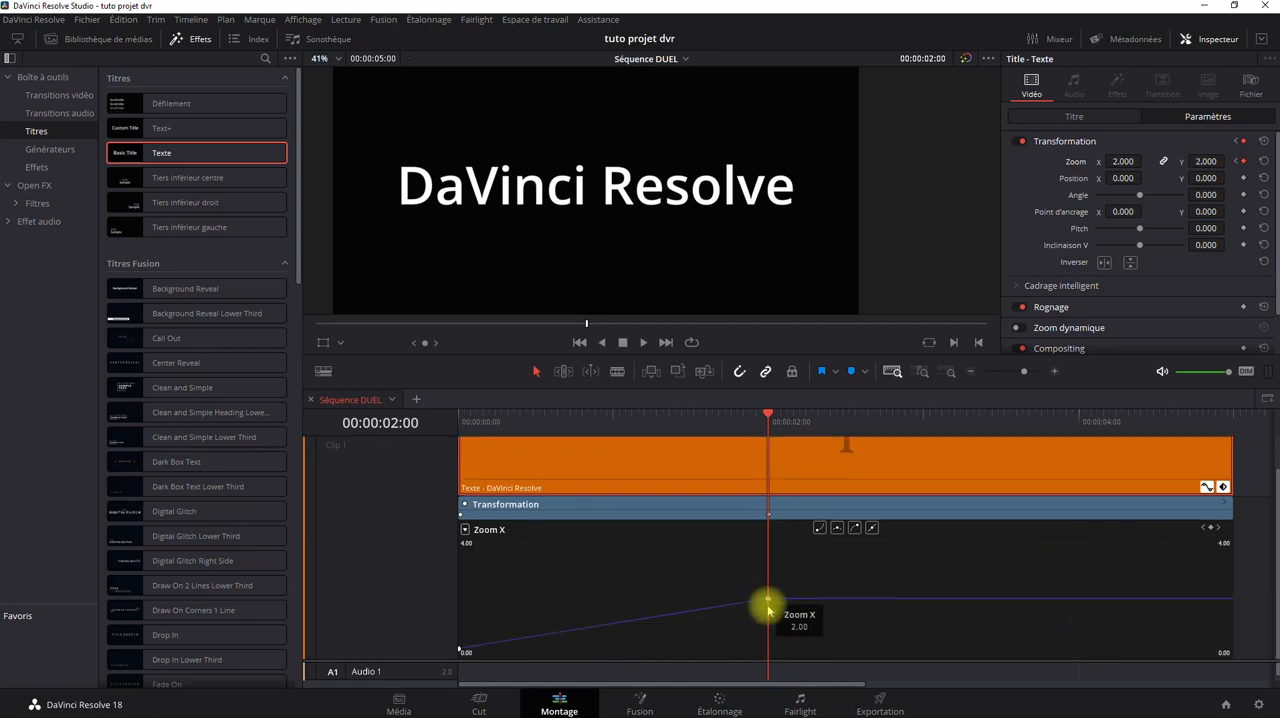
Hide the Zoom X curve and the Transformation keyframe track, and show both again.
left_click(1208, 487)
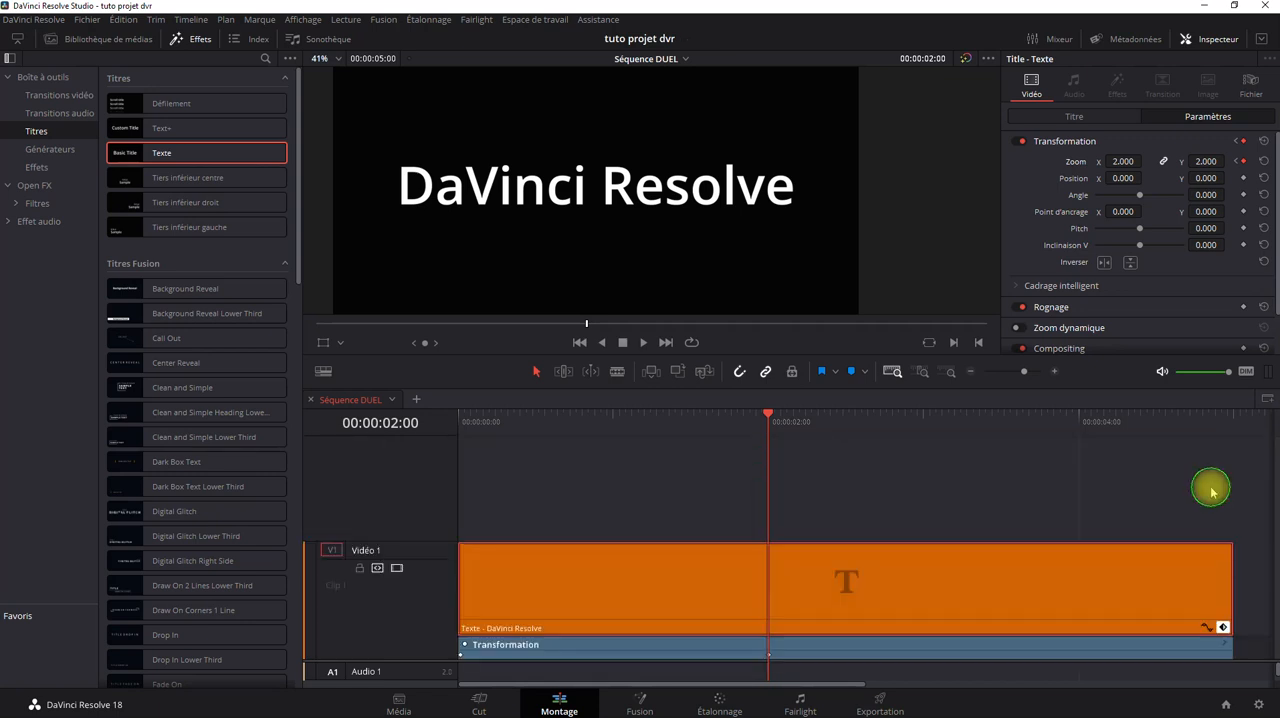
left_click(1228, 631)
left_click(1227, 654)
left_click(1206, 627)
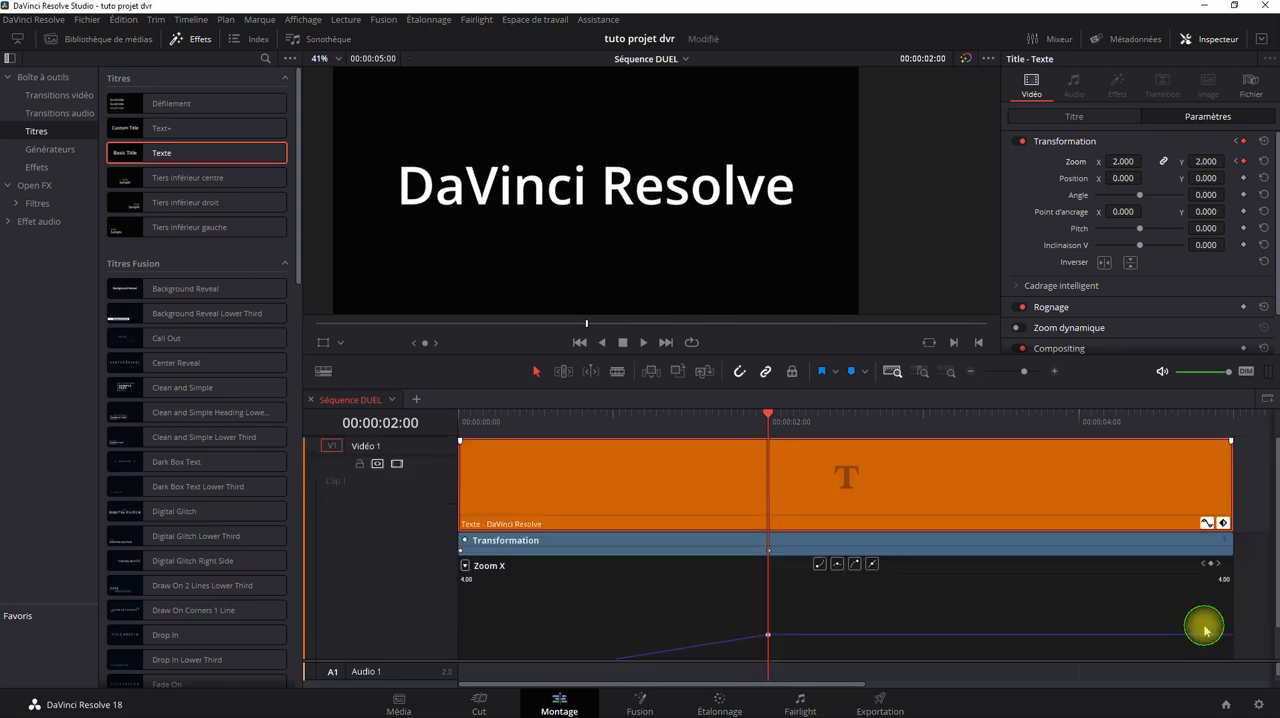
scroll(1063, 571, "down", 2)
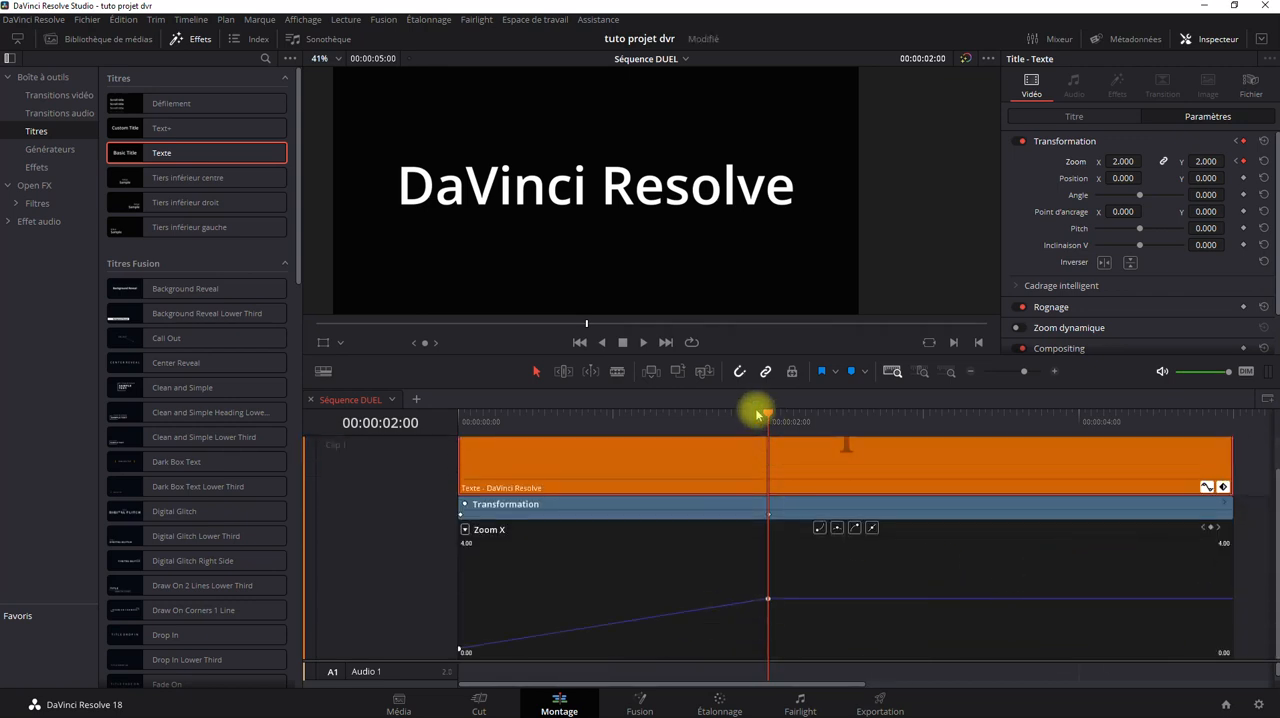
Place the playhead at 00:00:01:00 and set the clip's zoom to 3, adding a keyframe between the existing two.
left_click_drag(757, 409, 423, 472)
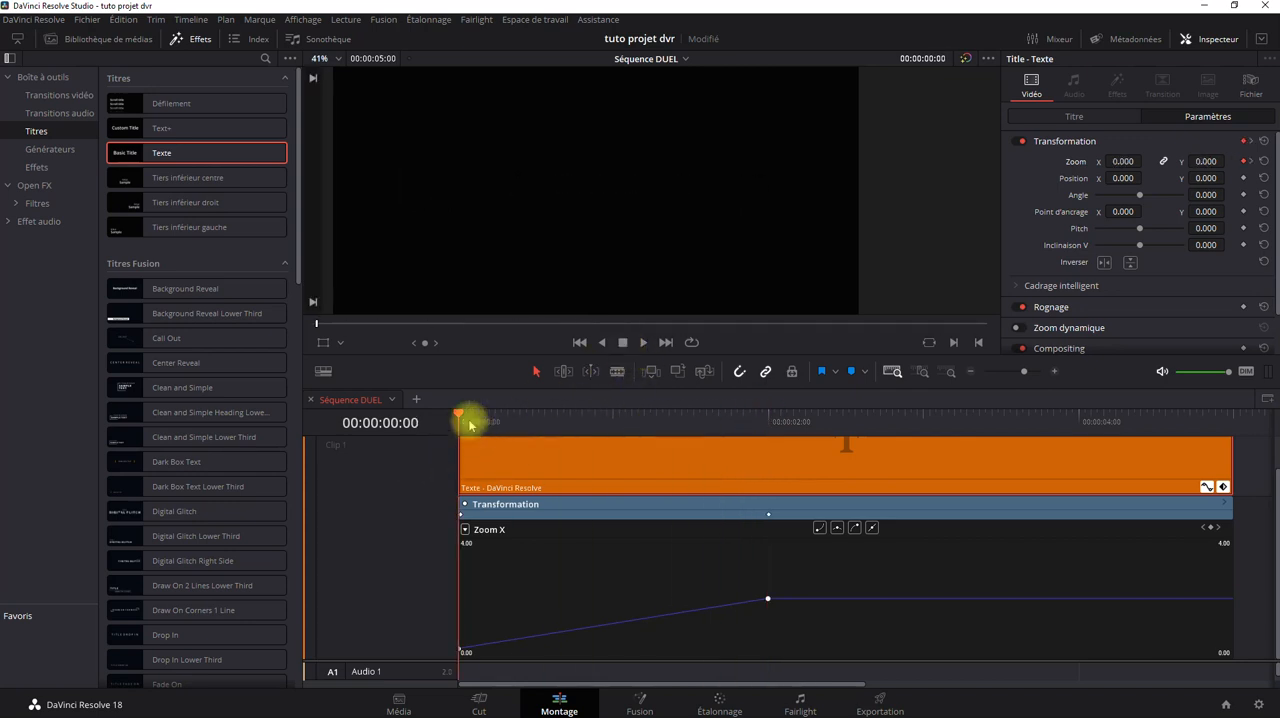
left_click_drag(460, 418, 617, 450)
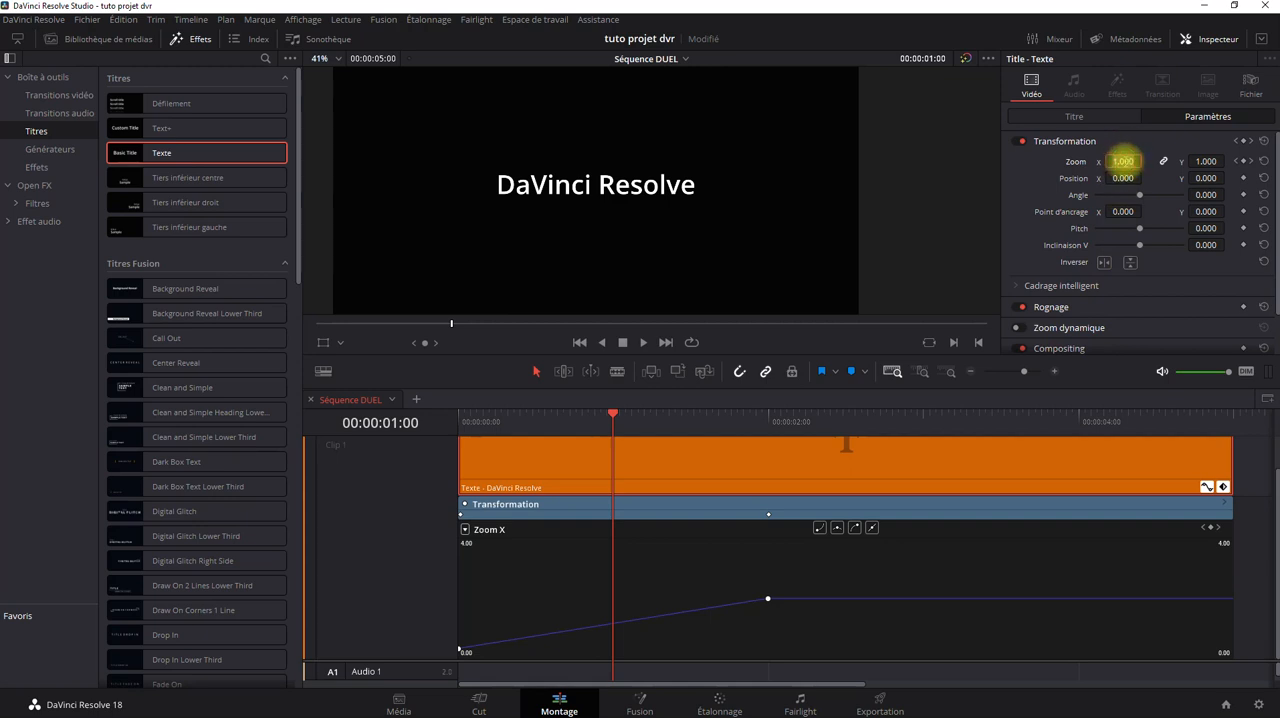
left_click(1123, 161)
type("3")
key("Return")
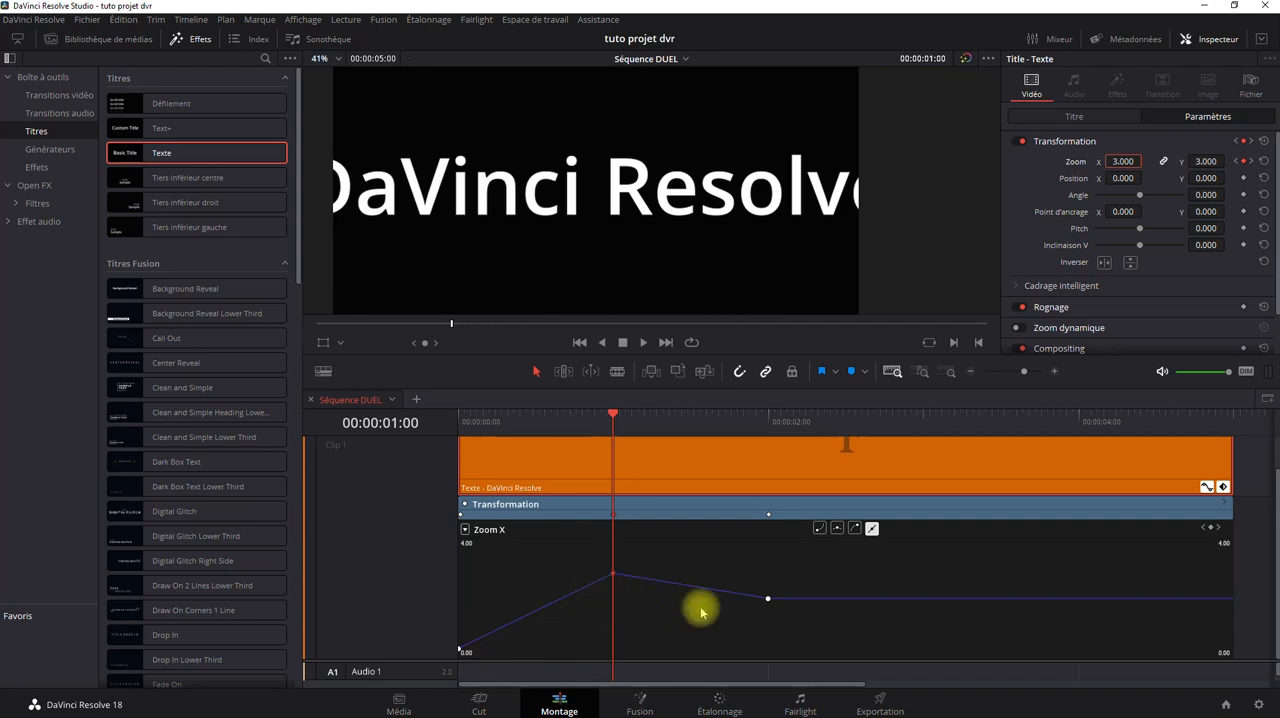
Check the 00:00:02:00 point on the Zoom X curve, and step back through the zoom keyframes from 00:00:01:08 to the clip's start.
mouse_move(767, 600)
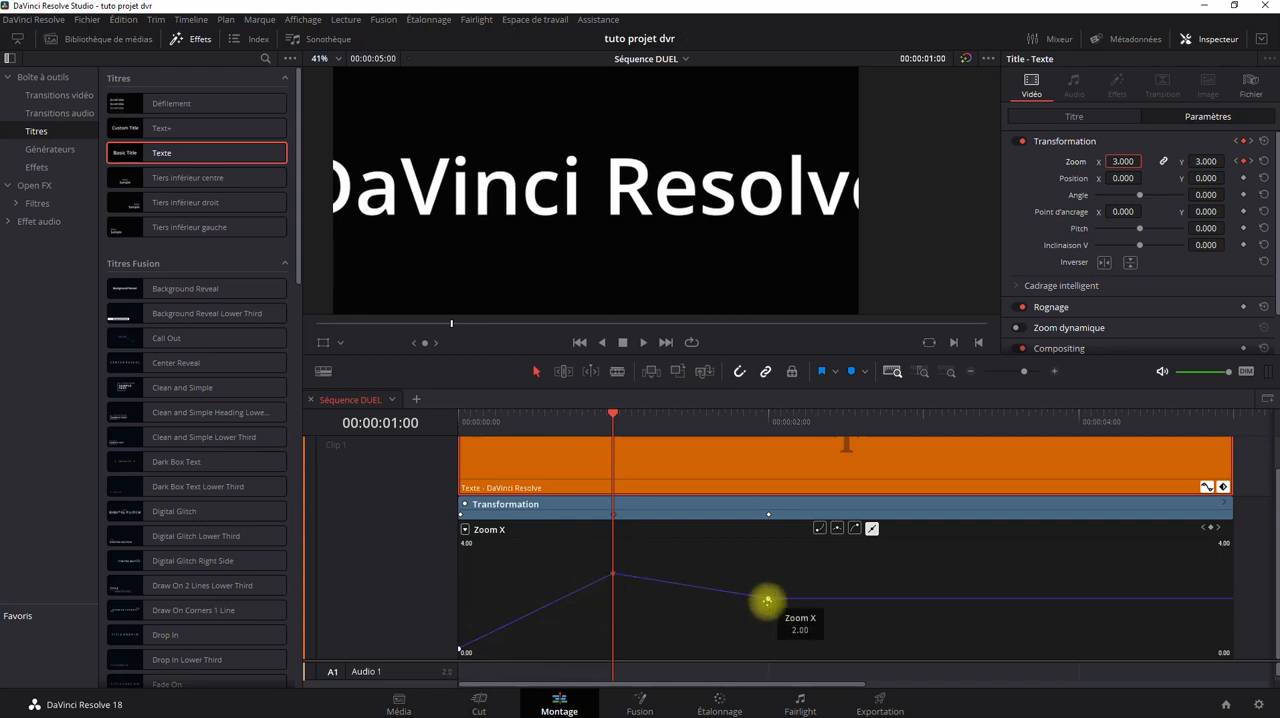
left_click(767, 600)
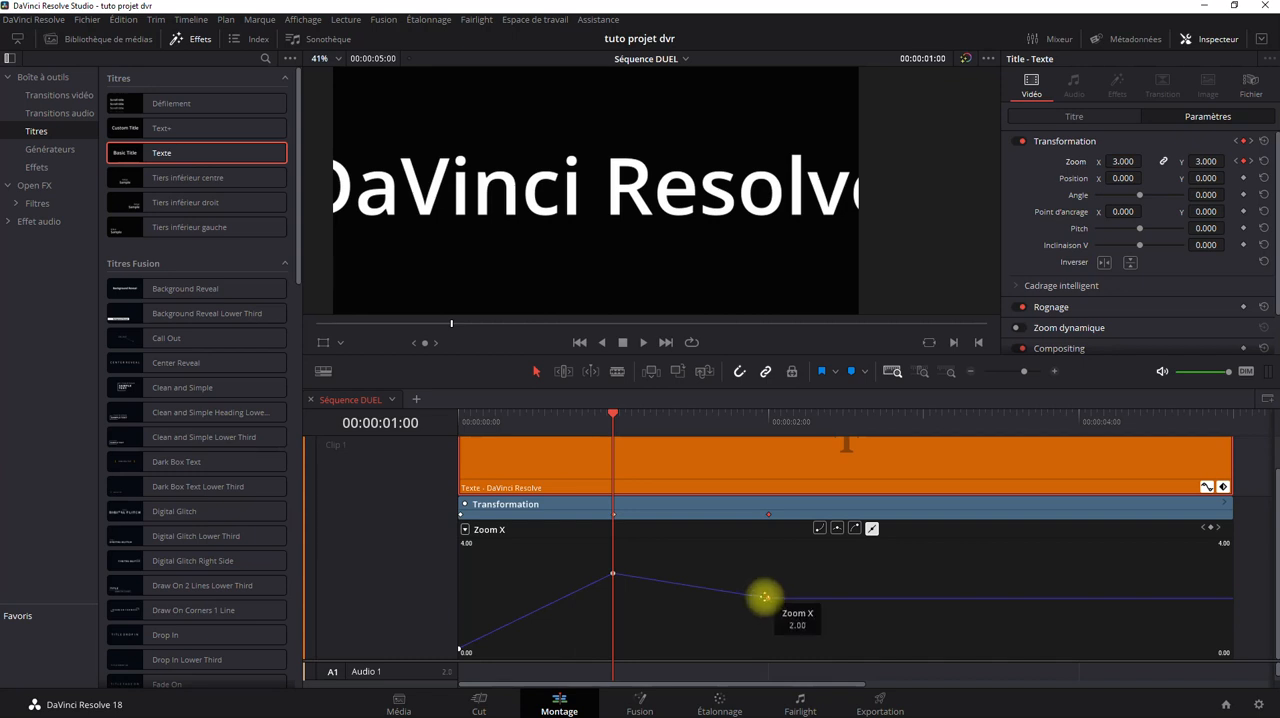
left_click_drag(616, 412, 694, 460)
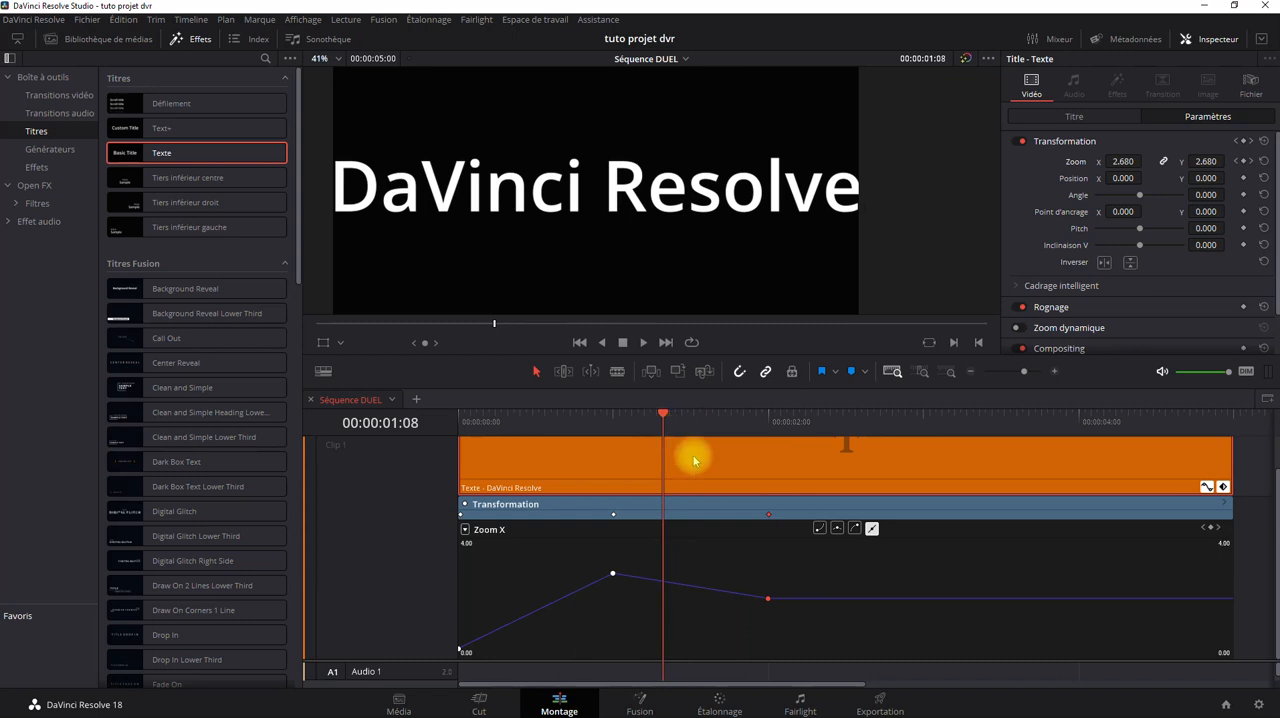
left_click(1237, 163)
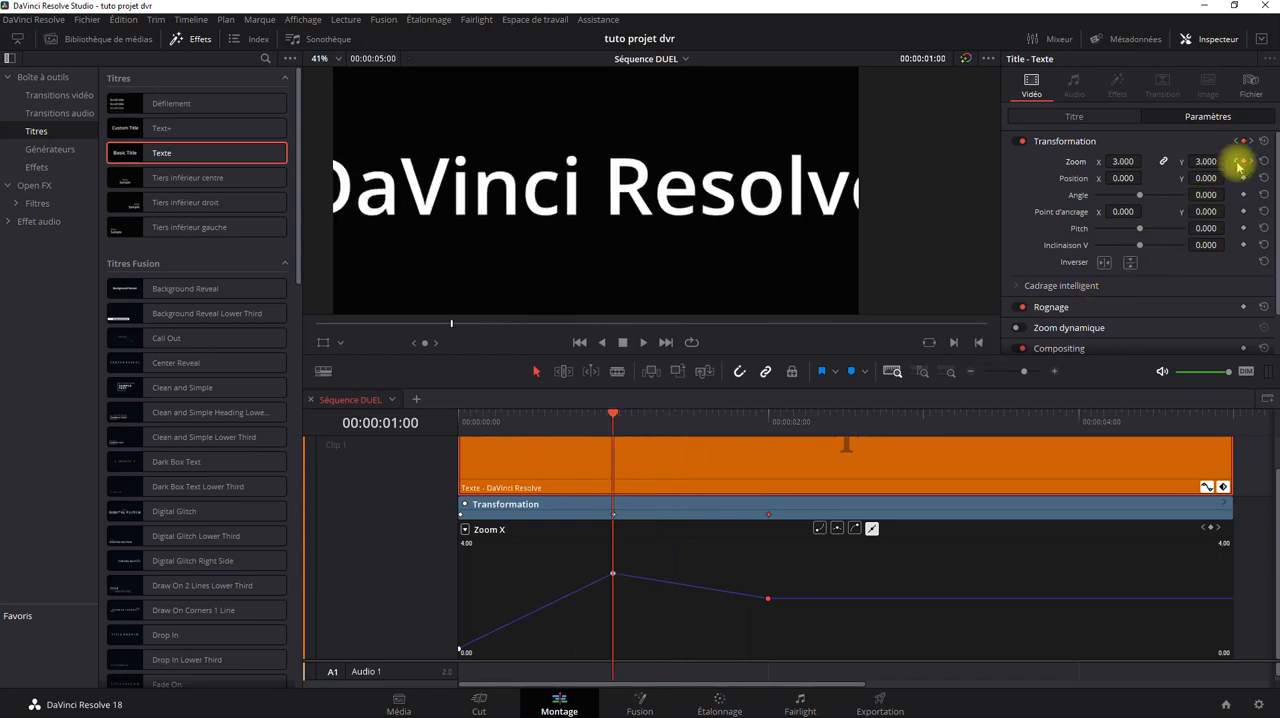
left_click(1237, 163)
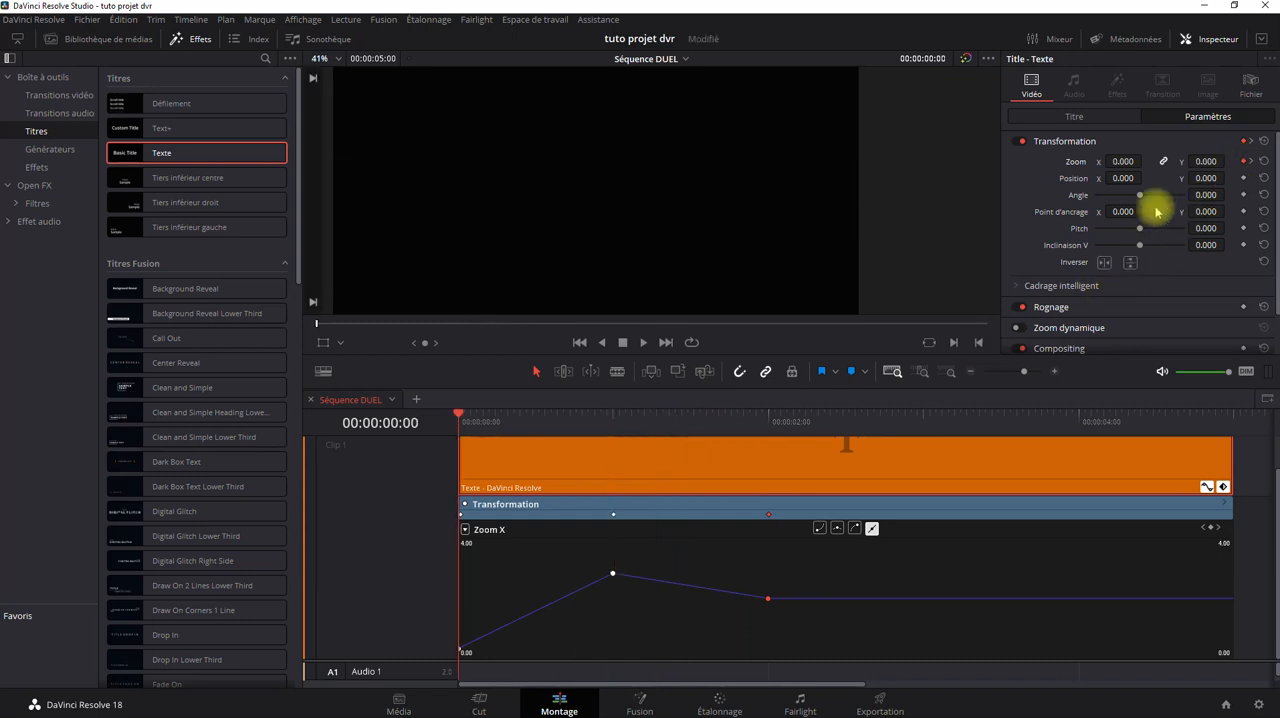
mouse_move(480, 651)
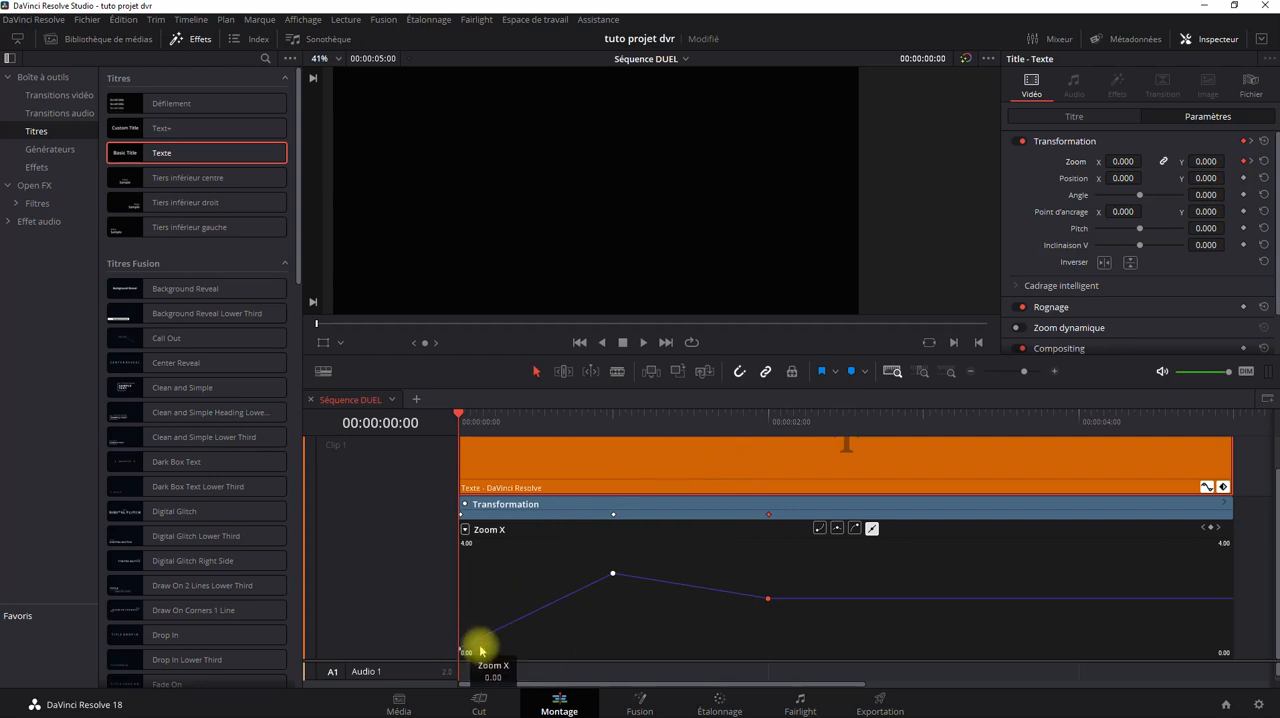
Advance to the zoom keyframe at 00:00:02:00, set its zoom to 0, and play the animation from the start of the clip.
left_click(1250, 162)
left_click(1251, 163)
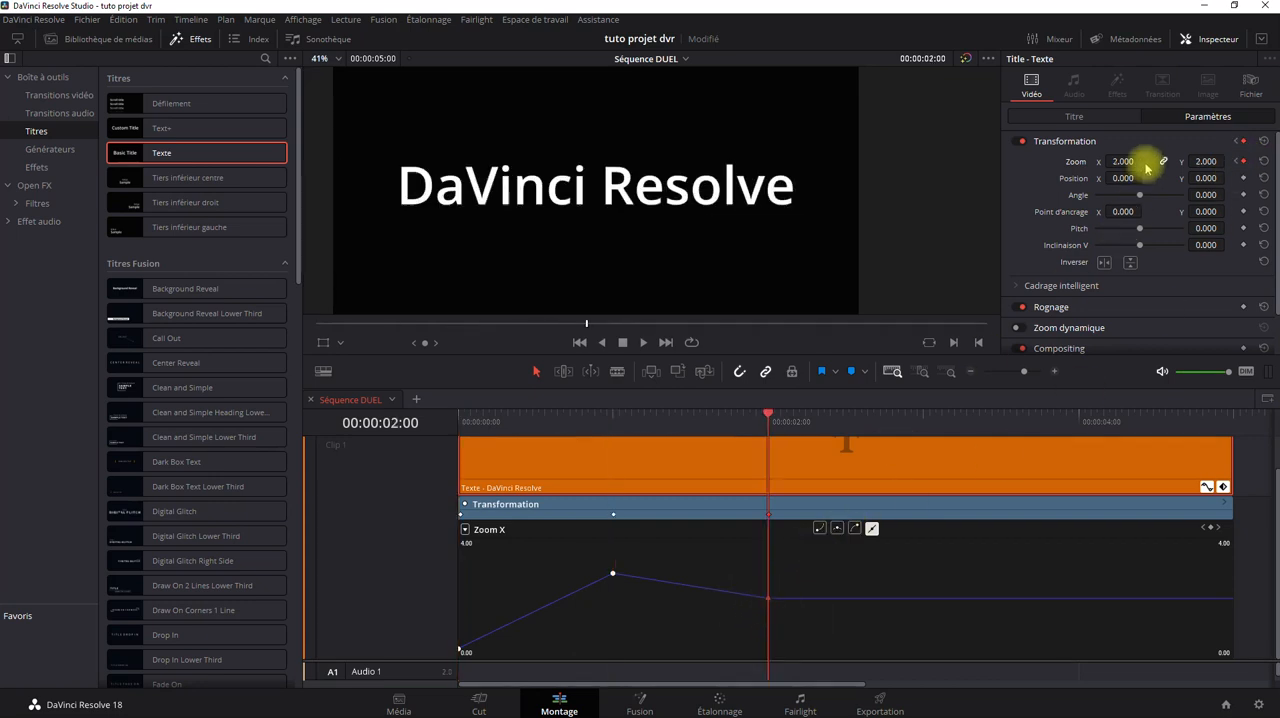
left_click_drag(1123, 161, 1225, 160)
left_click_drag(645, 355, 352, 373)
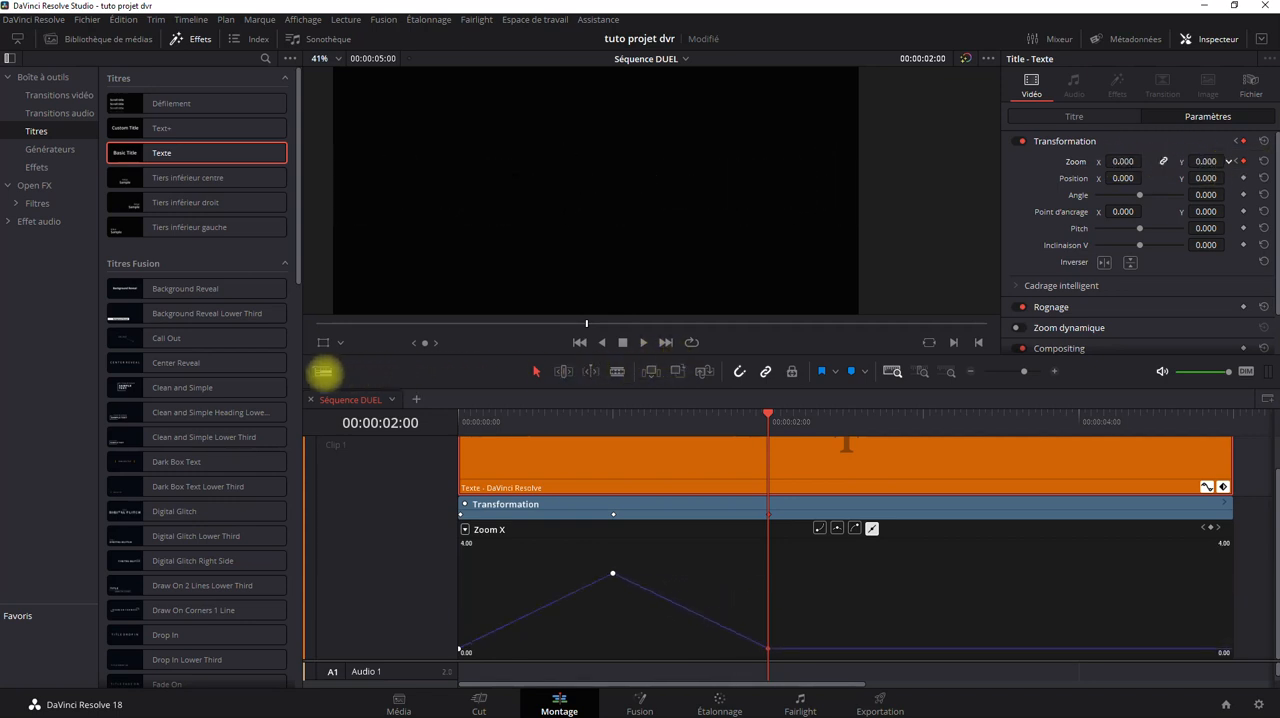
left_click_drag(768, 428, 449, 414)
left_click(643, 342)
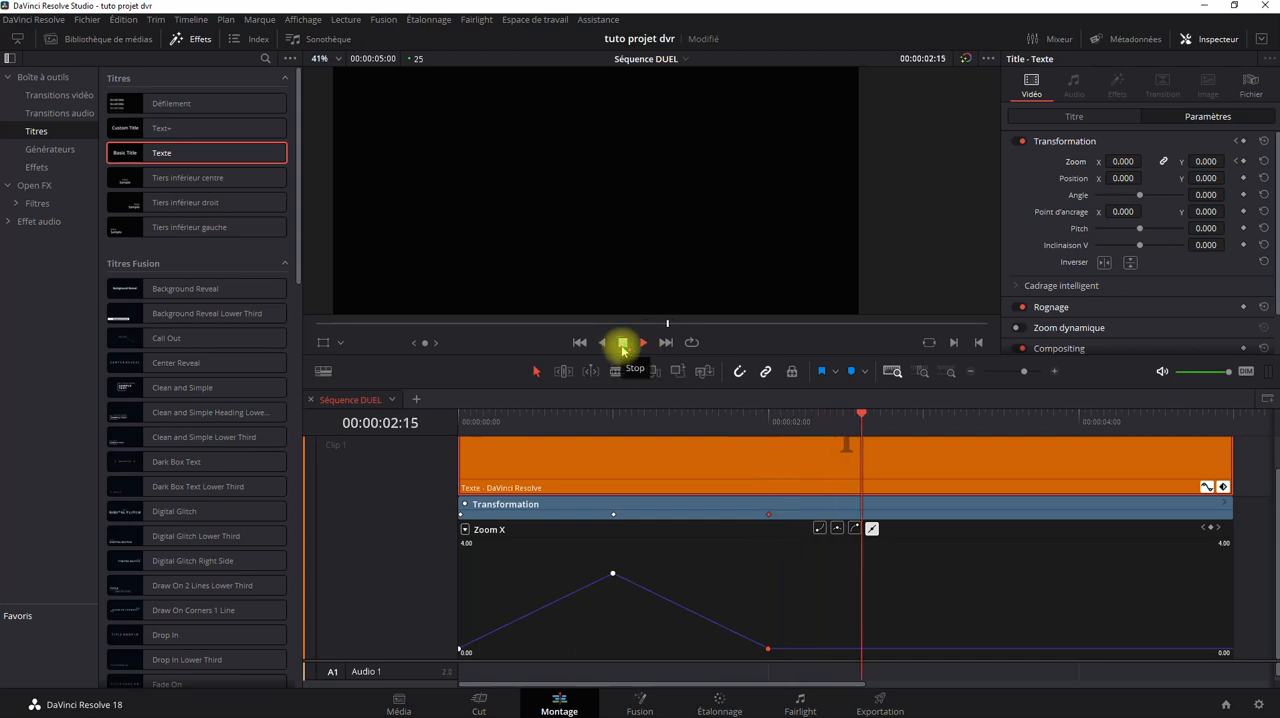
Stop playback, place the playhead at 00:00:02:24 and set the clip's zoom to 2.
left_click(623, 342)
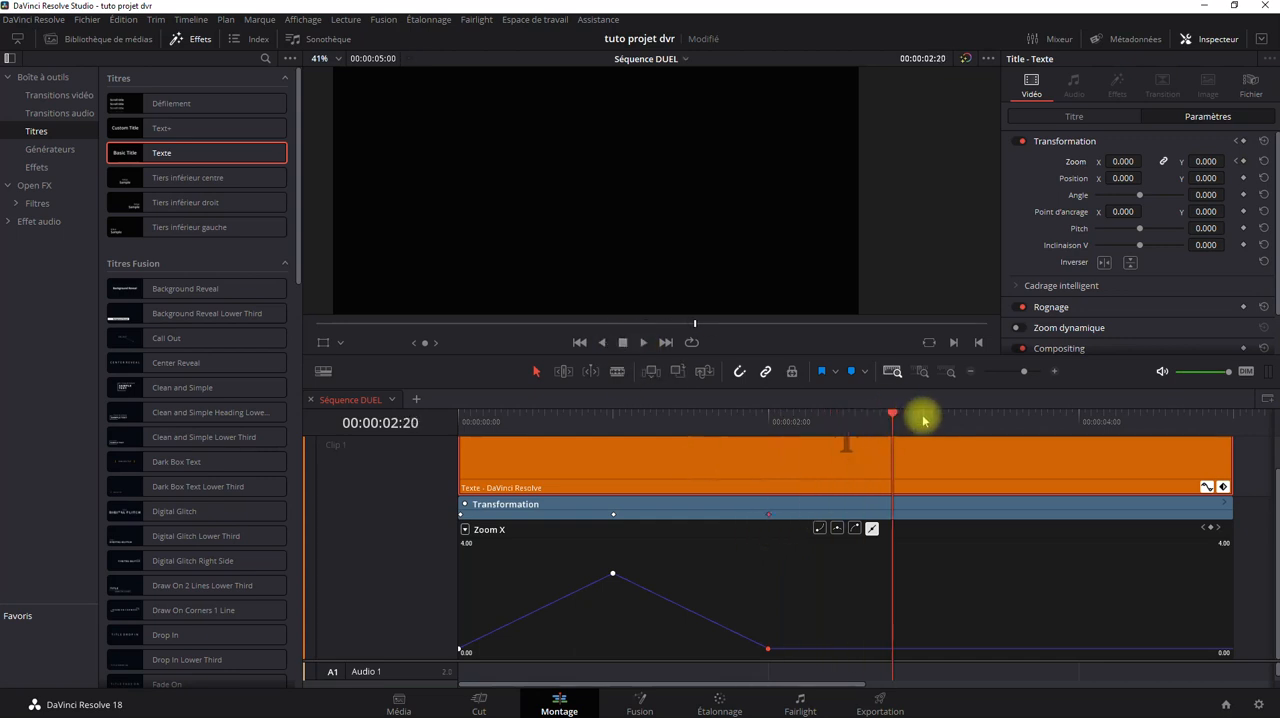
left_click_drag(925, 416, 921, 420)
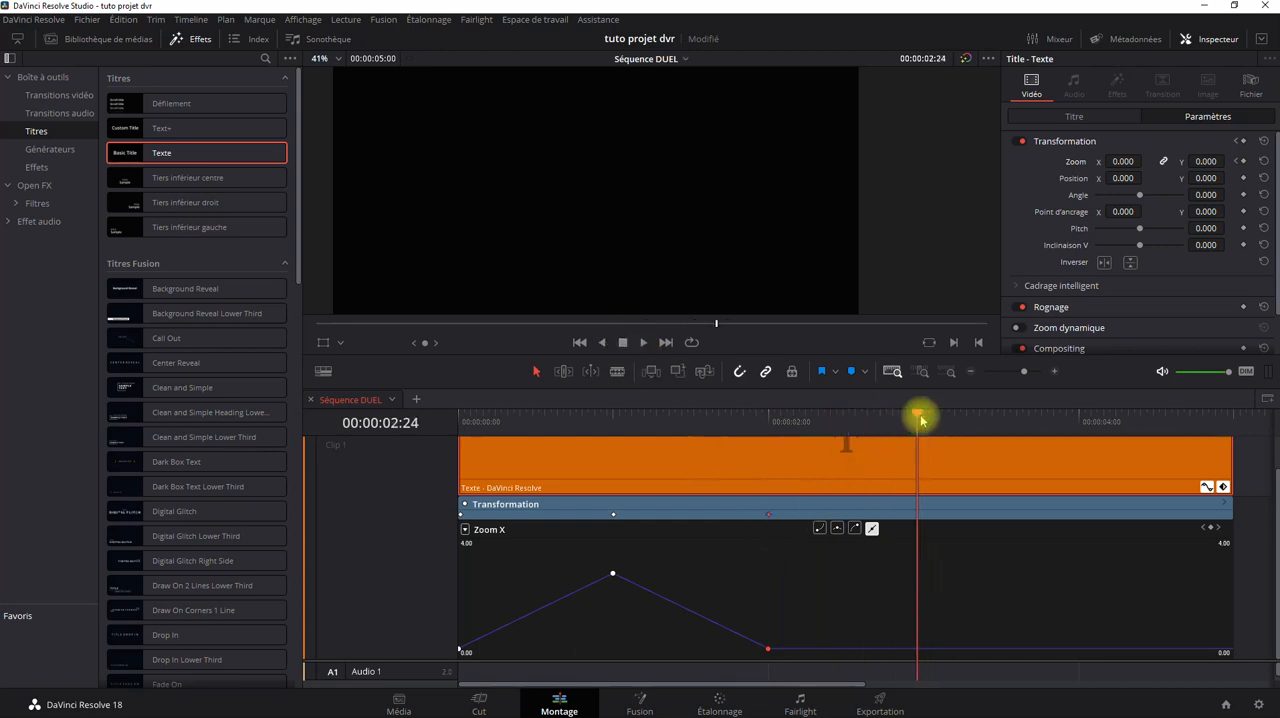
double_click(1118, 161)
type("2")
key("Return")
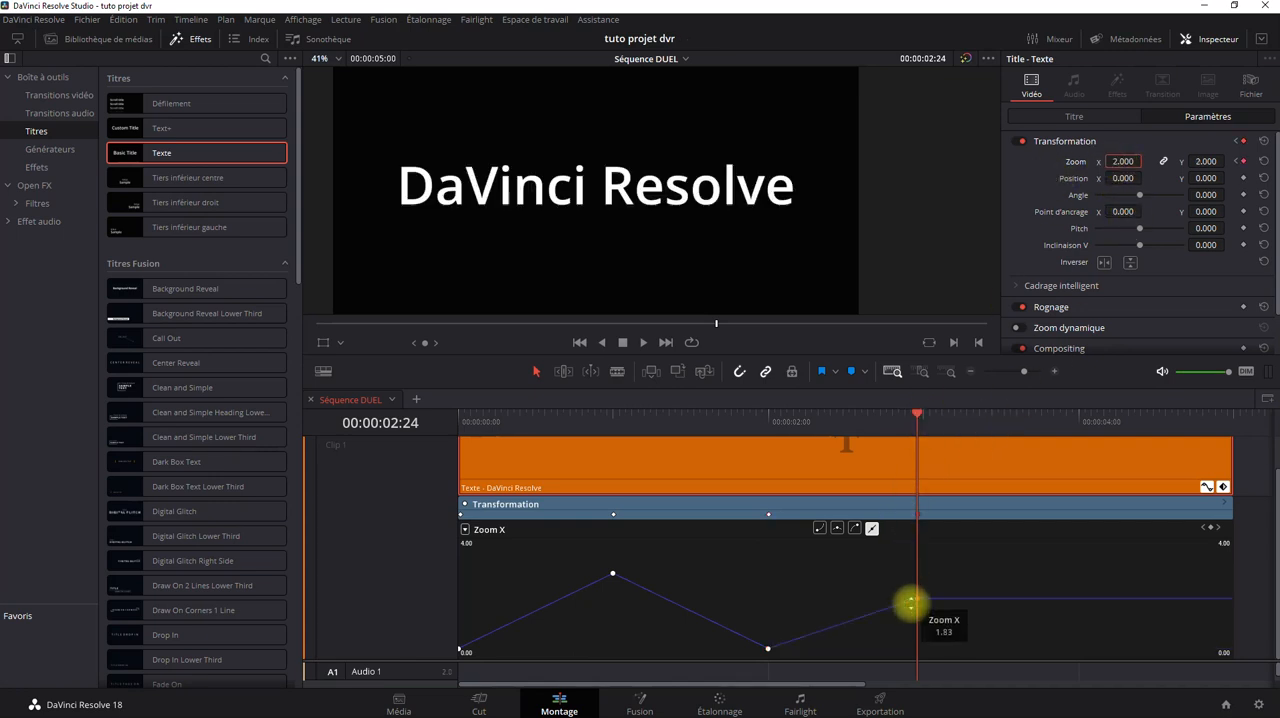
Move the 00:00:02:00 zoom keyframe earlier, then delete every zoom keyframe except the one at the clip's start.
left_click_drag(767, 512, 682, 502)
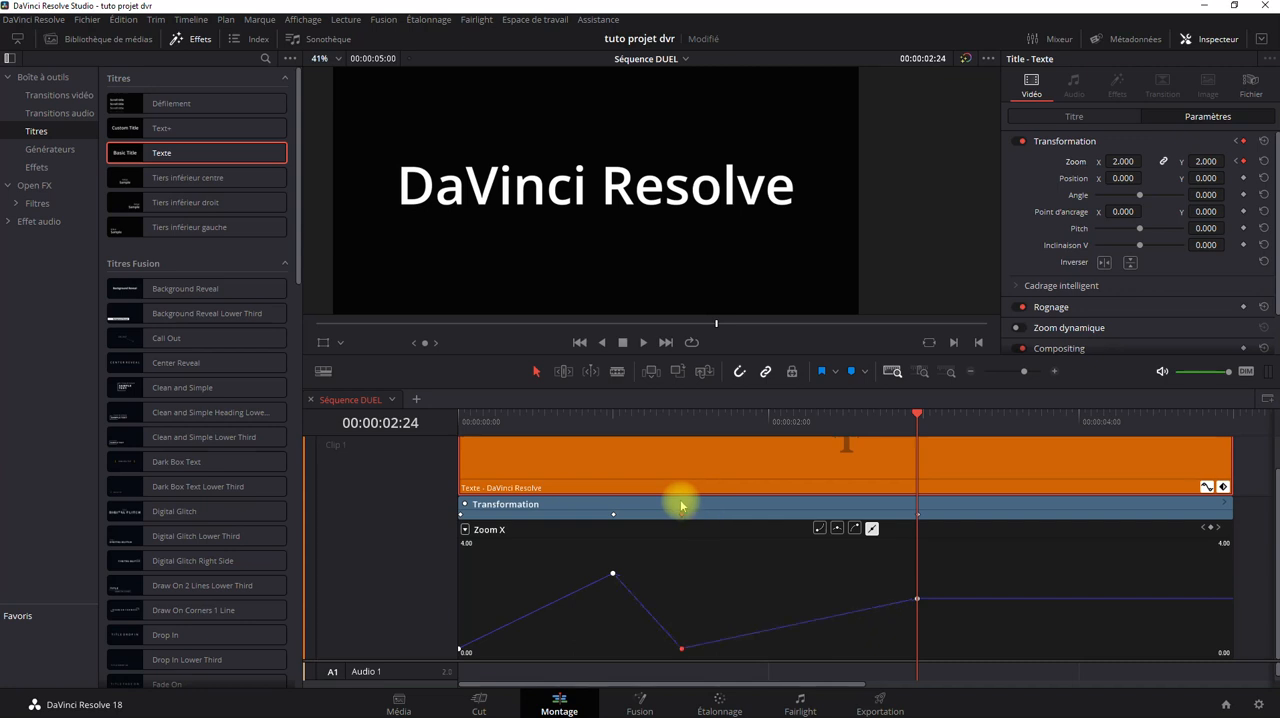
left_click_drag(978, 561, 591, 654)
key("Delete")
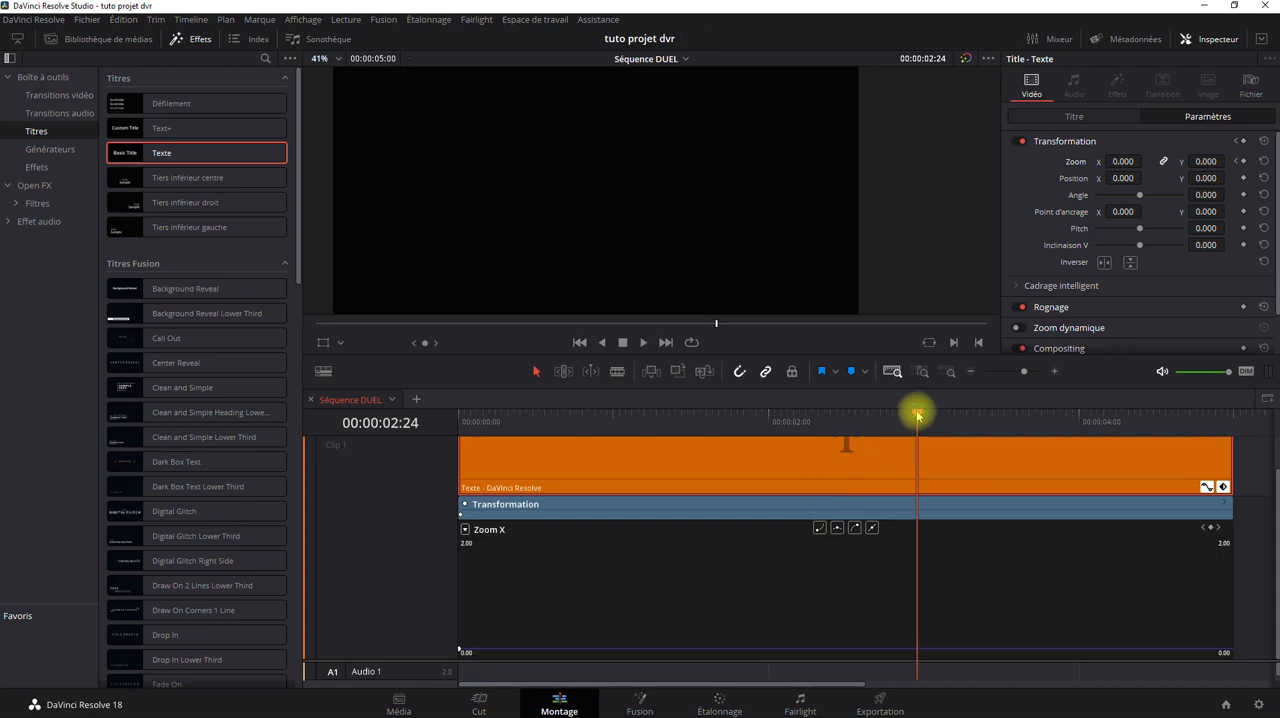
Place the playhead at 00:00:03:00, try zoom values of 3 and 1.5 on the clip, and settle on 2.
left_click_drag(917, 413, 923, 409)
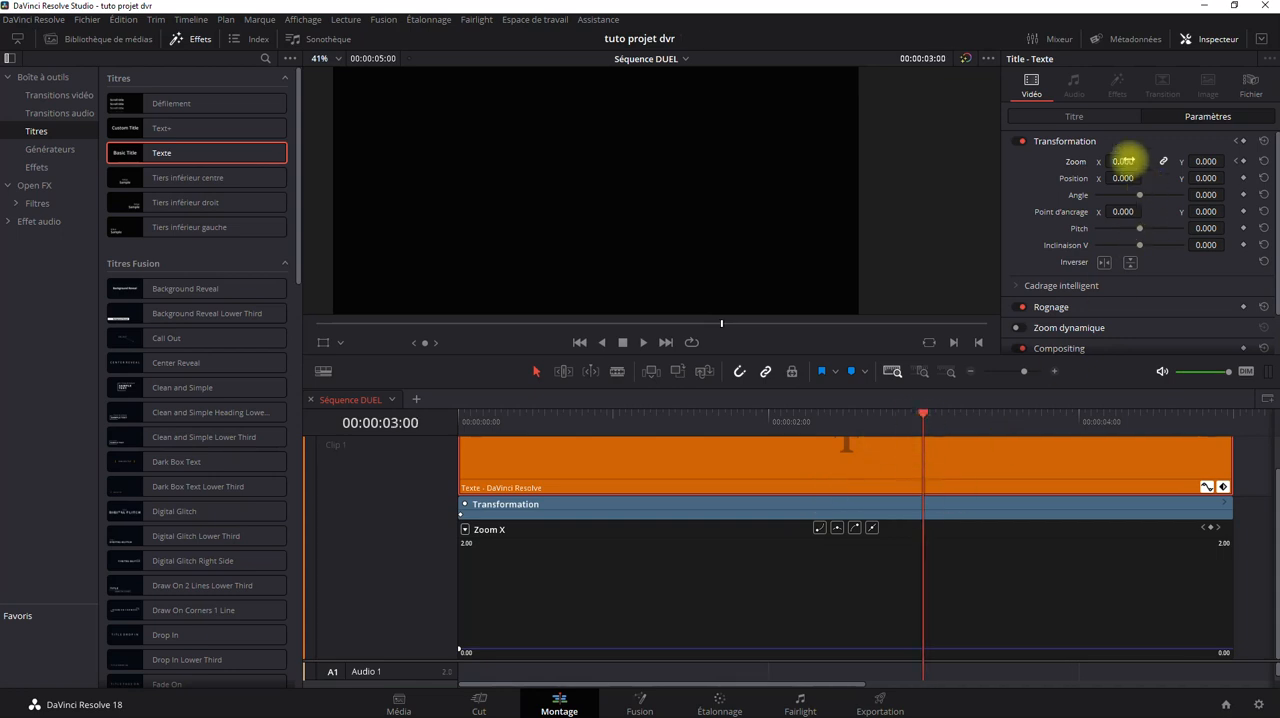
left_click(1123, 161)
type("3")
key("Return")
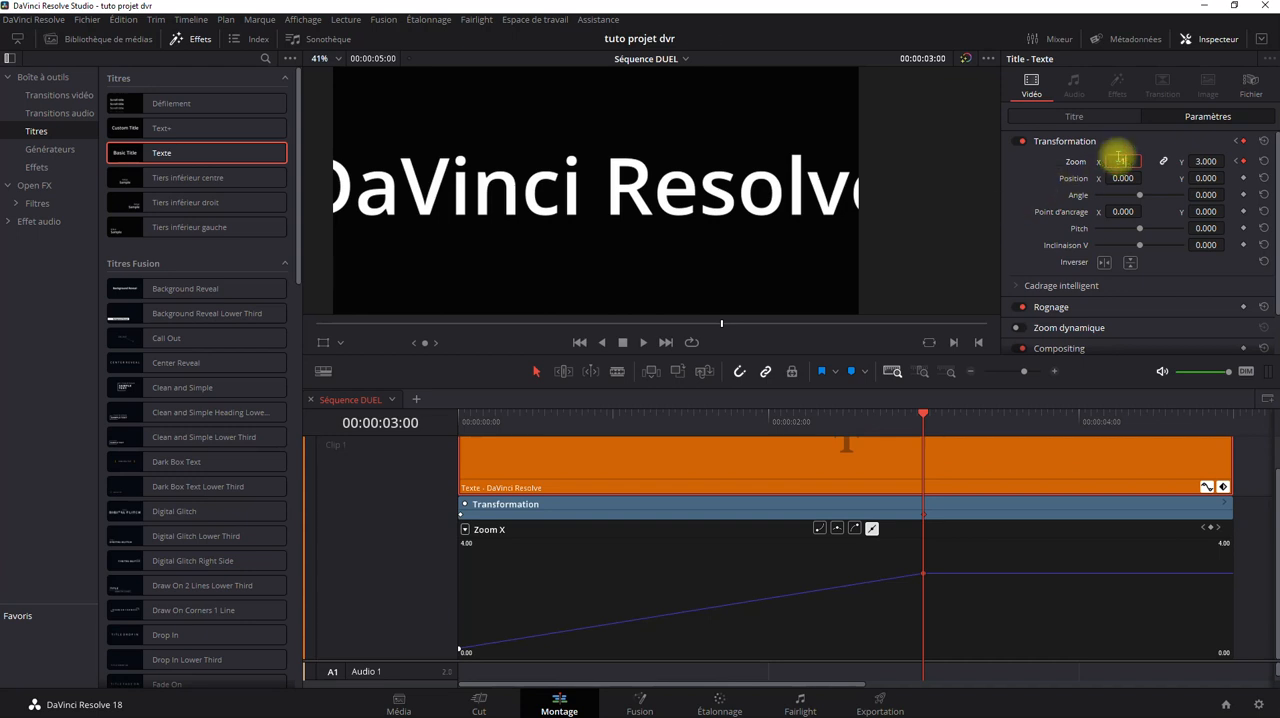
type("1.5")
key("Return")
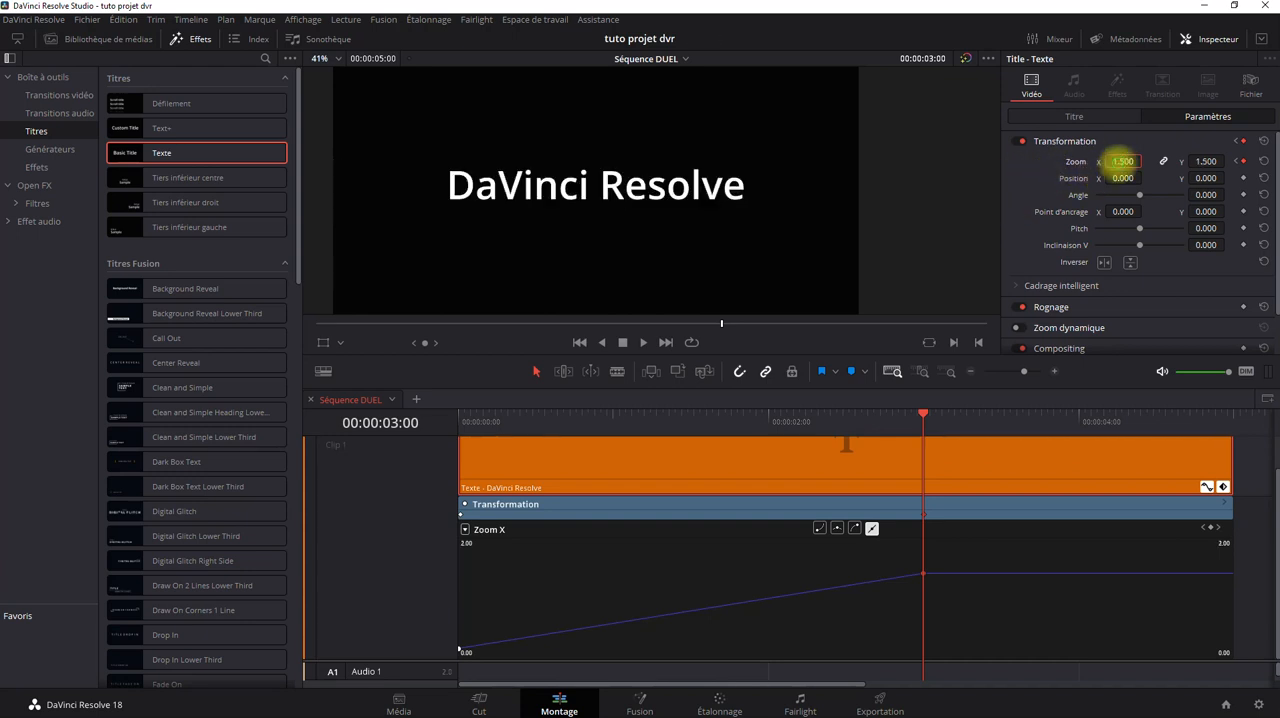
type("2")
key("Return")
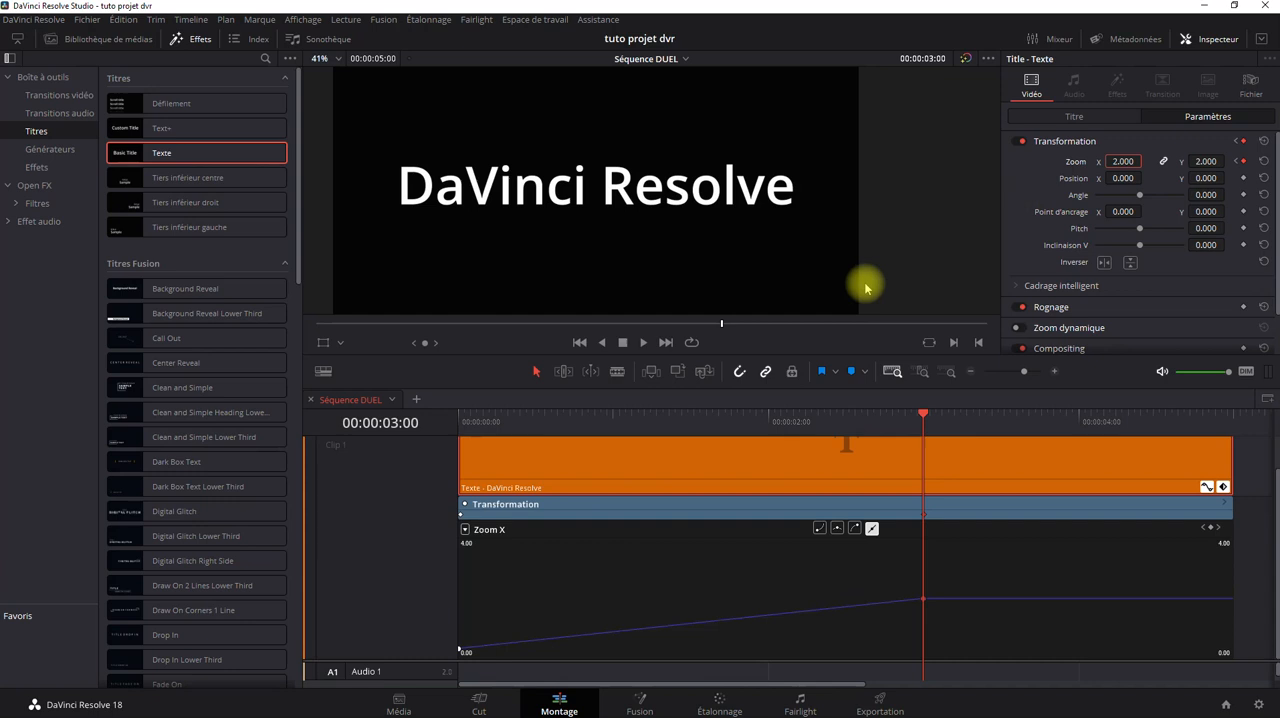
Play the two-keyframe zoom animation from the clip's start, stop it, and return the playhead to the start.
left_click(578, 343)
left_click(644, 342)
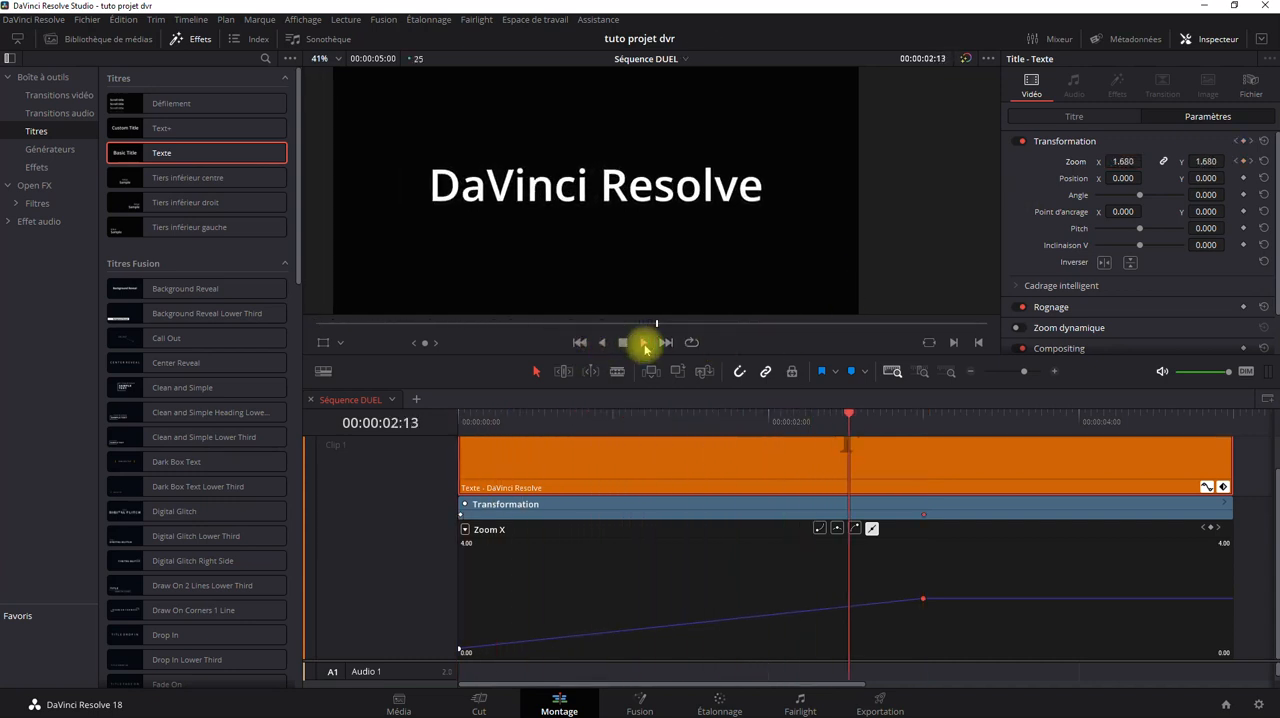
left_click(623, 343)
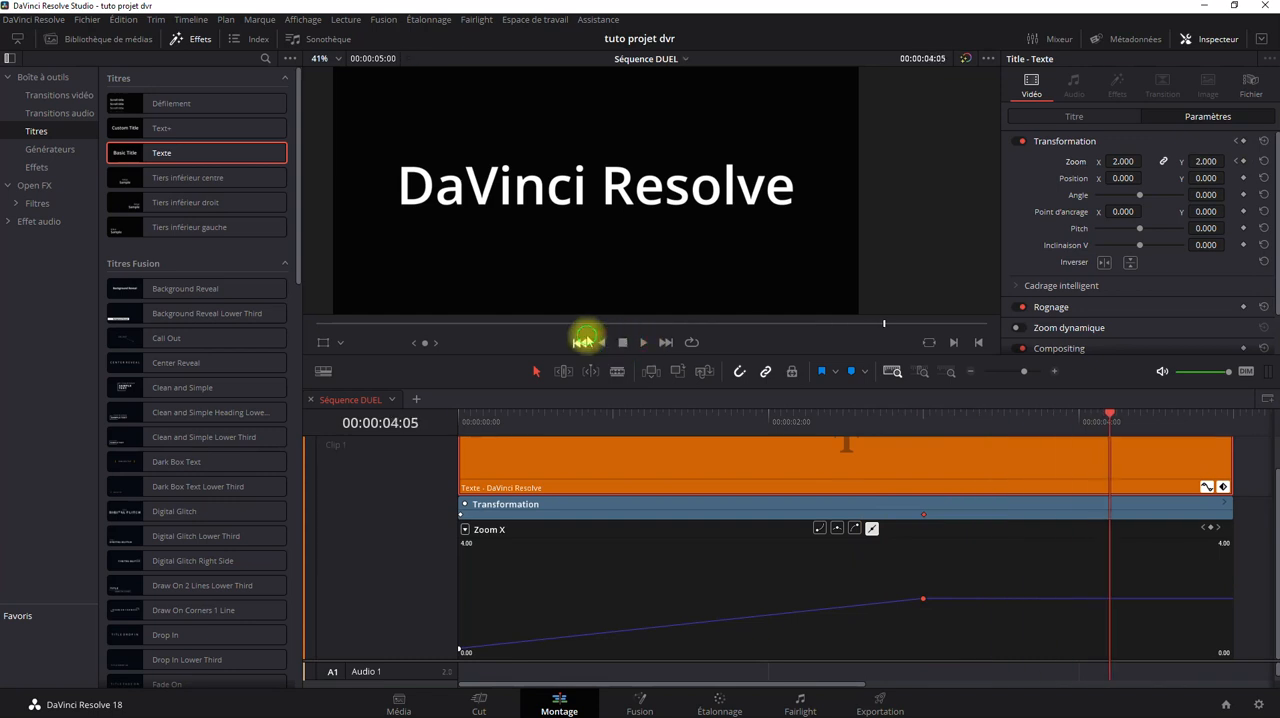
left_click(581, 343)
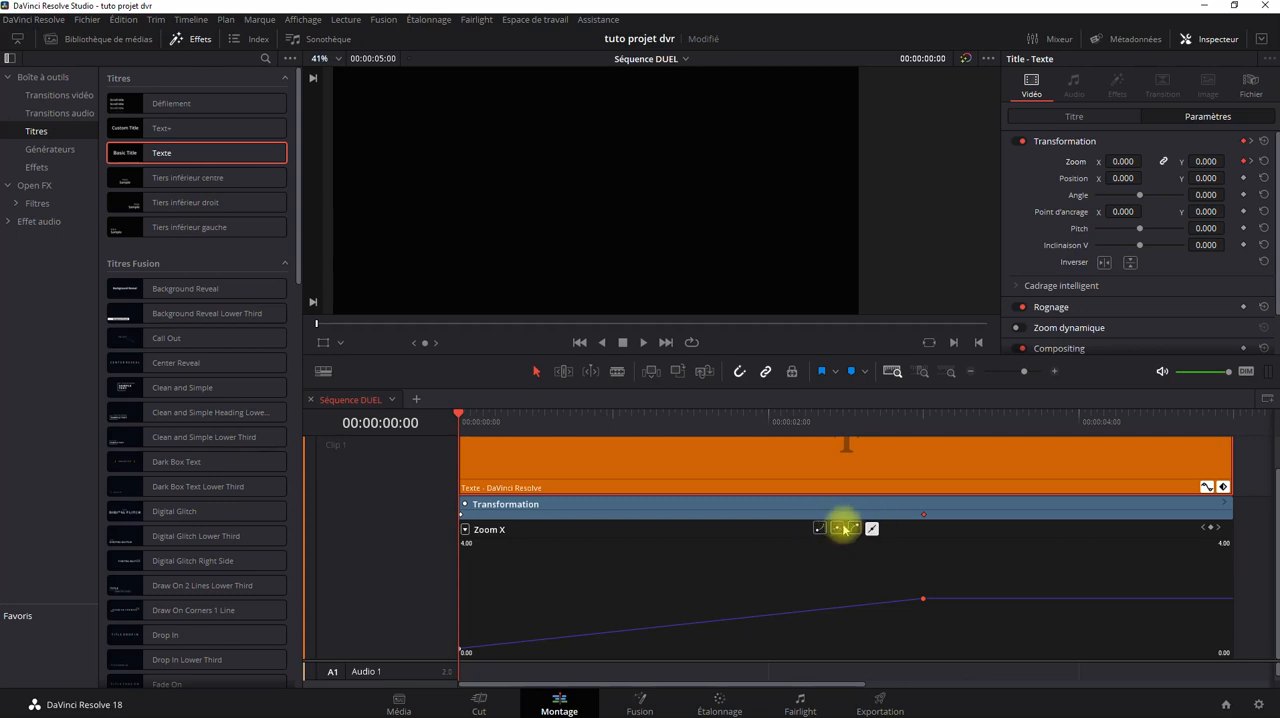
Select the first keyframe on the Zoom X curve and replay the linear animation, returning the playhead to the clip's start.
left_click(608, 600)
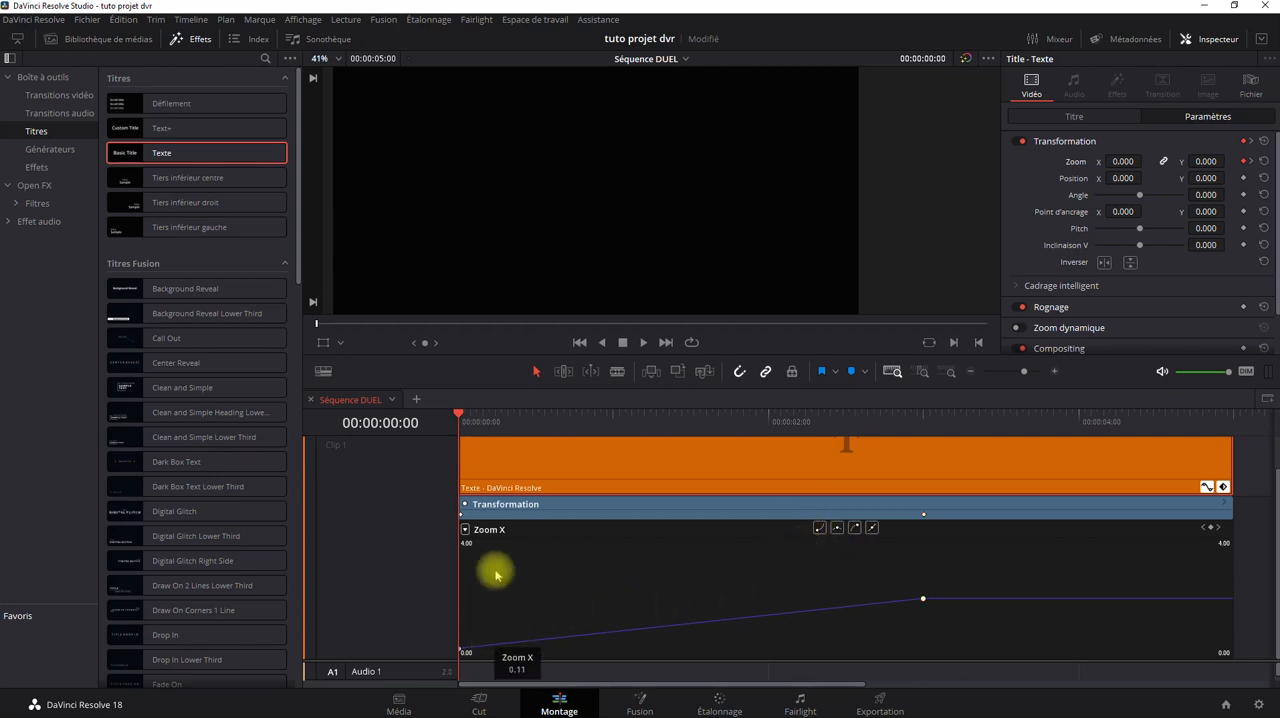
left_click(494, 414)
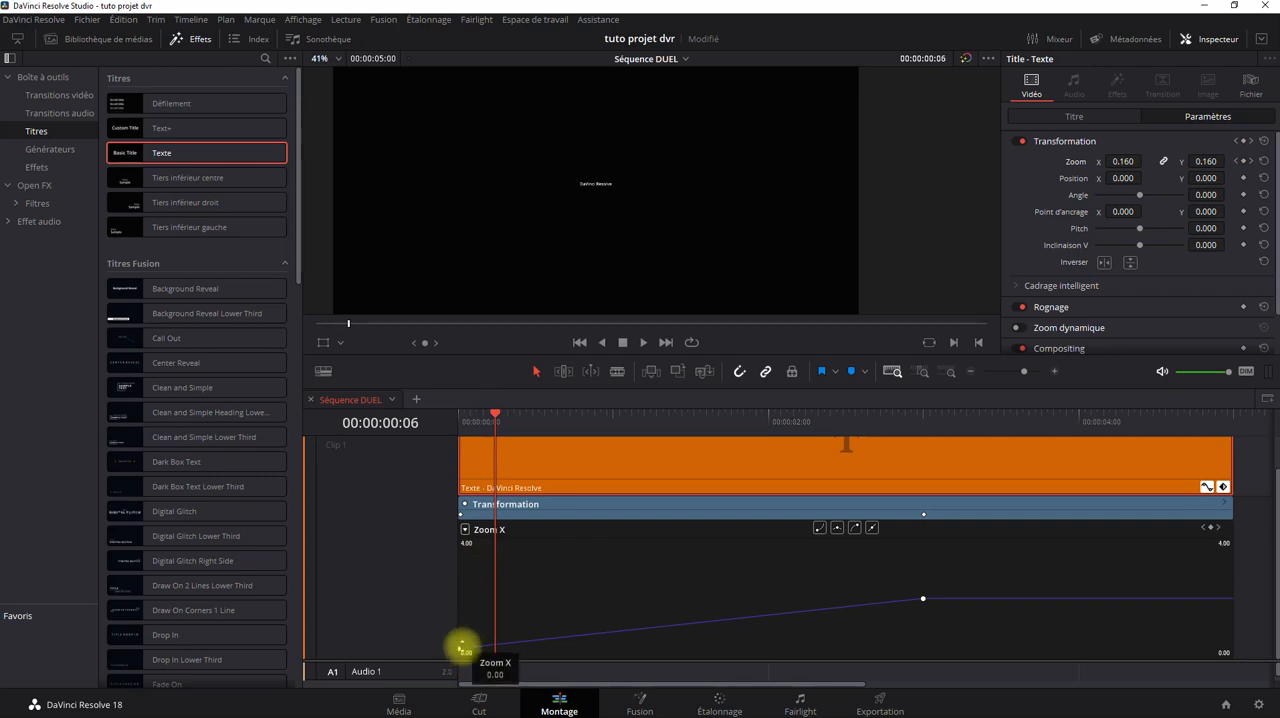
left_click(460, 648)
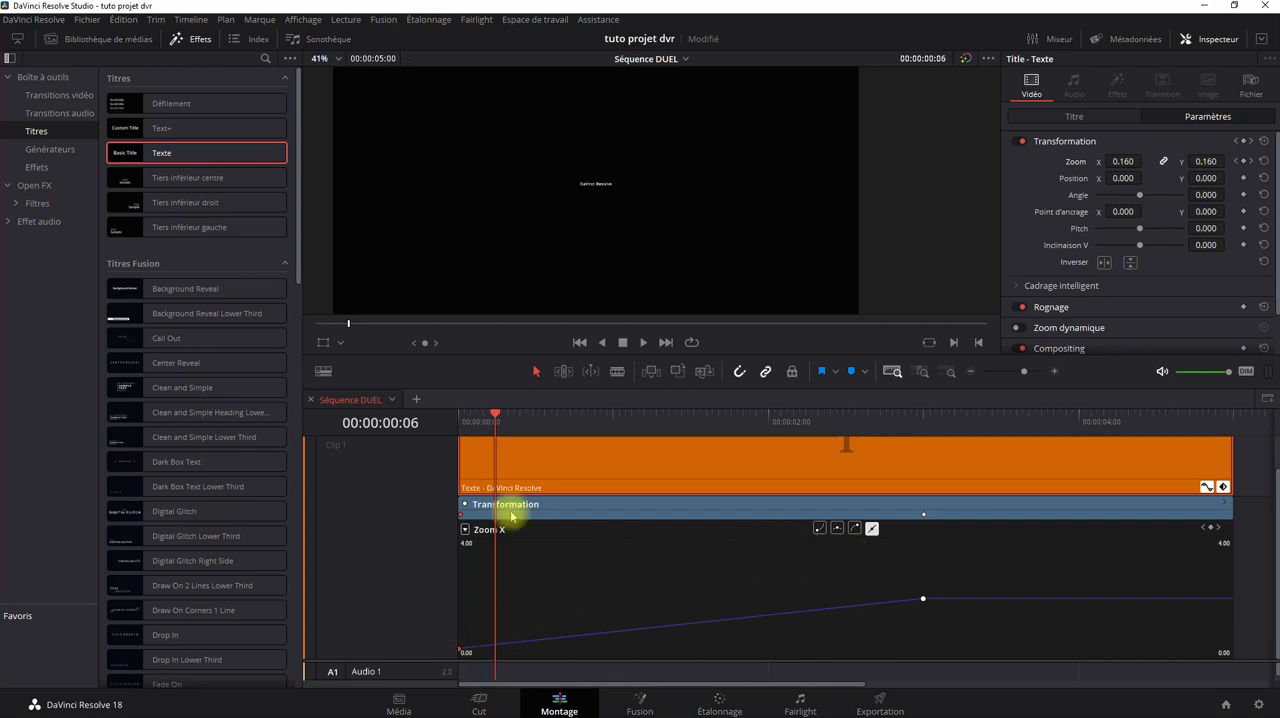
left_click(579, 342)
left_click(645, 342)
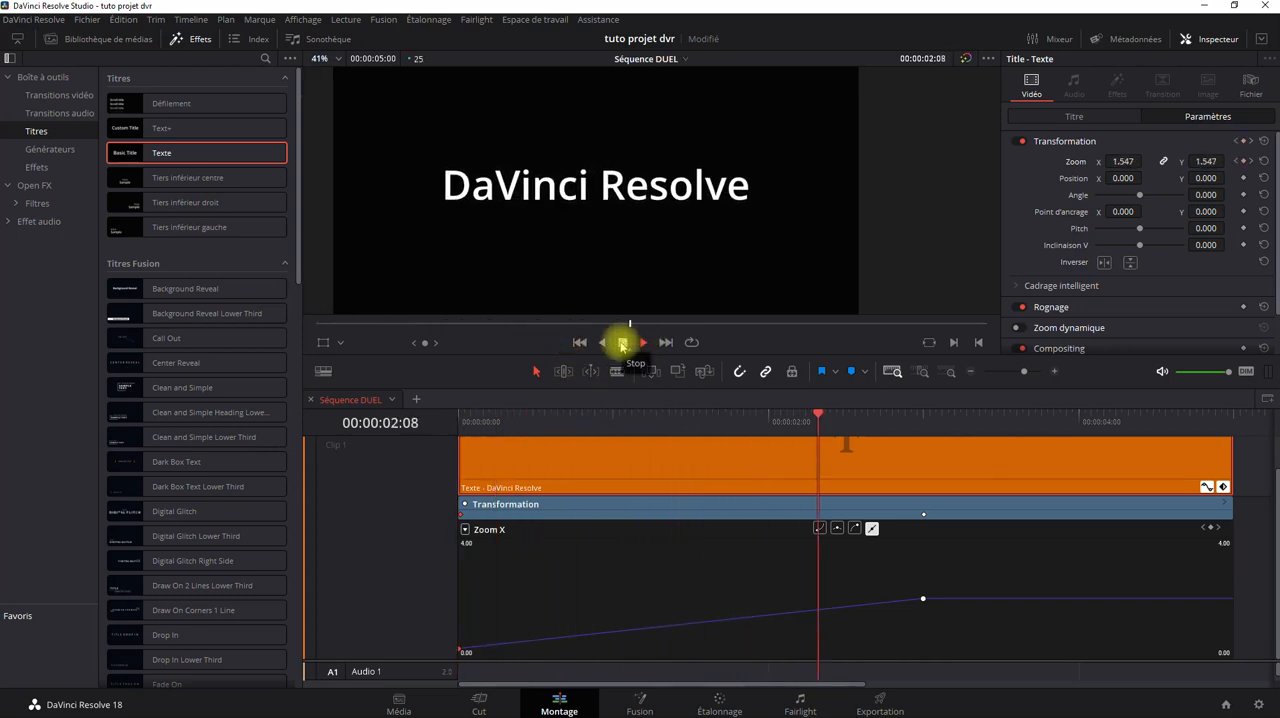
left_click(622, 342)
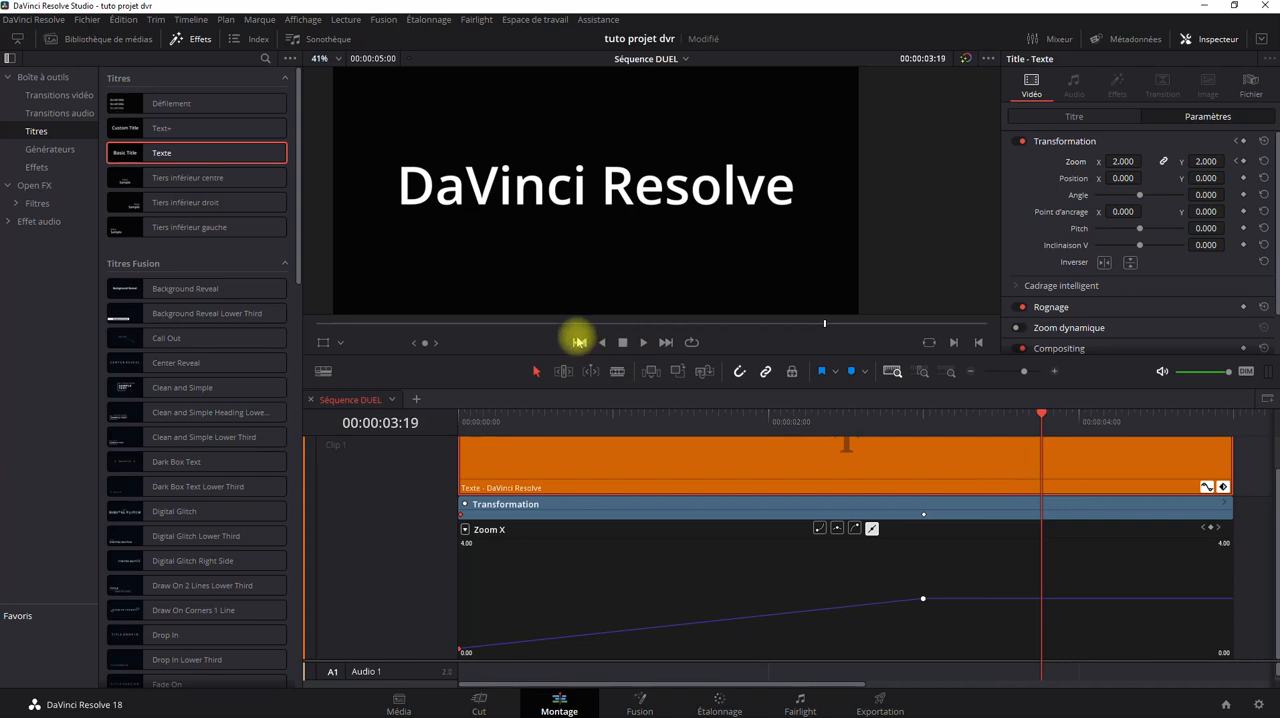
left_click(579, 342)
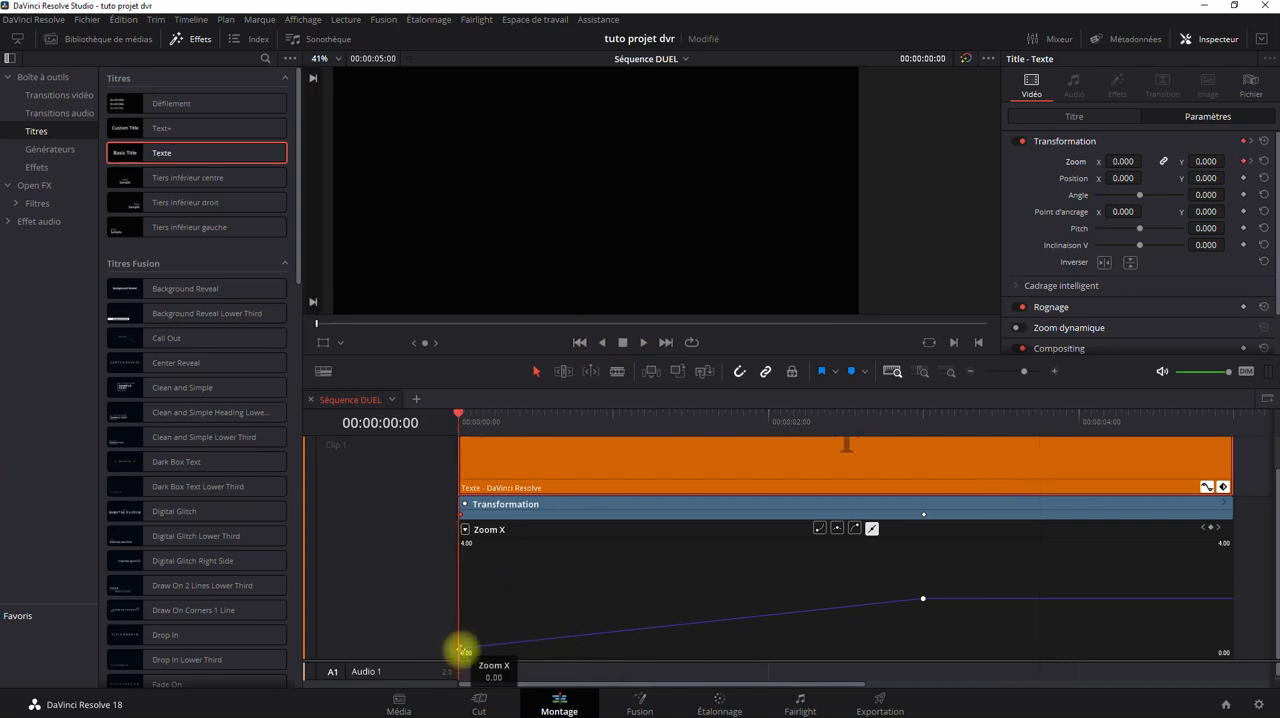
Apply a smooth departing curve to the first Zoom X keyframe and play the animation from the clip's start.
left_click(818, 528)
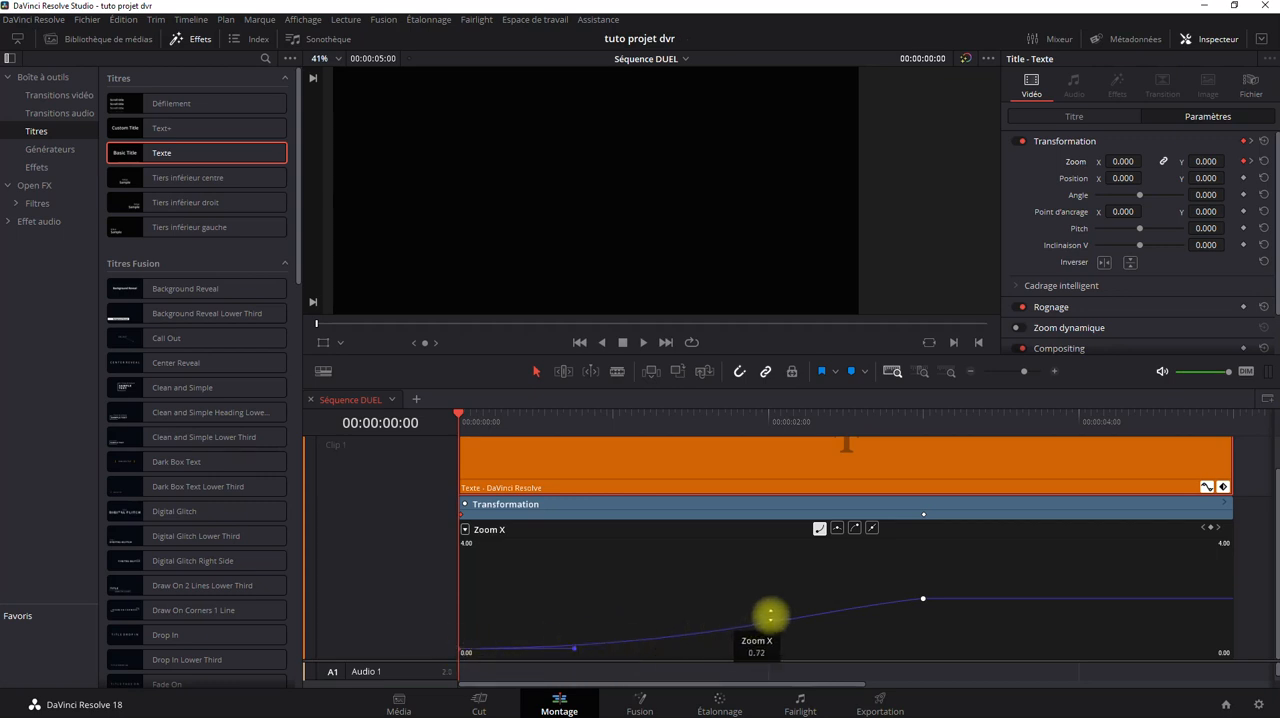
left_click(637, 346)
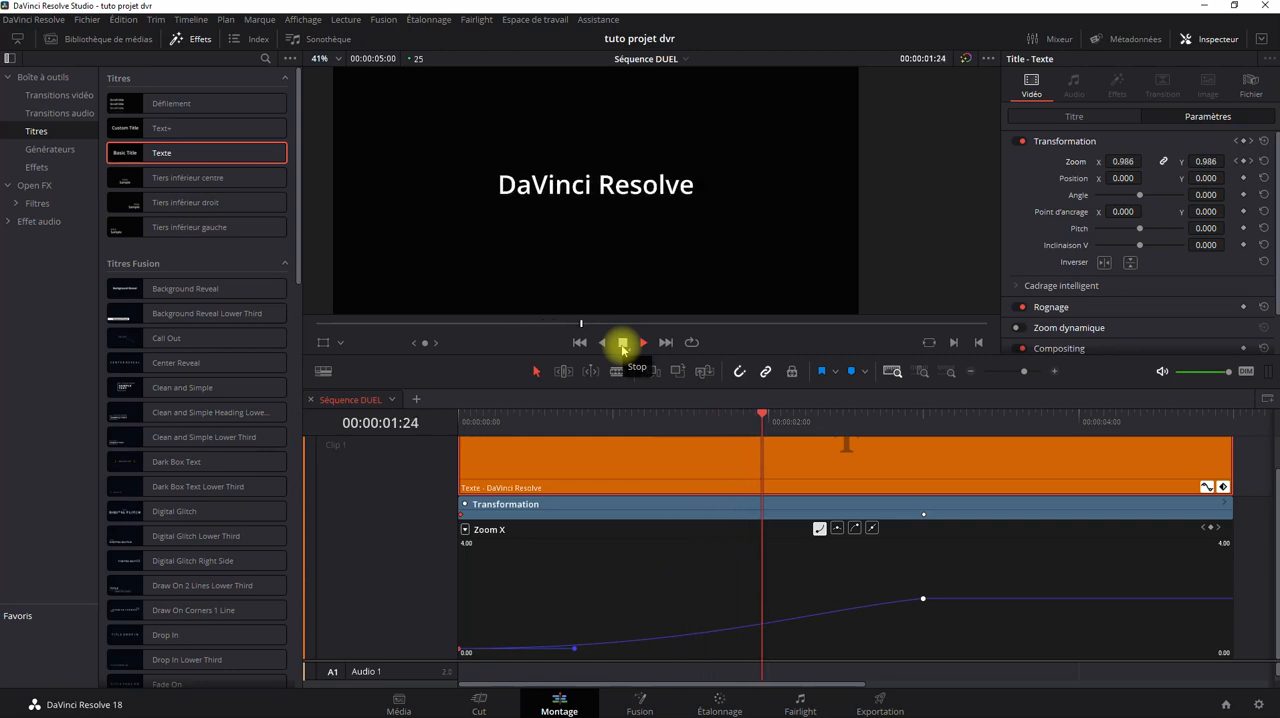
left_click(579, 342)
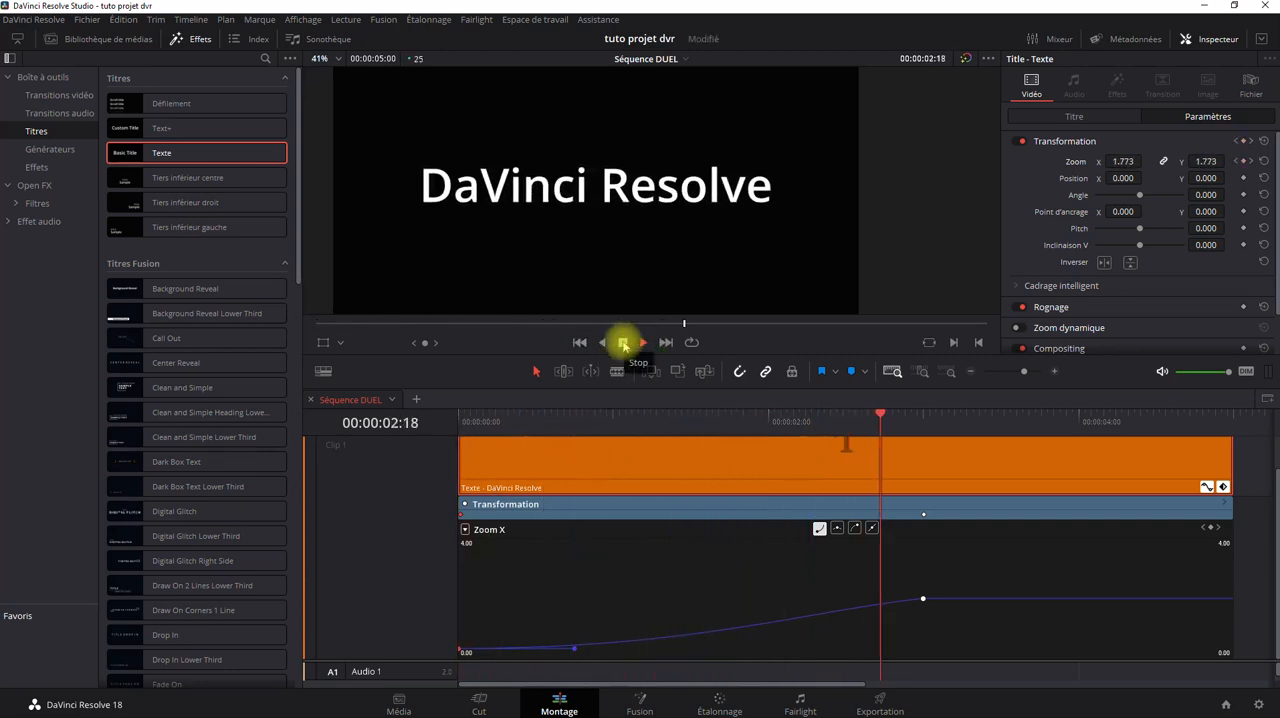
left_click(622, 345)
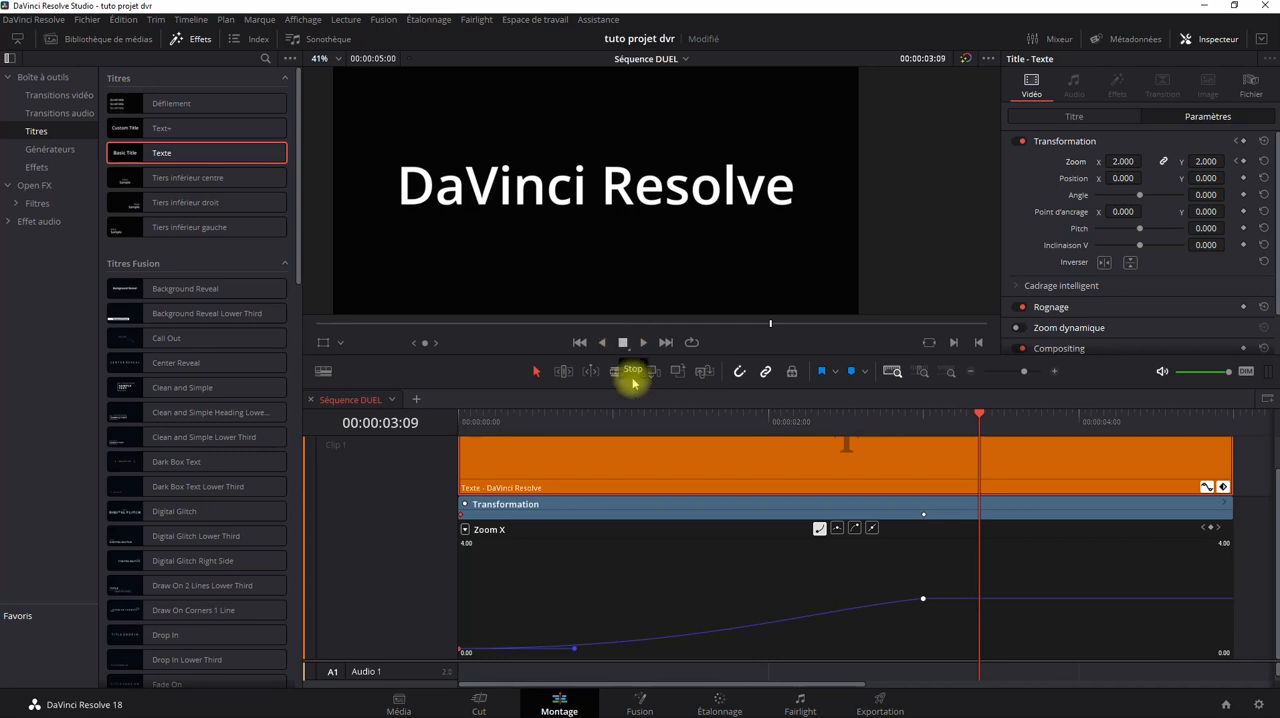
Apply a smooth arriving curve to the Zoom X keyframe at 00:00:03:00.
mouse_move(919, 600)
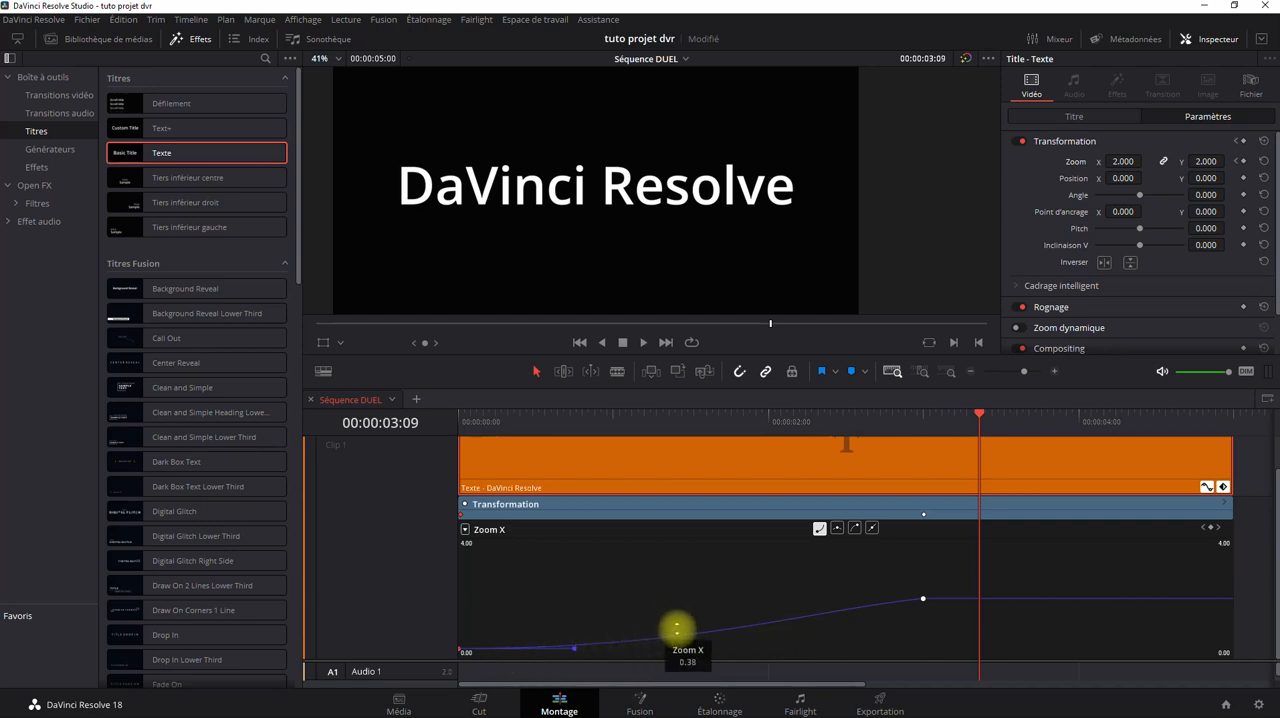
left_click(922, 600)
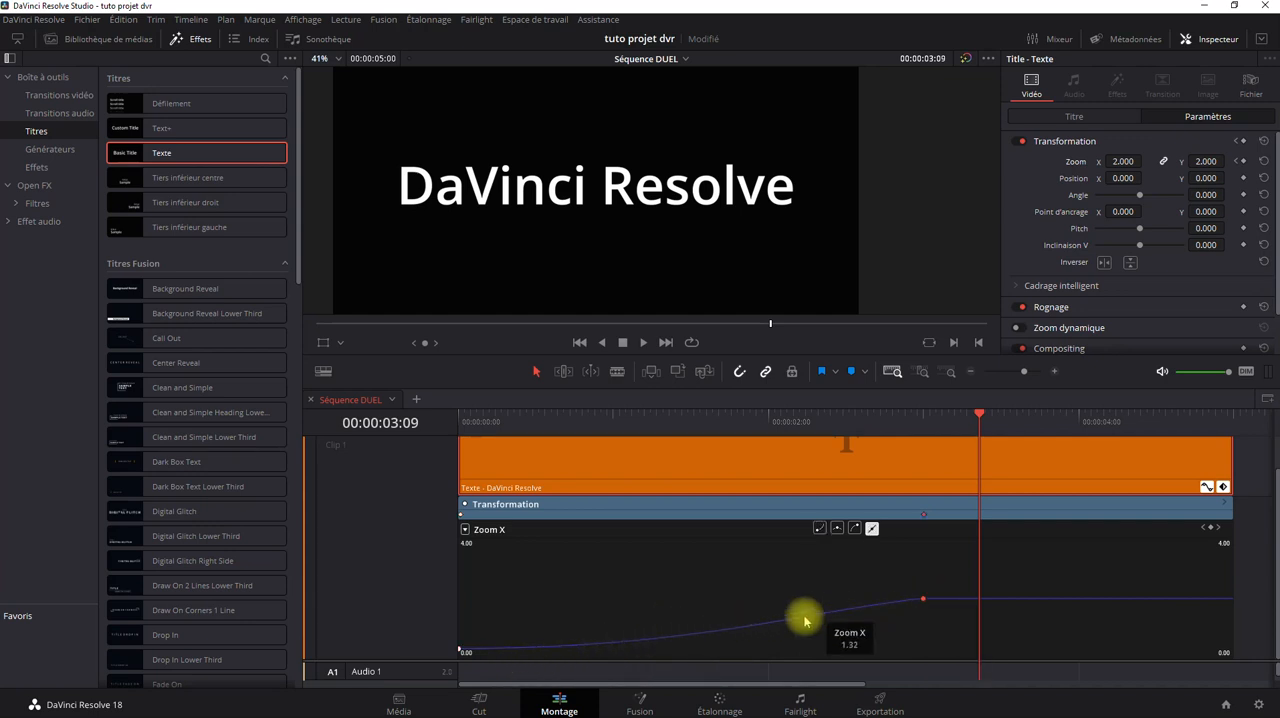
left_click(855, 529)
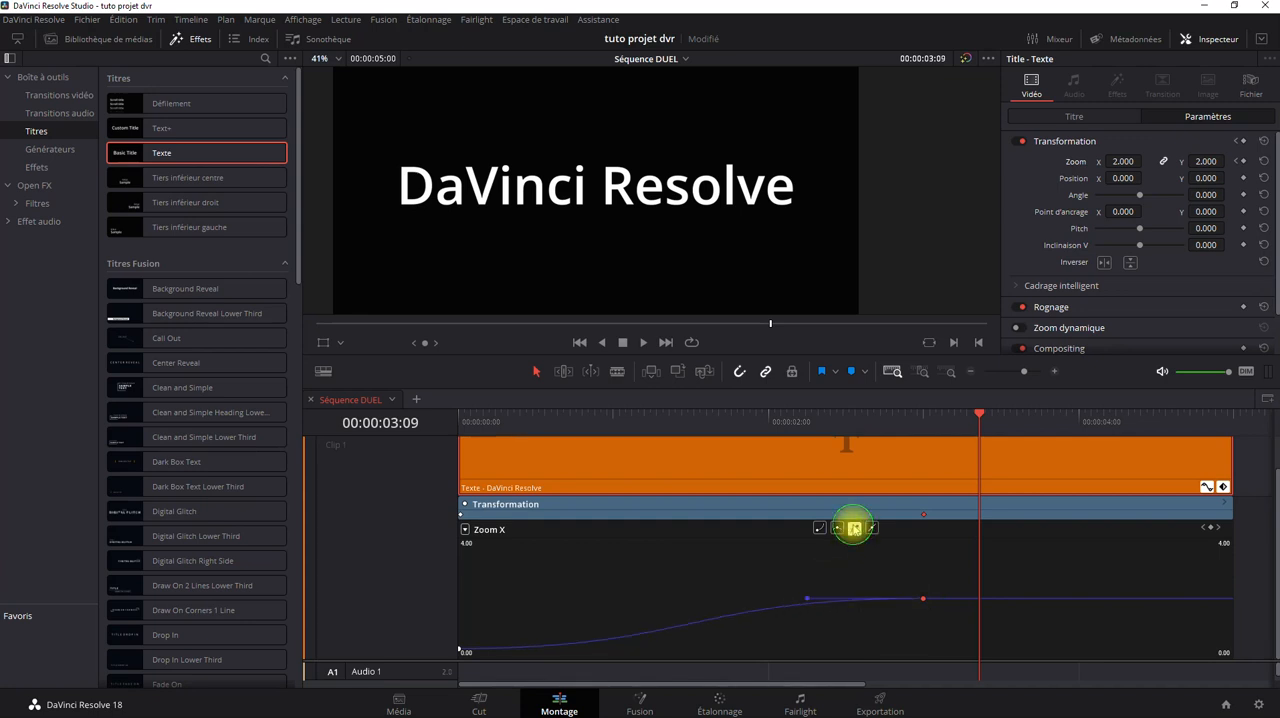
Play the zoom animation with both keyframes smoothed twice from the clip's start.
left_click(579, 342)
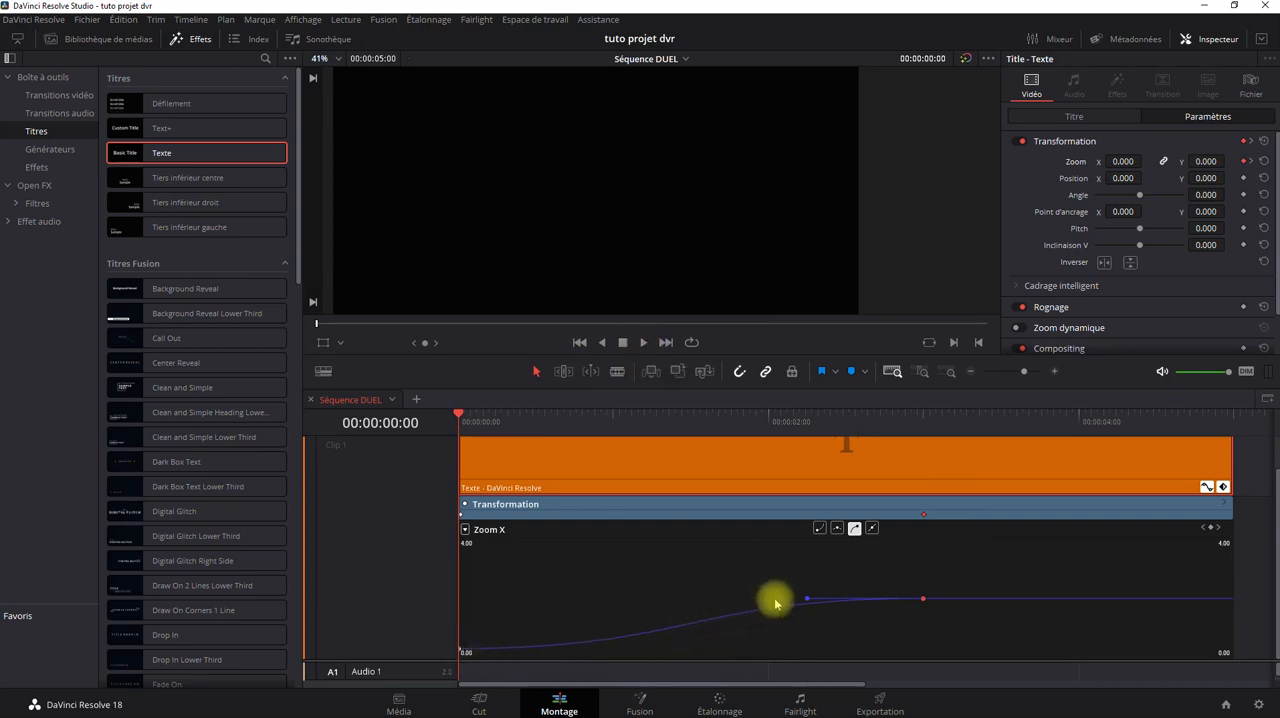
left_click(632, 343)
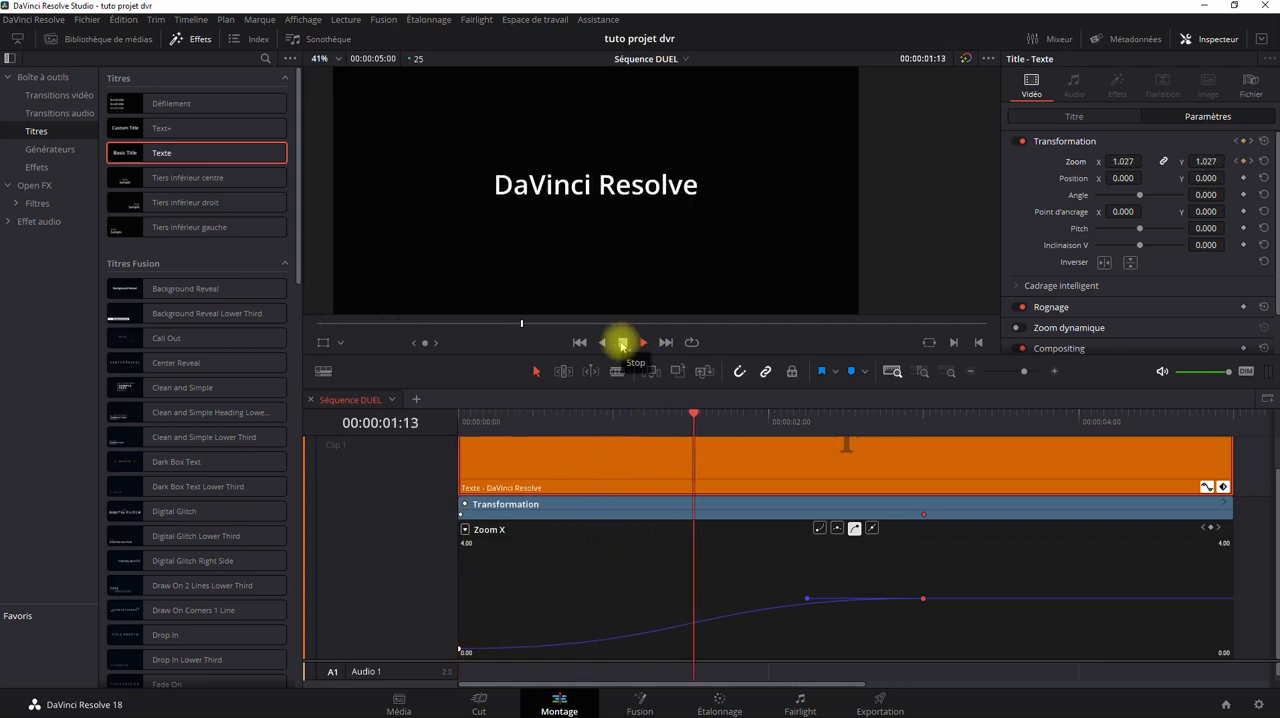
left_click(622, 343)
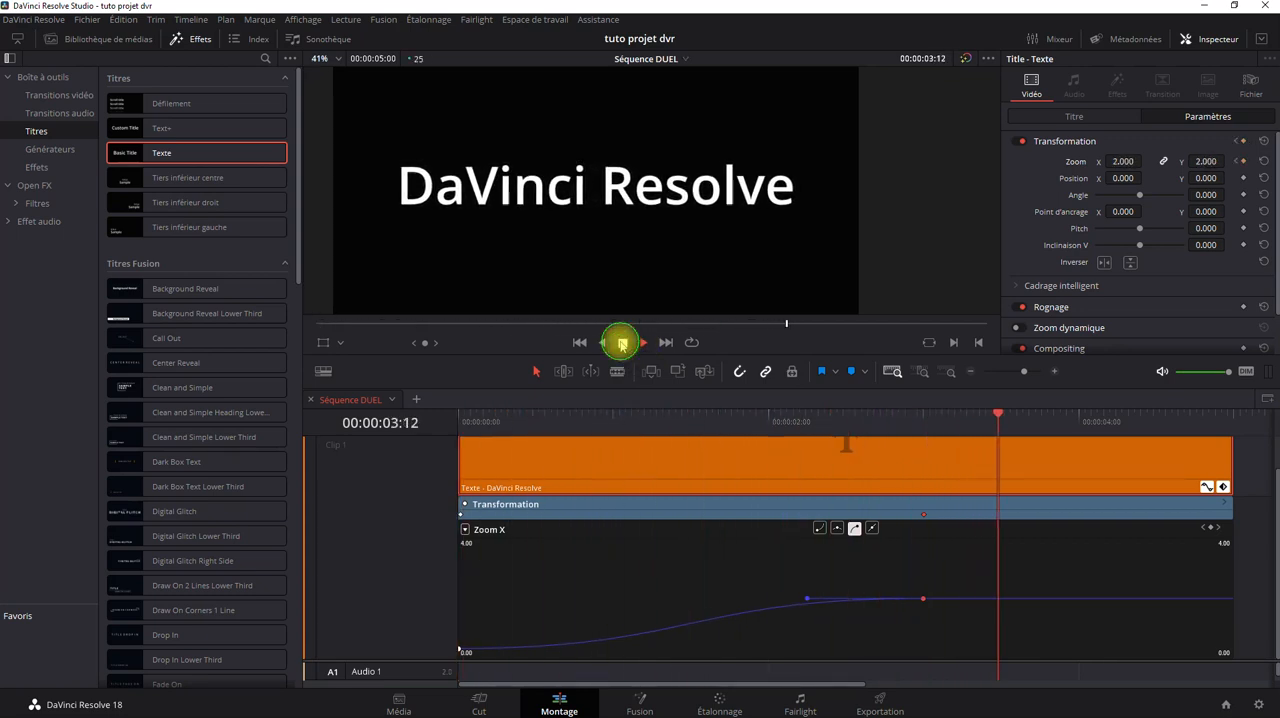
left_click(580, 343)
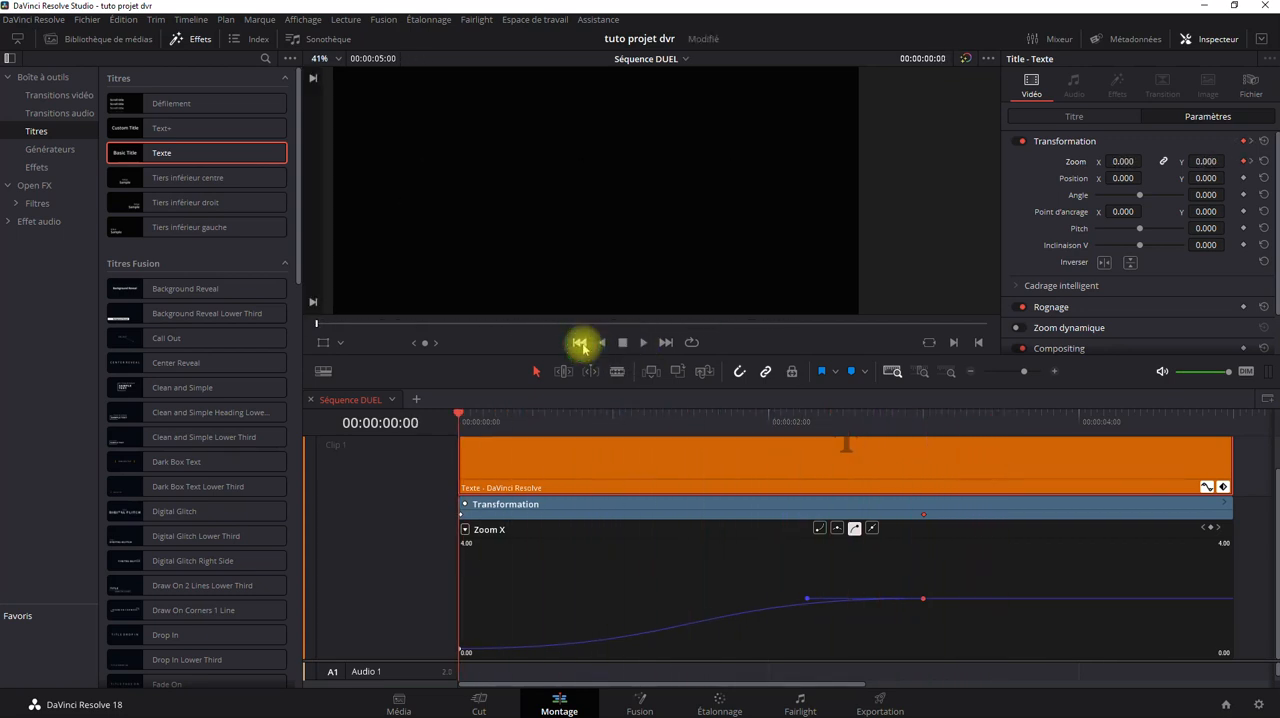
left_click(644, 345)
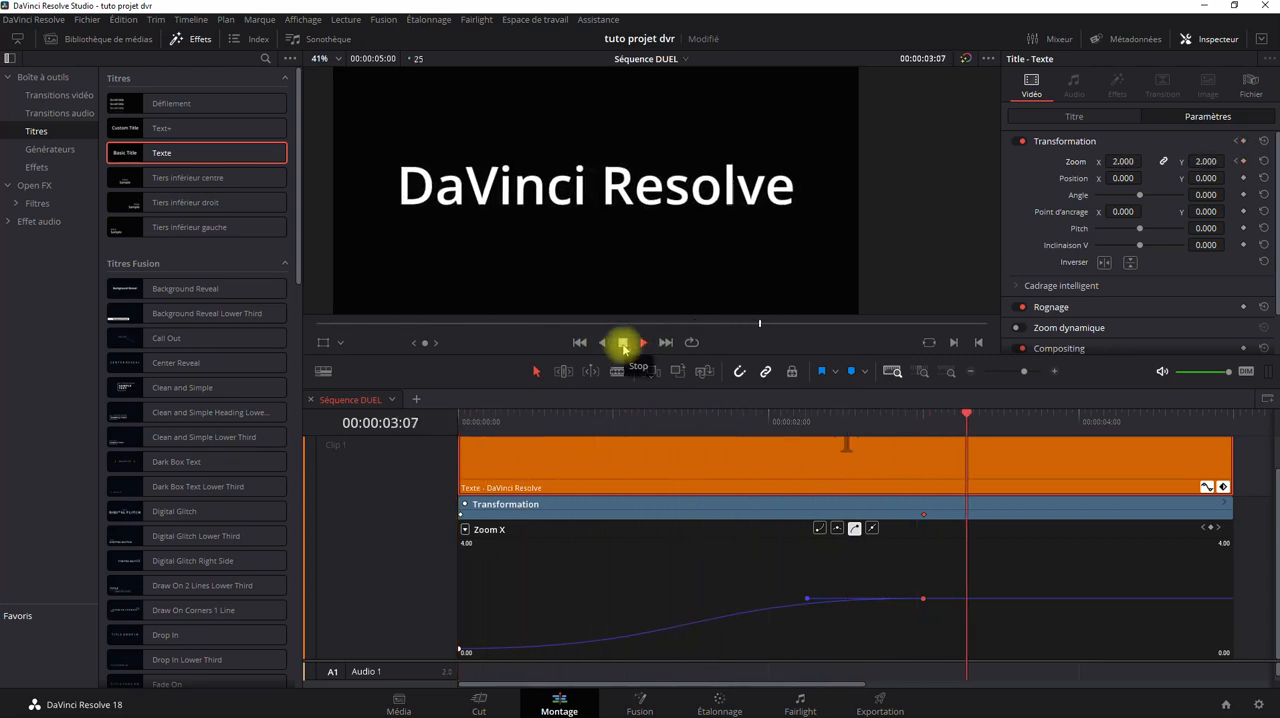
left_click(623, 346)
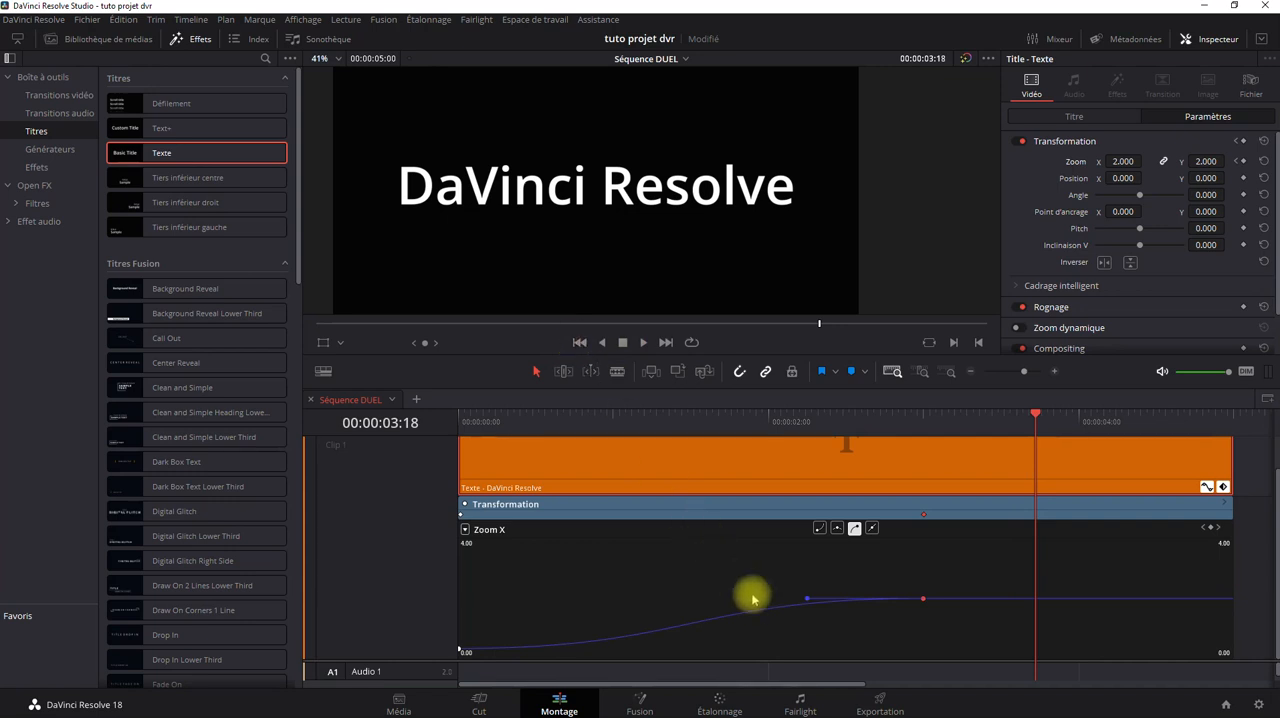
Select the first Zoom X keyframe and extend its Bézier handle further along the timeline to make the start of the zoom more gradual.
mouse_move(921, 598)
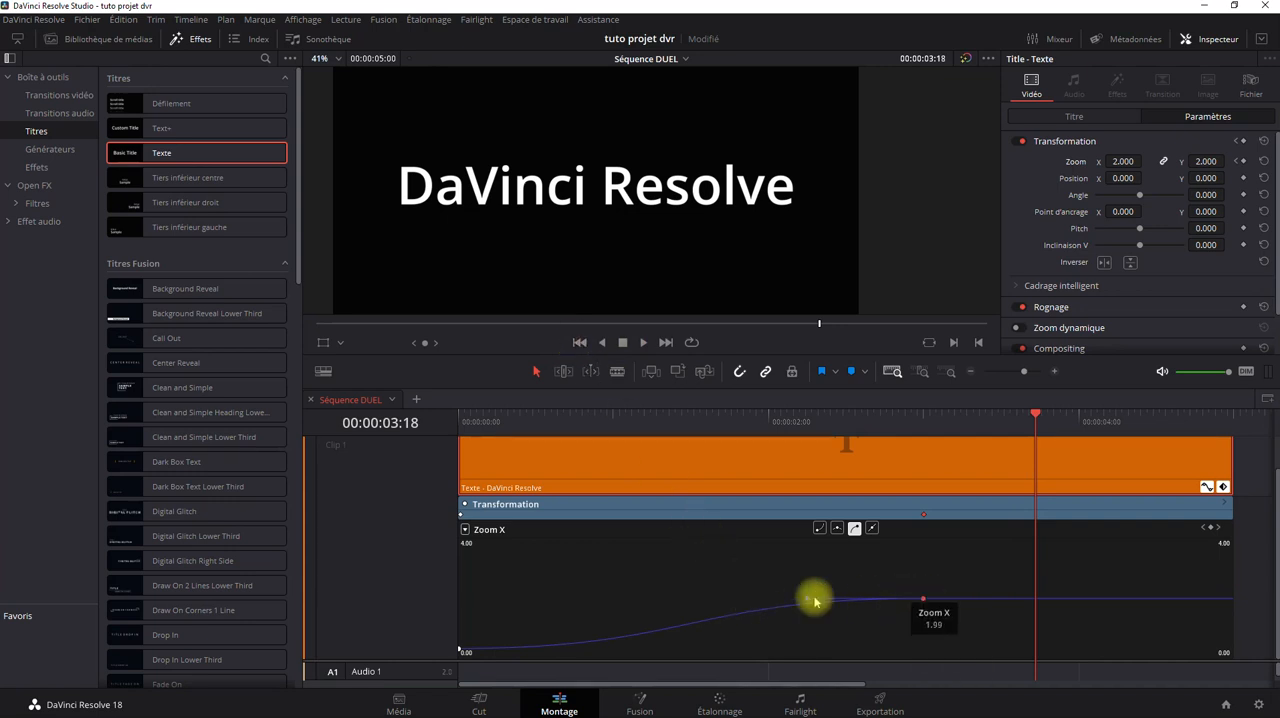
left_click(458, 648)
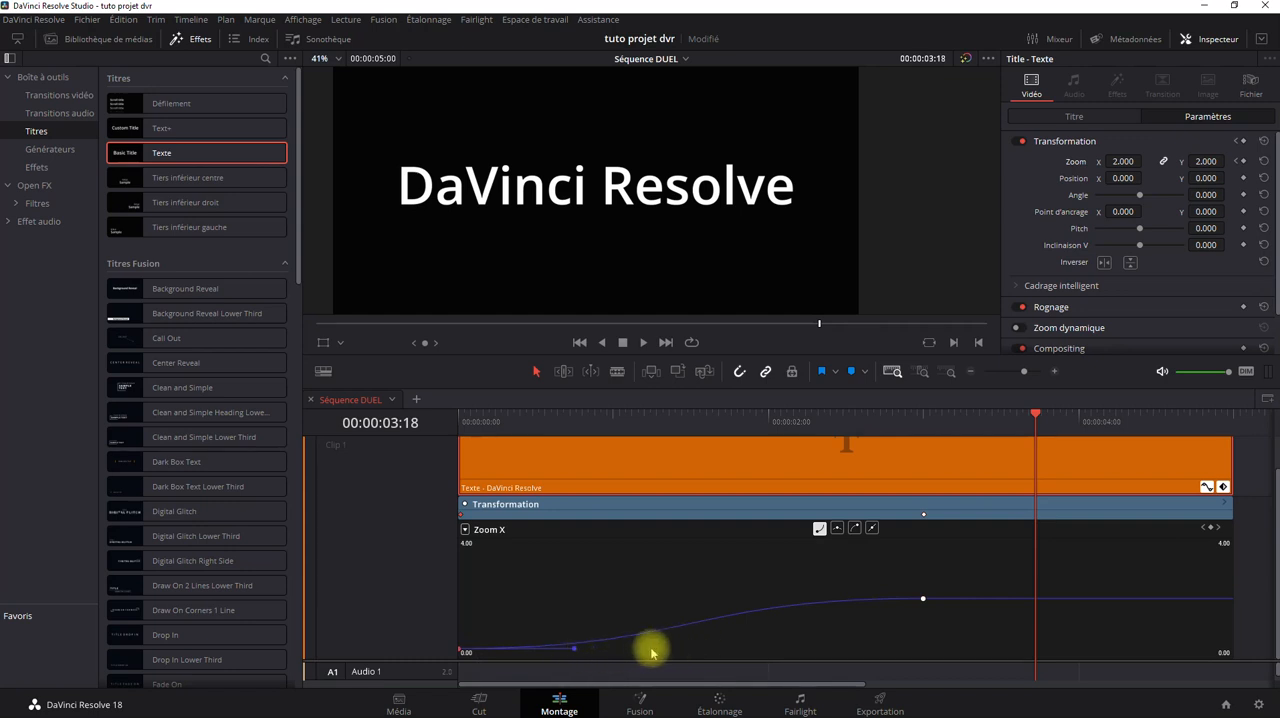
left_click_drag(571, 651, 714, 644)
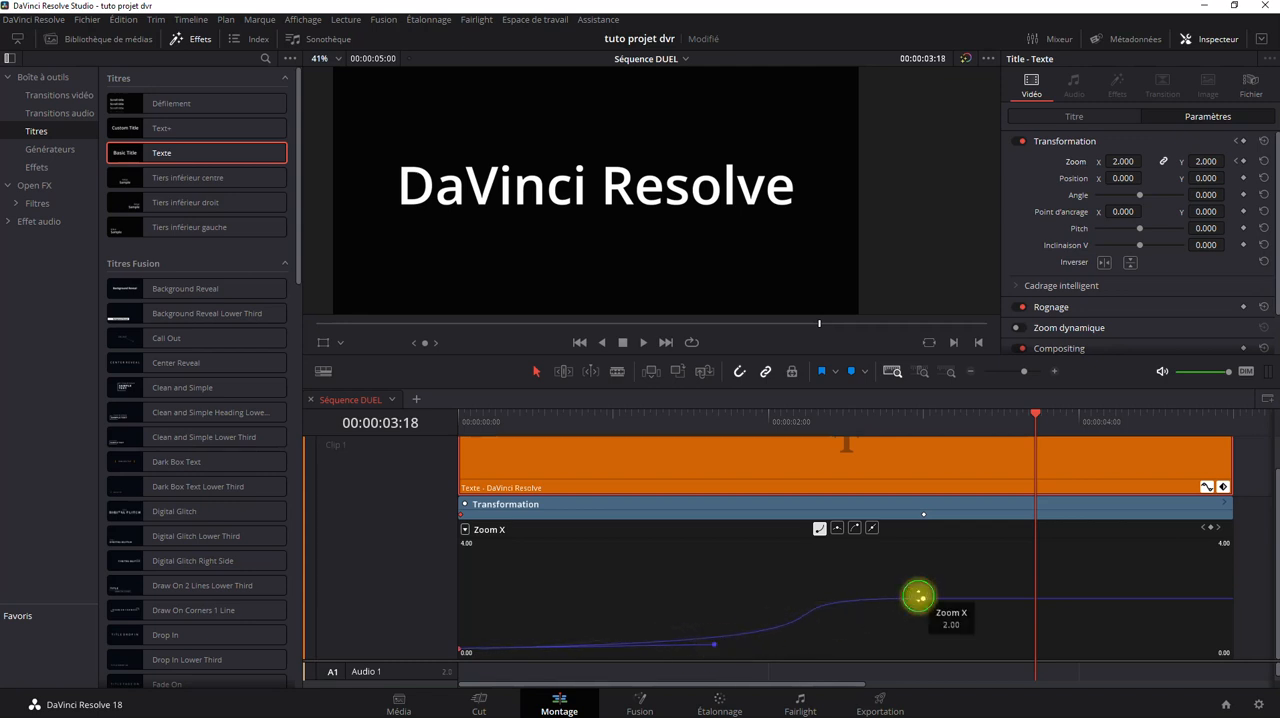
Extend the Bézier handle of the Zoom X keyframe at 00:00:03:00 back along the timeline and play the animation from the clip's start.
left_click(920, 598)
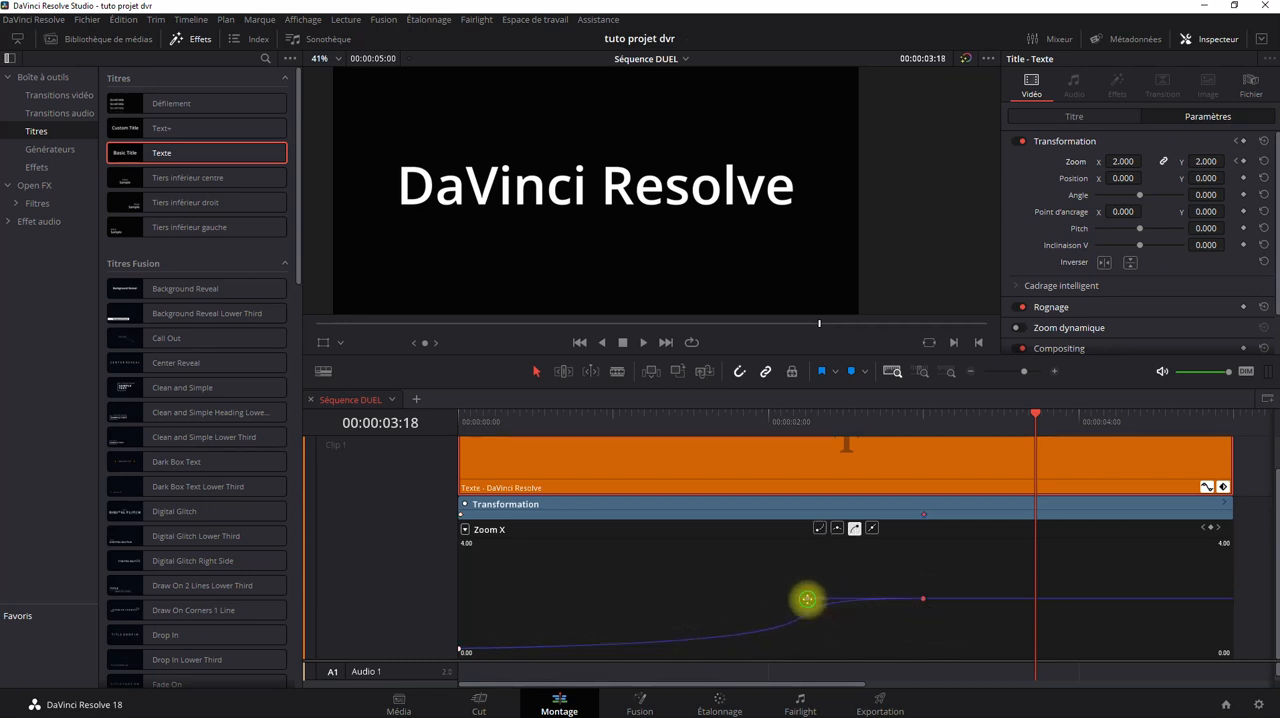
left_click_drag(807, 599, 720, 603)
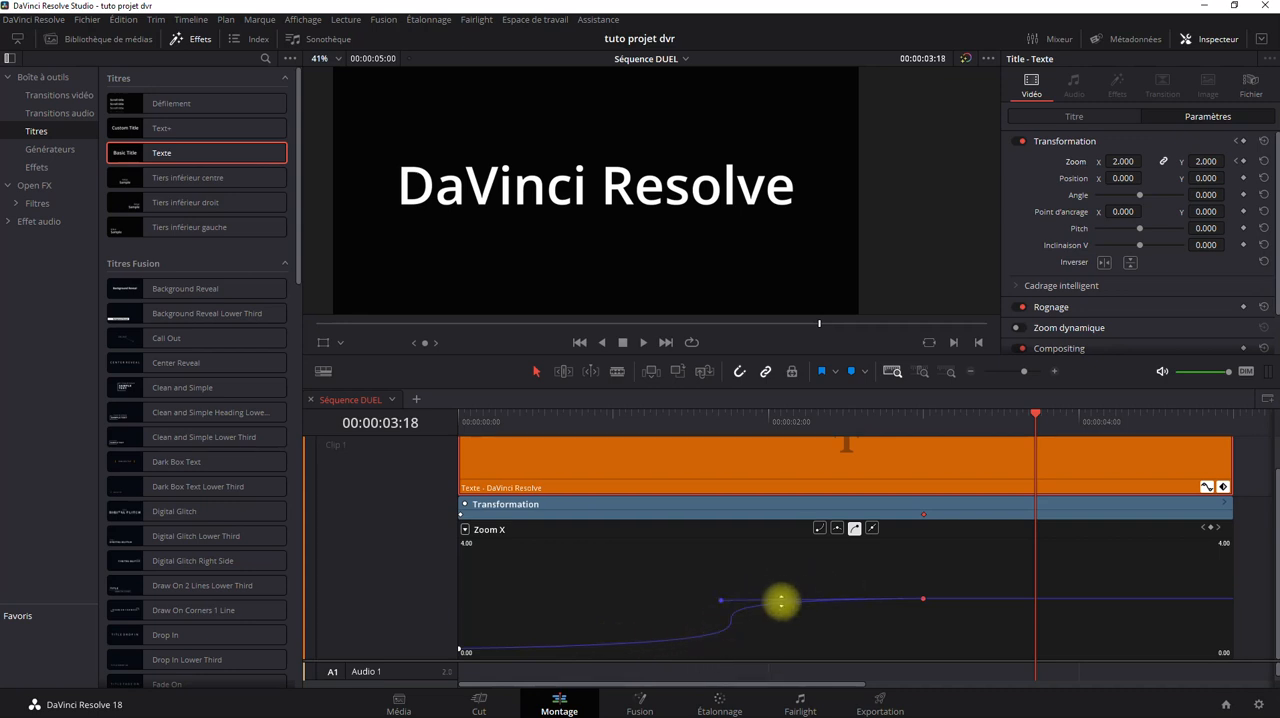
left_click(581, 343)
left_click(643, 343)
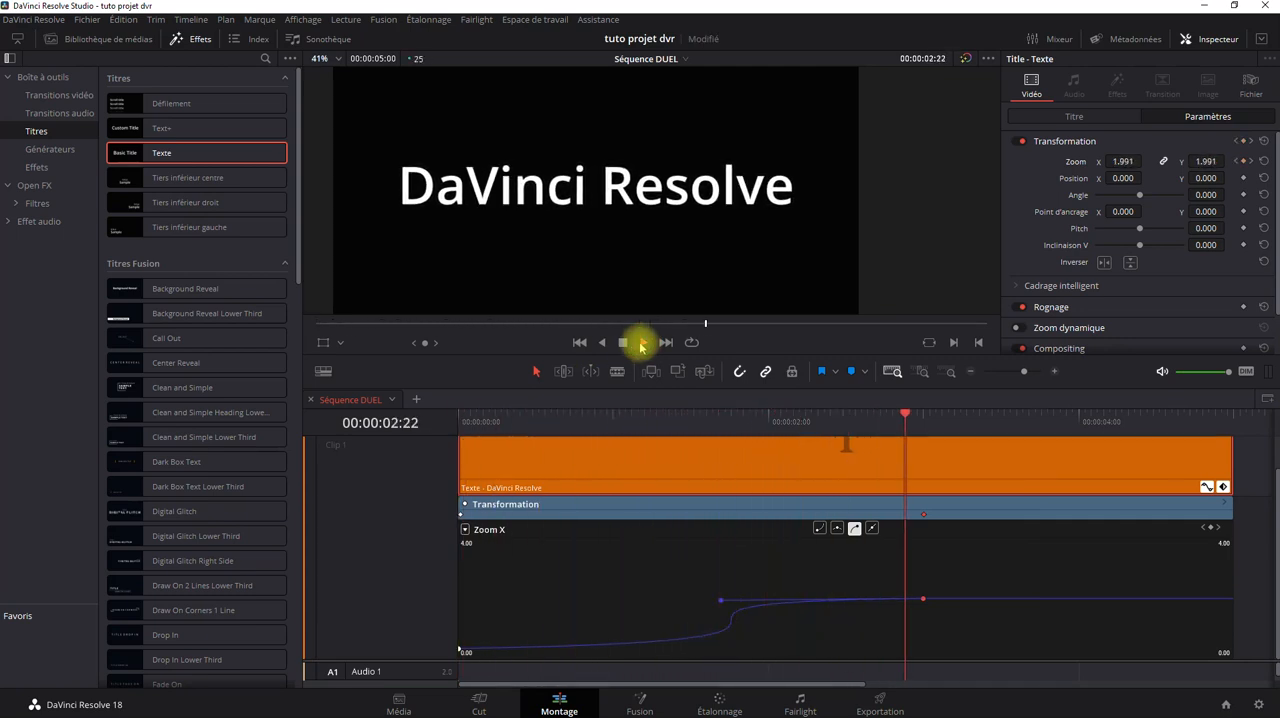
left_click(621, 343)
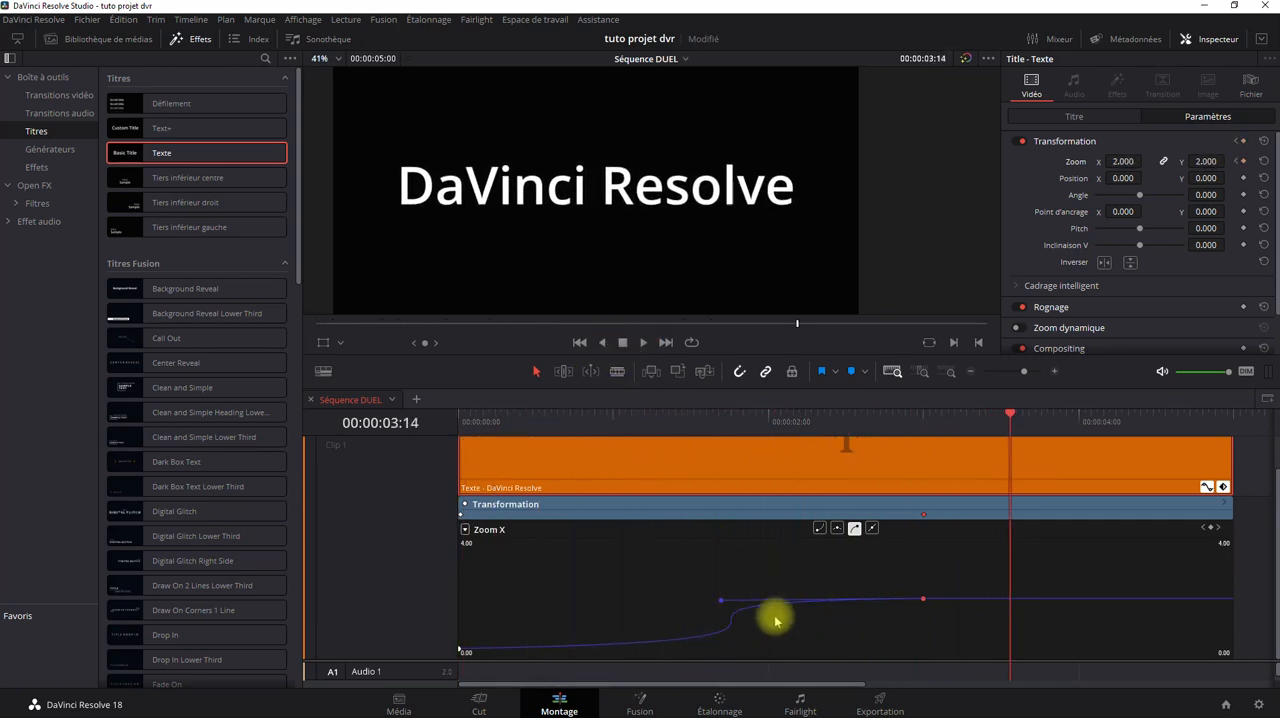
Undo the Bézier handle adjustments and make both Zoom X keyframes linear.
key("ctrl+z")
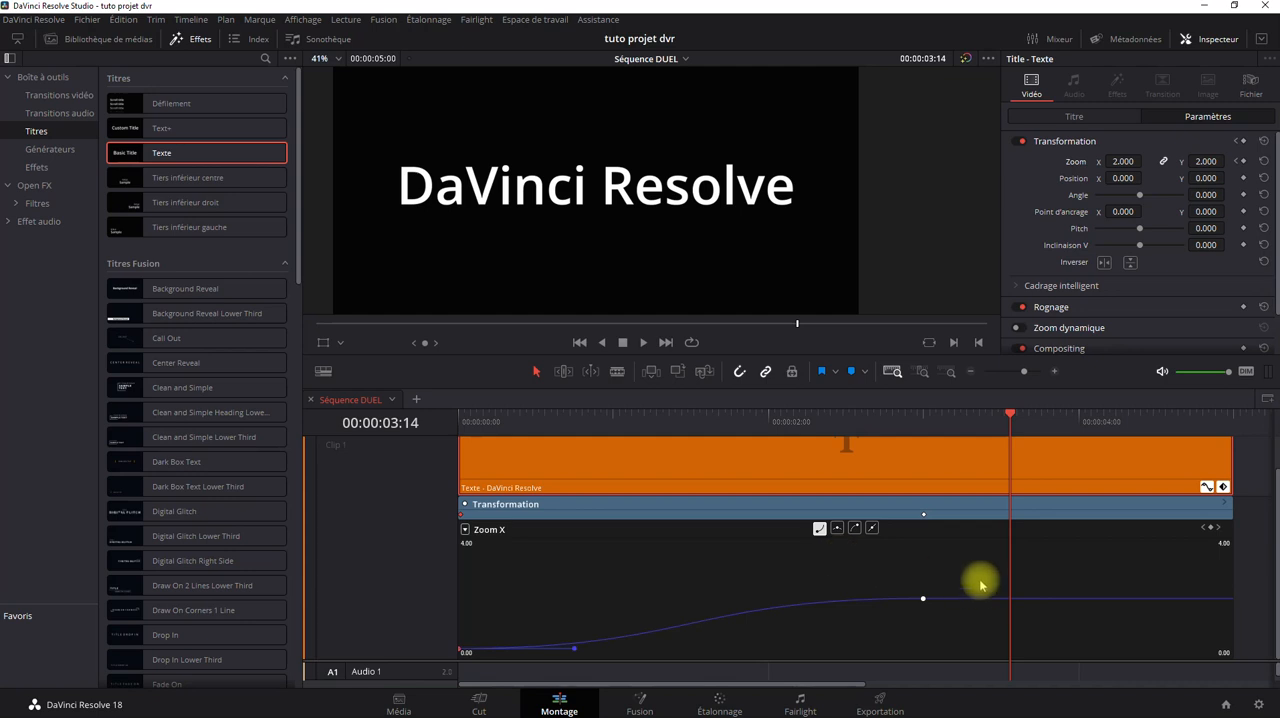
left_click_drag(977, 580, 443, 671)
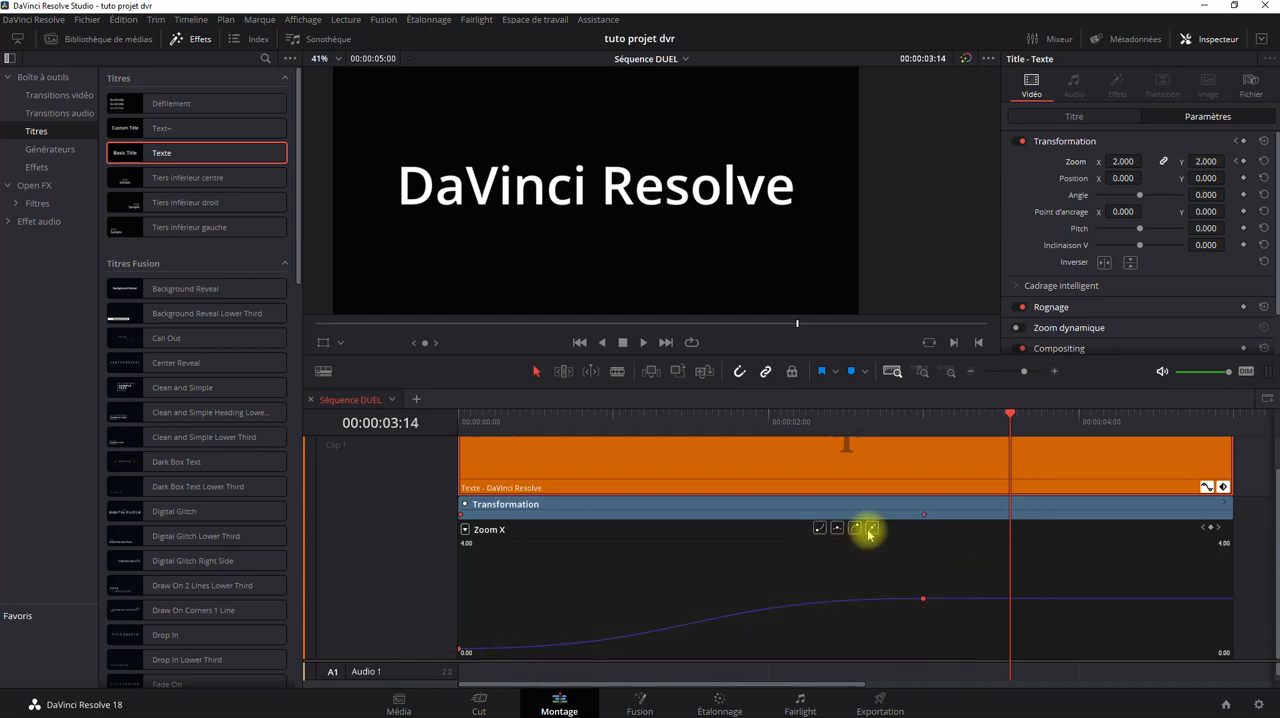
left_click(868, 530)
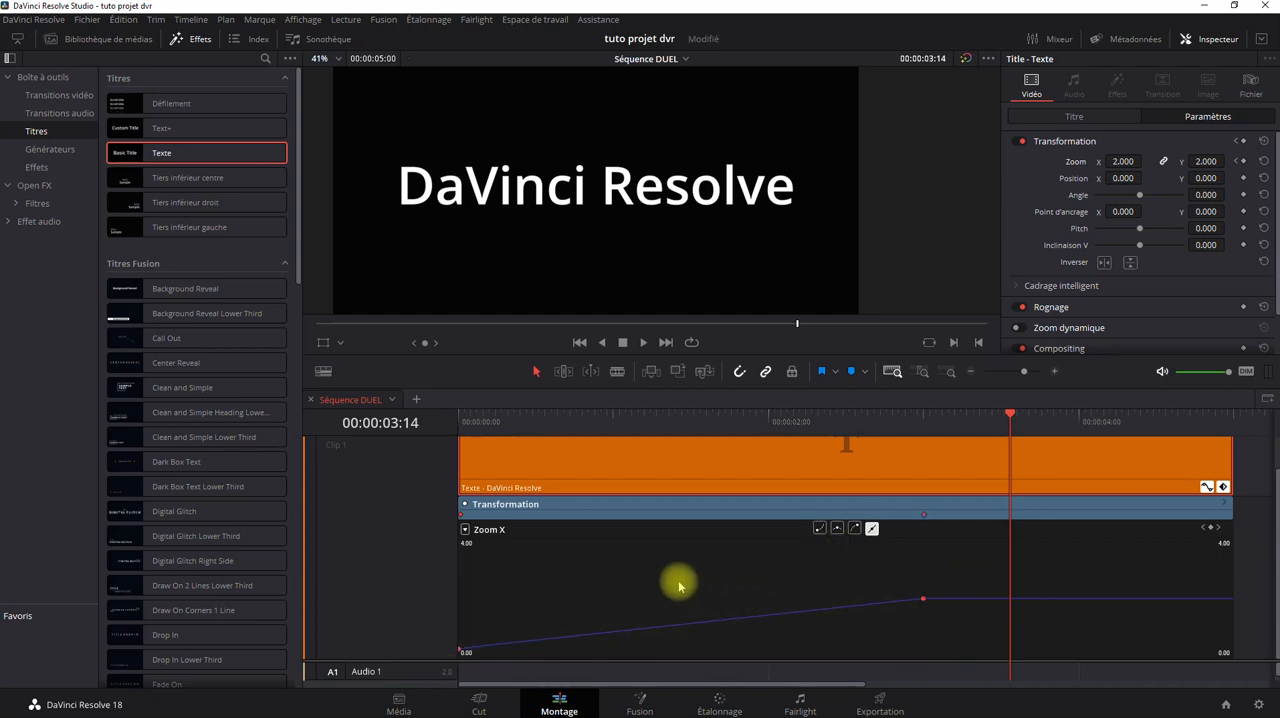
Add a zoom keyframe of 2.080 at 00:00:01:00 and a much smaller zoom keyframe at 00:00:02:01.
left_click(614, 414)
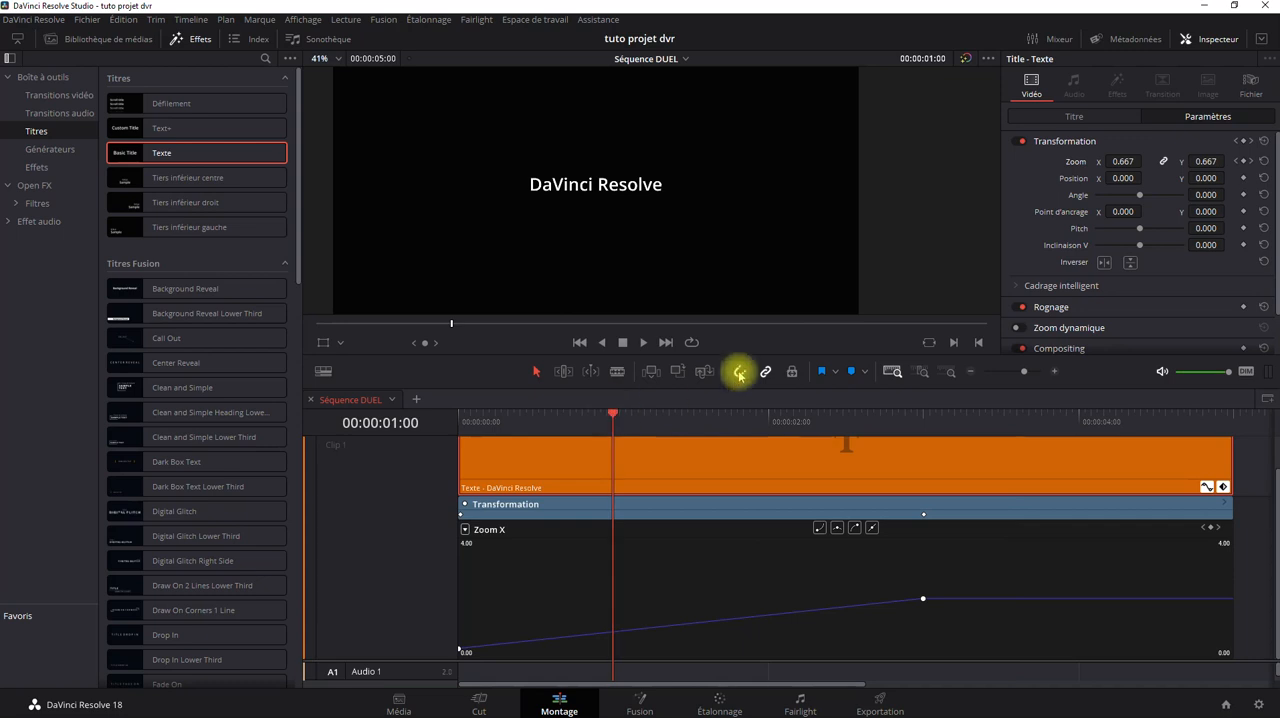
left_click_drag(1123, 161, 1206, 149)
left_click(773, 421)
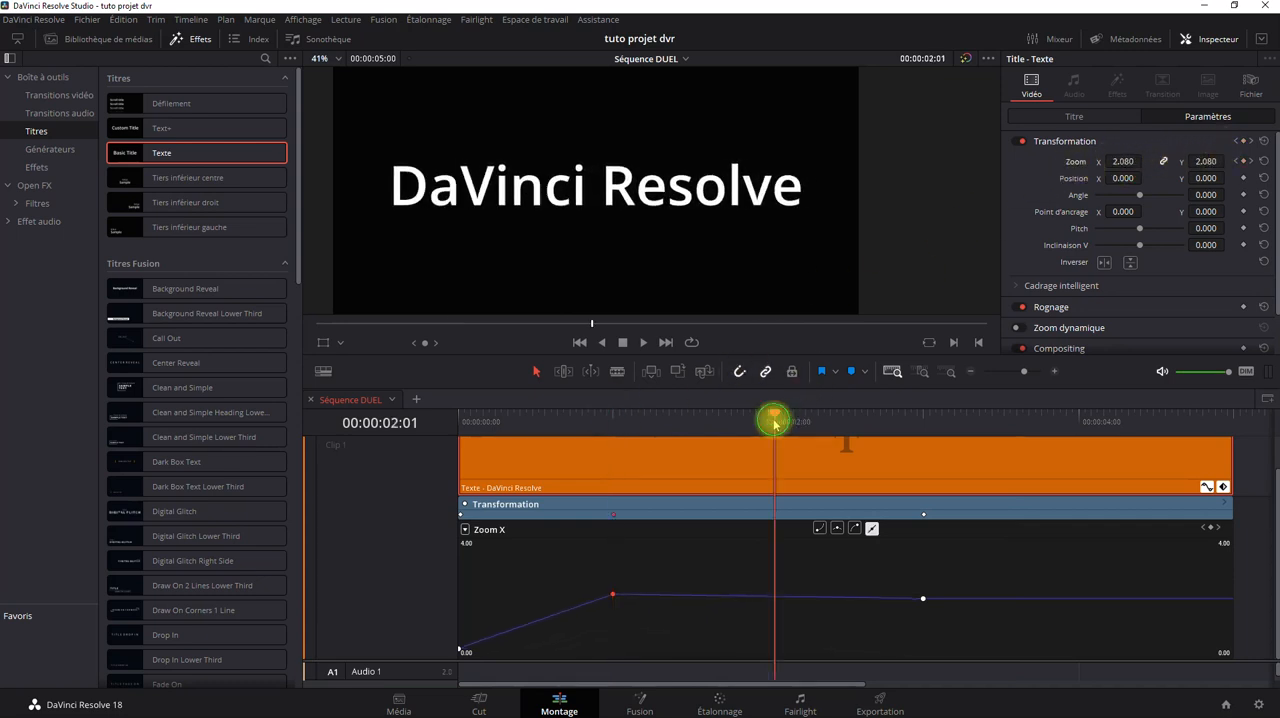
left_click_drag(1194, 157, 1077, 162)
Add a zoom keyframe of 0.040 at about 00:00:04:00 and another of 2.080 at 00:00:04:22.
left_click(1068, 421)
left_click_drag(1068, 421, 1077, 418)
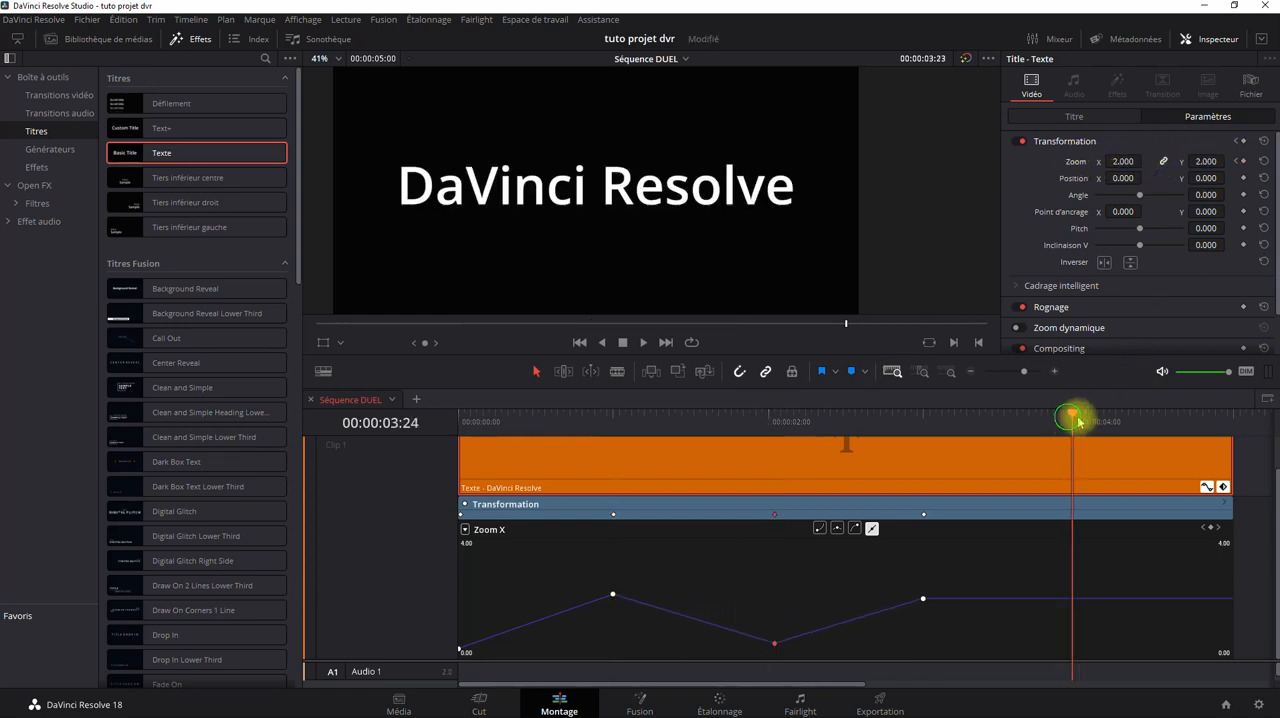
left_click_drag(1117, 163, 986, 177)
left_click(1215, 421)
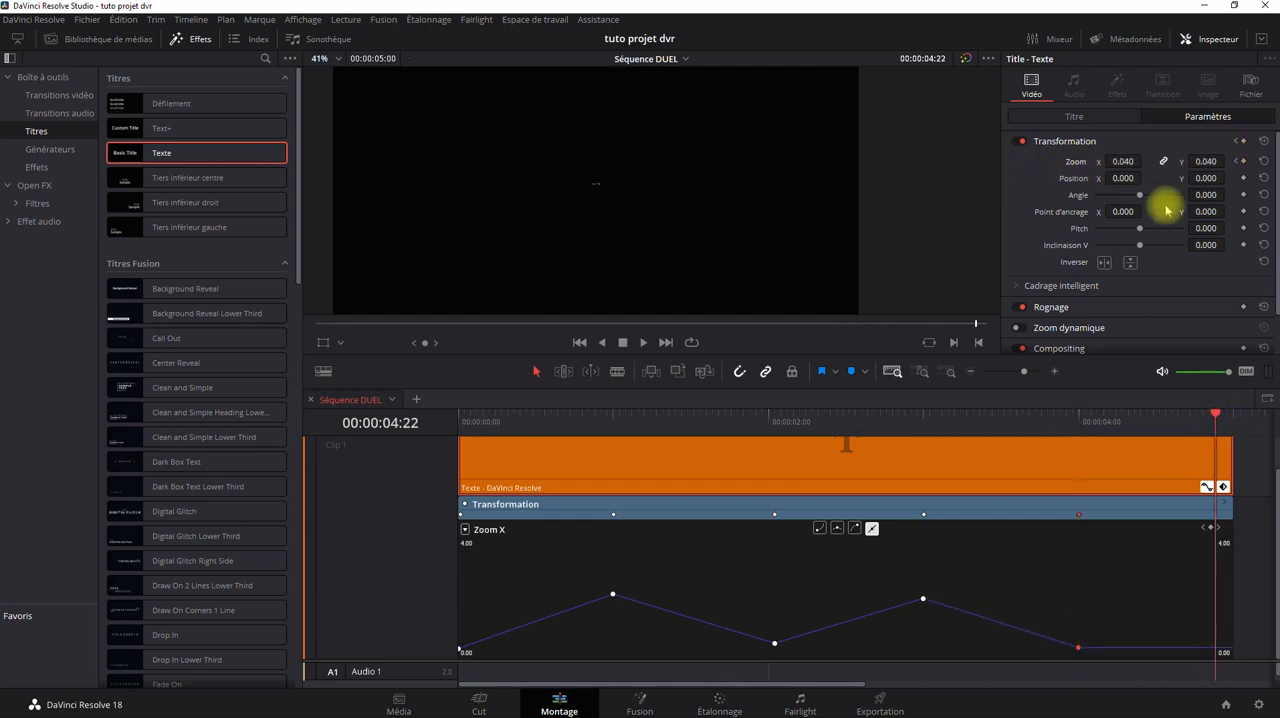
left_click_drag(1123, 162, 1248, 147)
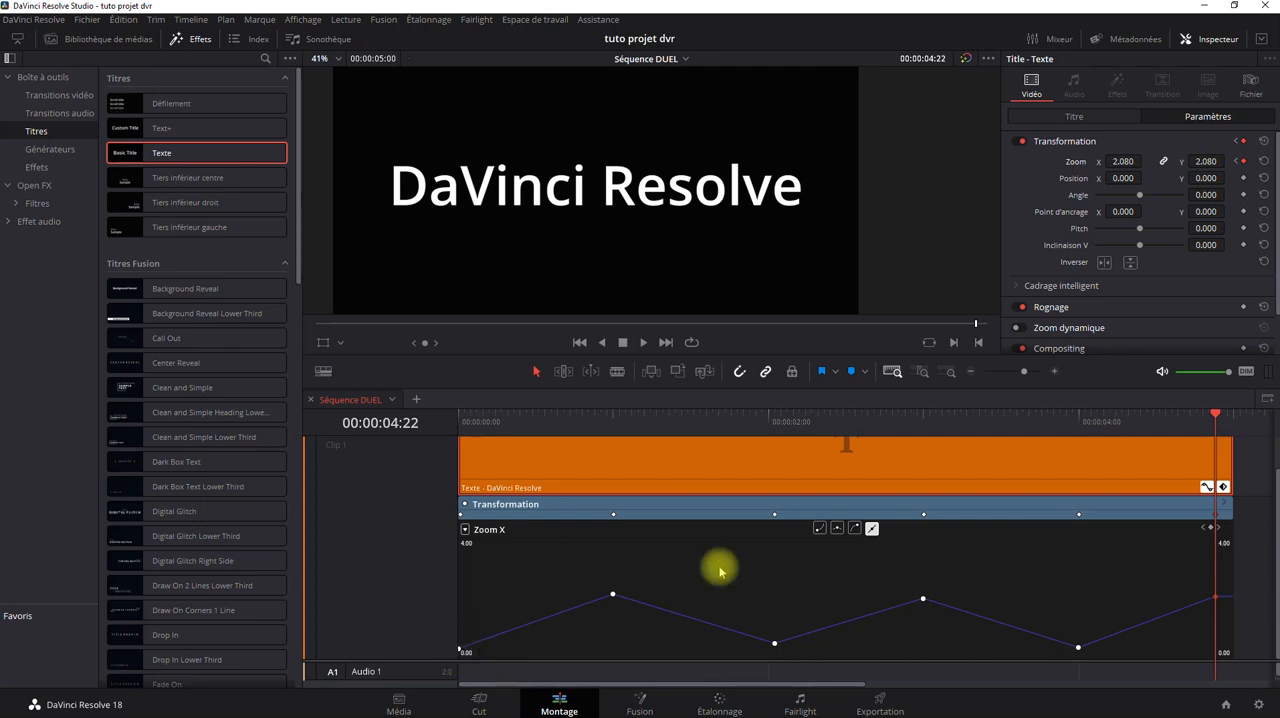
Select all six Zoom X keyframes and apply a curve that is smooth on both sides.
left_click(610, 594)
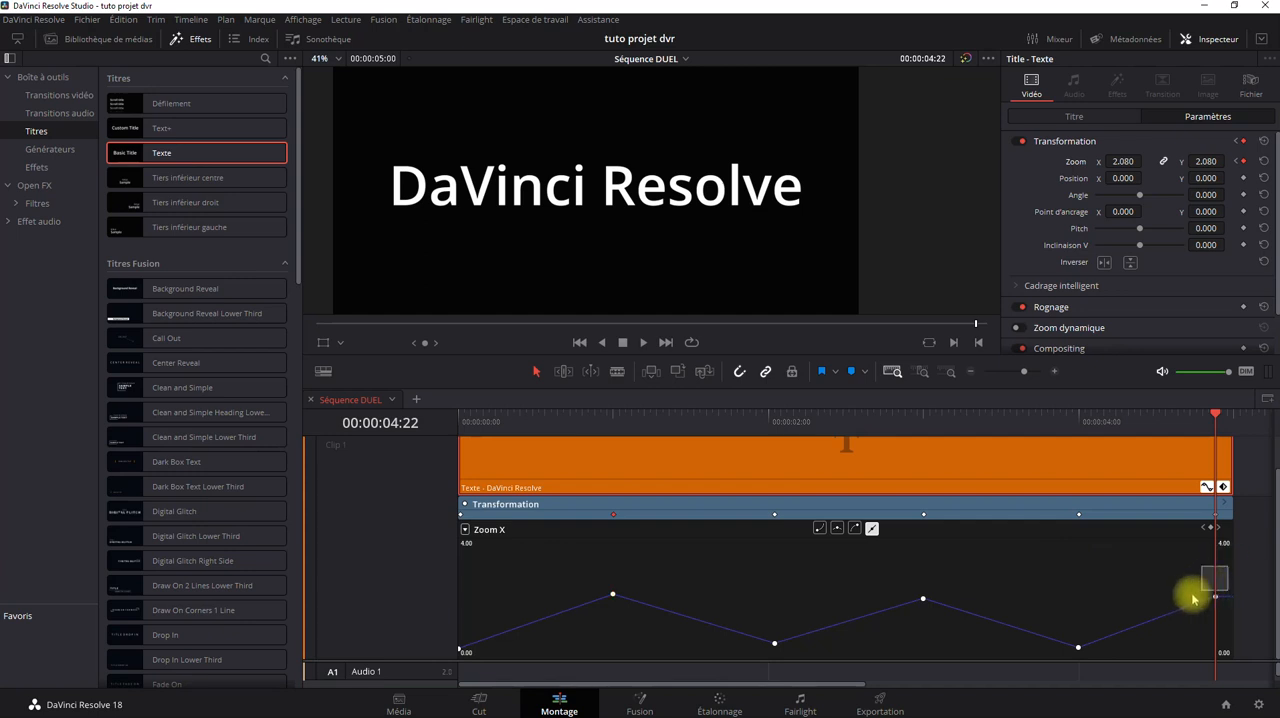
left_click_drag(1193, 598, 436, 659)
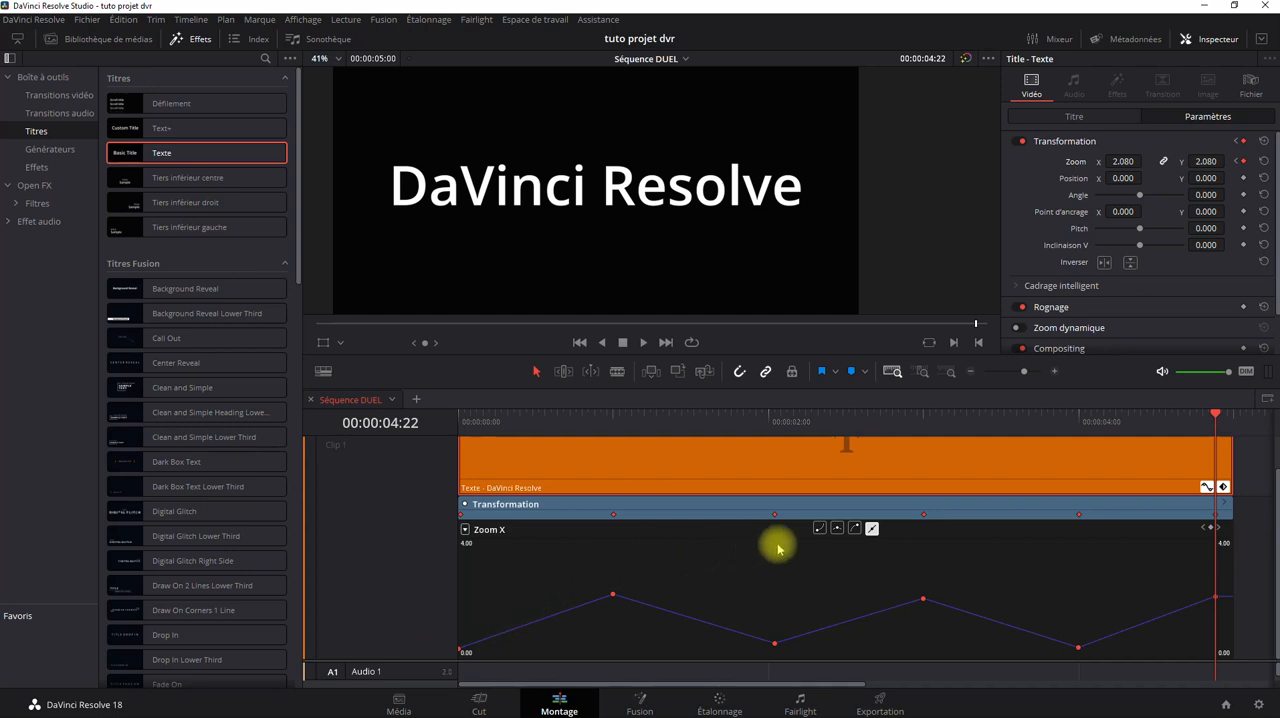
left_click(837, 529)
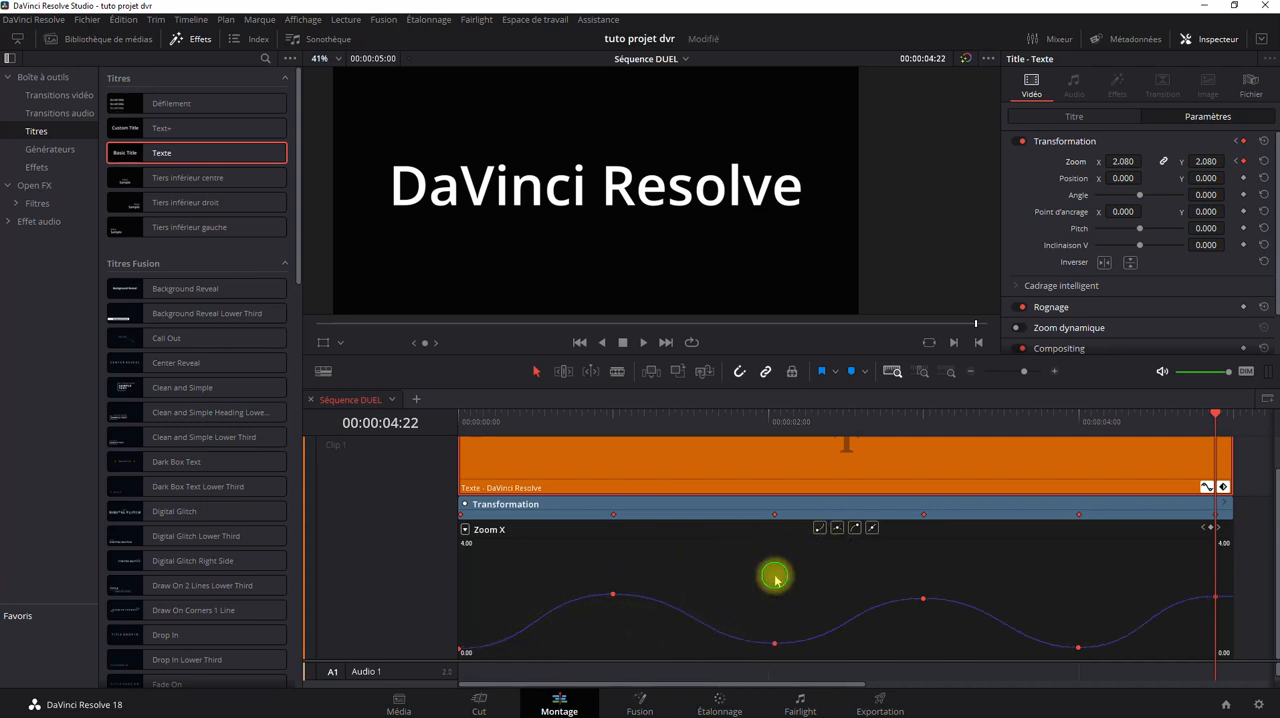
Shorten the Bézier handles of the Zoom X keyframe at 00:00:01:00, keeping them almost horizontal.
left_click(612, 594)
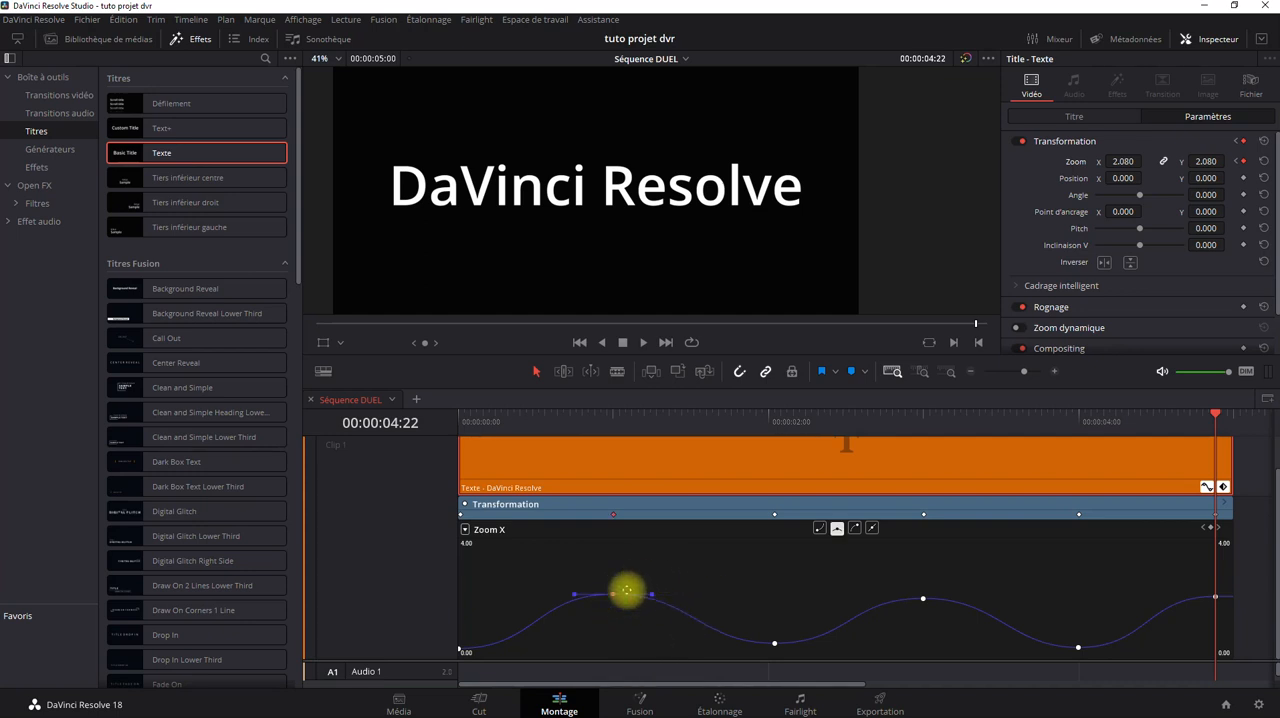
left_click(688, 563)
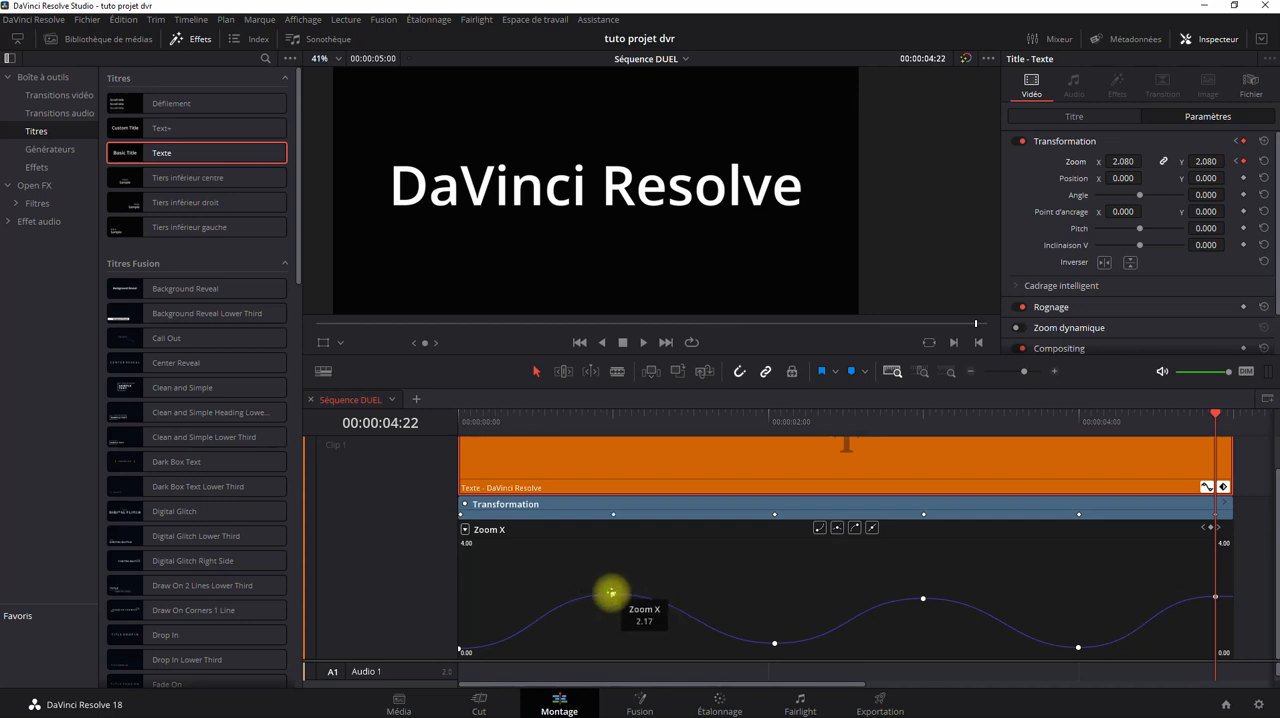
left_click(611, 594)
mouse_move(575, 595)
left_mouse_down()
mouse_move(523, 586)
mouse_move(583, 603)
mouse_move(583, 588)
left_mouse_up()
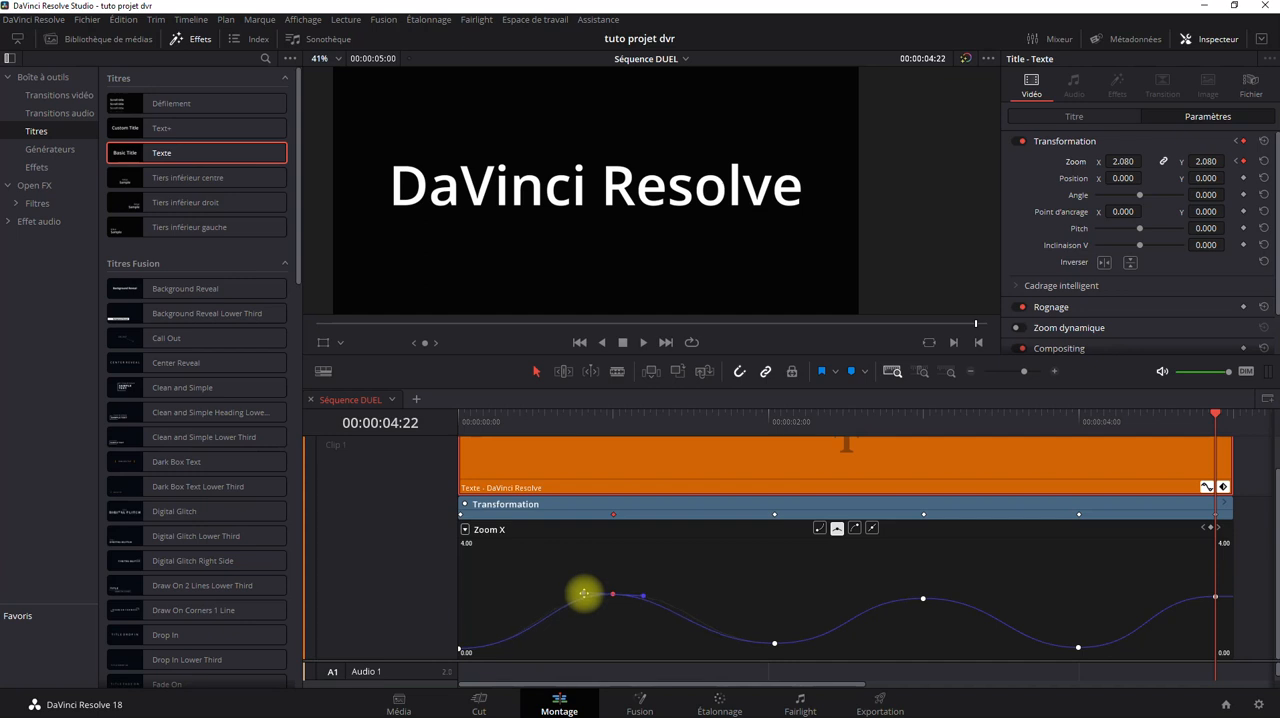
mouse_move(585, 595)
left_mouse_down()
mouse_move(543, 595)
mouse_move(517, 558)
mouse_move(512, 581)
mouse_move(571, 600)
mouse_move(591, 590)
left_mouse_up()
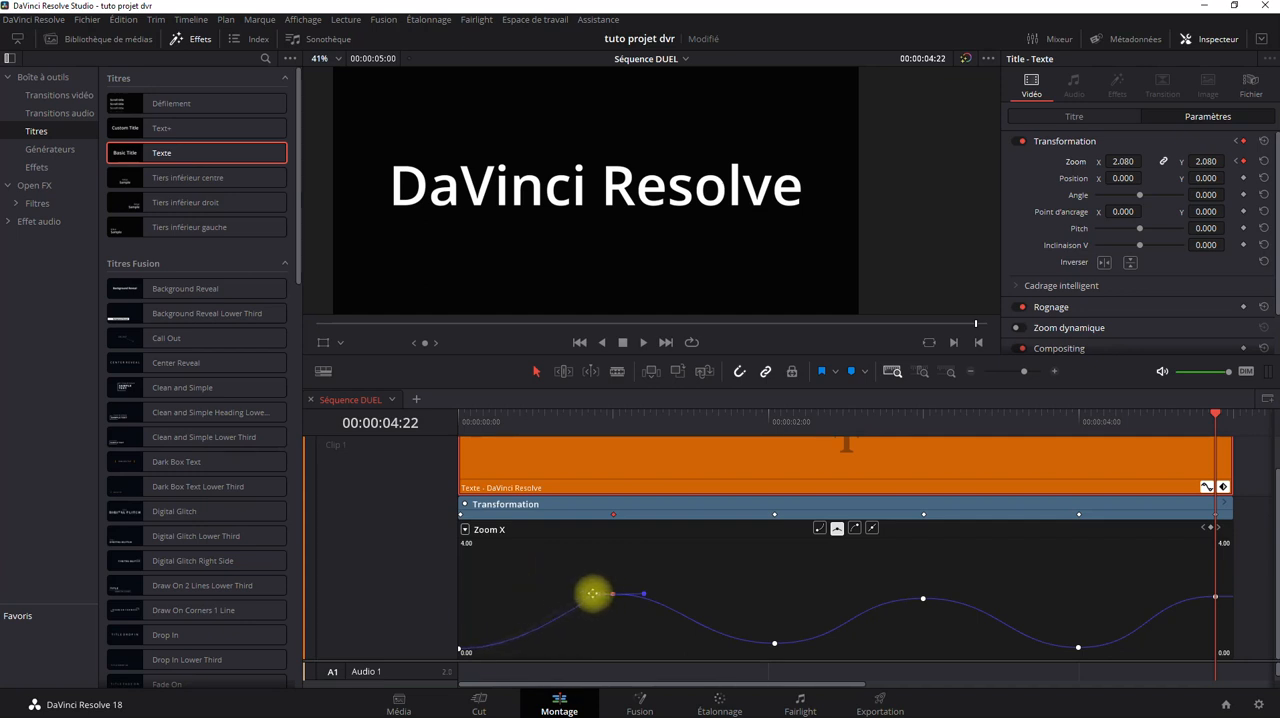
Play the smoothed zoom in and out animation from the clip's start and return to the beginning.
left_click(580, 342)
left_click(644, 342)
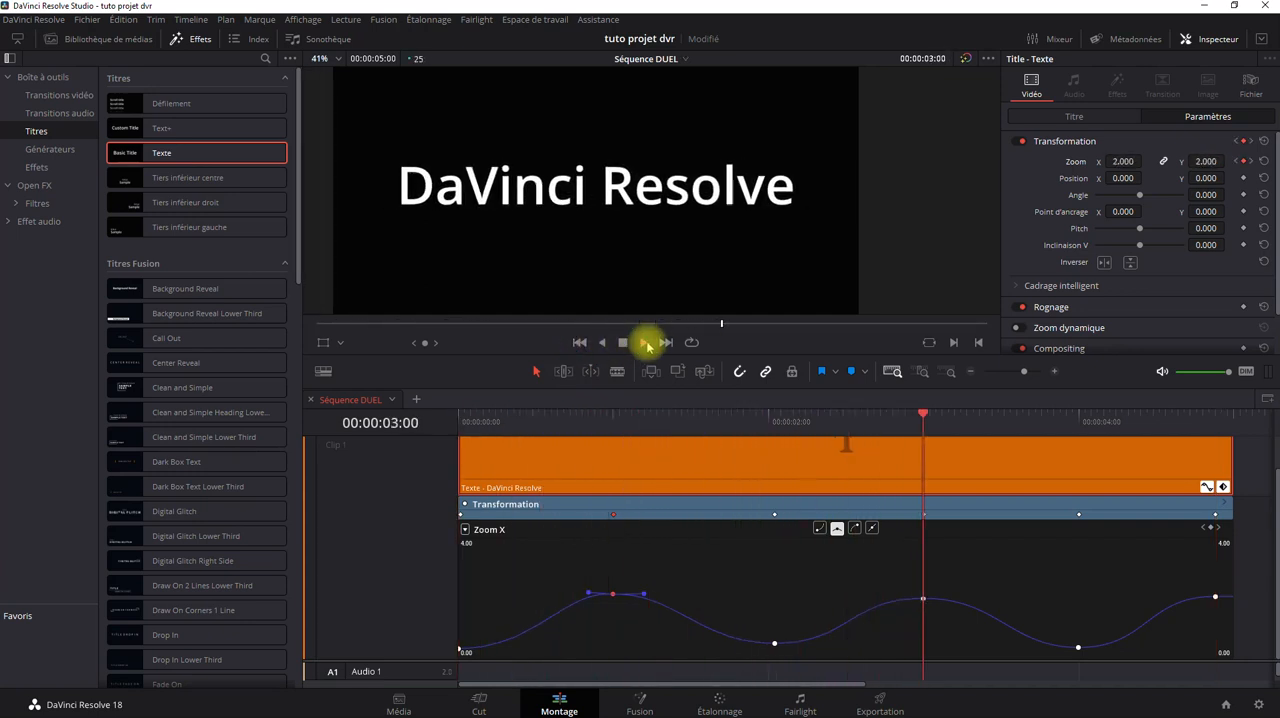
left_click(621, 343)
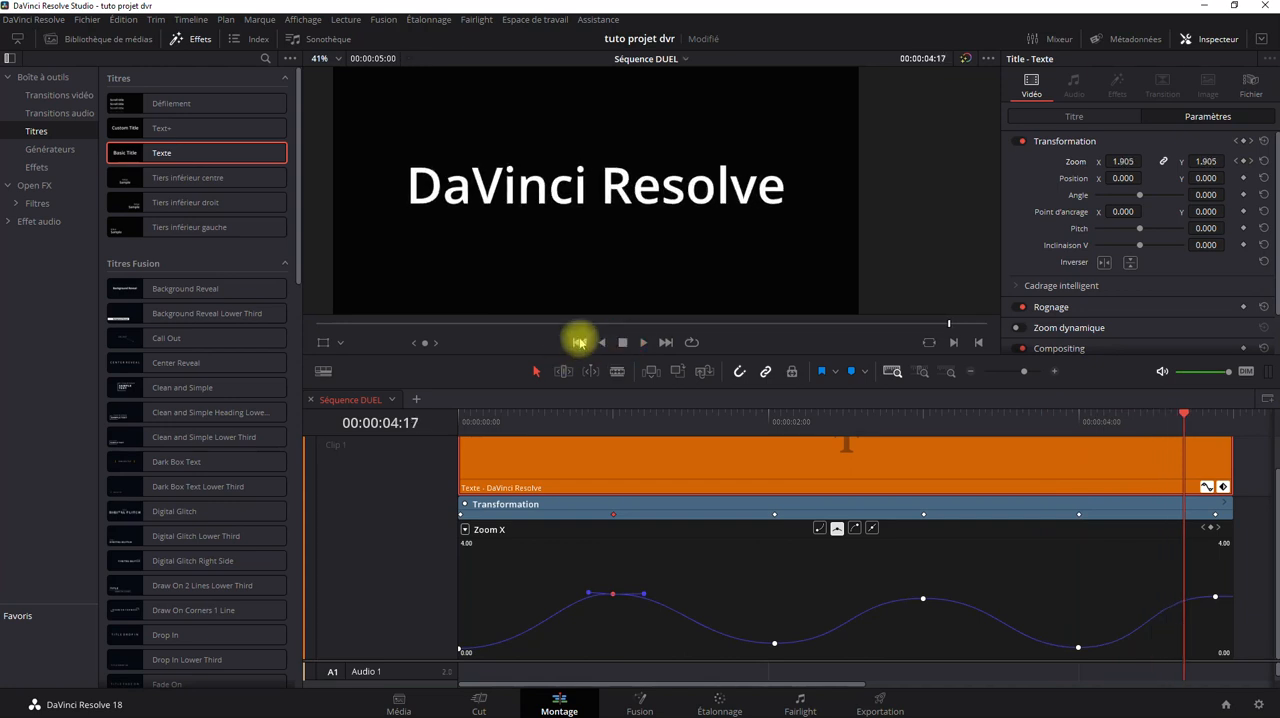
left_click(579, 343)
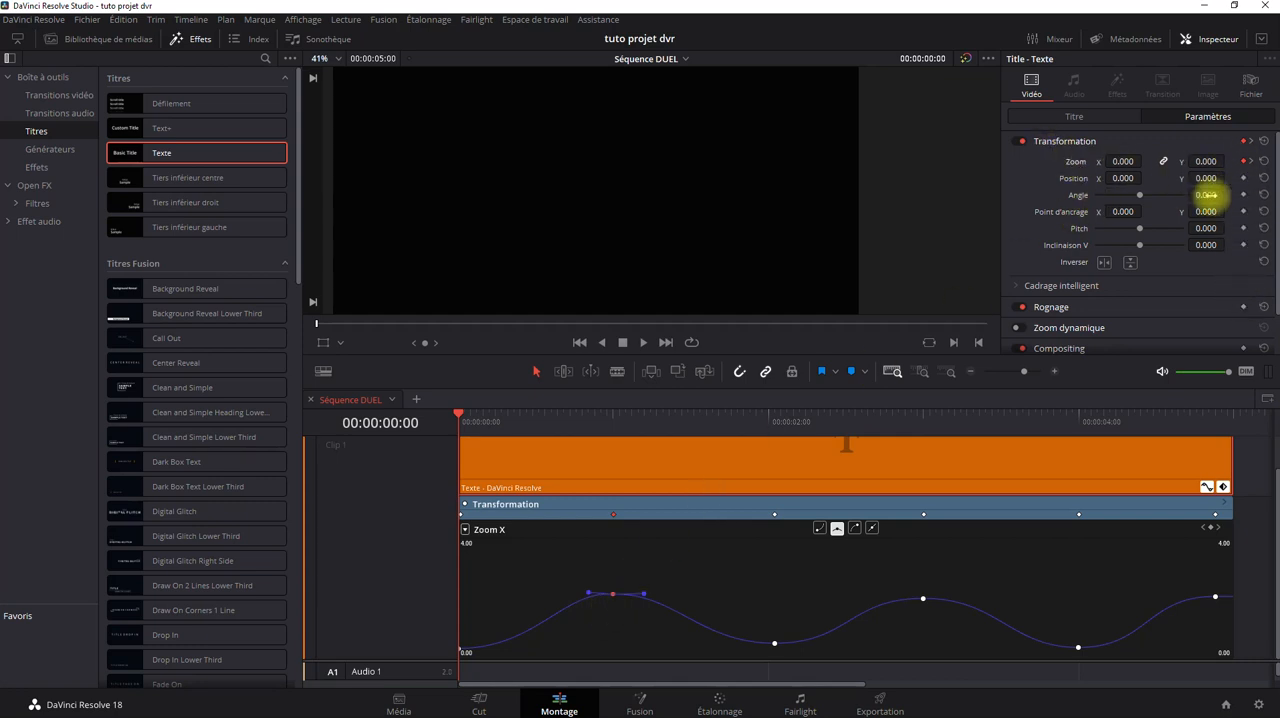
Select all Zoom X keyframes, make them linear and delete them.
left_click_drag(1225, 566, 449, 663)
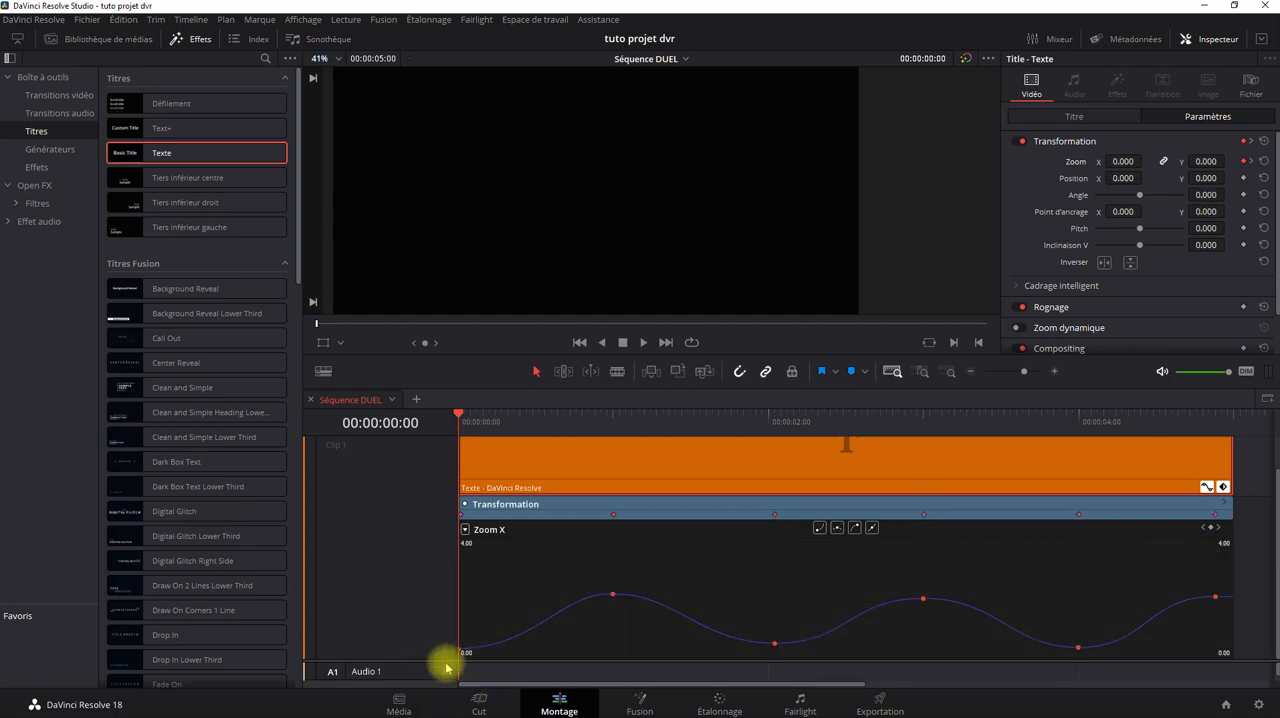
left_click(871, 528)
key("Delete")
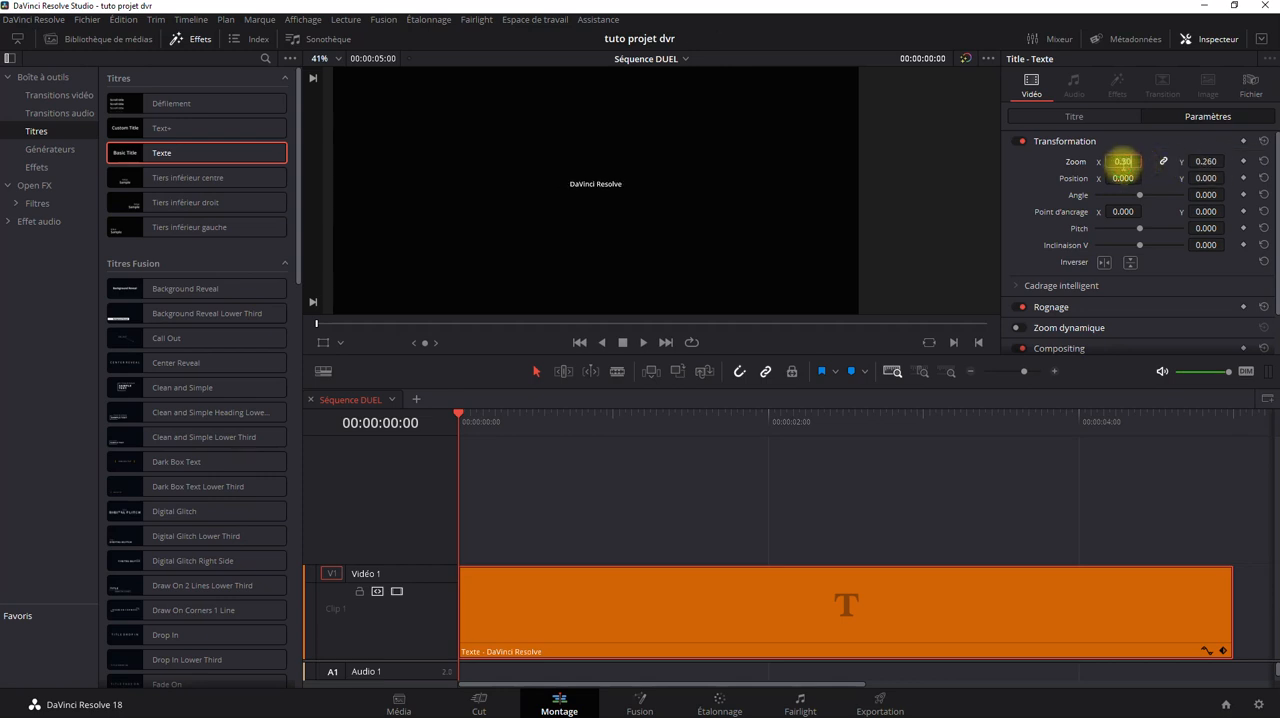
Create linked zoom keyframes with a value of 0.300 at the clip's start and 2.000 at 00:00:03:00.
left_click(1123, 162)
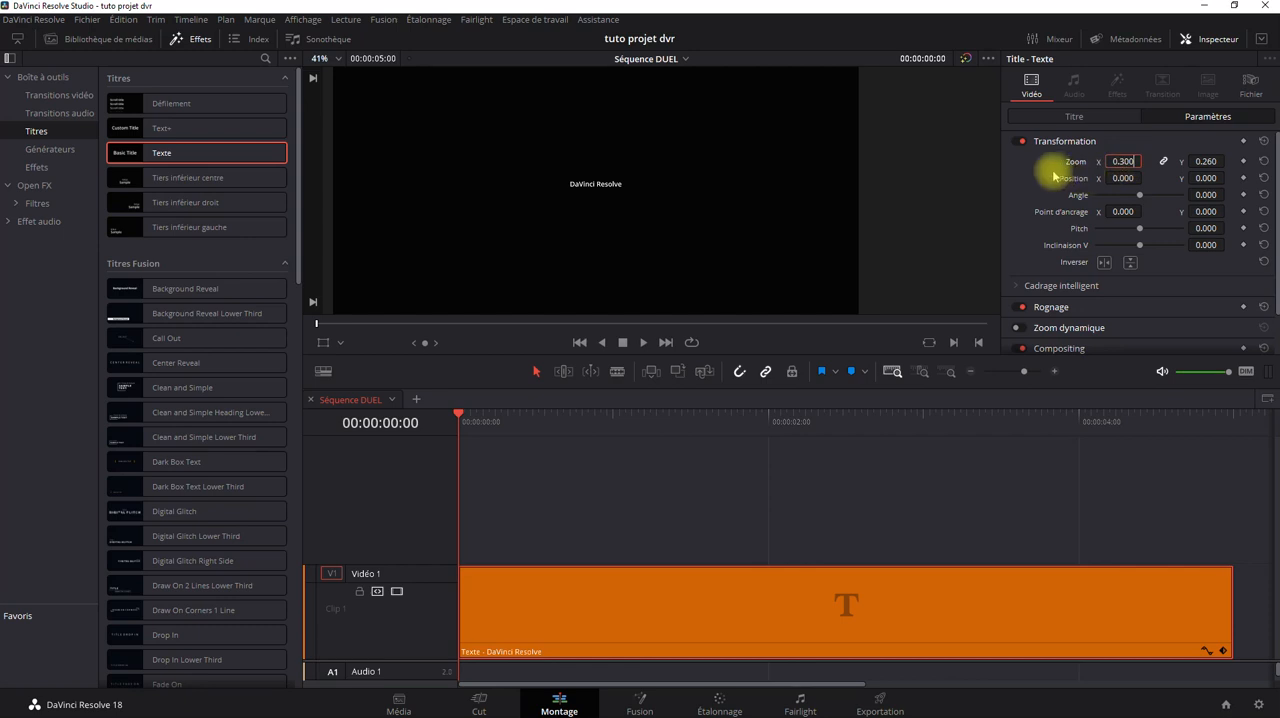
left_click(1243, 162)
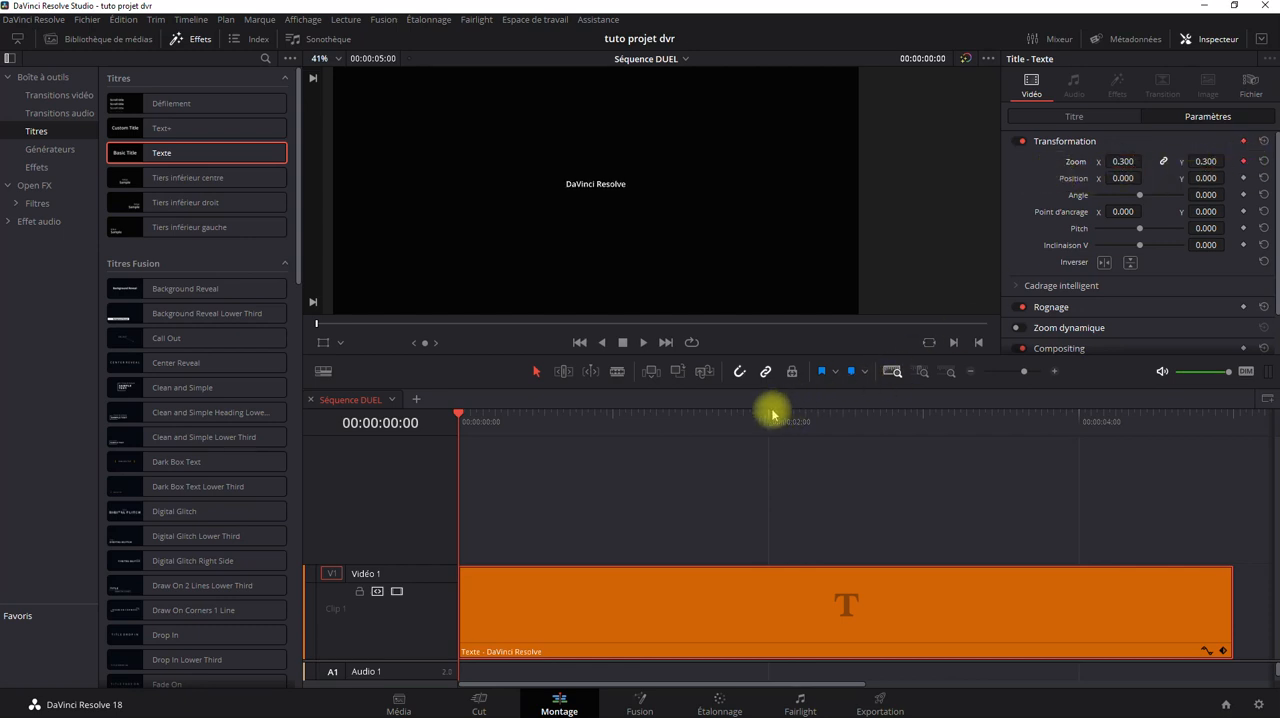
left_click(924, 424)
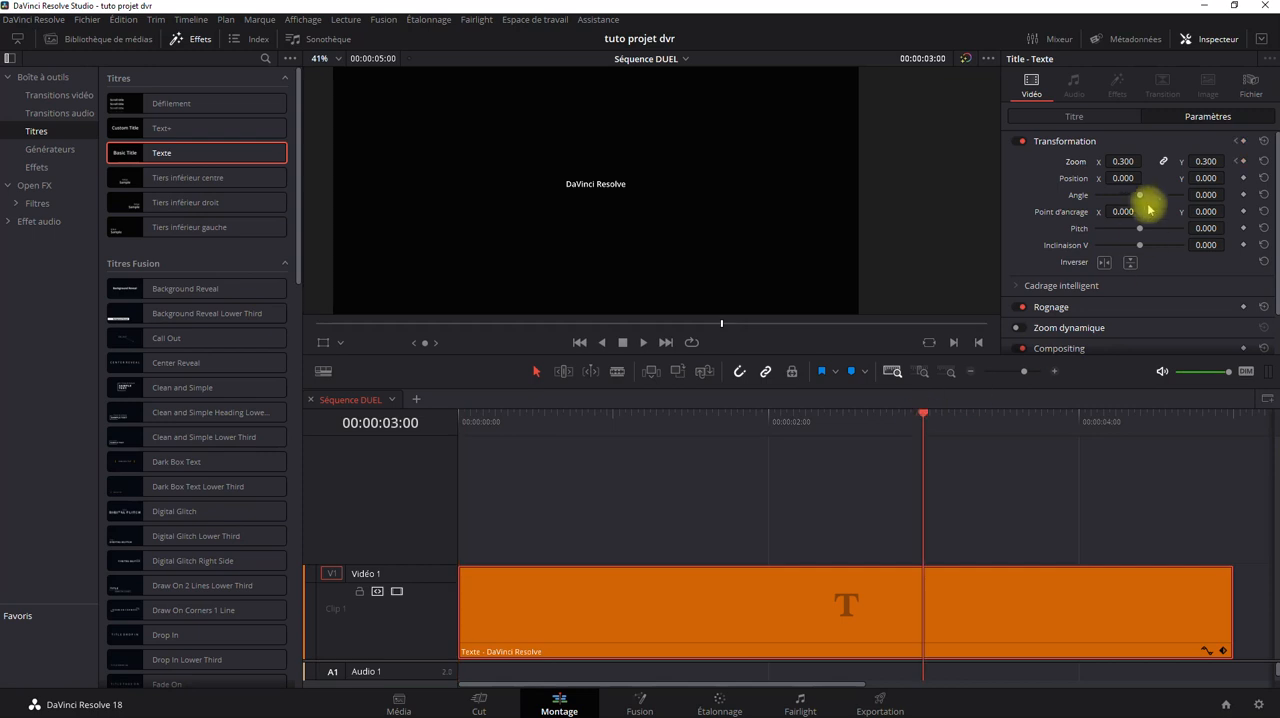
left_click(1121, 161)
type("2")
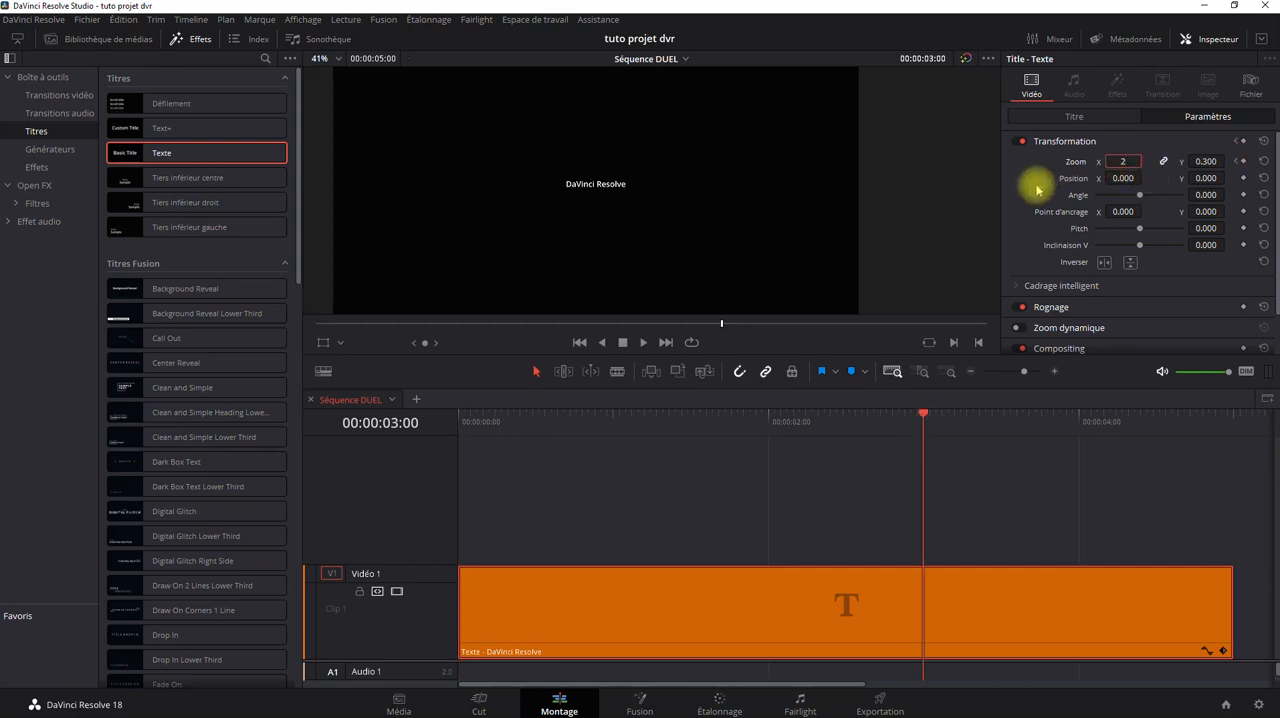
type(".3")
key("Return")
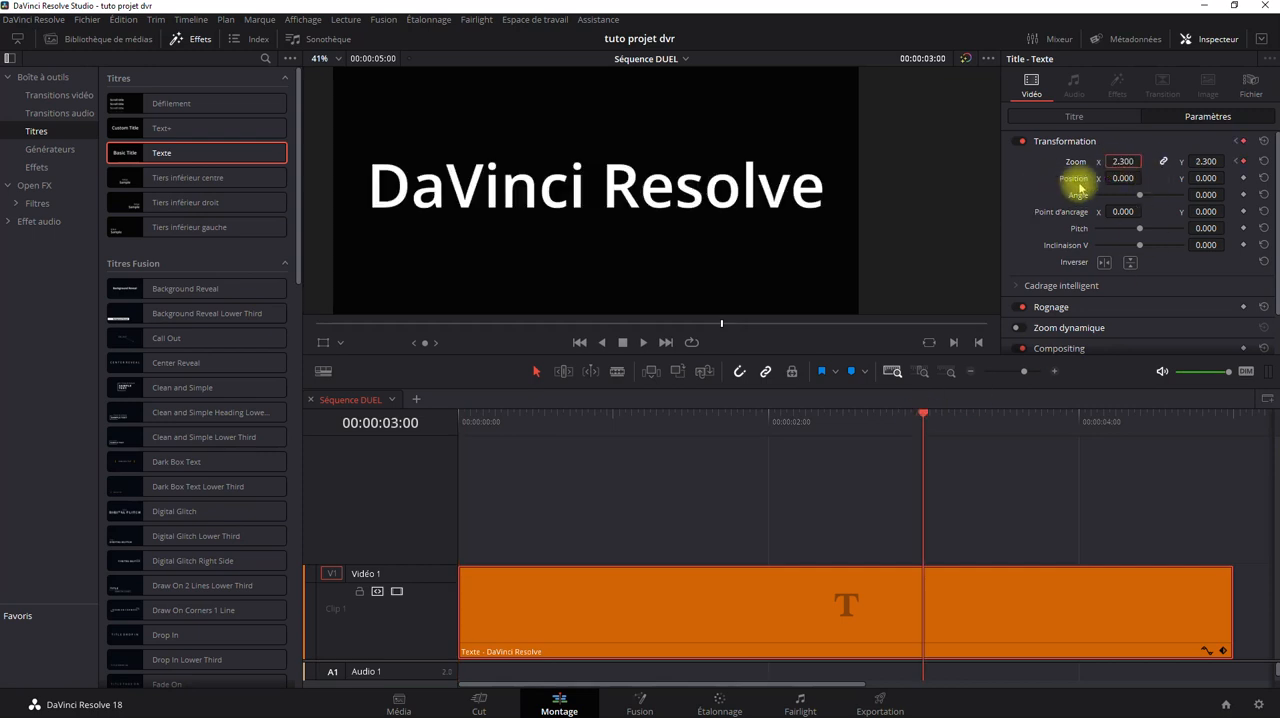
left_click(1103, 170)
type("2")
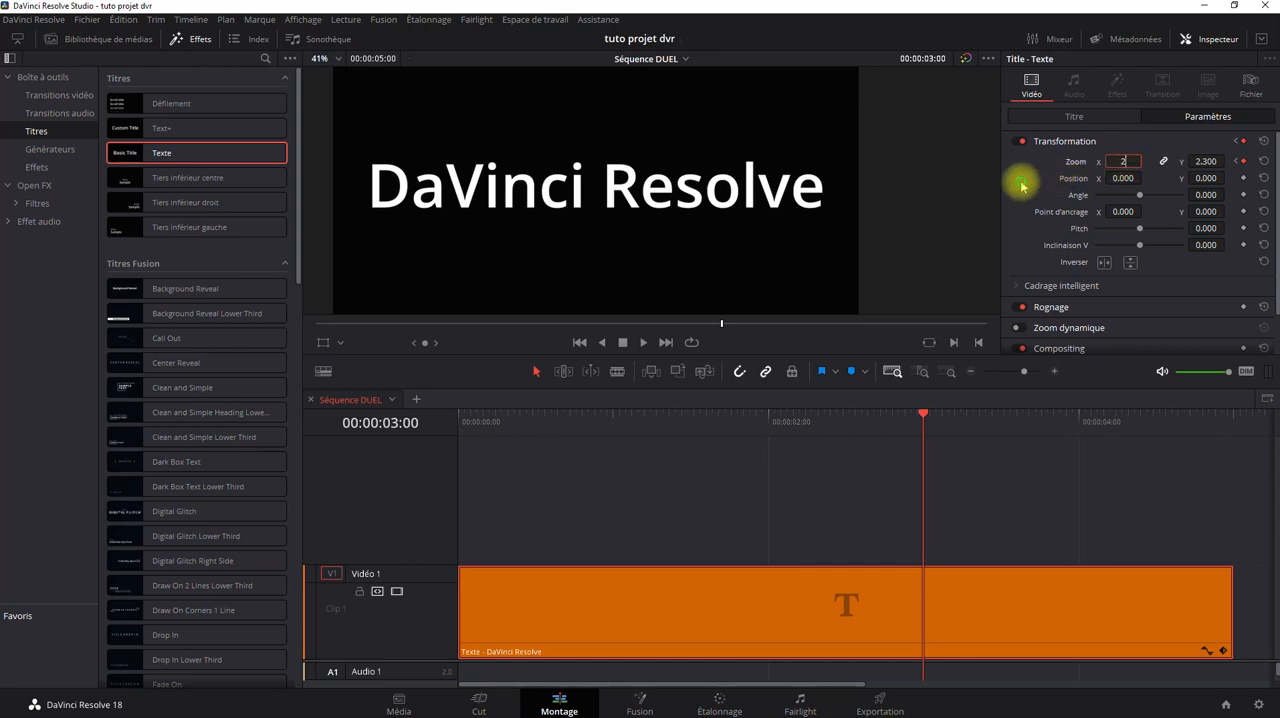
key("Return")
Show the title clip's Transformation keyframe track and its Zoom X curve in the timeline.
left_click(1222, 649)
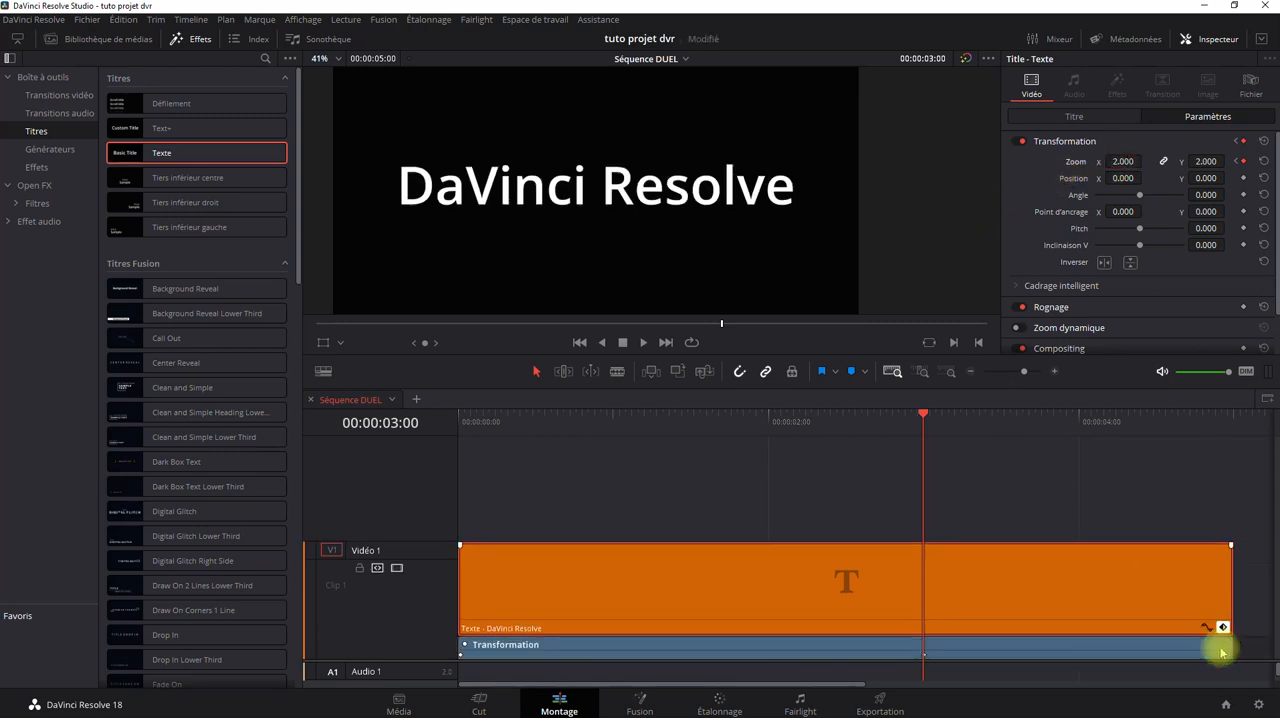
left_click(1207, 630)
scroll(1040, 610, "down", 1)
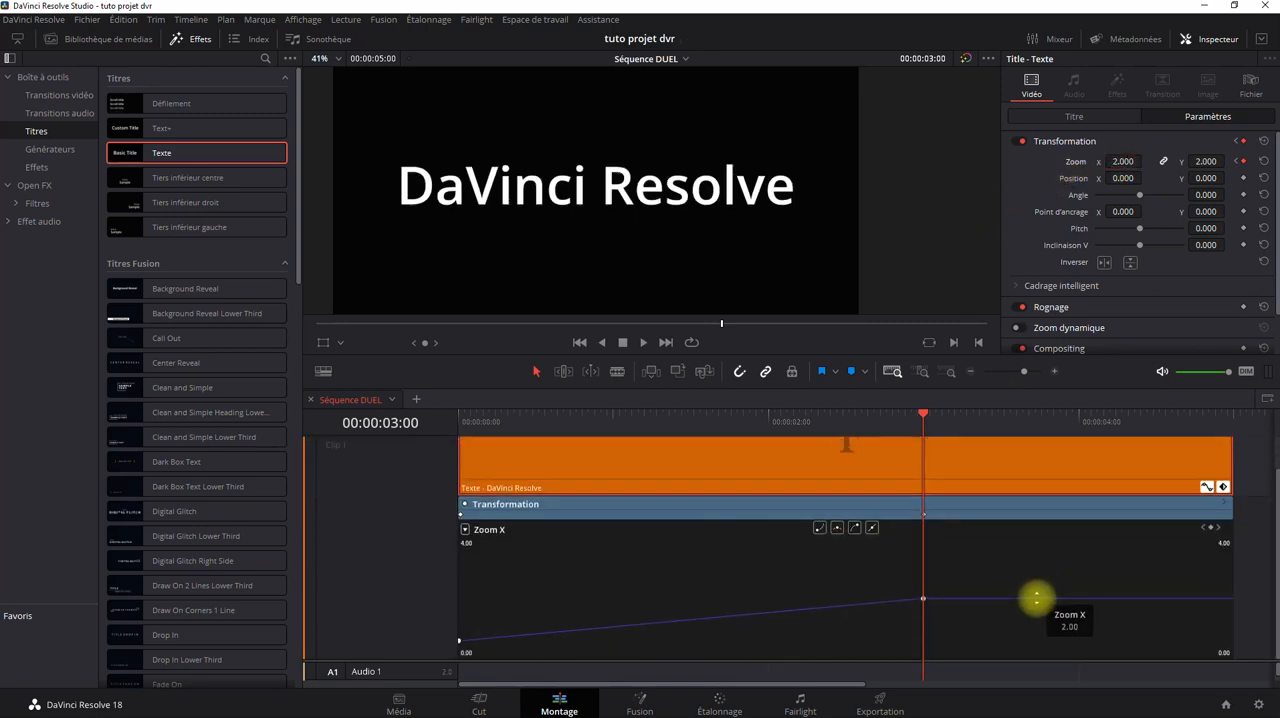
Go back to the clip's start and apply a curve smooth on both sides to both Zoom X keyframes.
left_click_drag(923, 417, 414, 457)
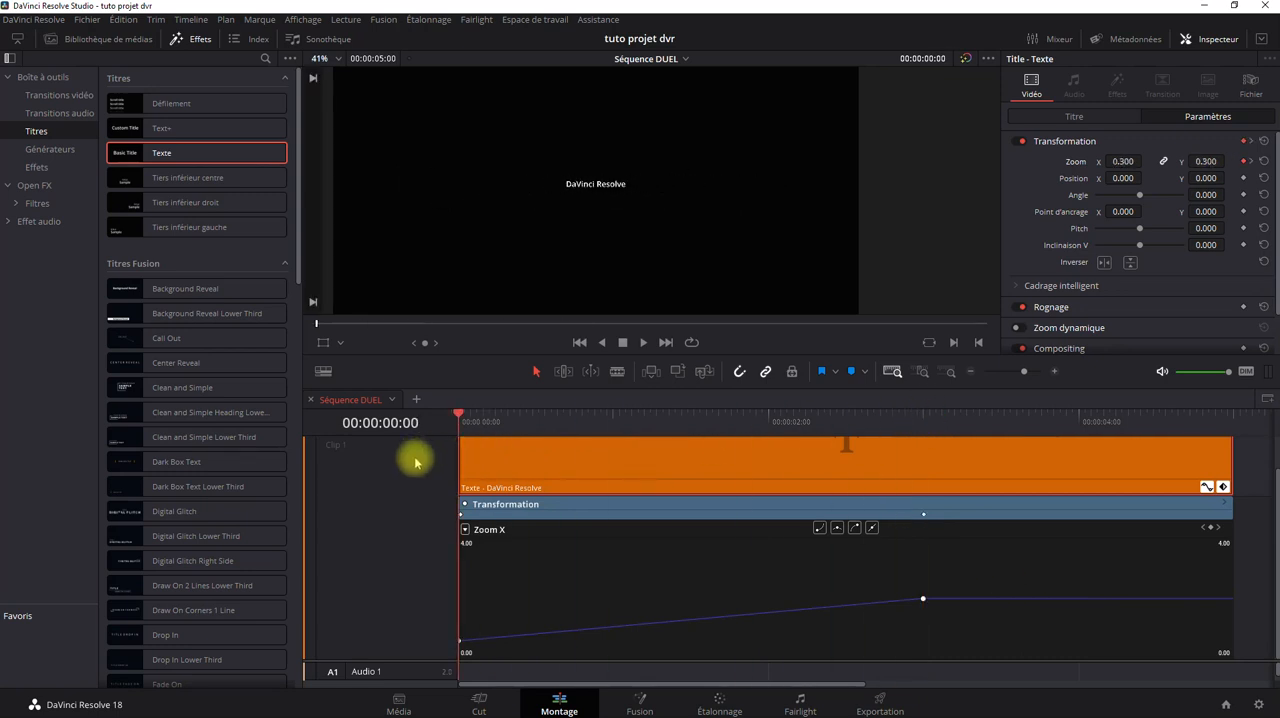
left_click_drag(966, 581, 418, 646)
left_click(836, 528)
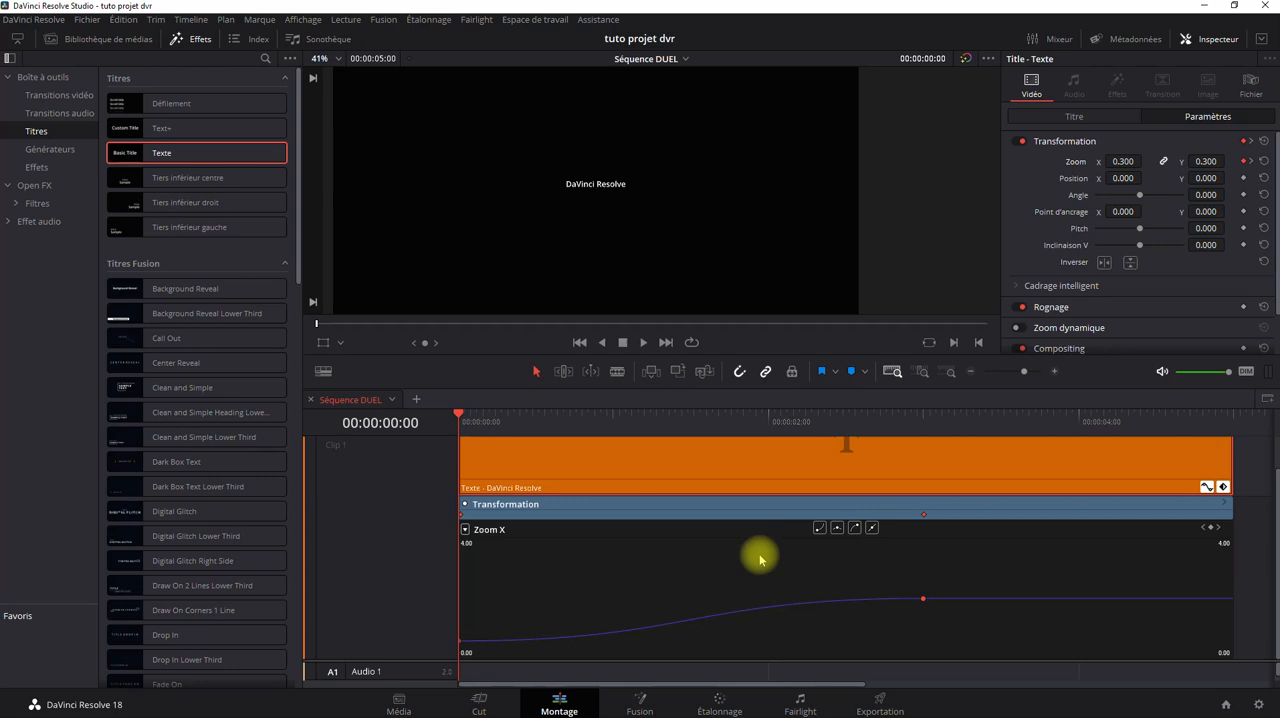
left_click(963, 581)
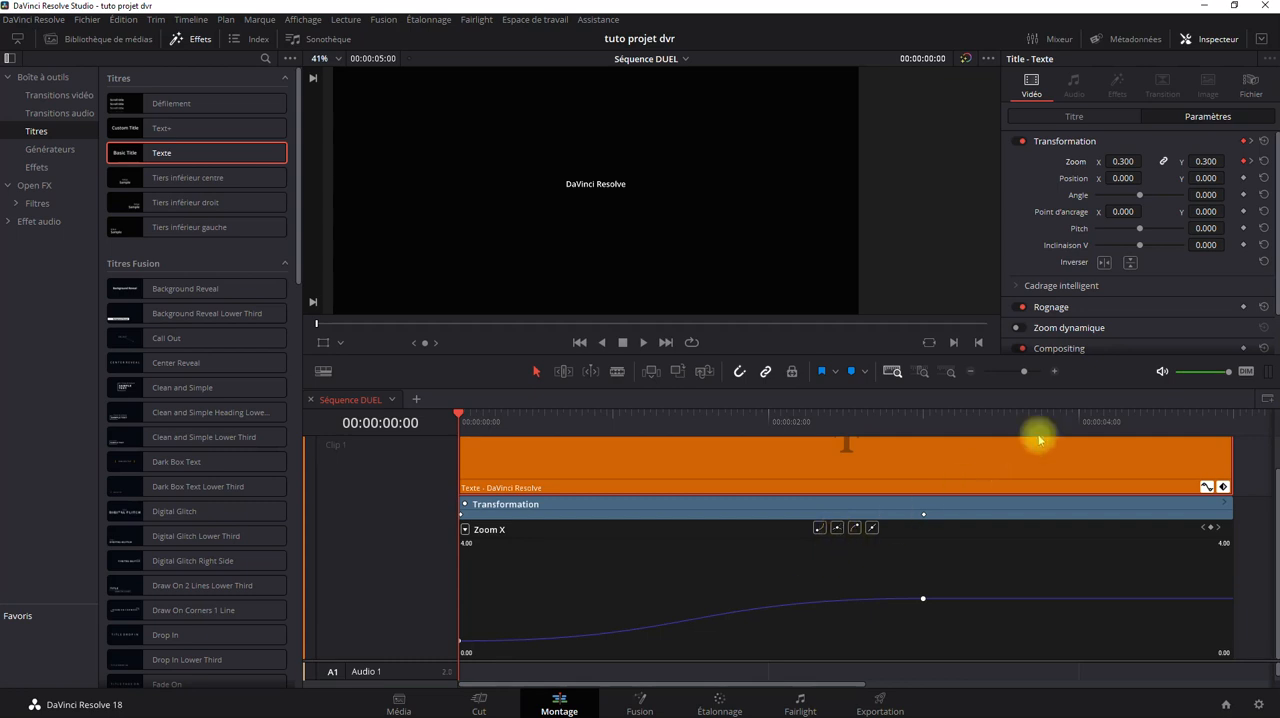
Add an Angle keyframe at the clip's start and show the Angle curve in the timeline.
left_click(1243, 196)
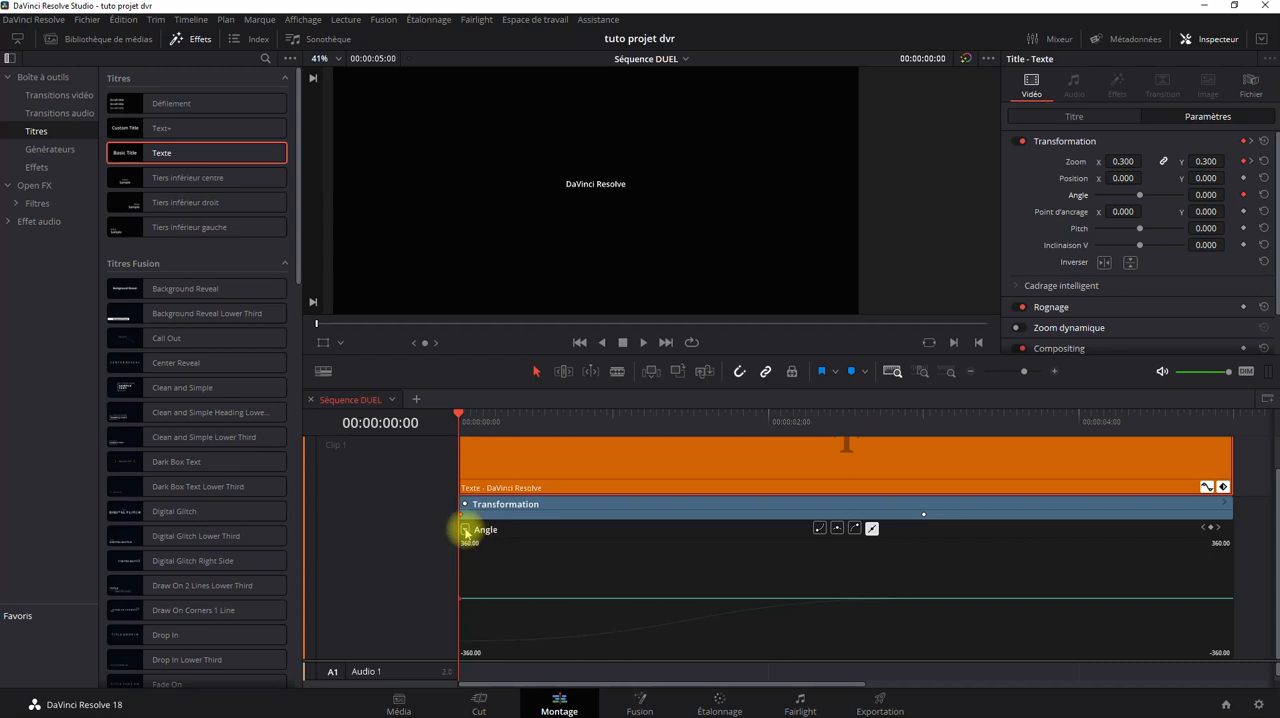
left_click(465, 530)
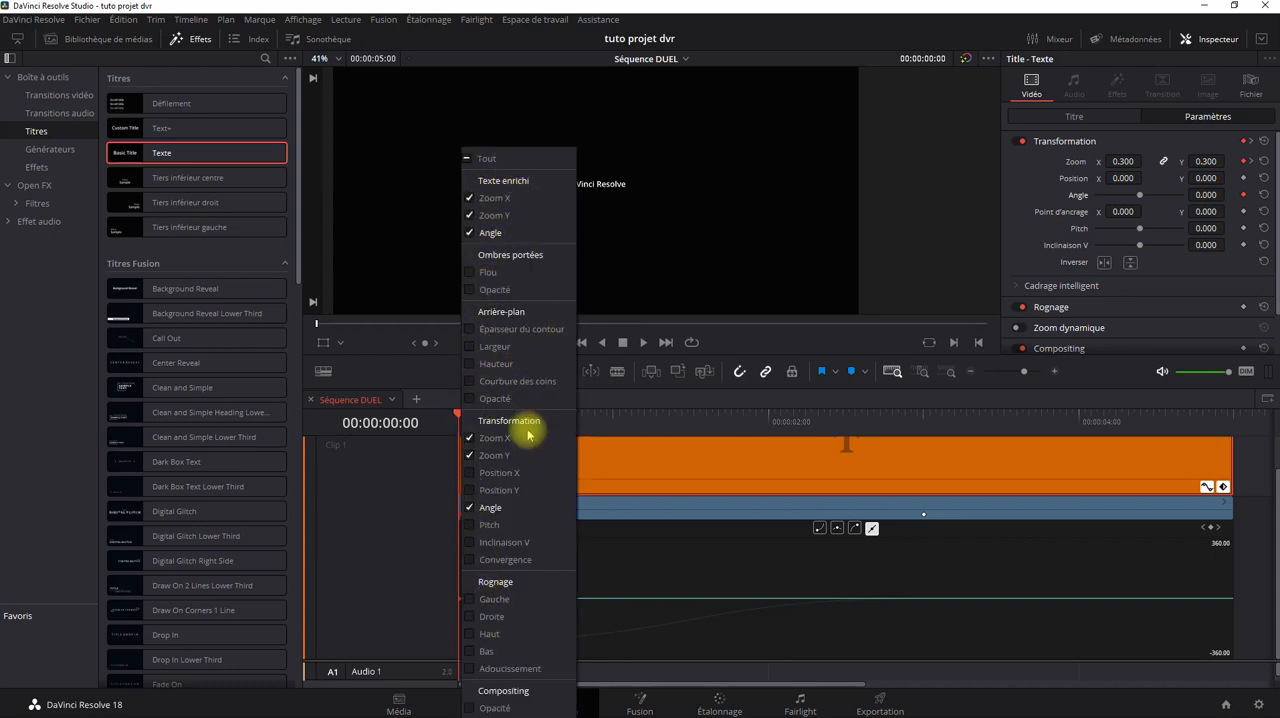
left_click(497, 237)
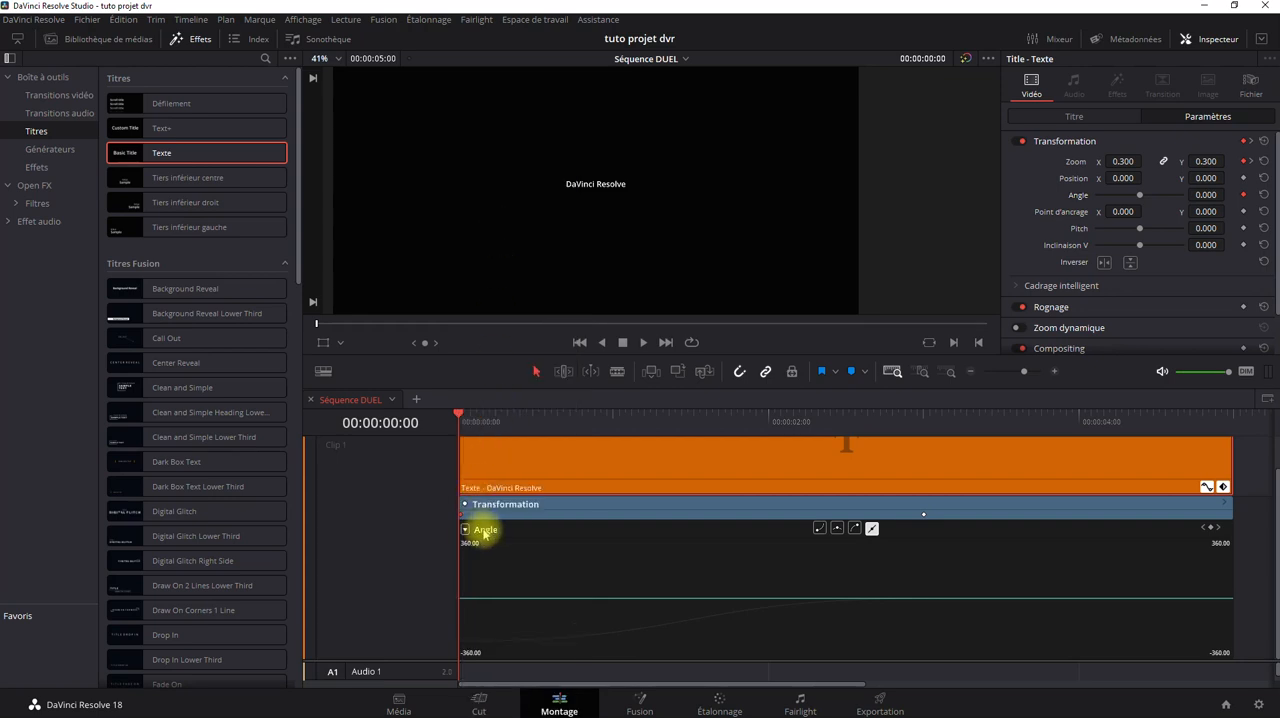
Switch the curve display between Zoom X, Zoom Y and Angle, ending on the Transformation Angle curve.
left_click(466, 530)
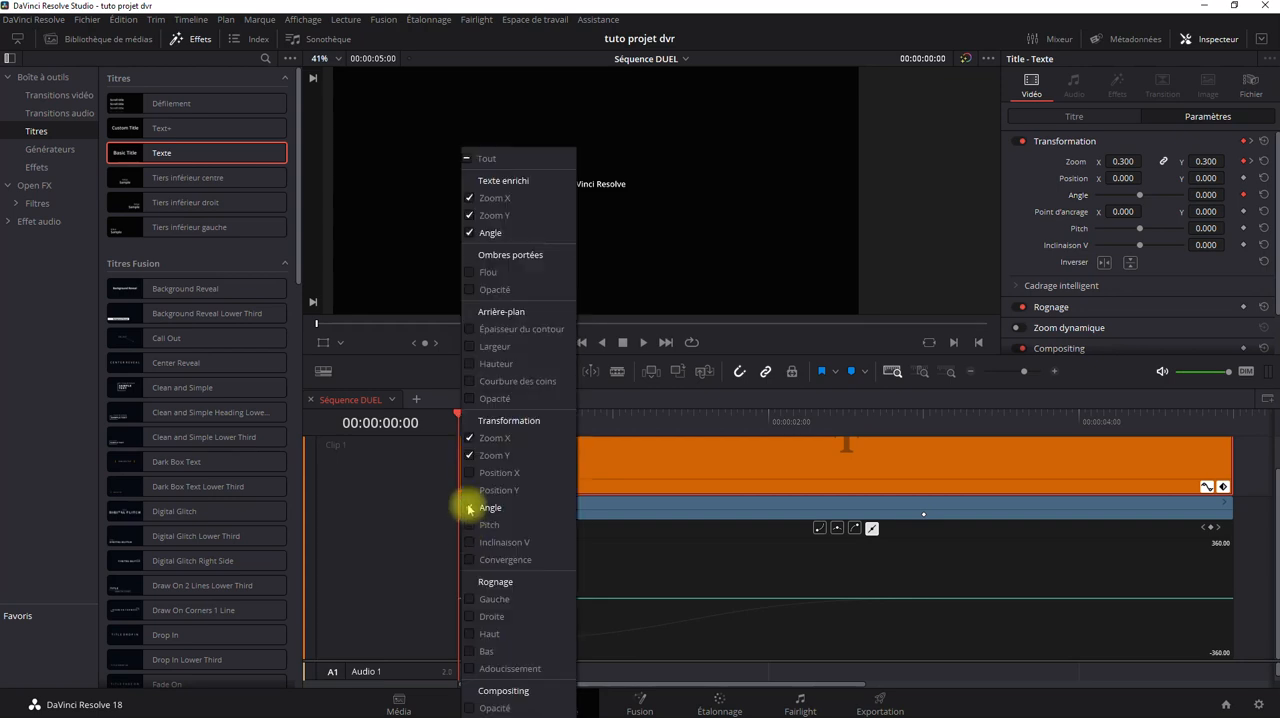
left_click(505, 199)
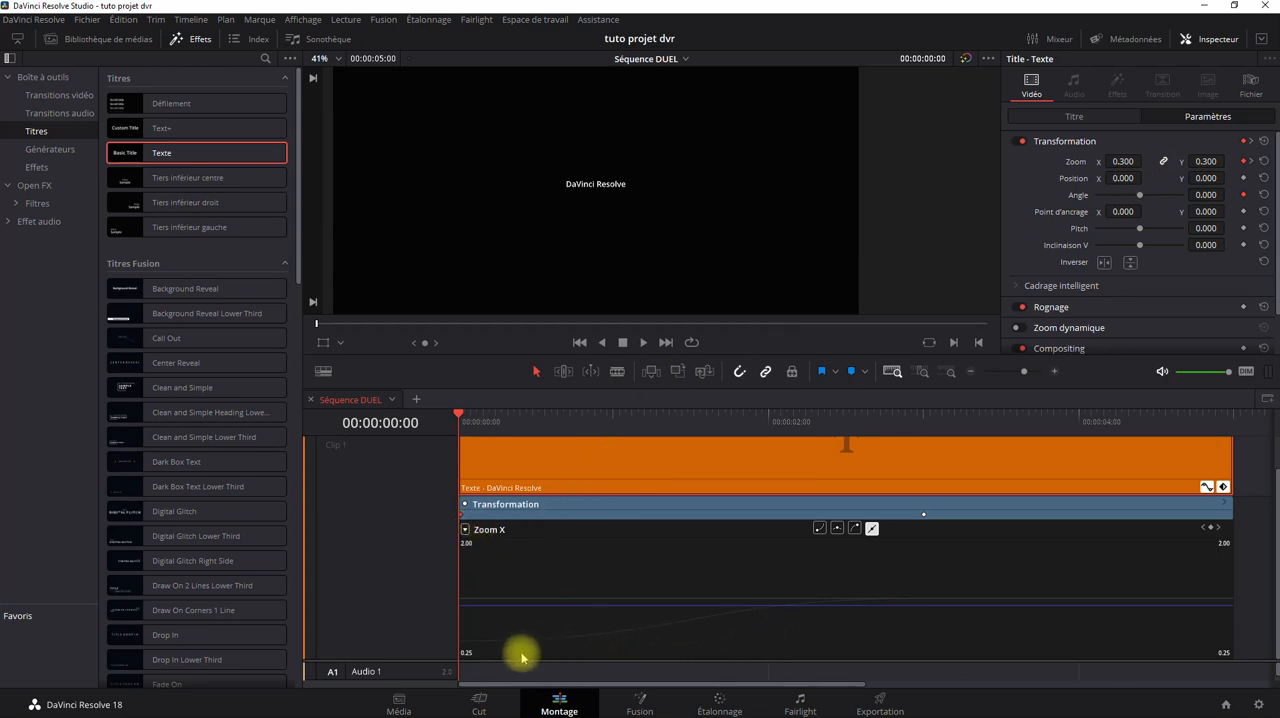
left_click(663, 628)
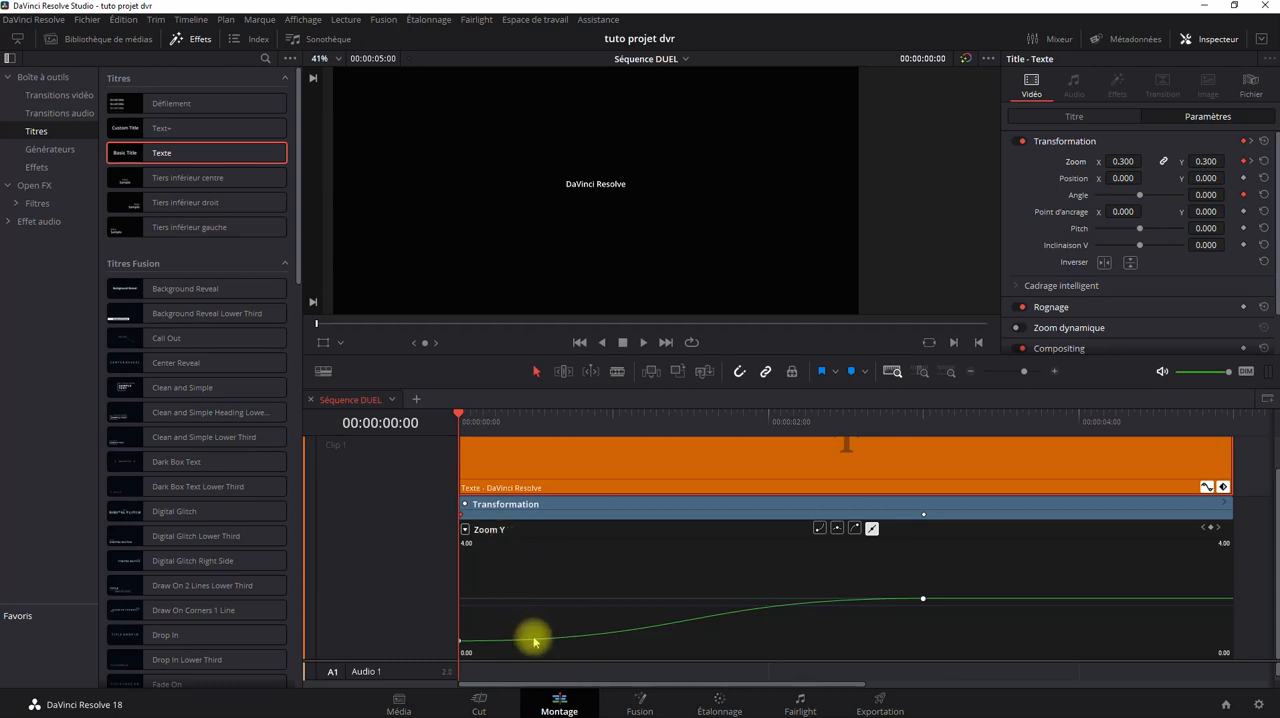
left_click(464, 529)
left_click(496, 236)
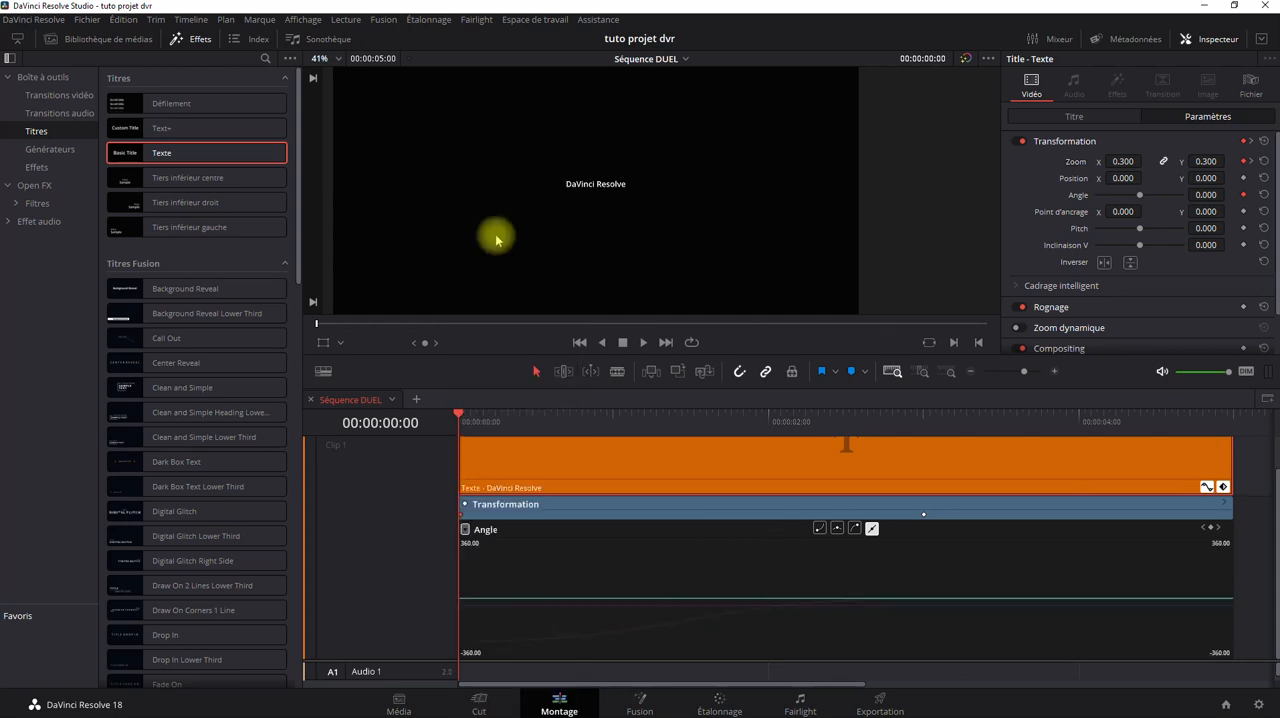
left_click(585, 641)
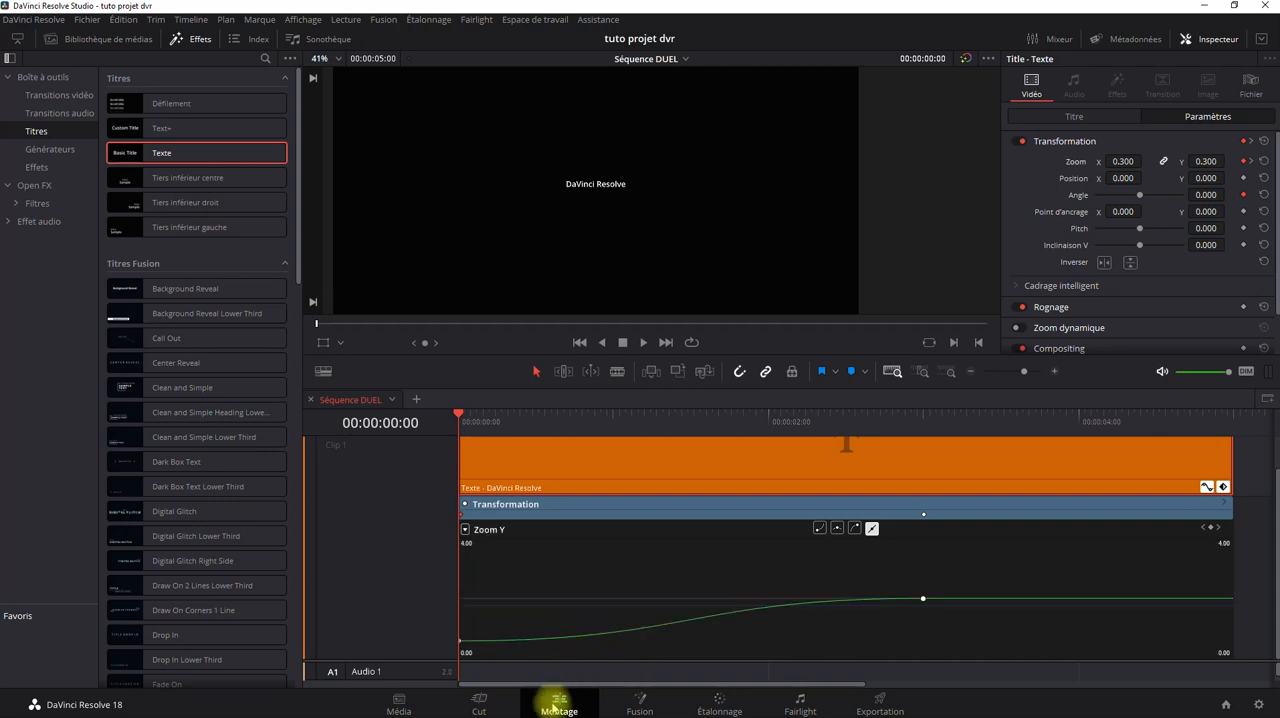
left_click(549, 603)
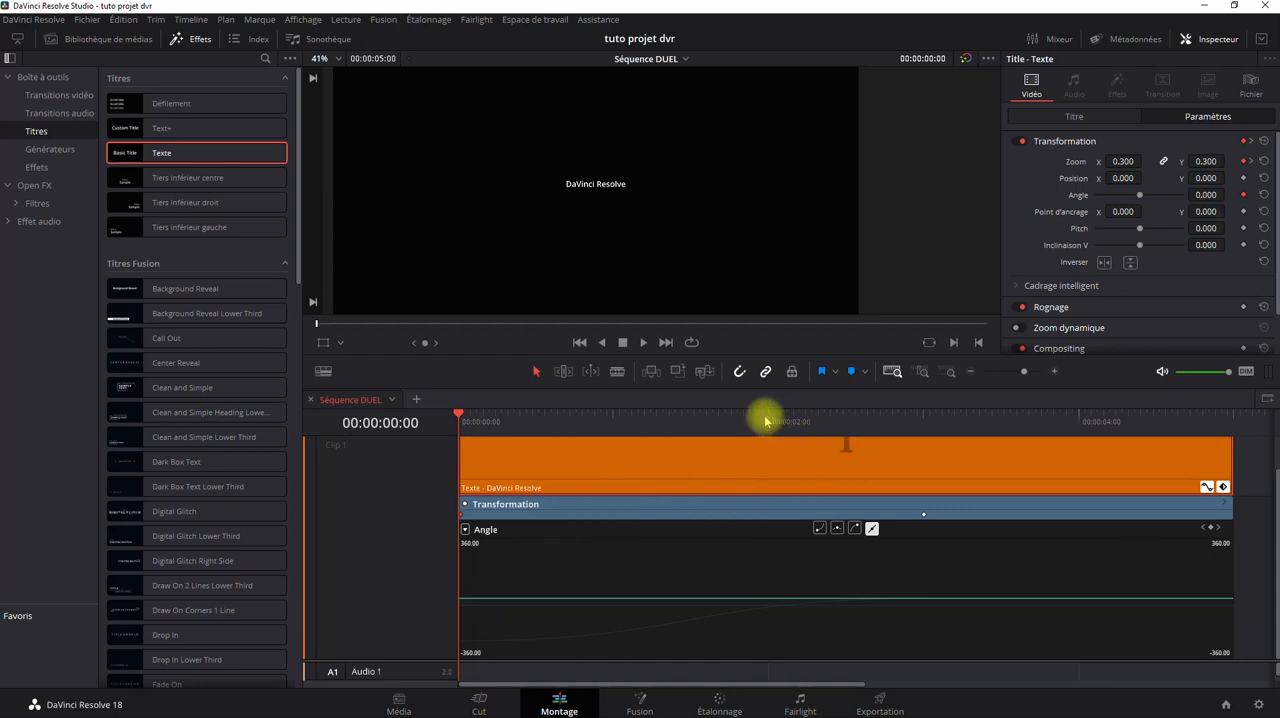
Create a second Angle keyframe at 00:00:03:00 with a value of 360.
left_click(922, 421)
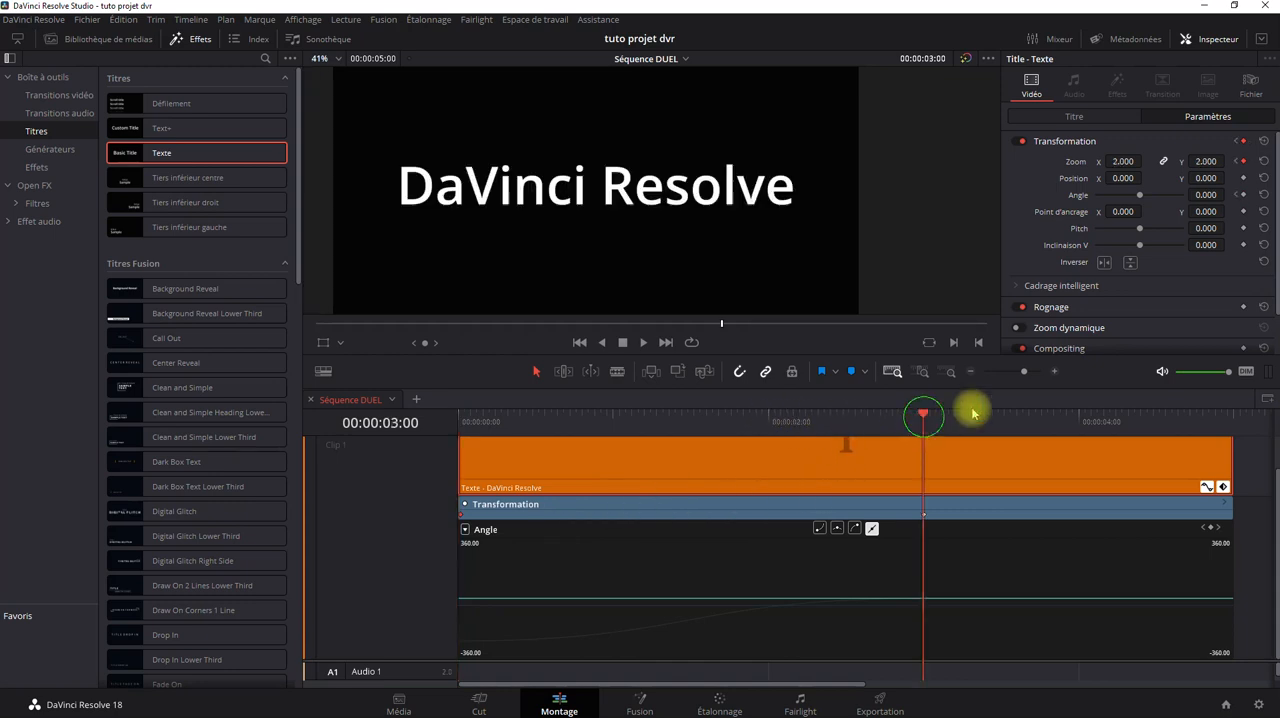
mouse_move(1203, 194)
left_mouse_down()
mouse_move(1151, 200)
mouse_move(1262, 195)
mouse_move(700, 349)
mouse_move(1091, 357)
mouse_move(727, 340)
mouse_move(1205, 193)
left_mouse_up()
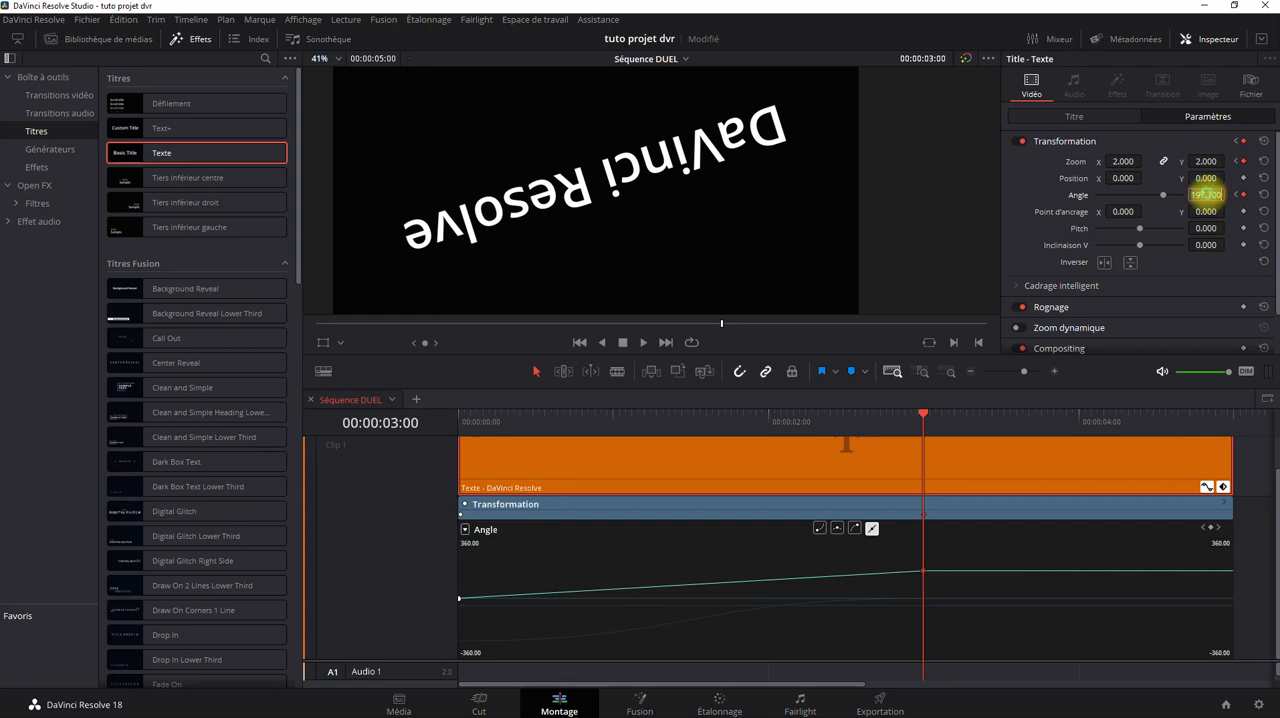
left_click(1208, 196)
type("36")
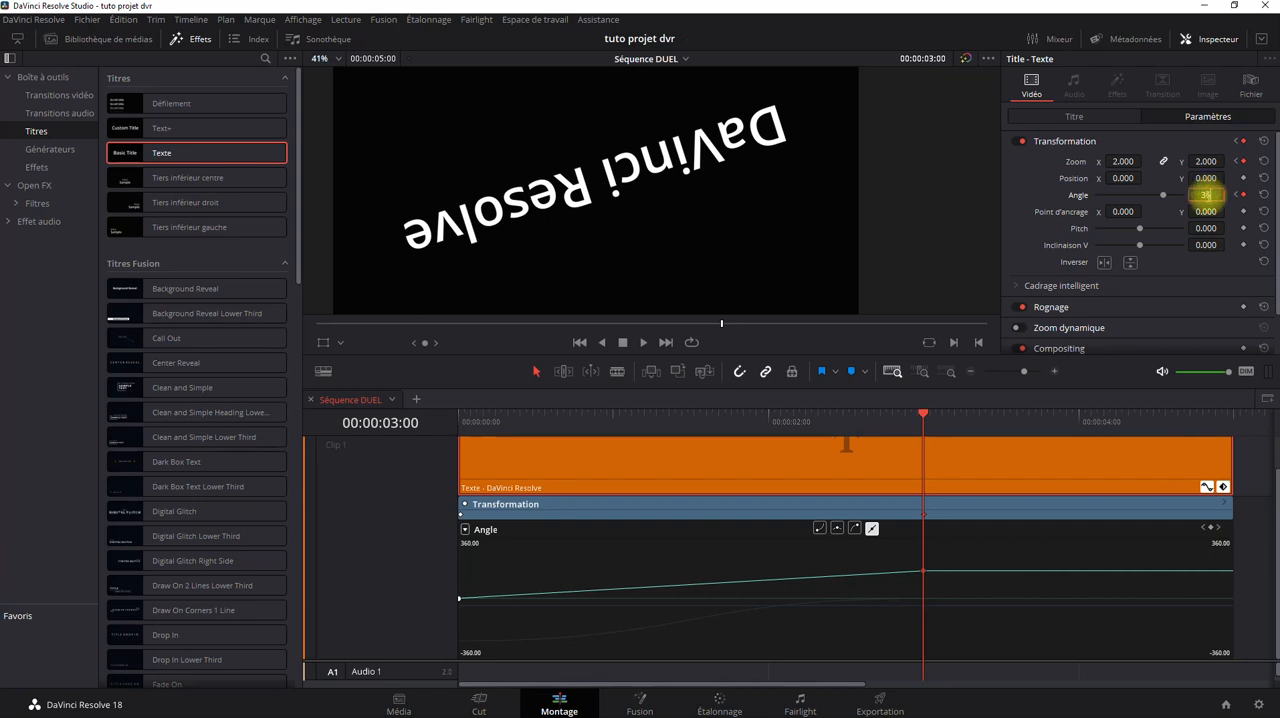
type("0")
left_click(1185, 281)
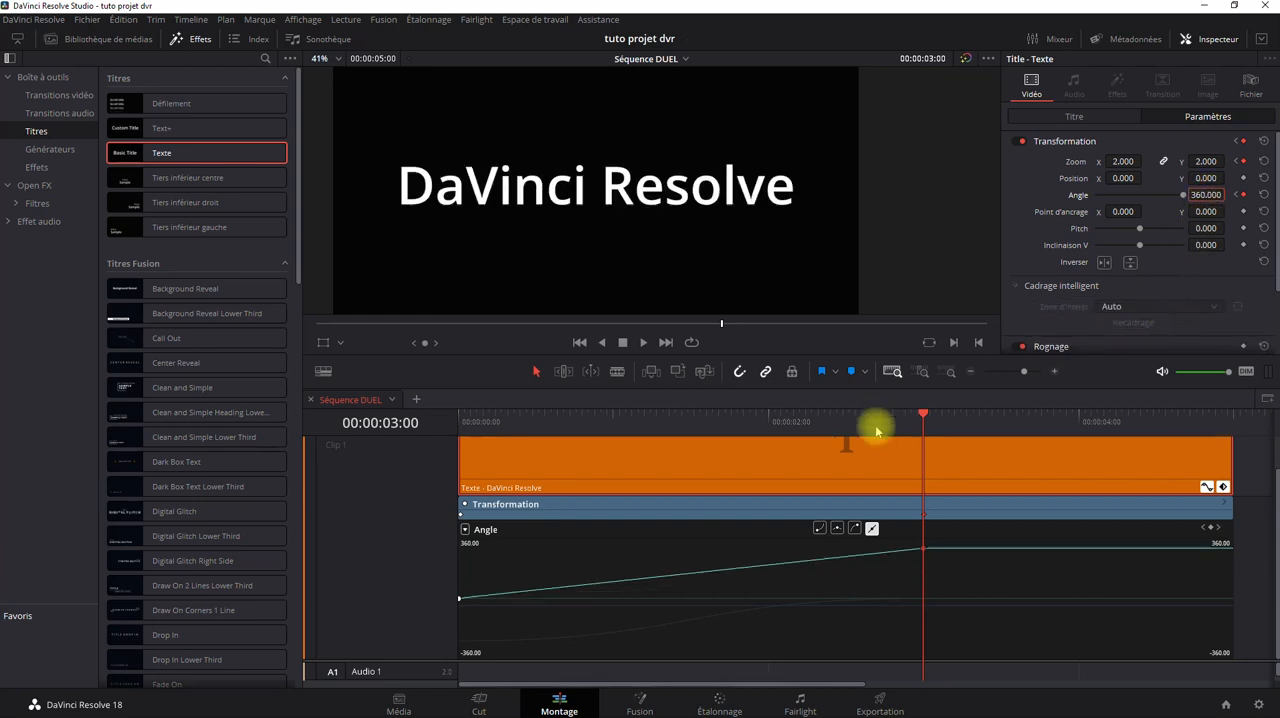
Play the title's rotation and zoom from the clip's start, then return to the start.
left_click_drag(923, 414, 459, 419)
left_click(643, 342)
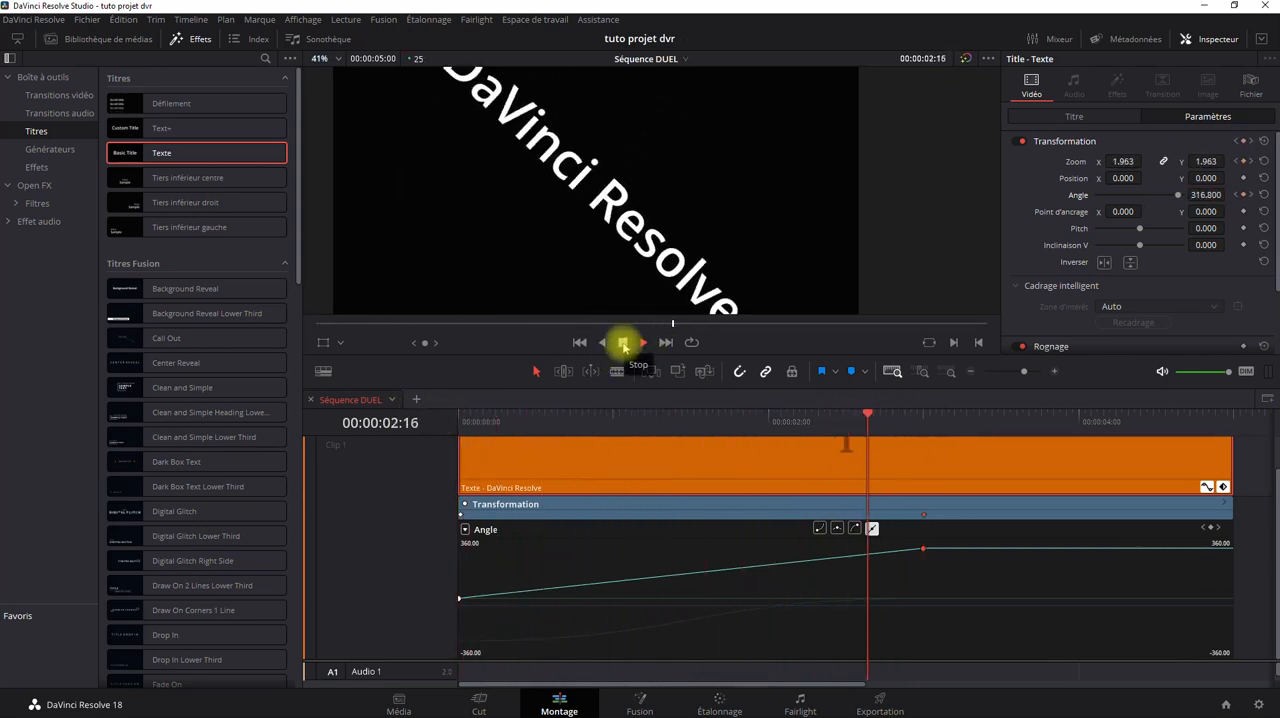
left_click(623, 343)
left_click(579, 342)
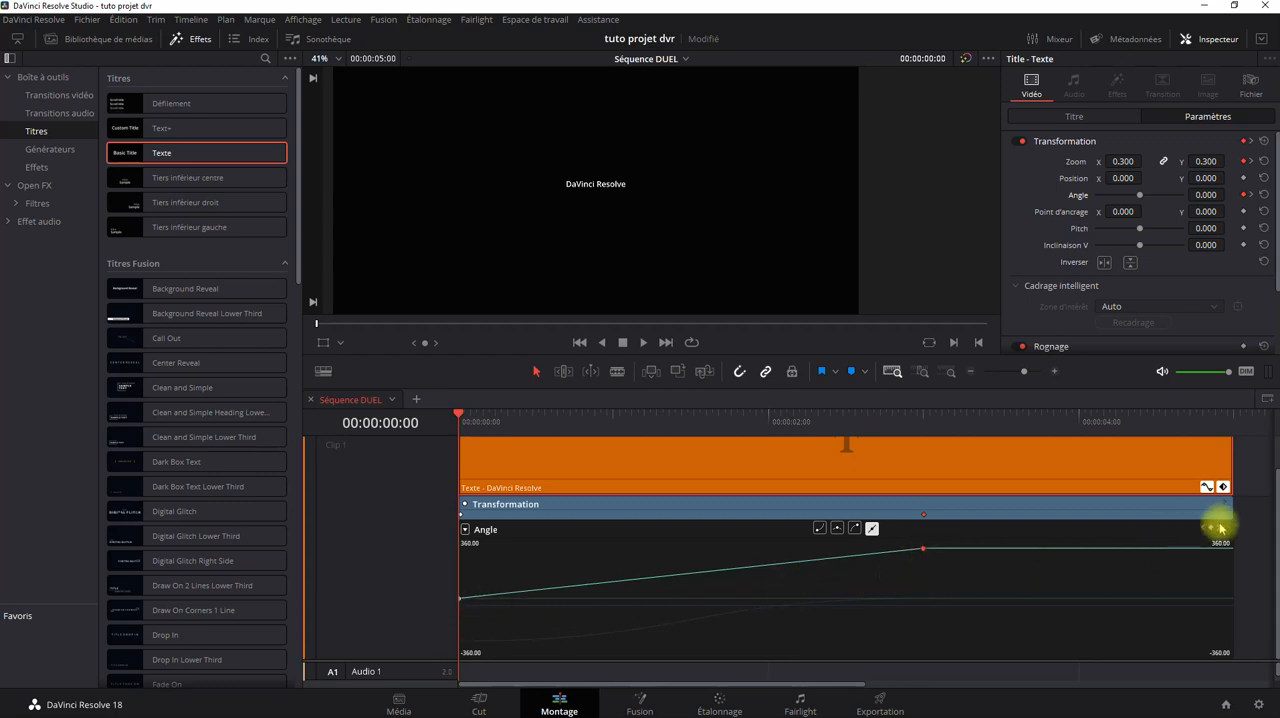
Set the Angle keyframe at 00:00:03:00 to -360 and play the animation from the start.
left_click(1218, 529)
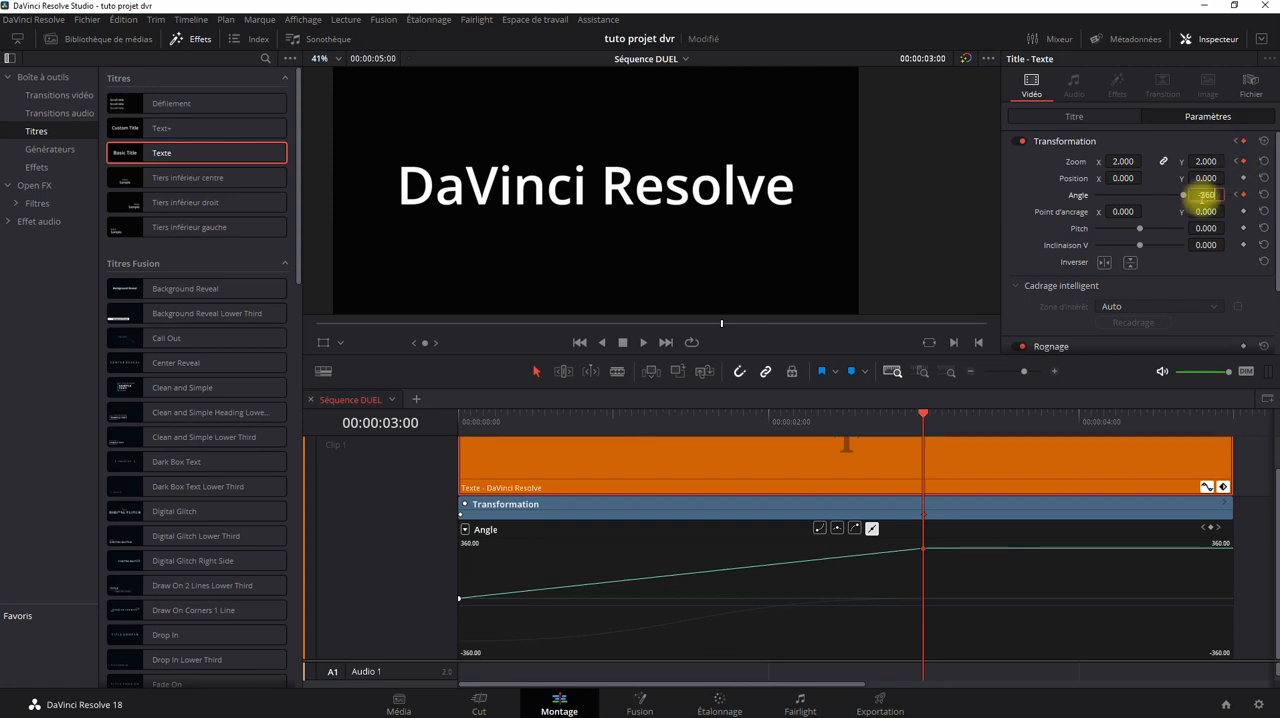
left_click_drag(1203, 195, 1029, 186)
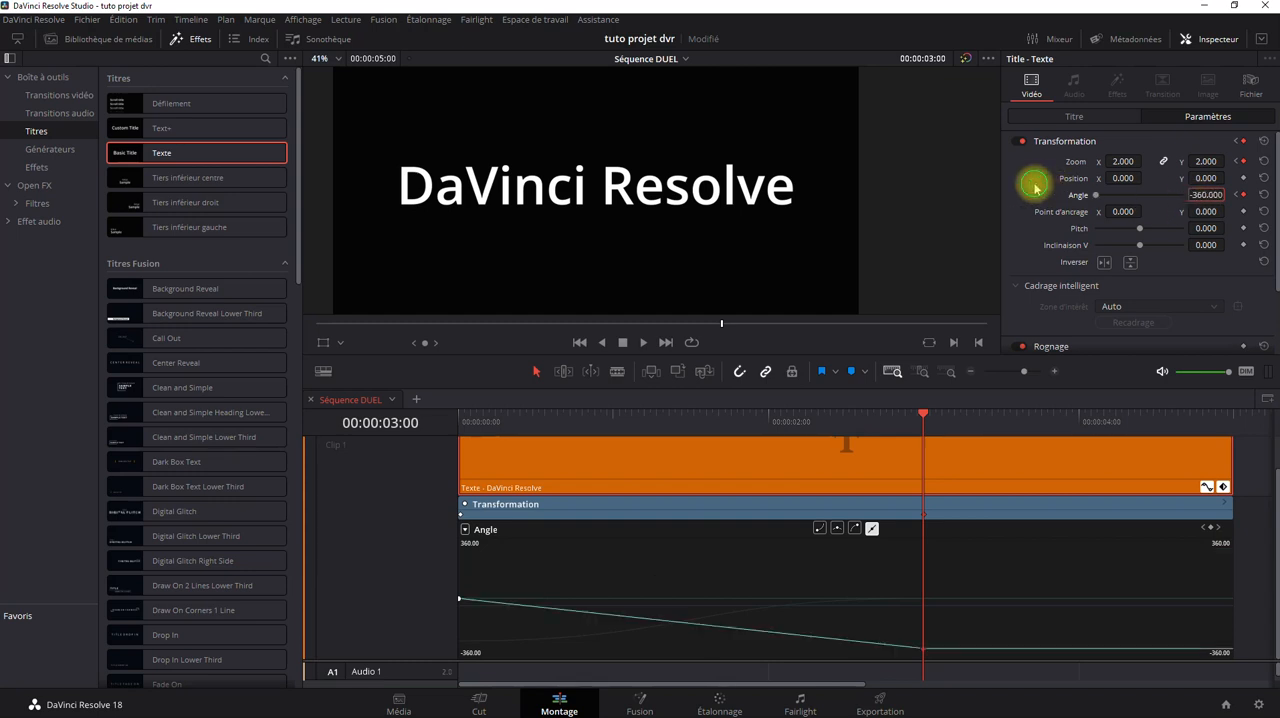
left_click(579, 343)
left_click(642, 343)
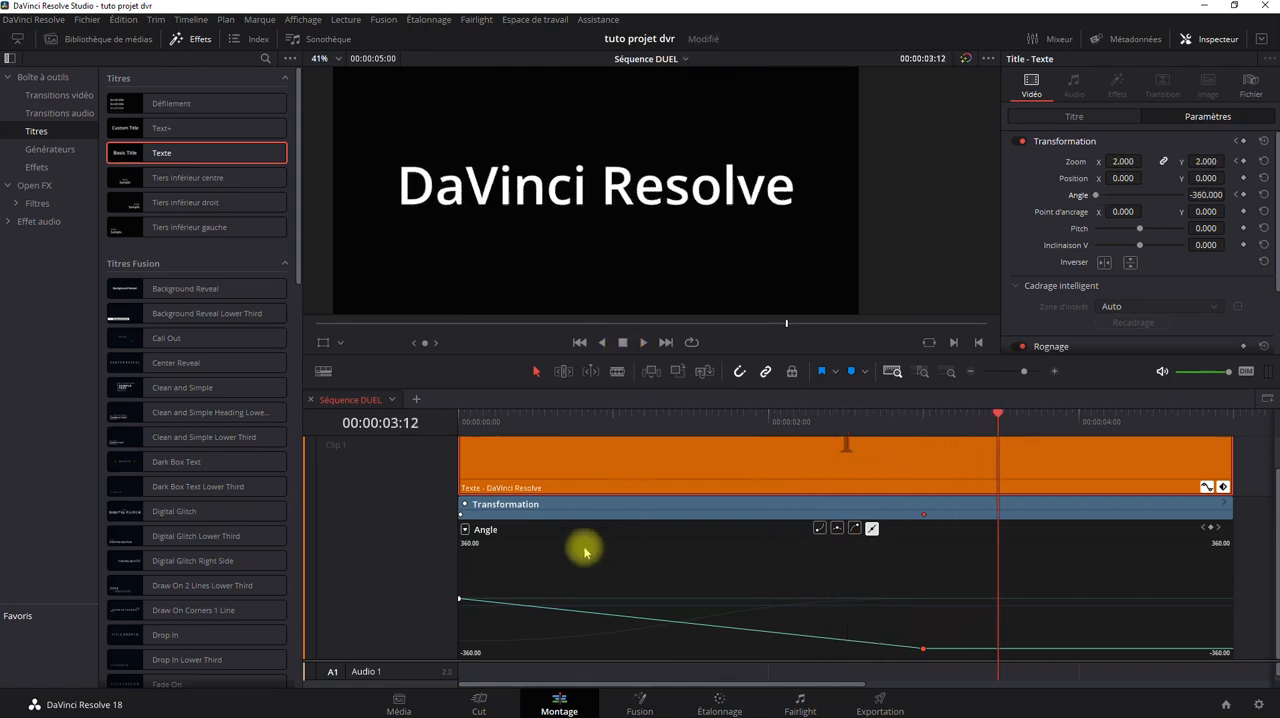
Apply a curve smooth on both sides to both Angle keyframes and preview the animation from the start.
left_click_drag(966, 560, 420, 668)
left_click(837, 527)
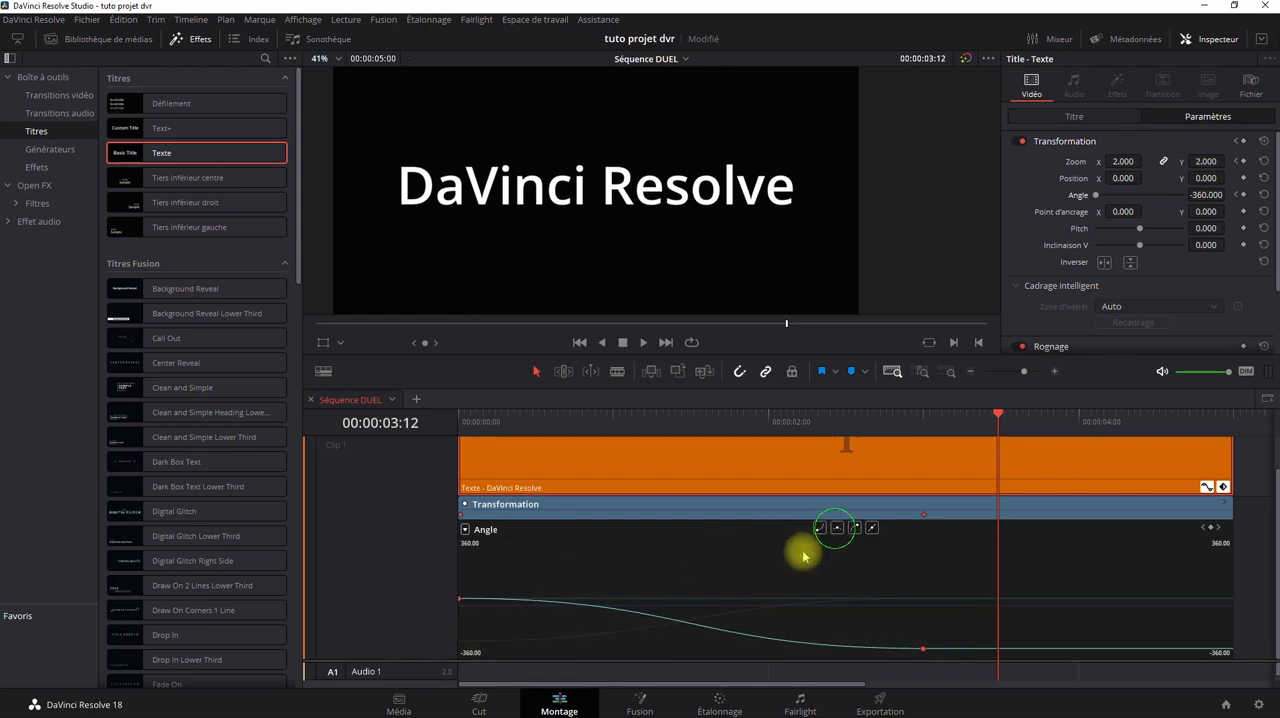
left_click(579, 342)
left_click(644, 343)
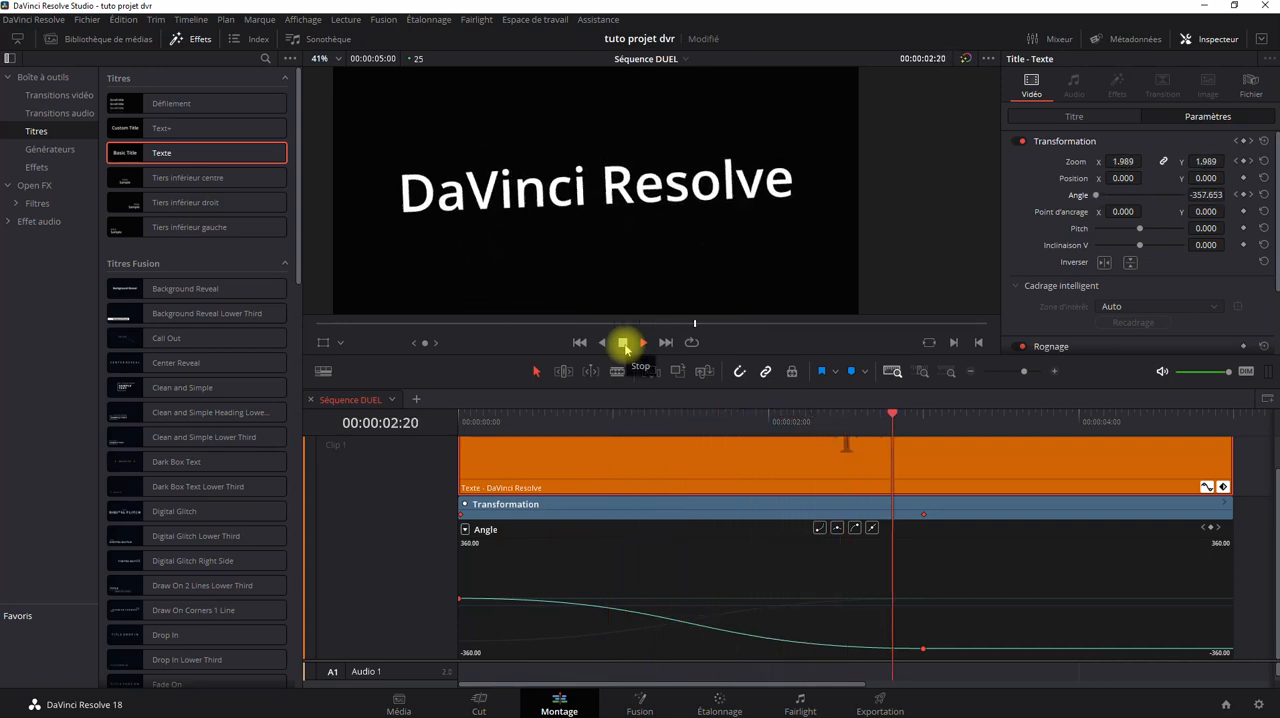
left_click(623, 343)
left_click(580, 342)
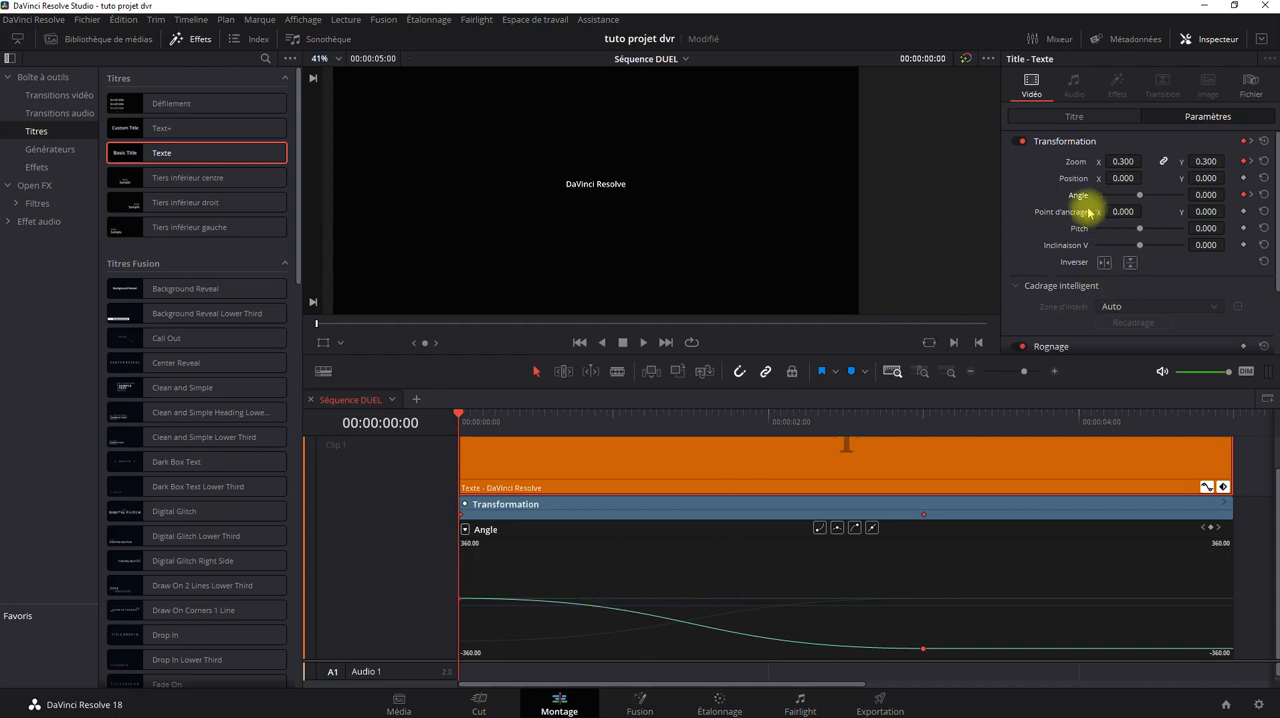
Look through the title's Rognage settings and its text settings for parameters that can be keyframed.
scroll(1097, 277, "down", 3)
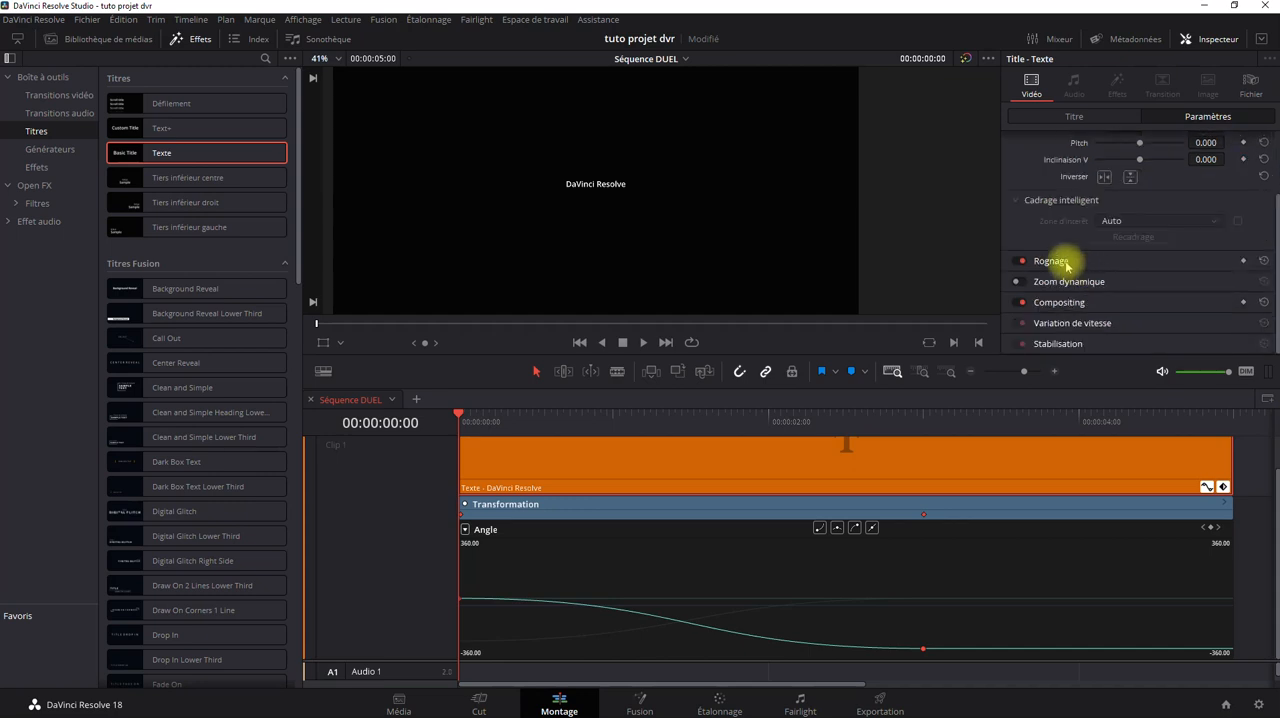
left_click(1050, 261)
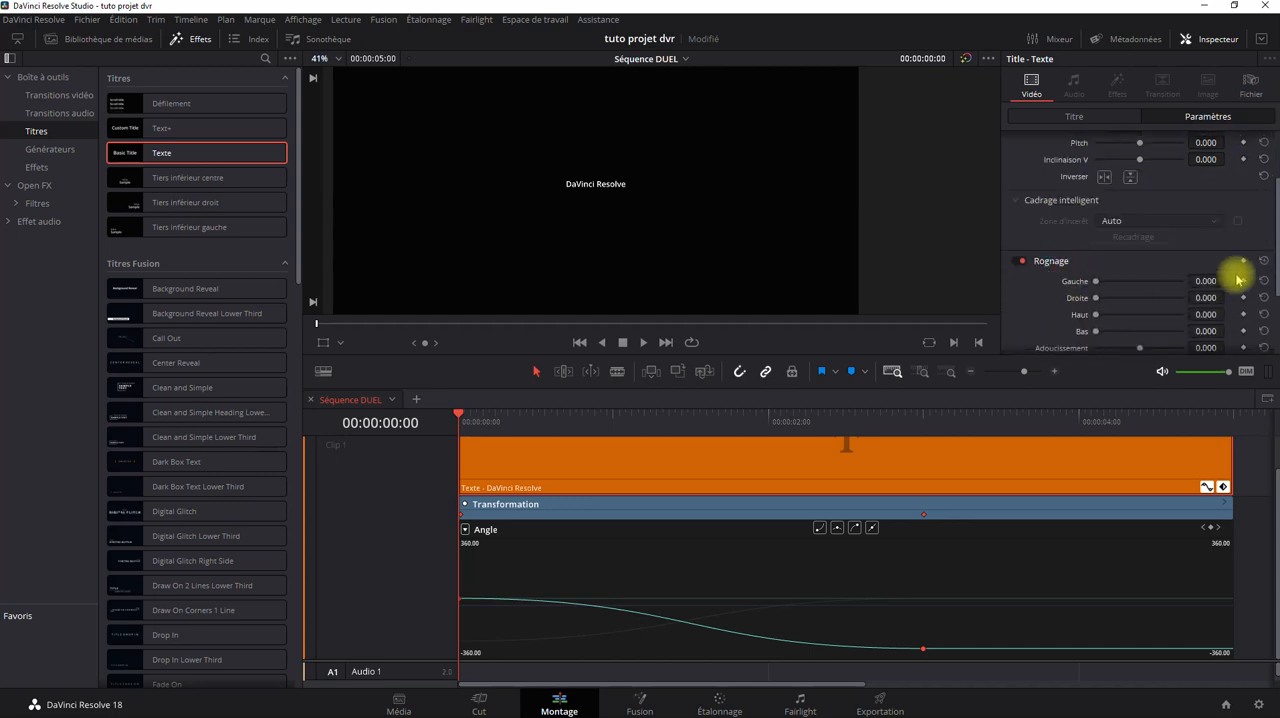
left_click(1047, 264)
scroll(1040, 250, "up", 2)
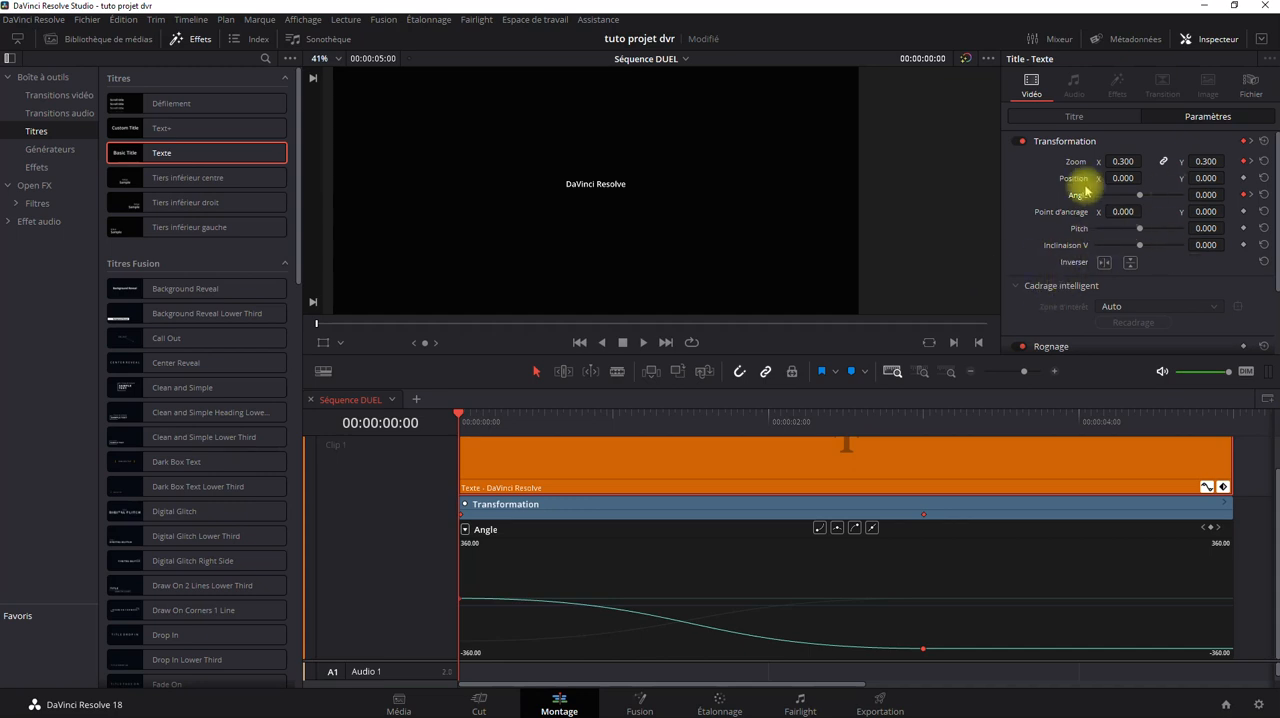
left_click(1074, 116)
scroll(1240, 278, "down", 4)
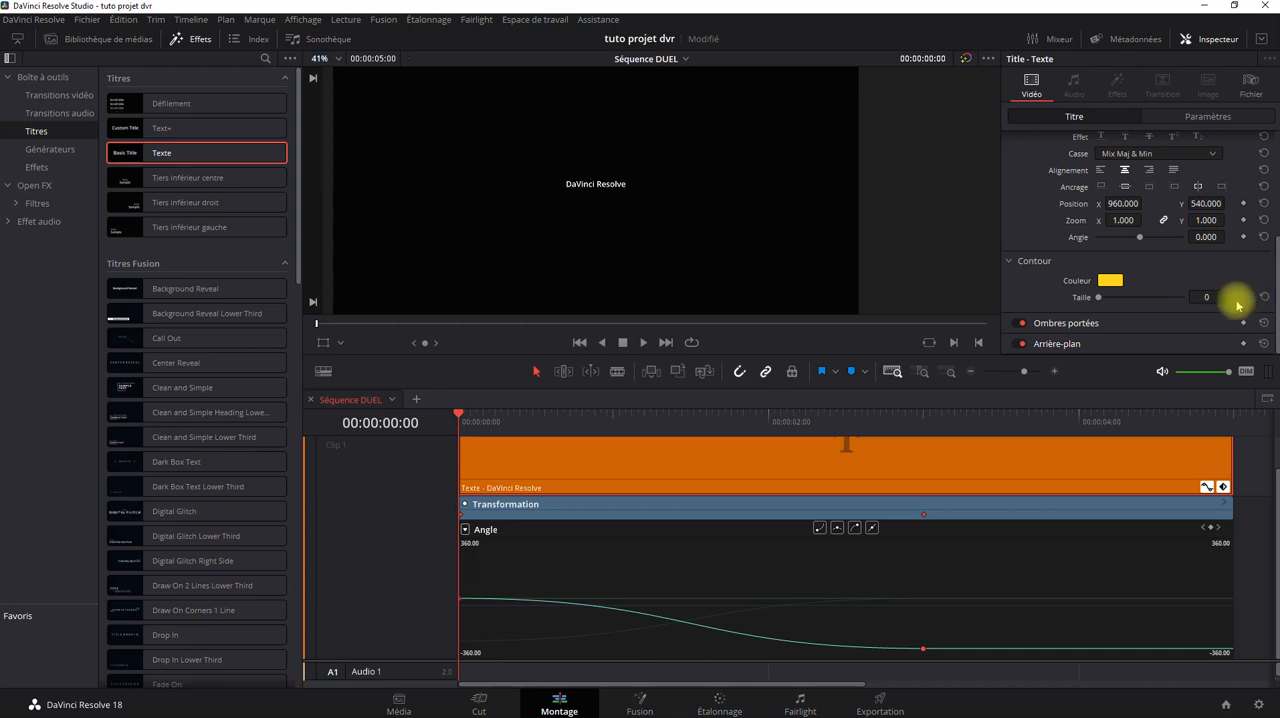
Shorten the title text to "DaVinci" and add a Texte enrichi keyframe at the clip's start.
scroll(1064, 272, "up", 4)
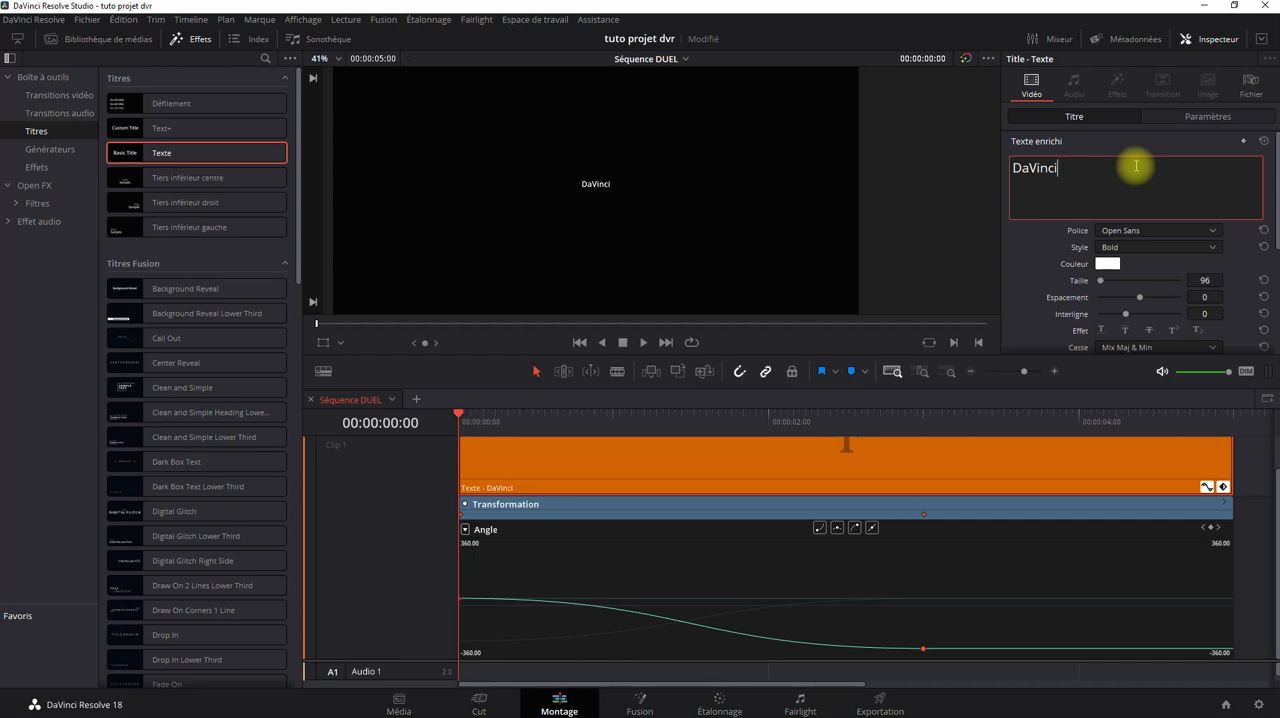
left_click(747, 548)
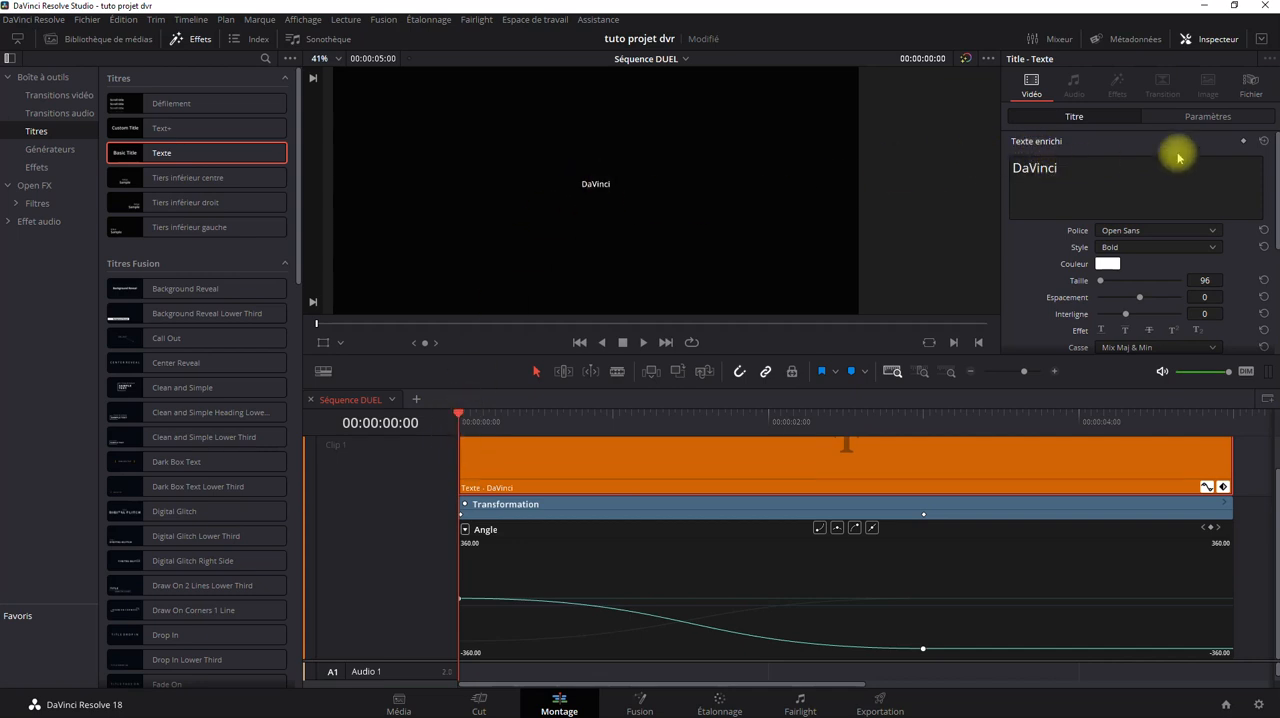
left_click(1243, 141)
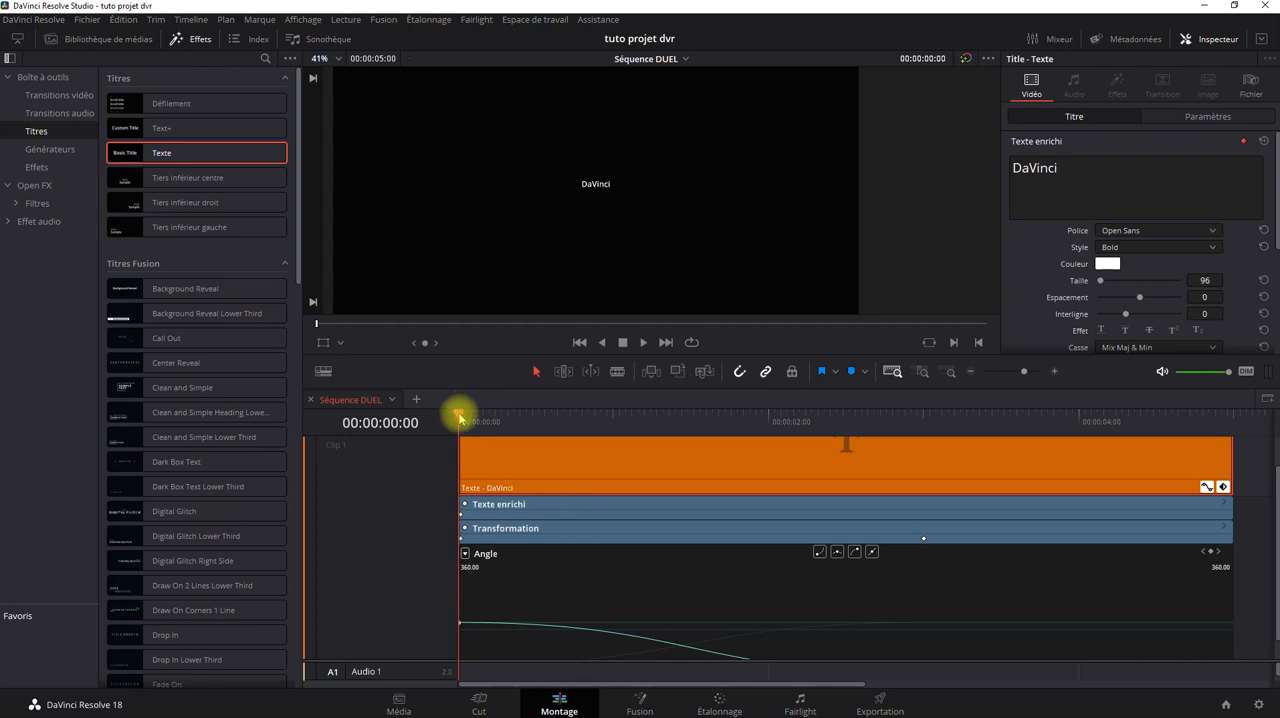
Try to animate the text content by changing it to "DaVinci Resolve" at 00:00:01:01.
left_click_drag(460, 416, 620, 433)
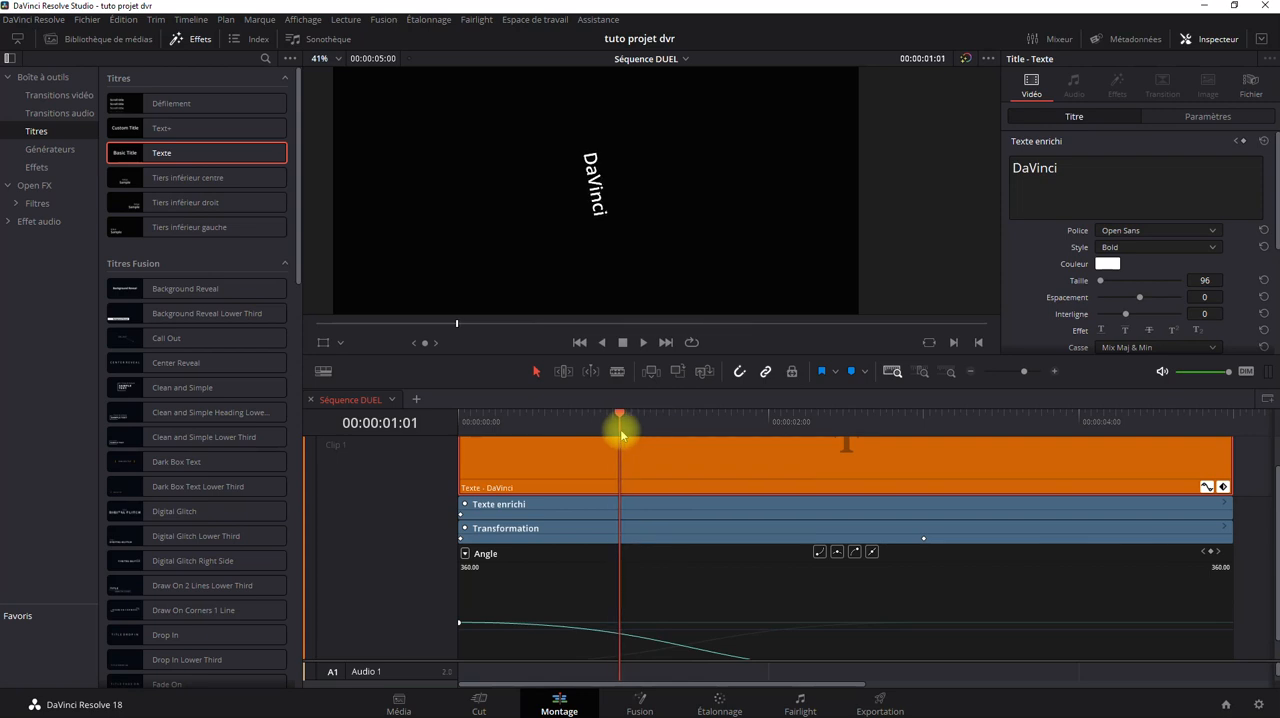
left_click(1109, 166)
type("Resolve")
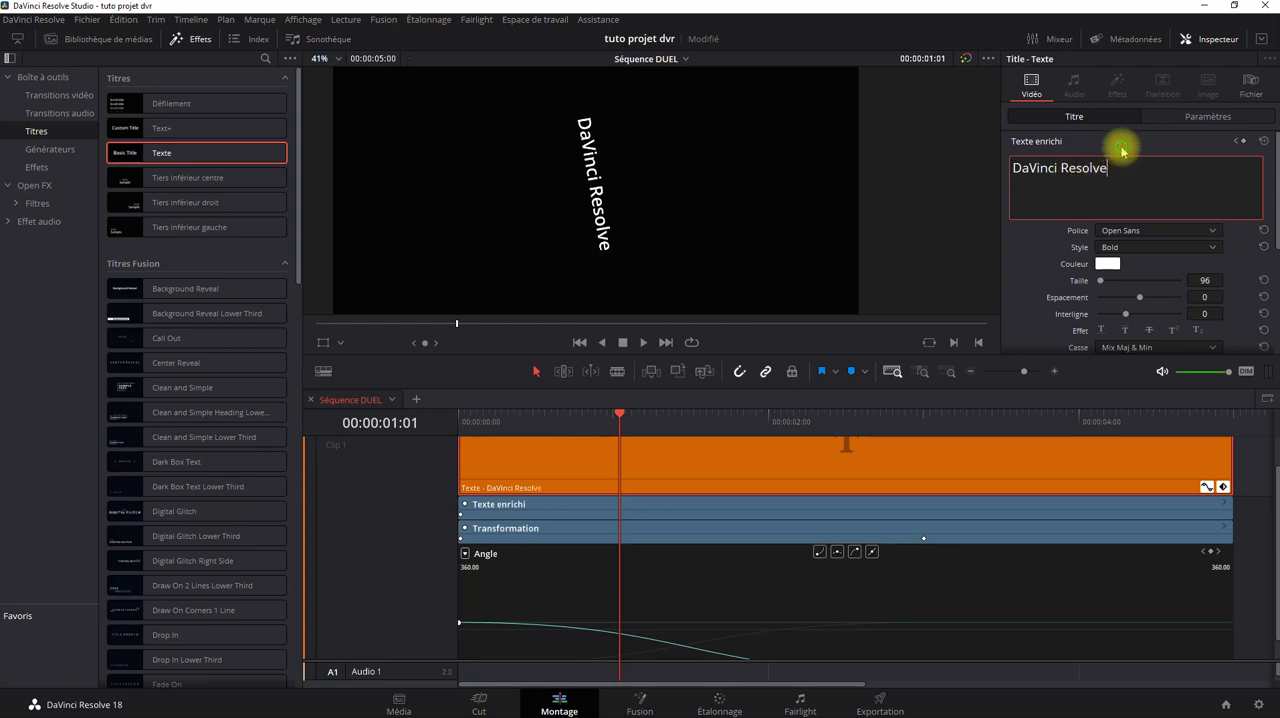
left_click(1122, 148)
left_click(1122, 148)
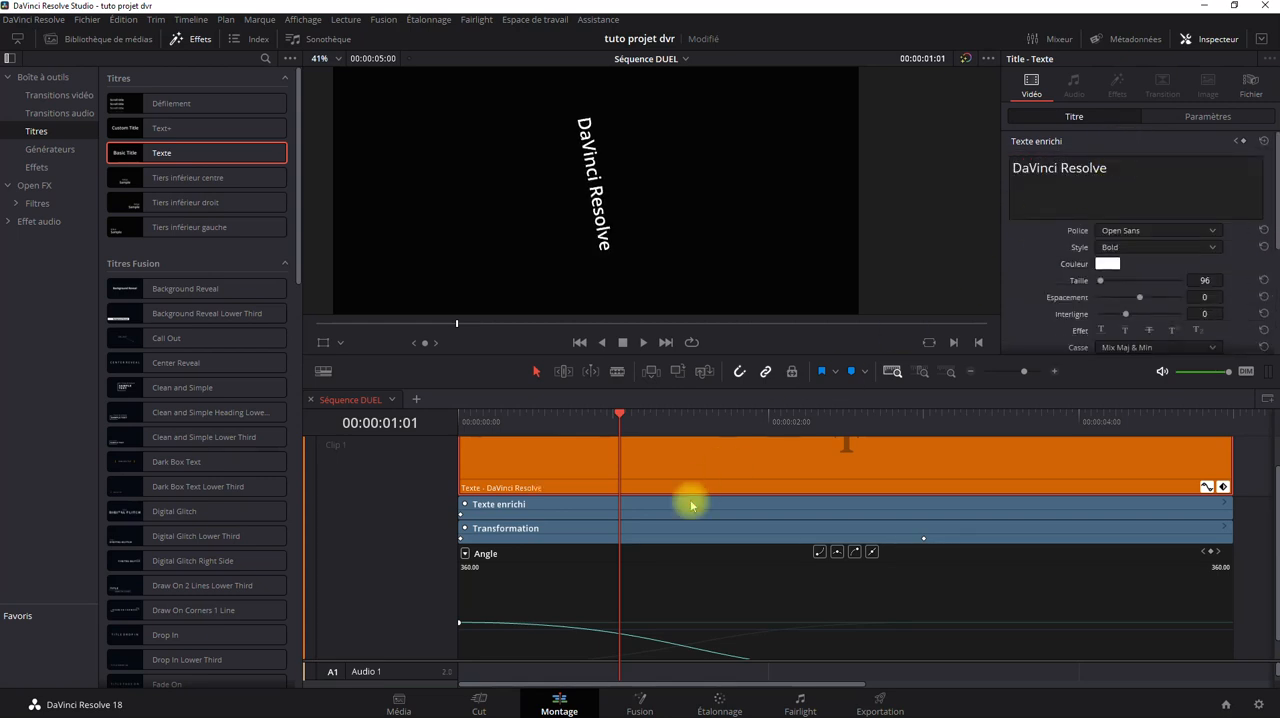
Go back to the clip's start and change the title text back to "DaVinci".
left_click_drag(619, 415, 451, 486)
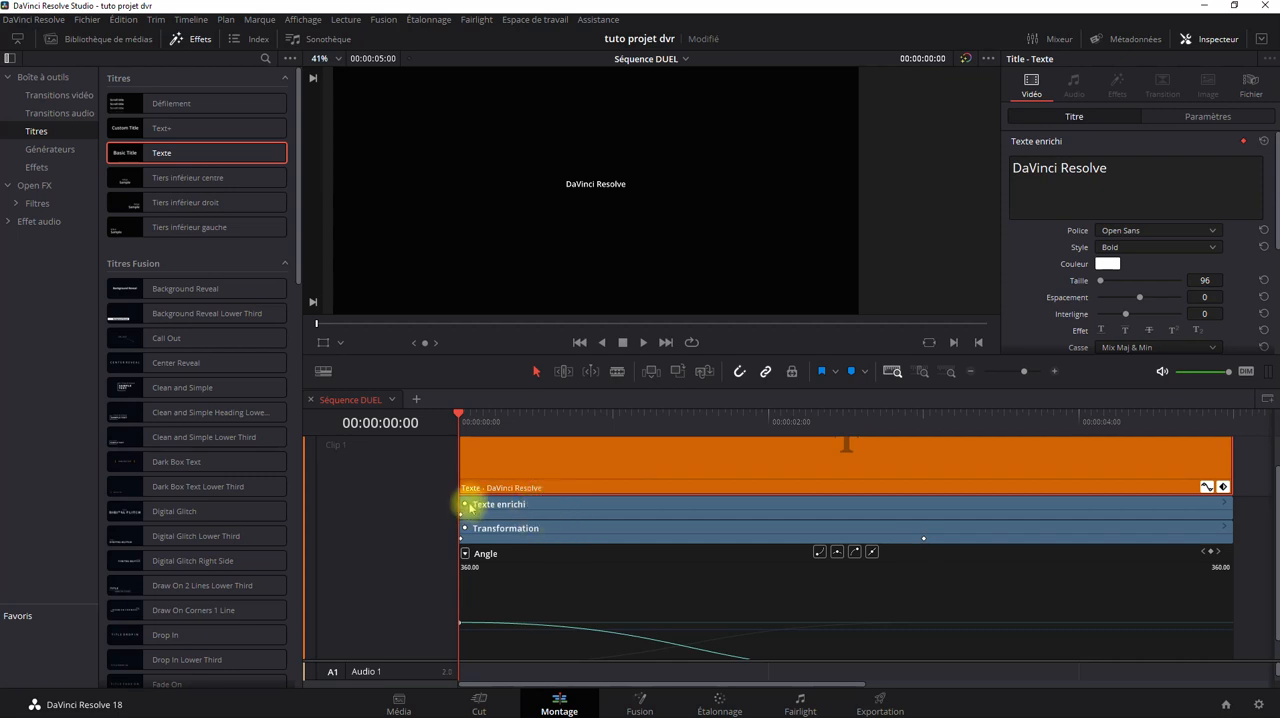
mouse_move(460, 412)
left_mouse_down()
mouse_move(591, 420)
mouse_move(459, 418)
left_mouse_up()
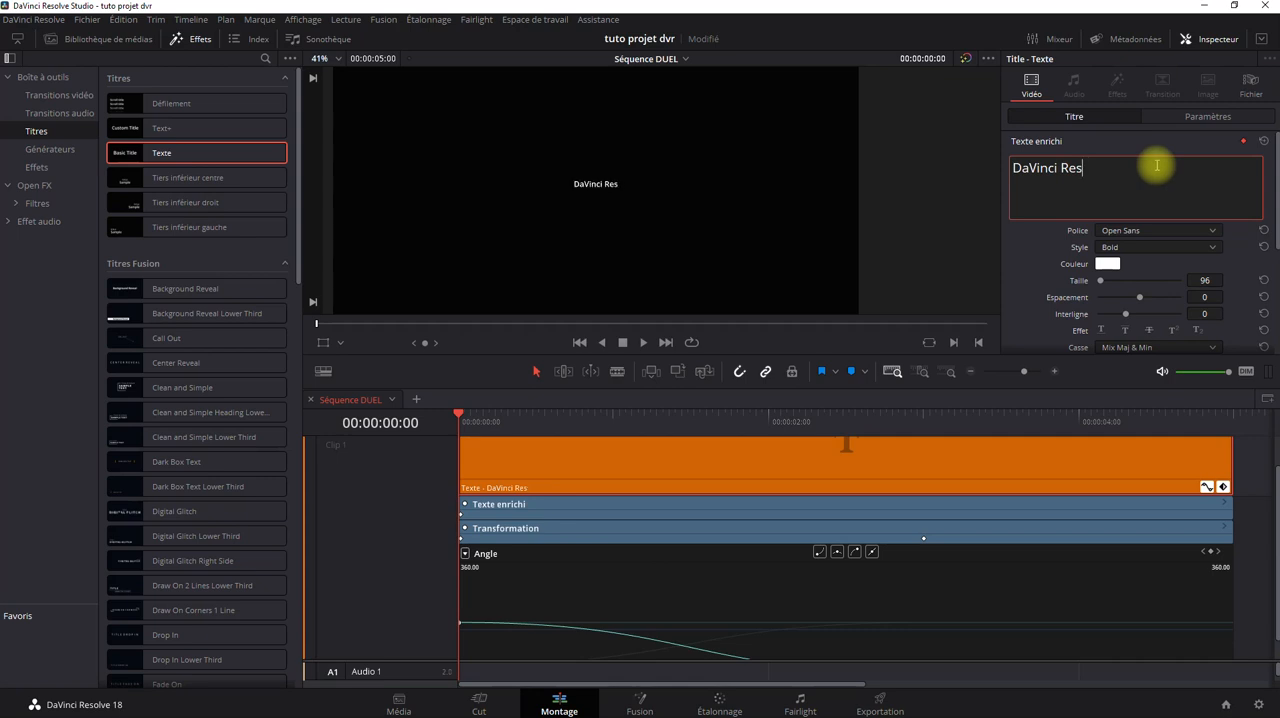
left_click(1011, 259)
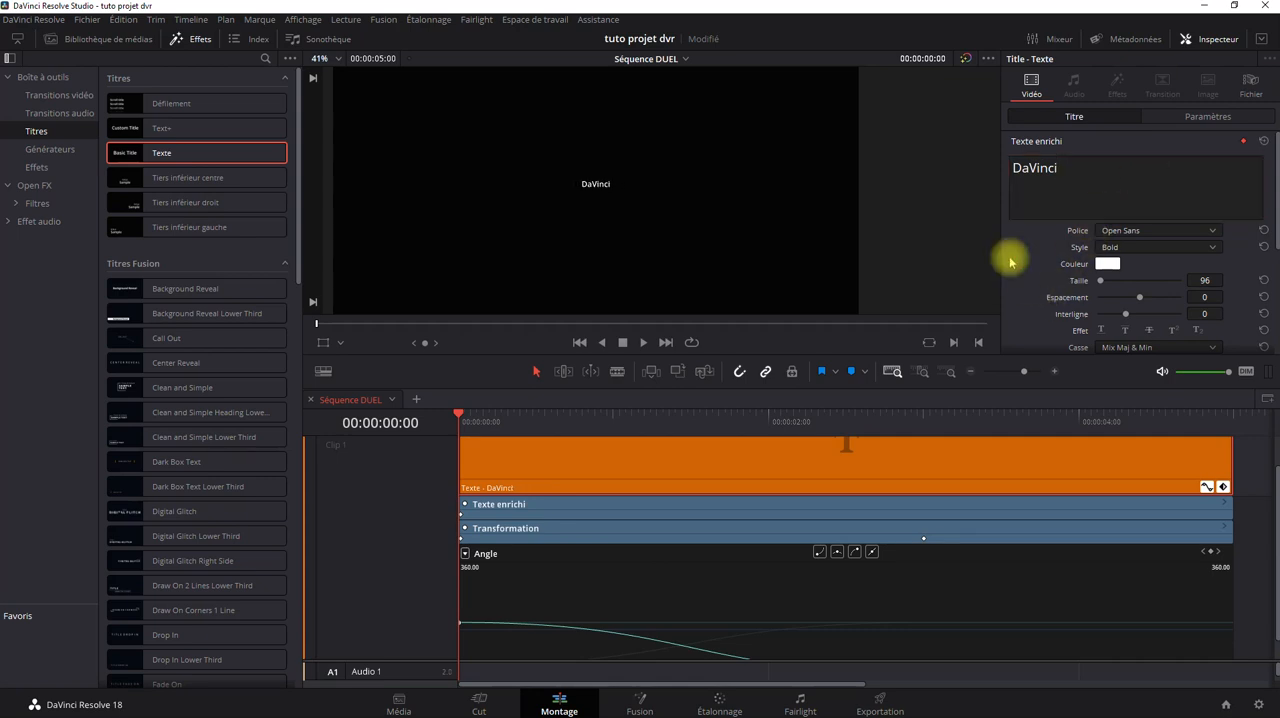
Try keyframing the title text as "DaVinci Resolve" at 00:00:01:00, and check the text back at the clip's start.
left_click(614, 418)
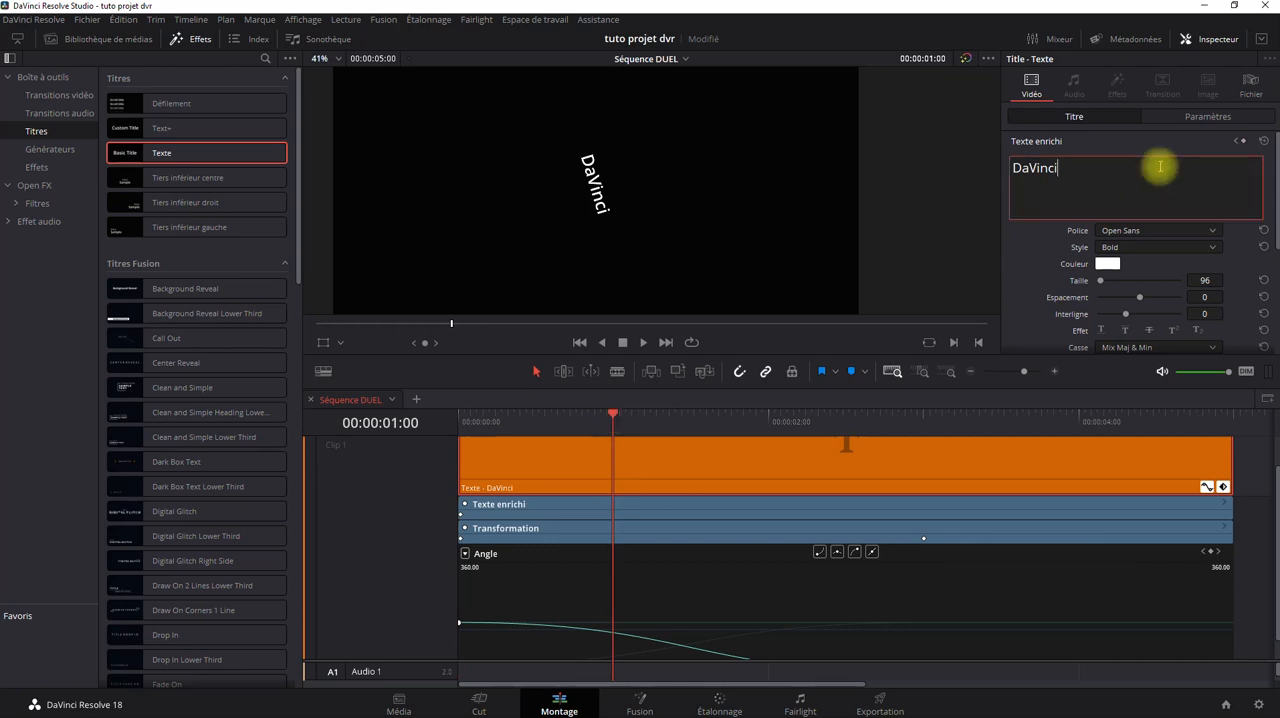
type("Resolve")
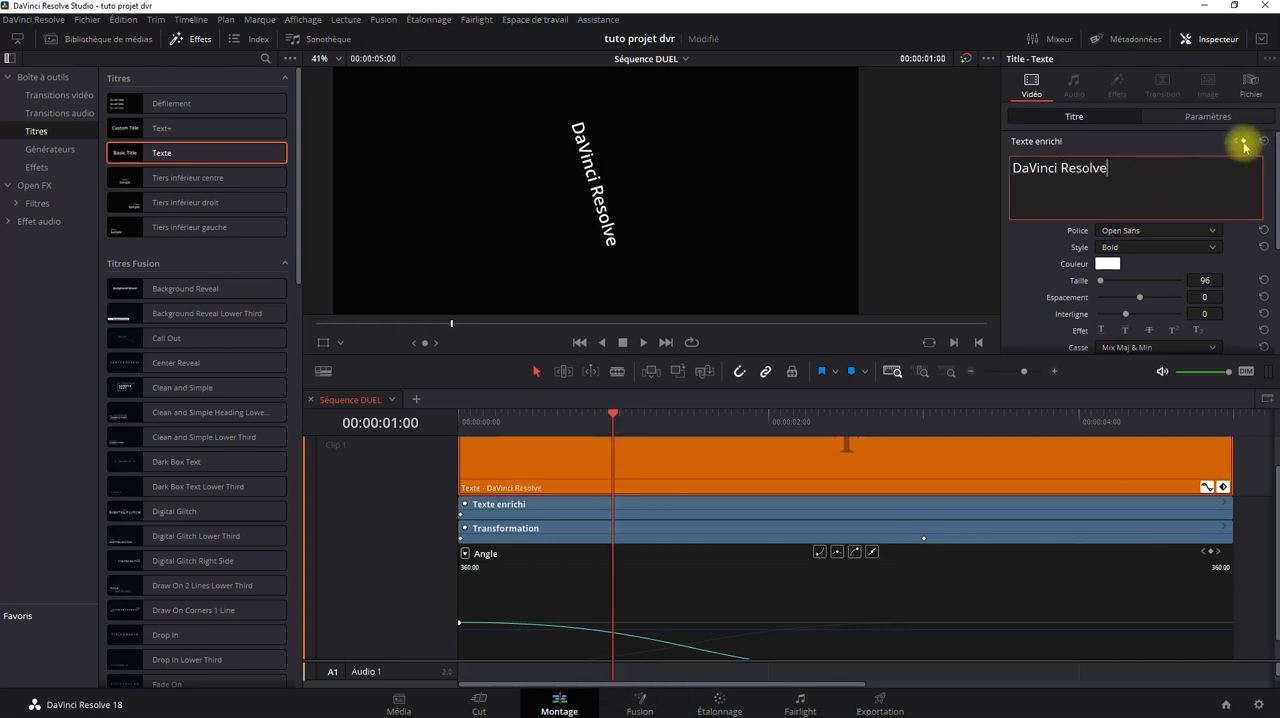
left_click(1243, 143)
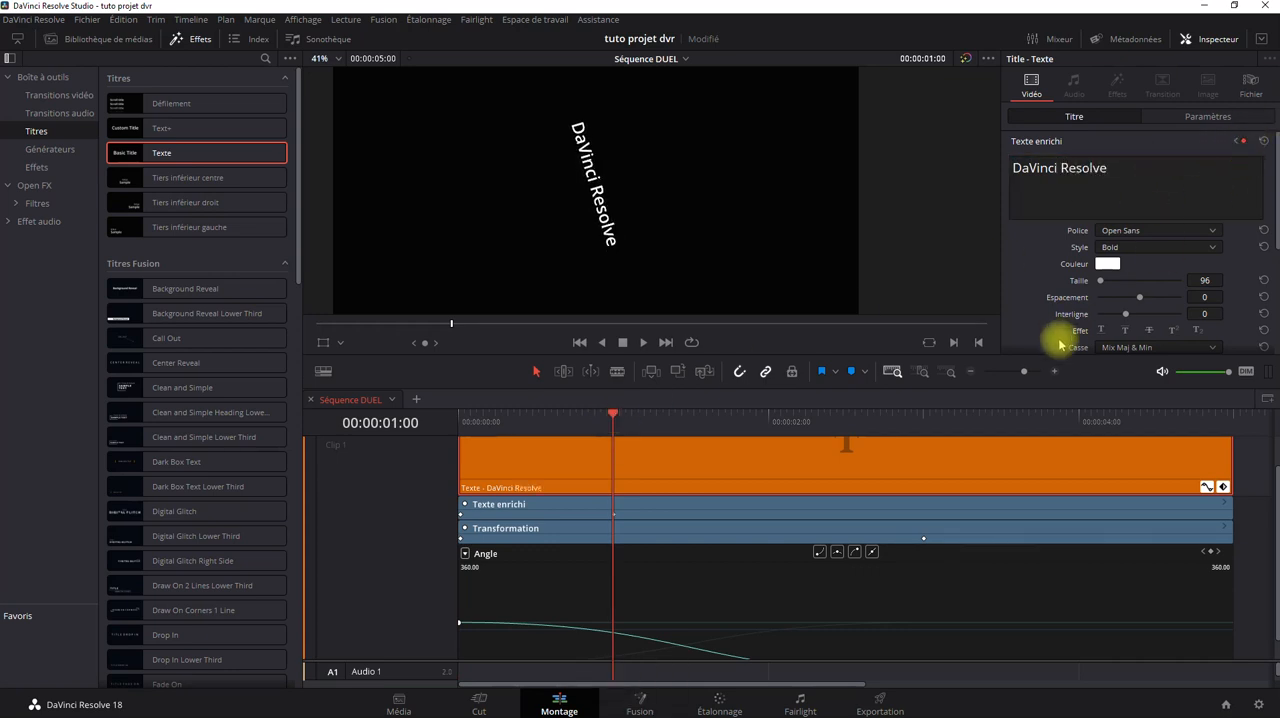
left_click_drag(612, 417, 489, 420)
left_click(460, 424)
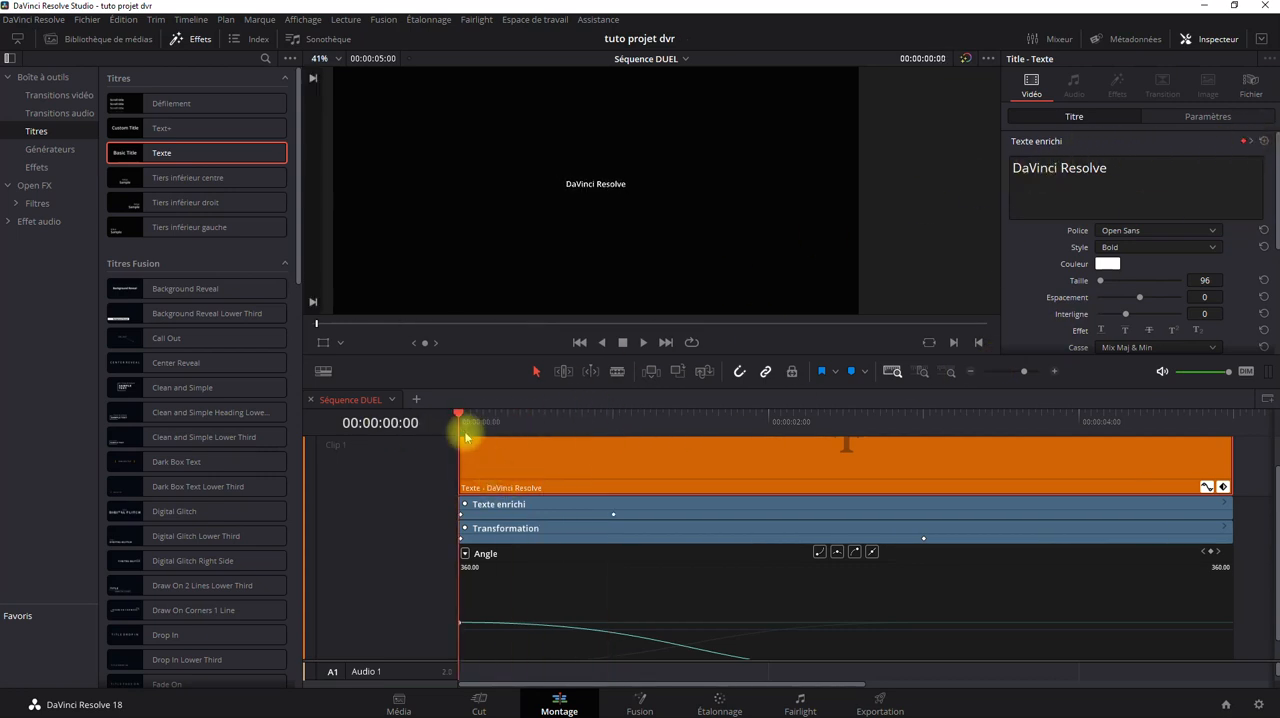
left_click_drag(459, 420, 395, 455)
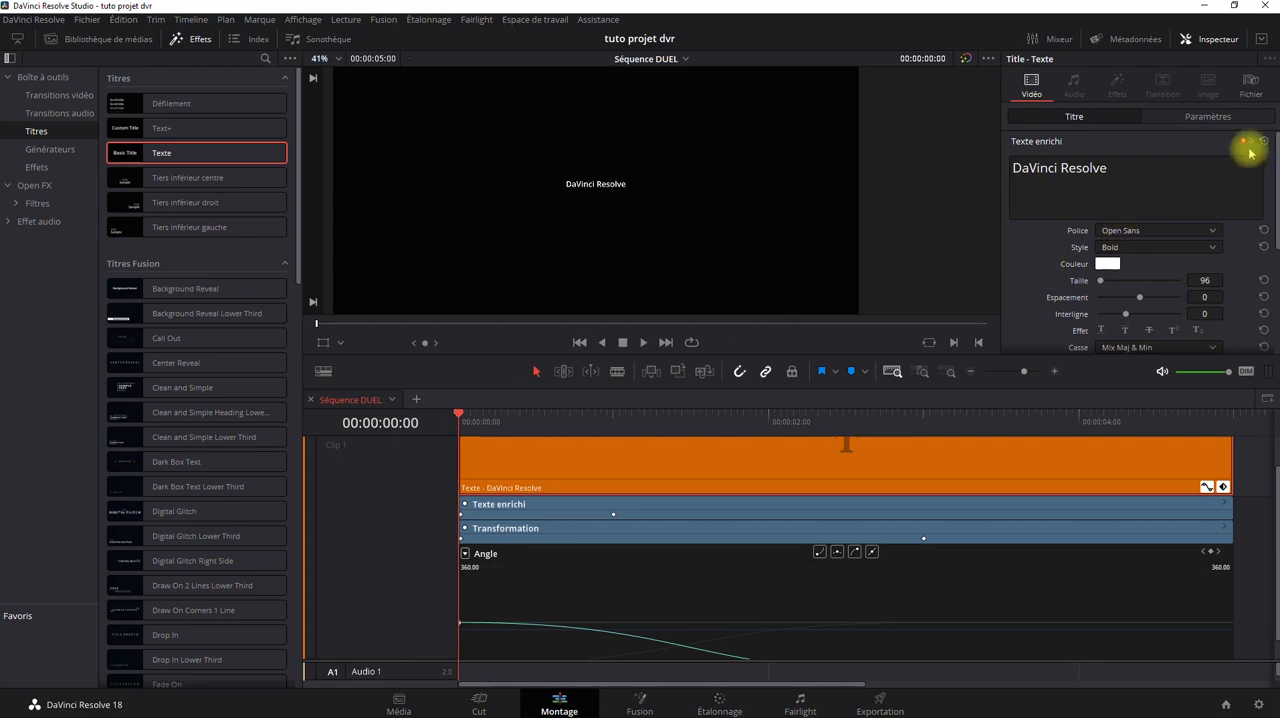
Try to keyframe the title text from "Basic" at the clip's start to "Basic Resolve" at 00:00:01:00, and scrub through the change.
left_click(1094, 171)
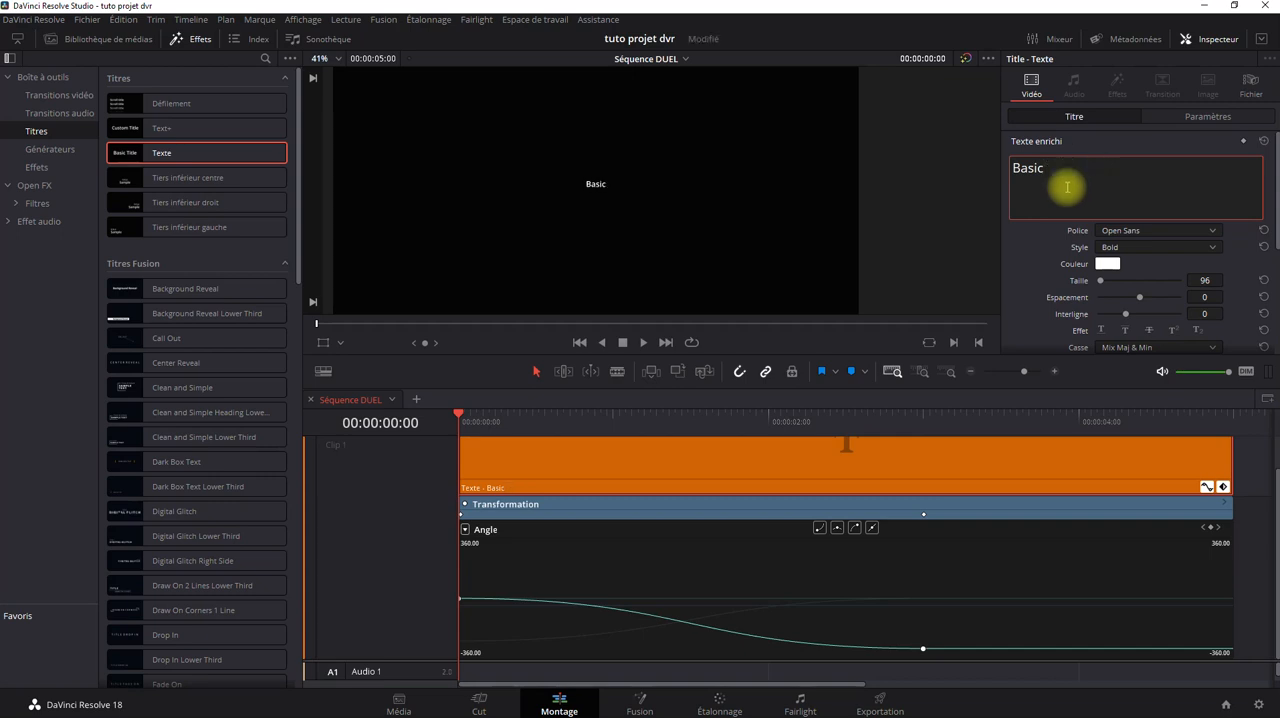
left_click(1243, 141)
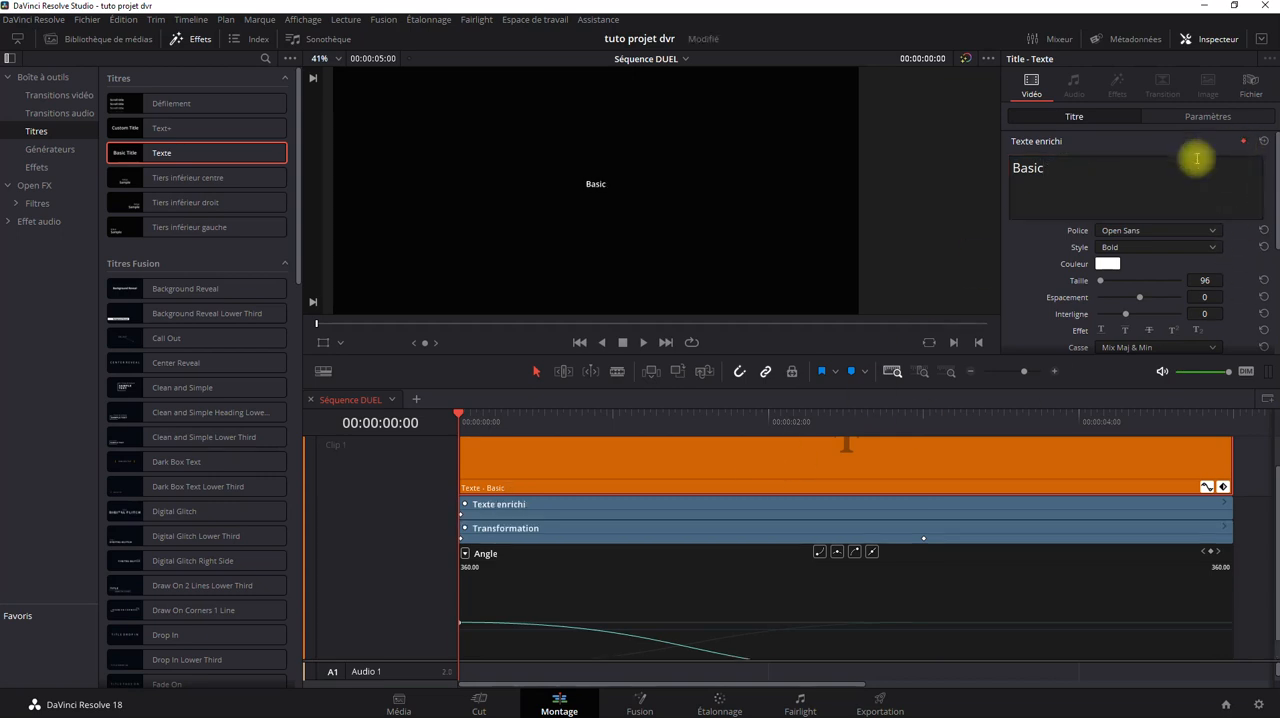
left_click_drag(461, 413, 625, 431)
left_click(1135, 164)
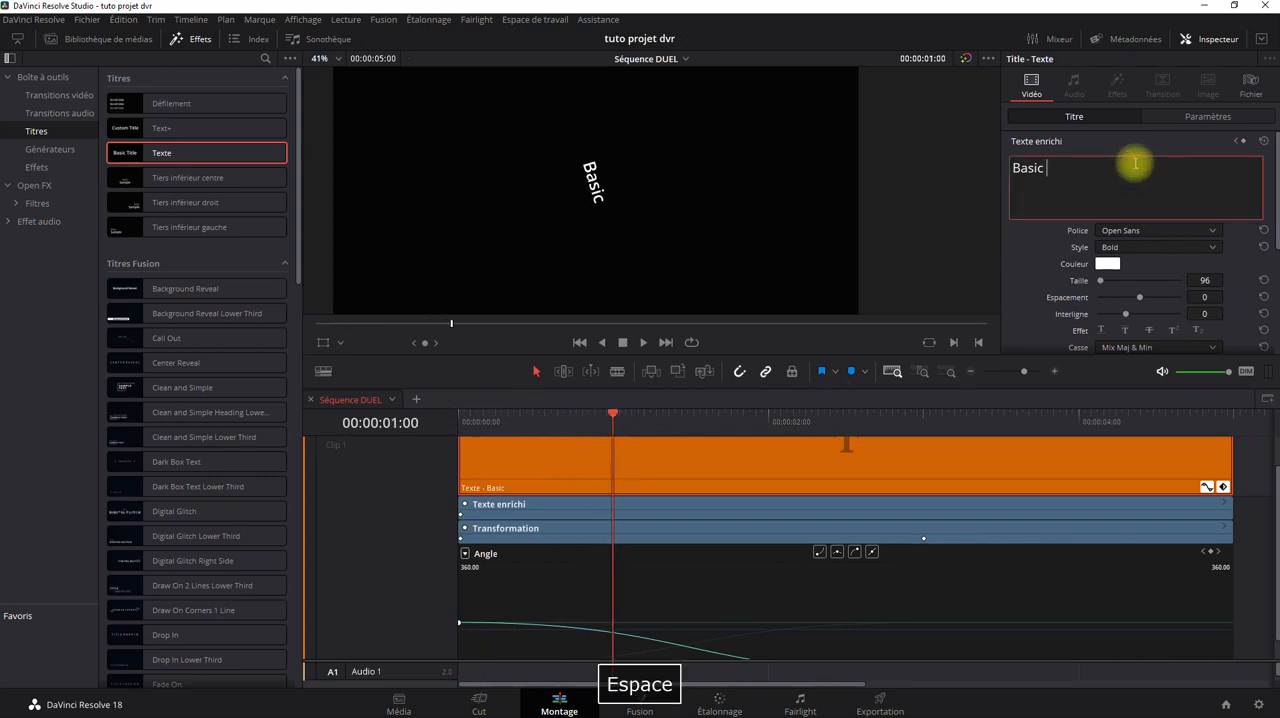
type("Resolve")
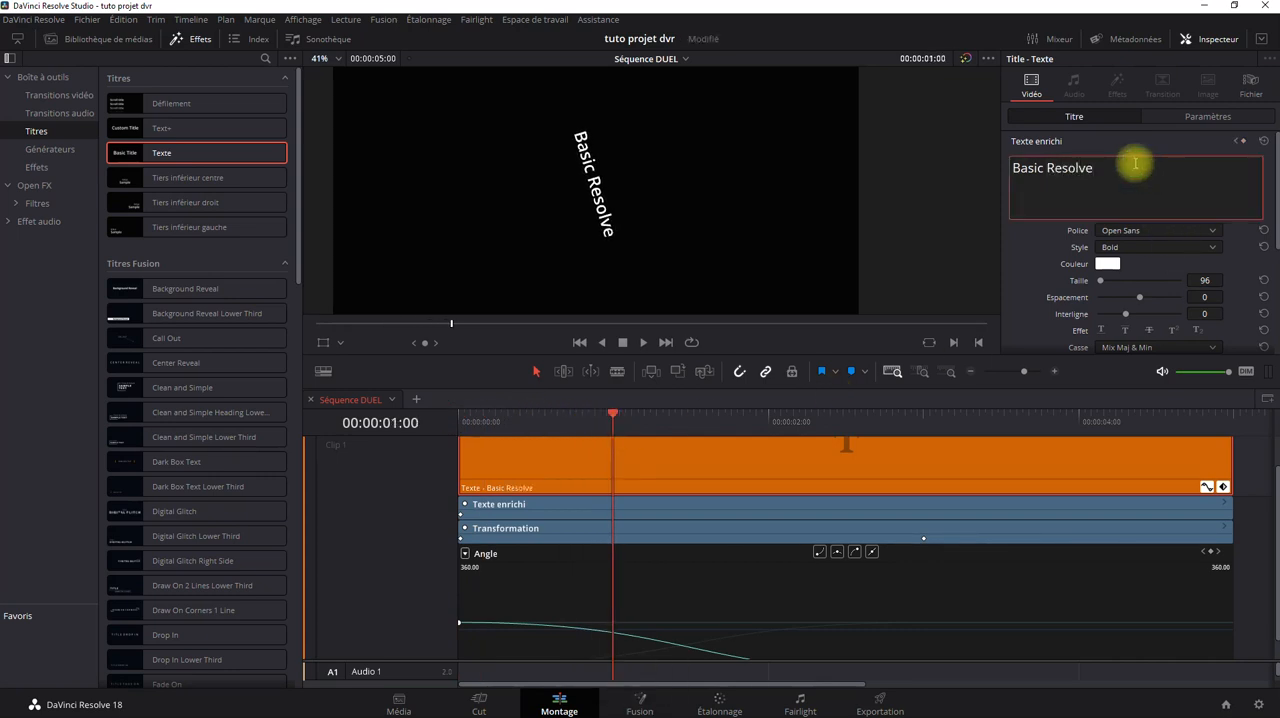
left_click(1243, 141)
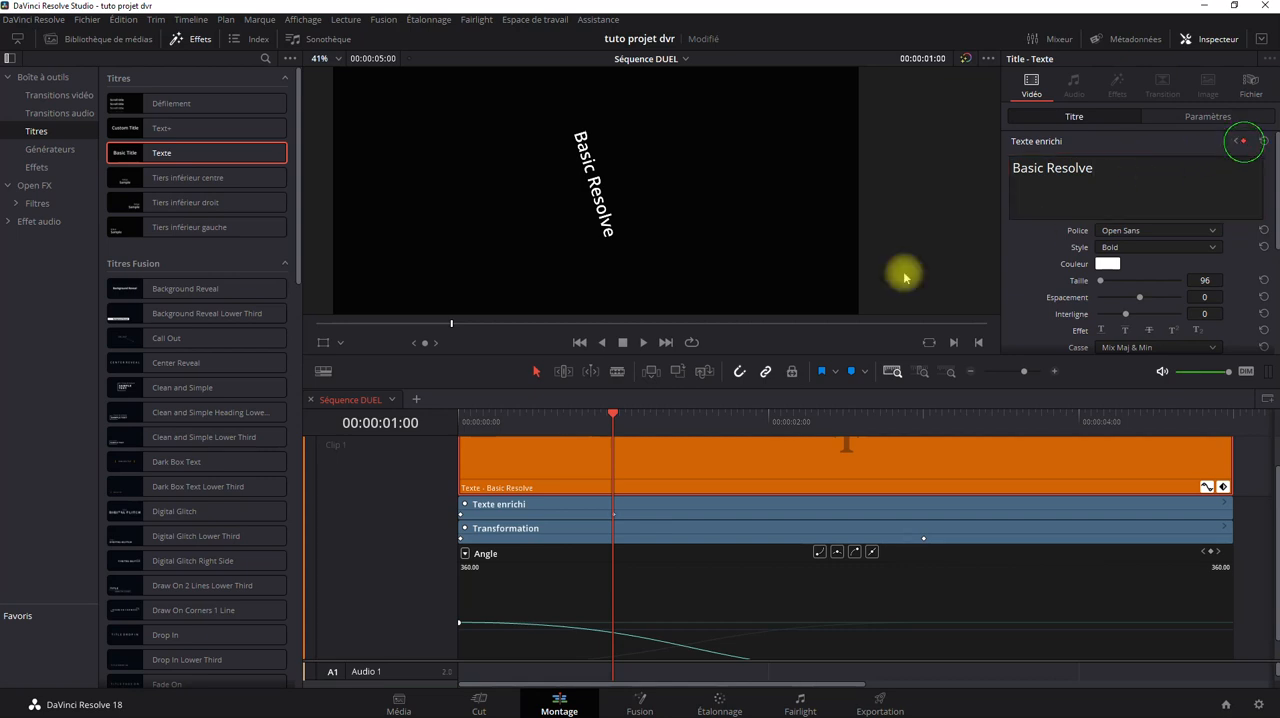
left_click_drag(609, 415, 707, 462)
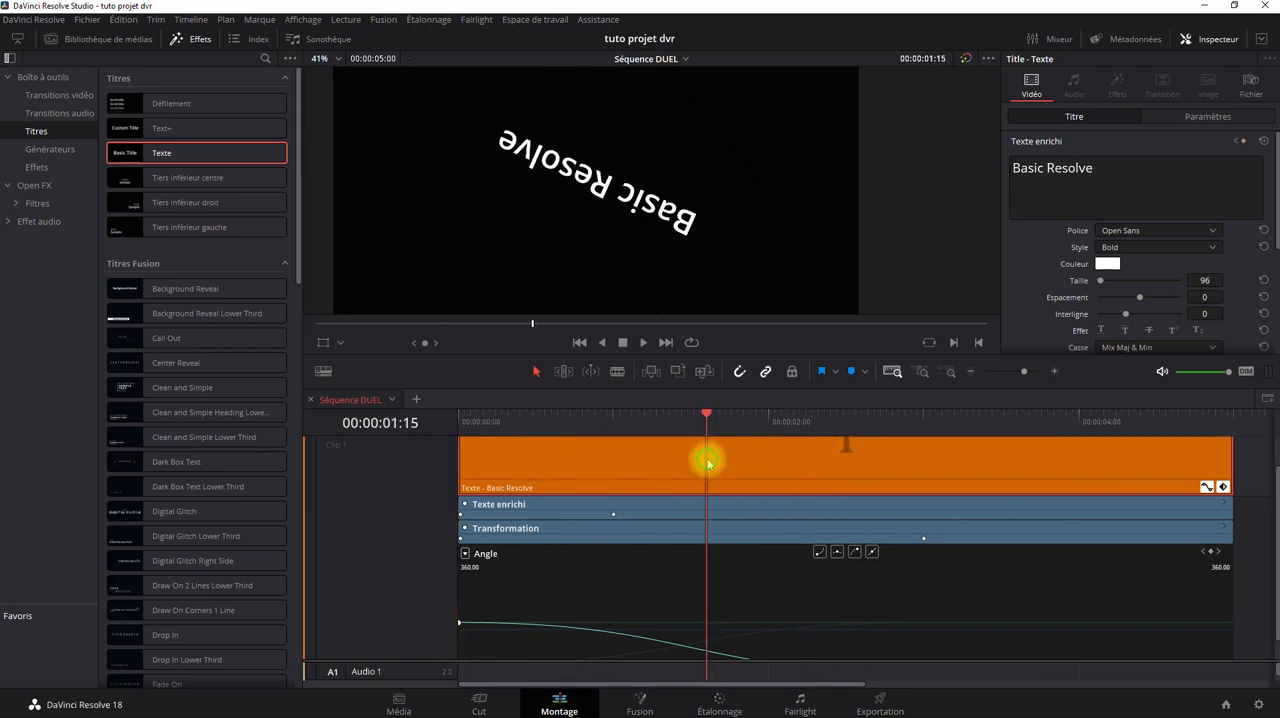
Delete the title clip and place a Text+ title at the start of the Vidéo 1 track.
key("Delete")
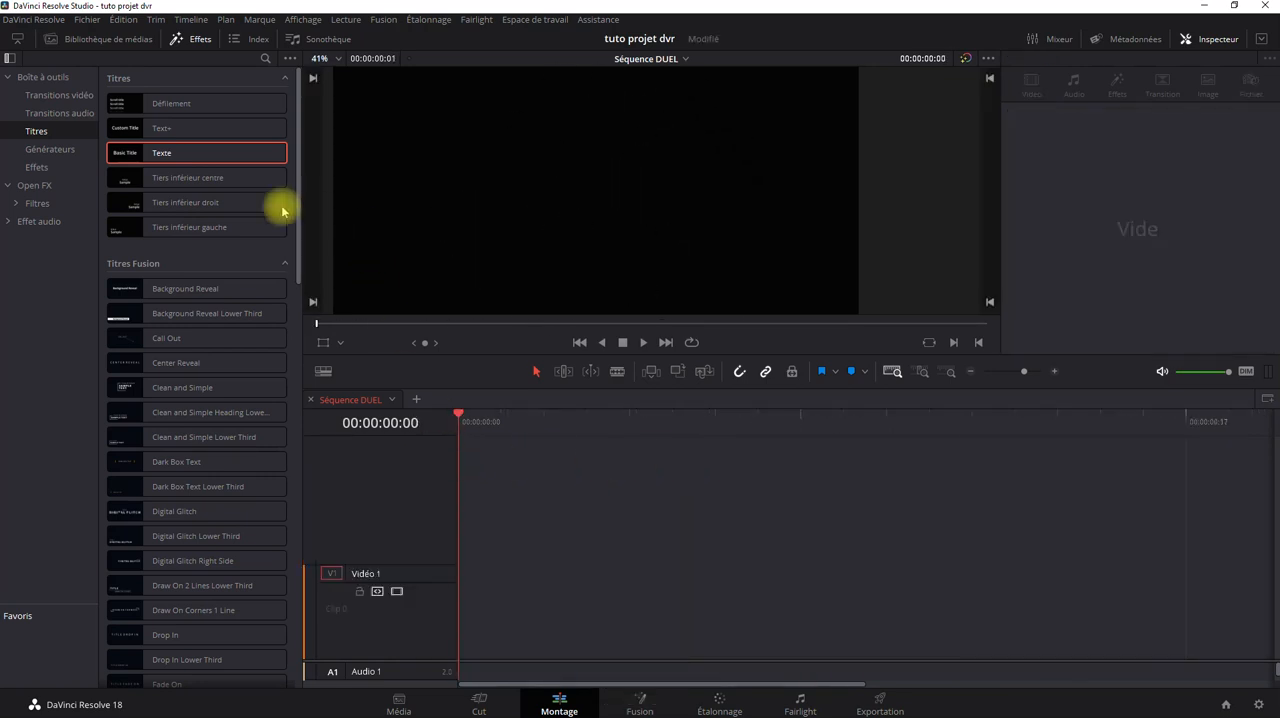
left_click_drag(150, 130, 451, 614)
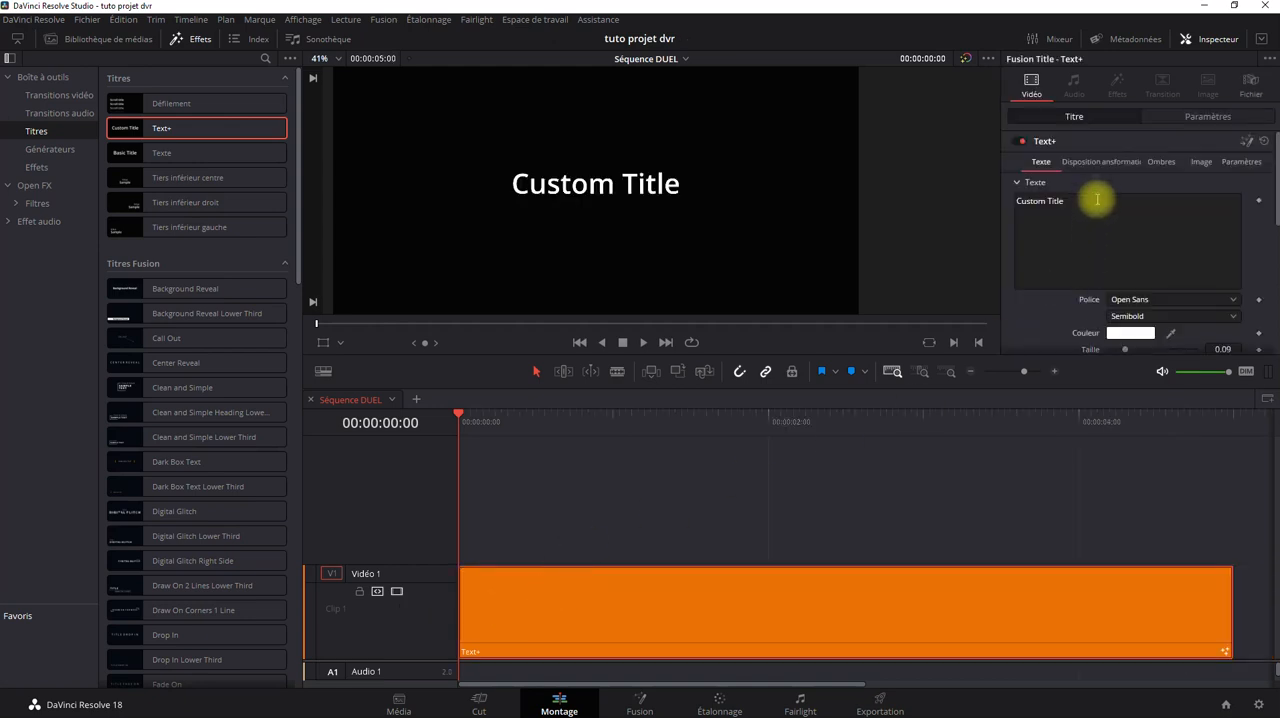
Shorten the Text+ title's text to "Custom" and add a text keyframe at the clip's start.
key("BackSpace")
key("BackSpace")
key("BackSpace")
key("BackSpace")
key("BackSpace")
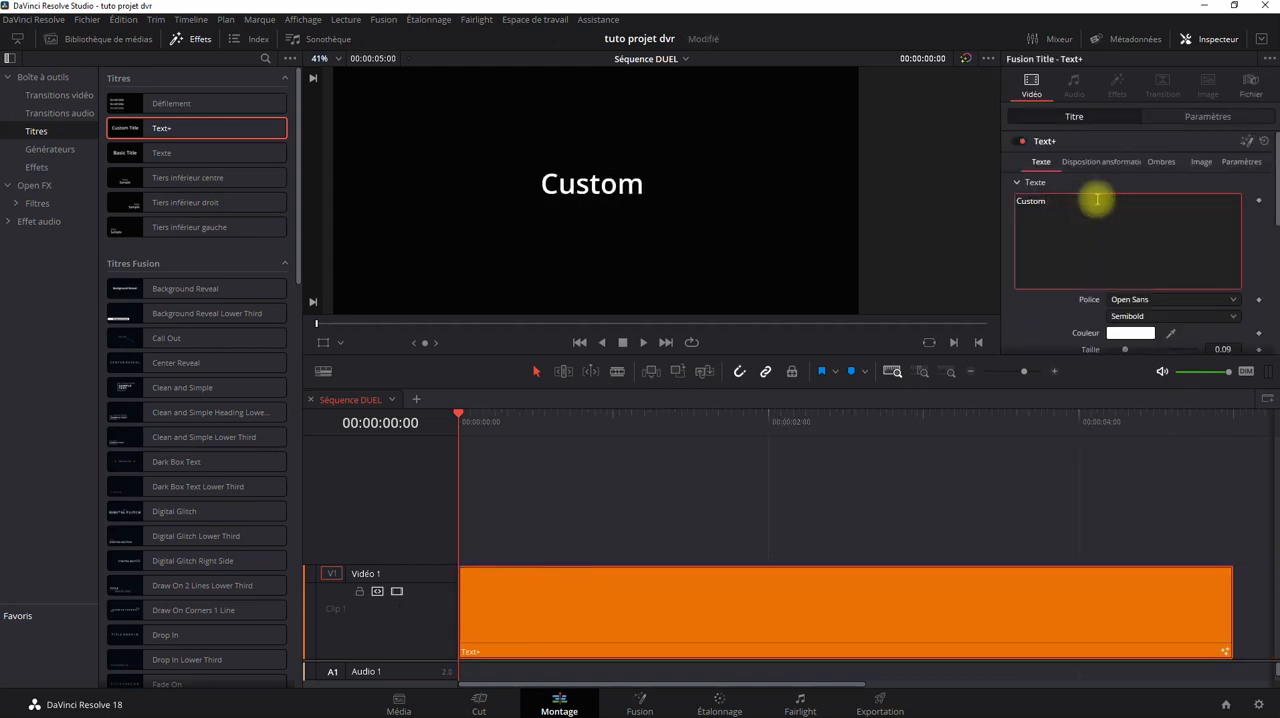
key("BackSpace")
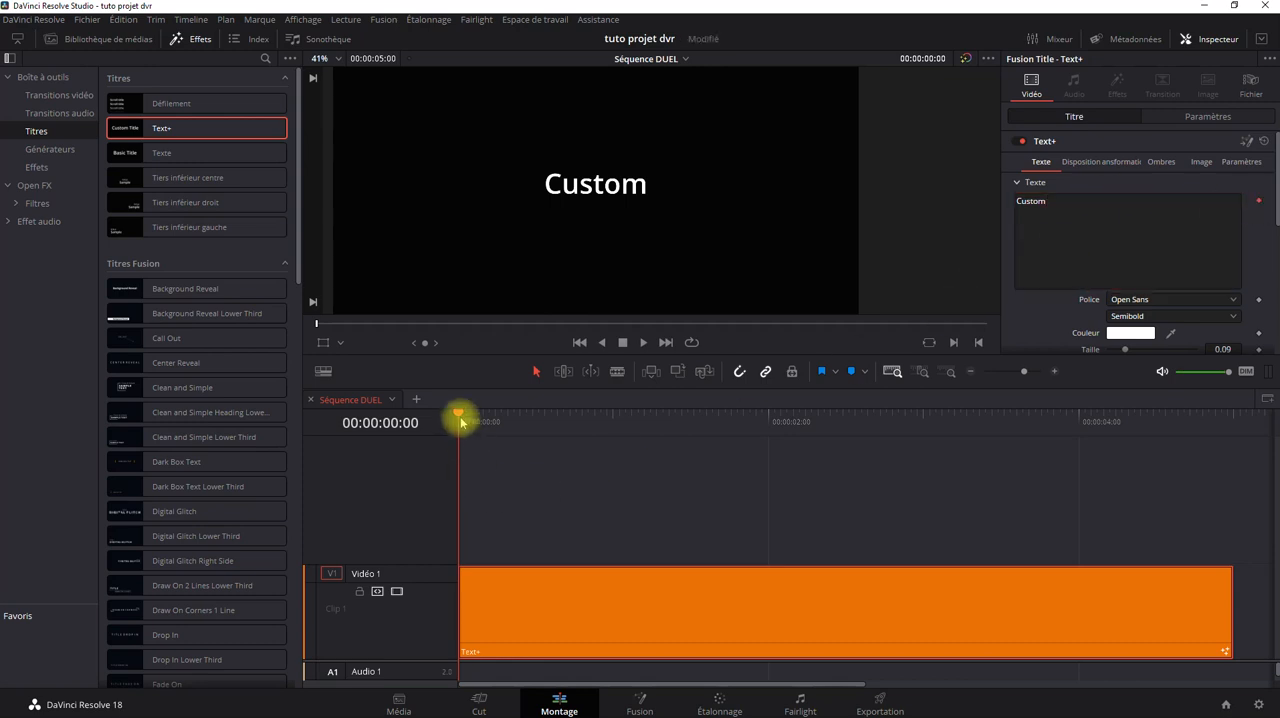
Change the Text+ title's text to "Custom Title" at 00:00:01:00.
left_click_drag(463, 420, 611, 422)
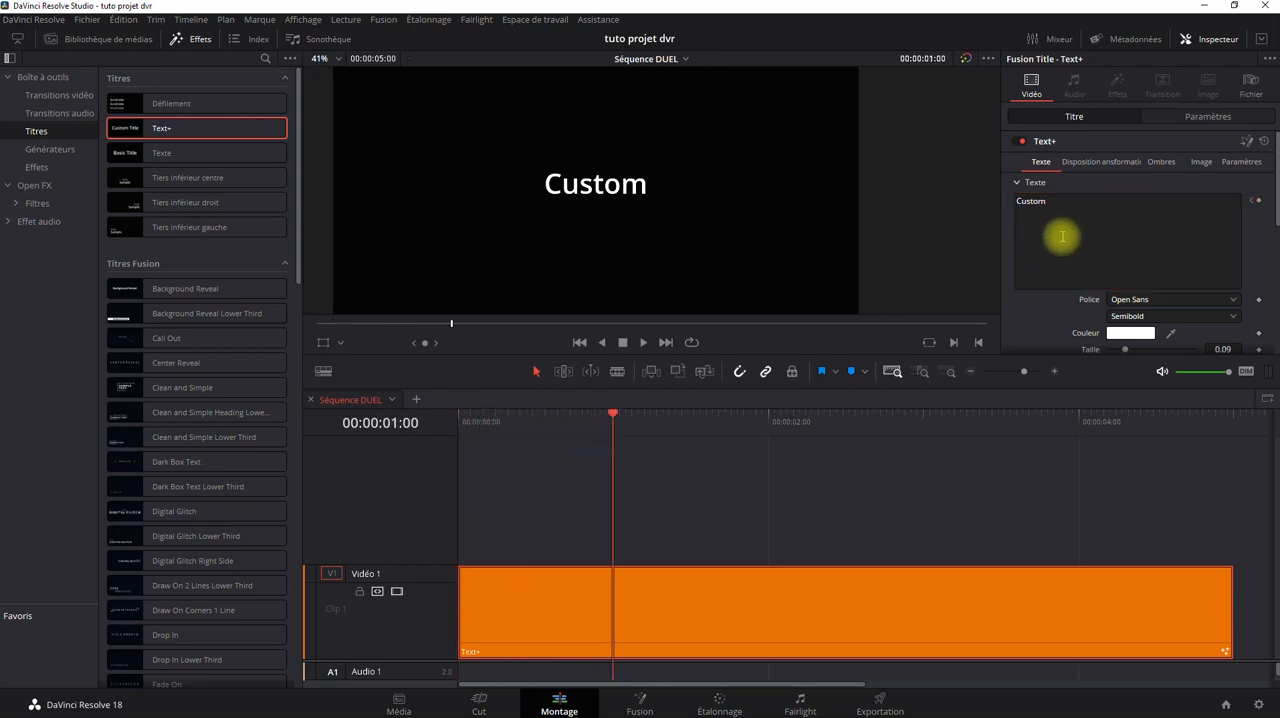
left_click(1089, 201)
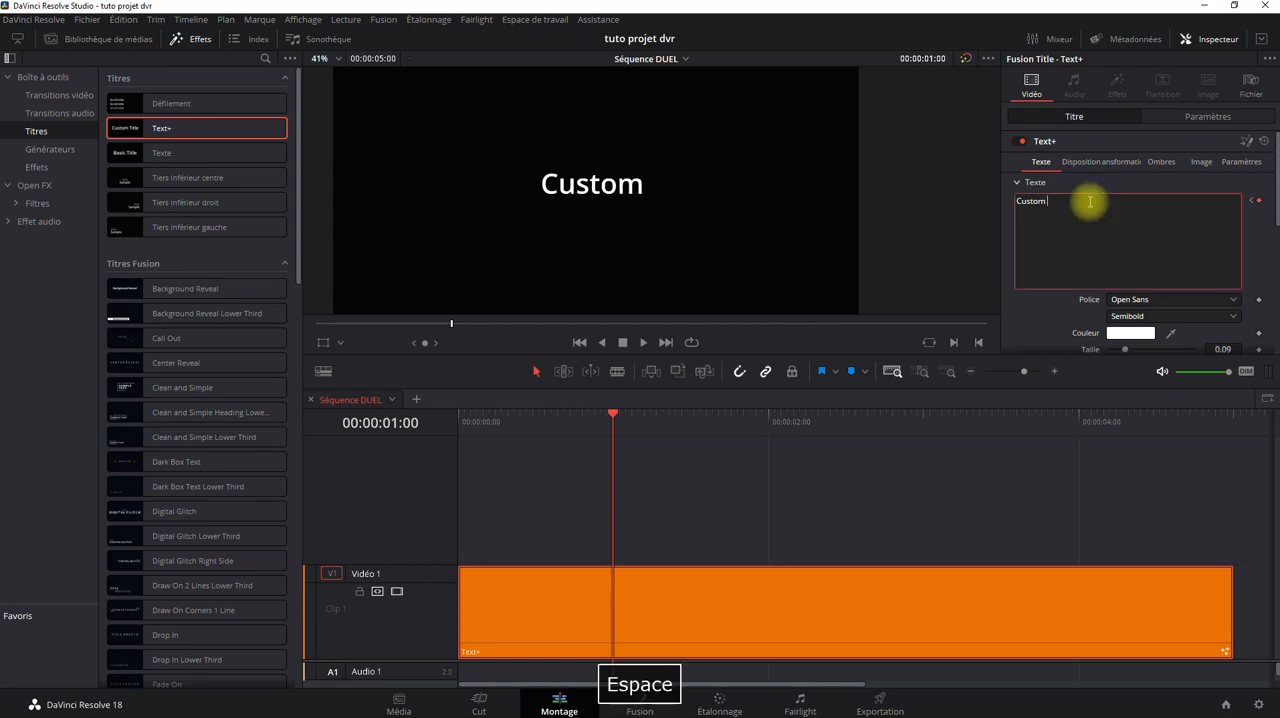
type("Title")
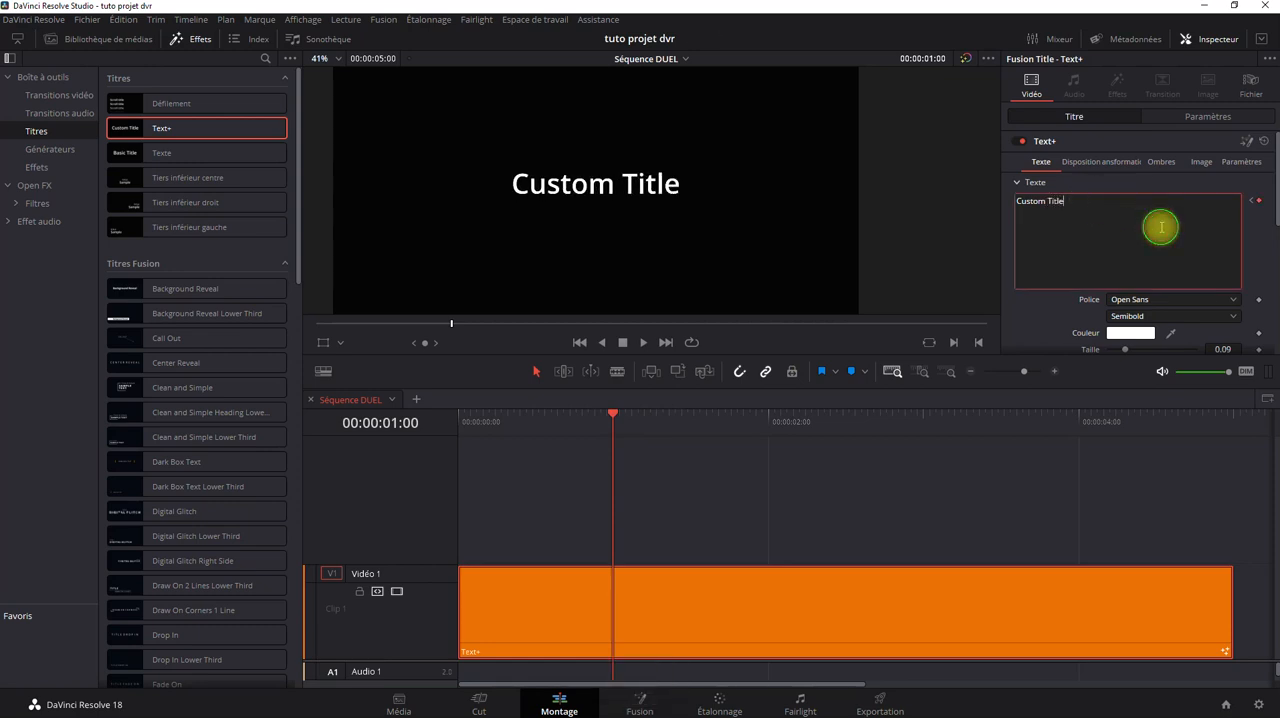
Play the Text+ title twice from the start to check the text change, and return to the beginning.
left_click_drag(612, 420, 430, 470)
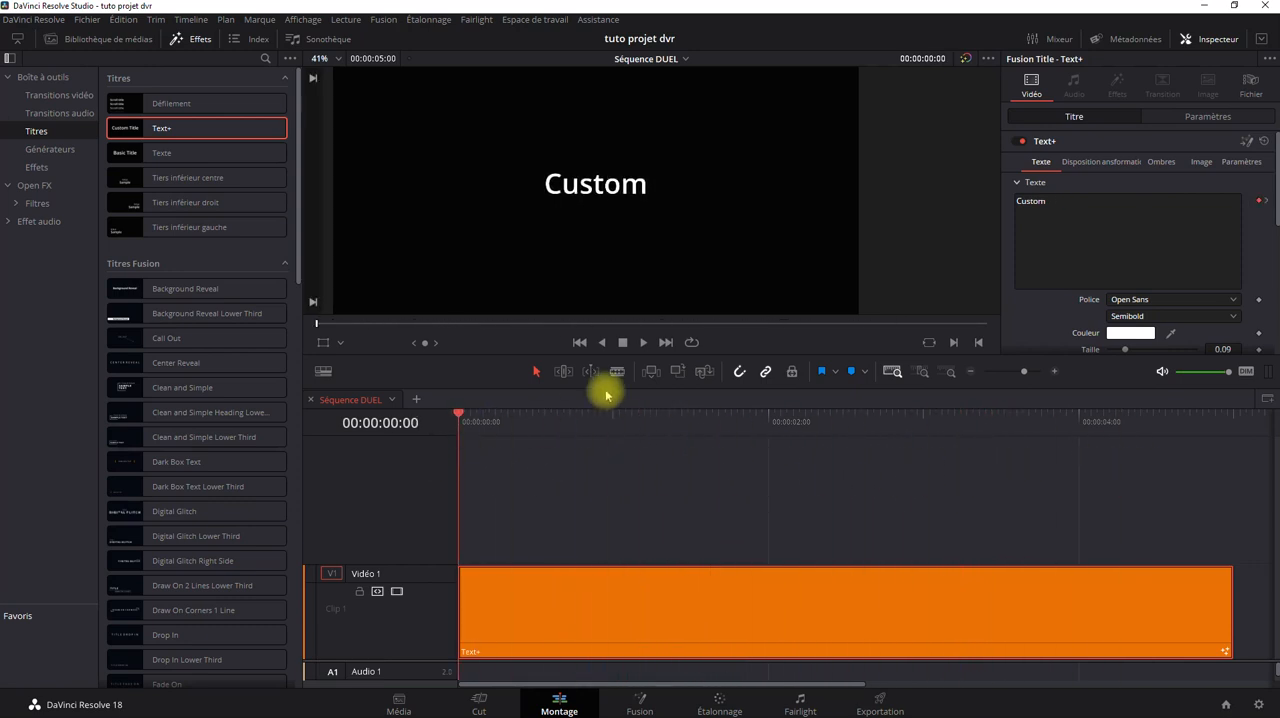
left_click(642, 343)
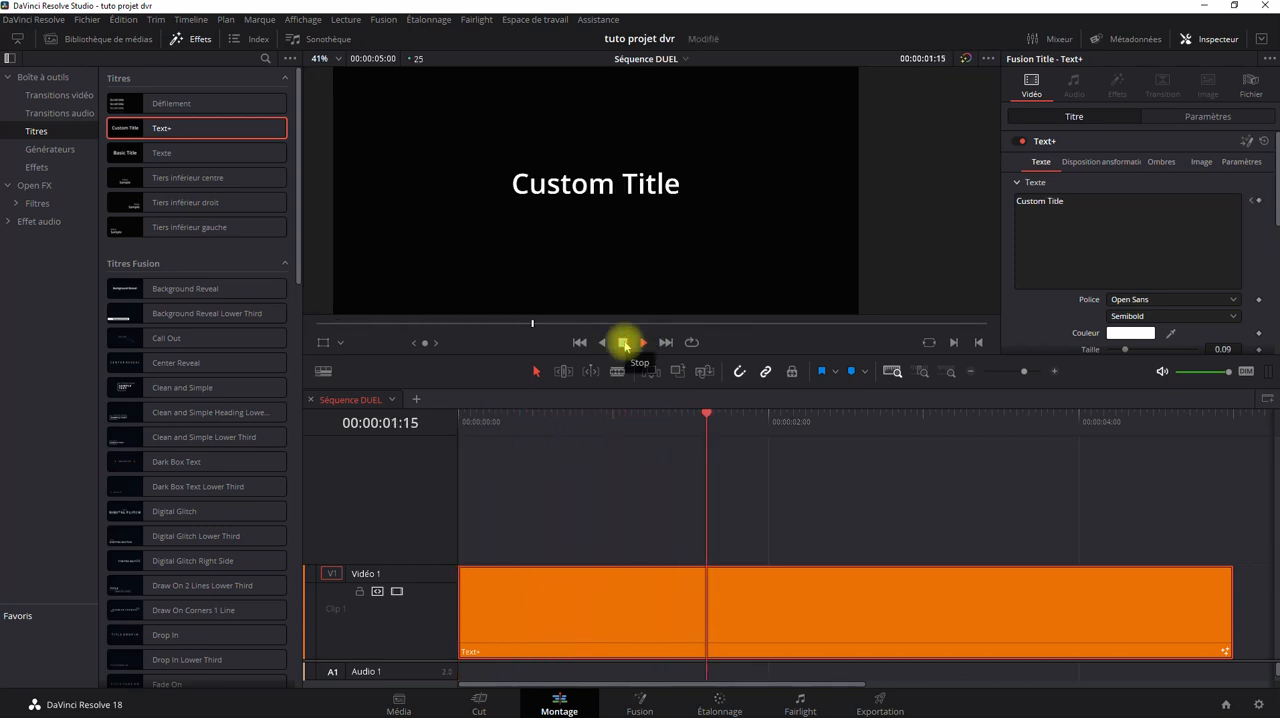
left_click(623, 343)
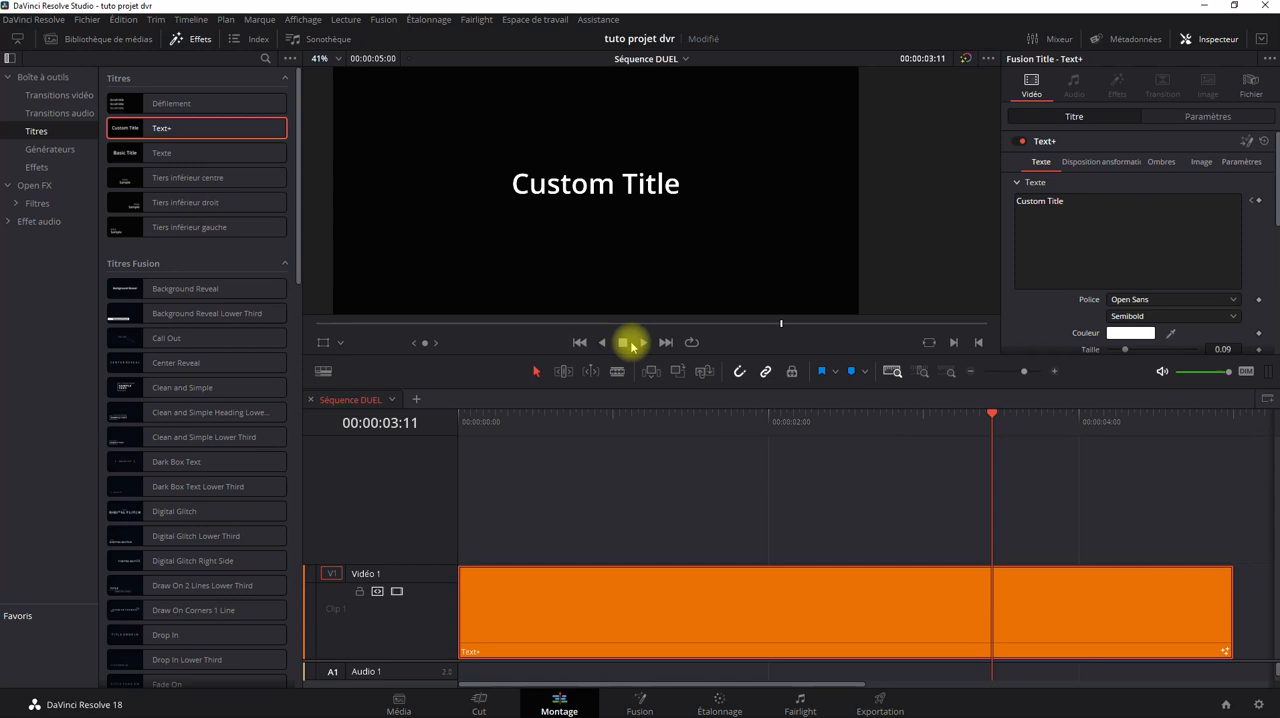
left_click(578, 342)
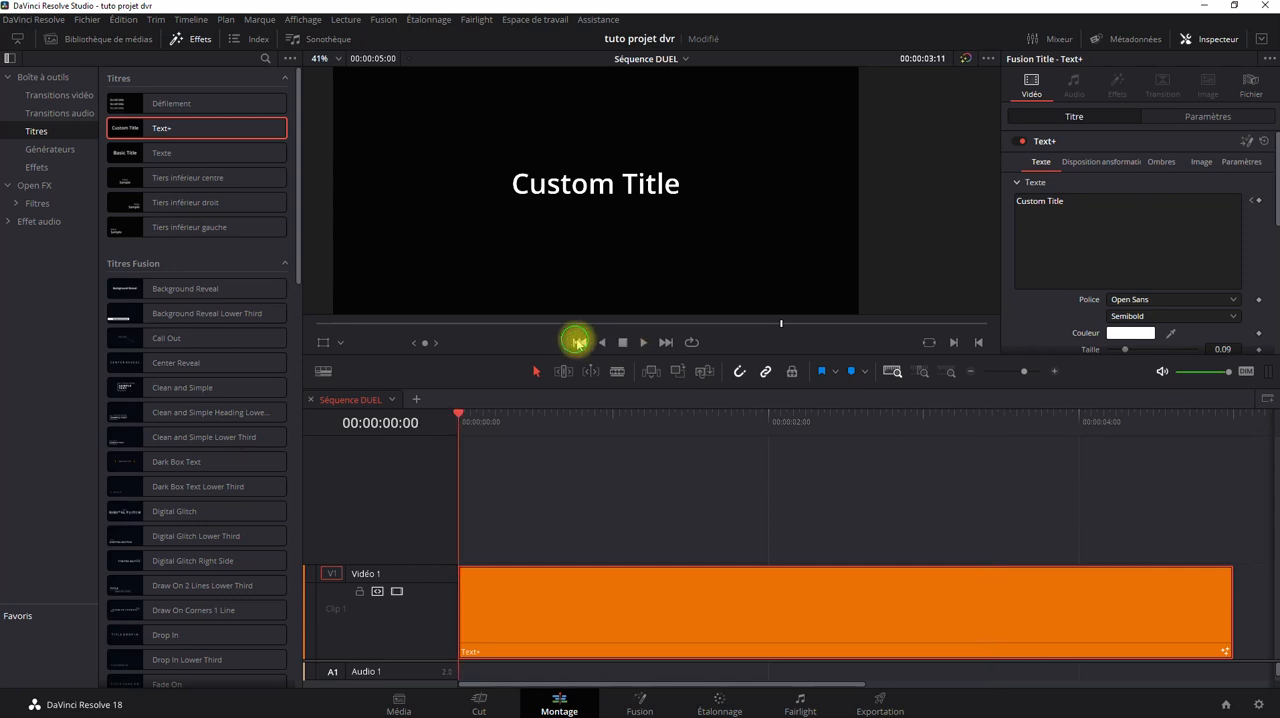
left_click(645, 343)
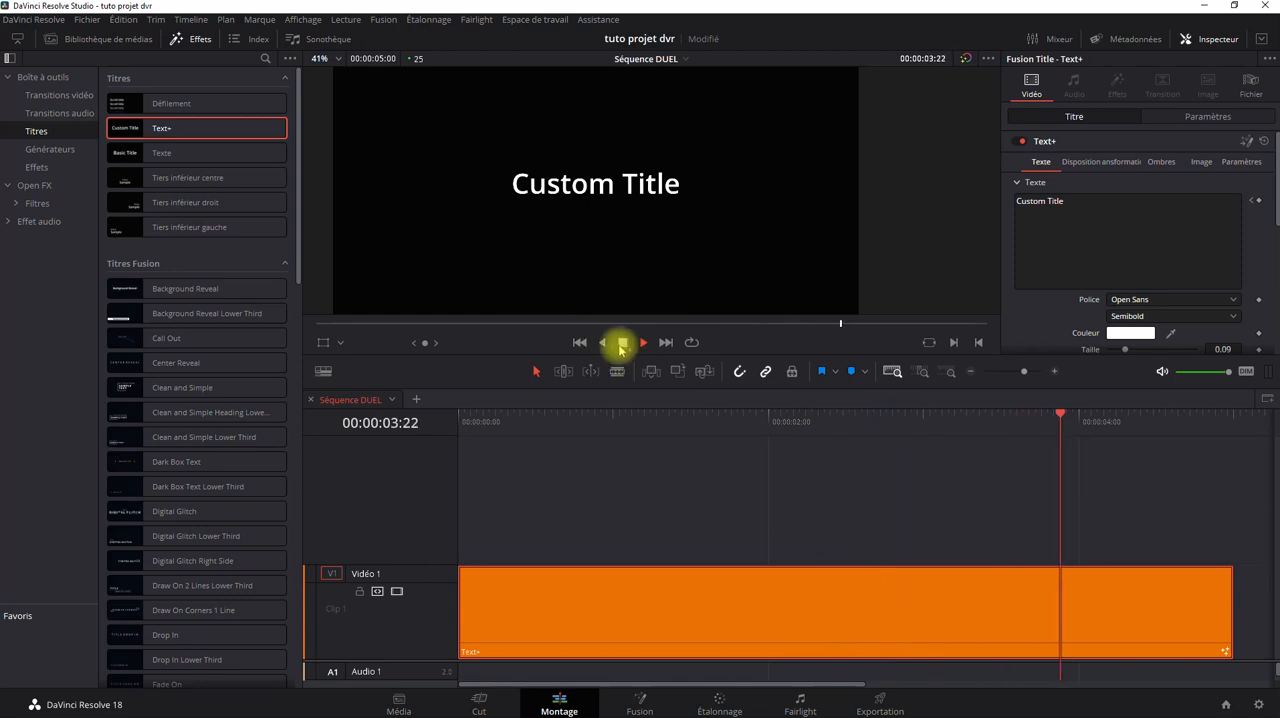
left_click(578, 343)
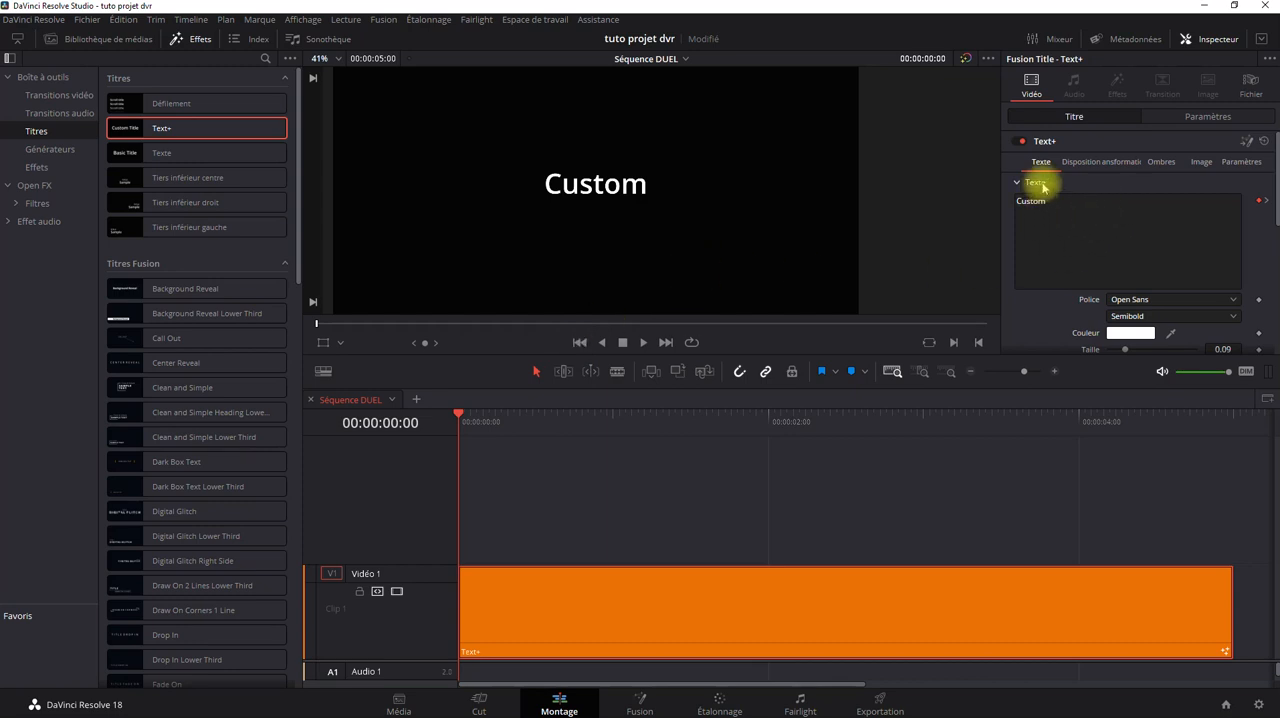
Collapse the Texte section of the Text+ title's settings.
left_click(1019, 189)
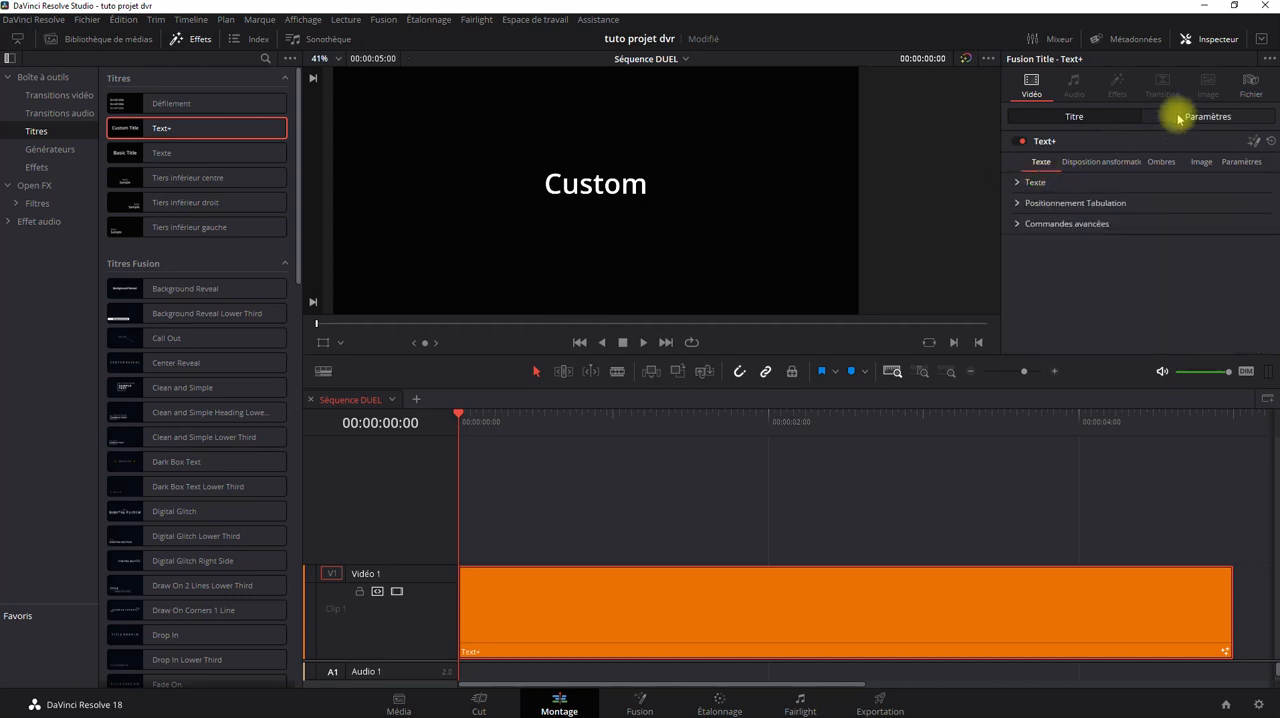